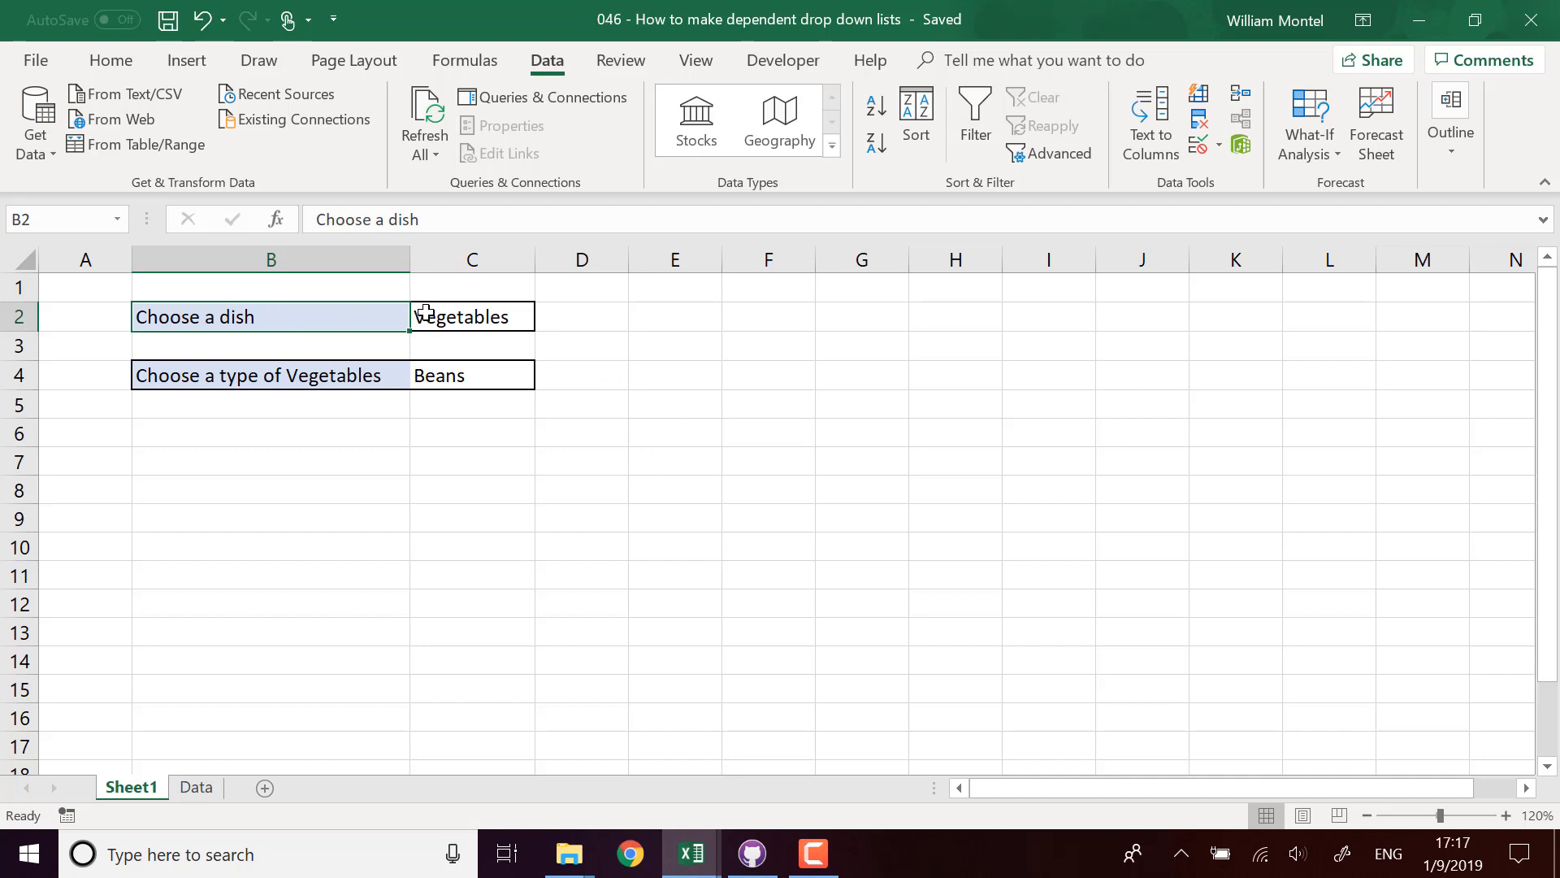
Step: Choose Vegetables as the dish in C2 and Carrots as its type in C4
left_click(469, 313)
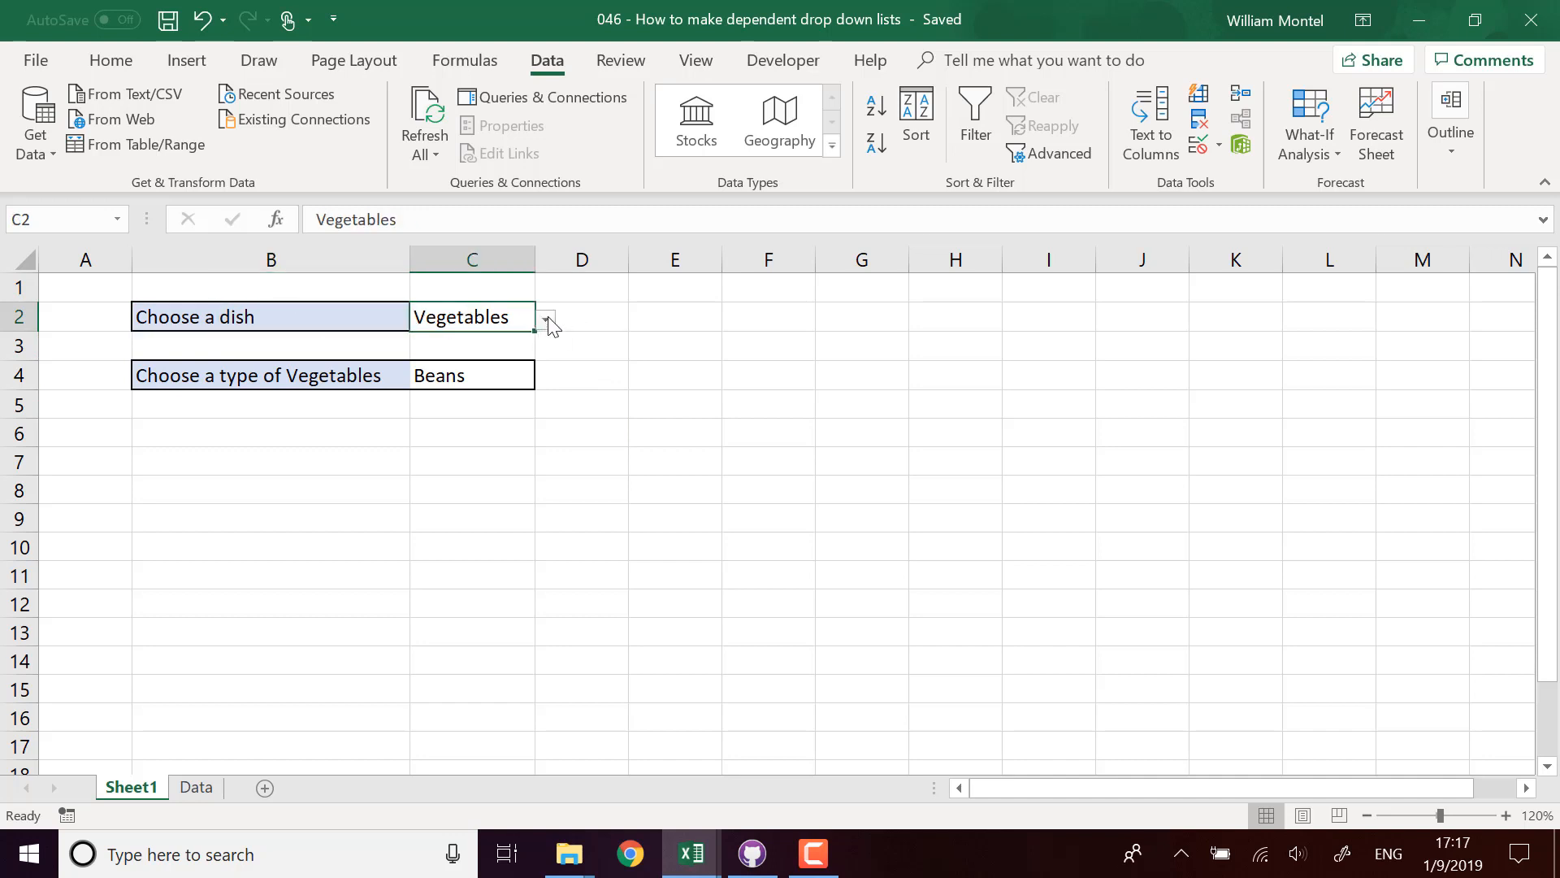
left_click(546, 321)
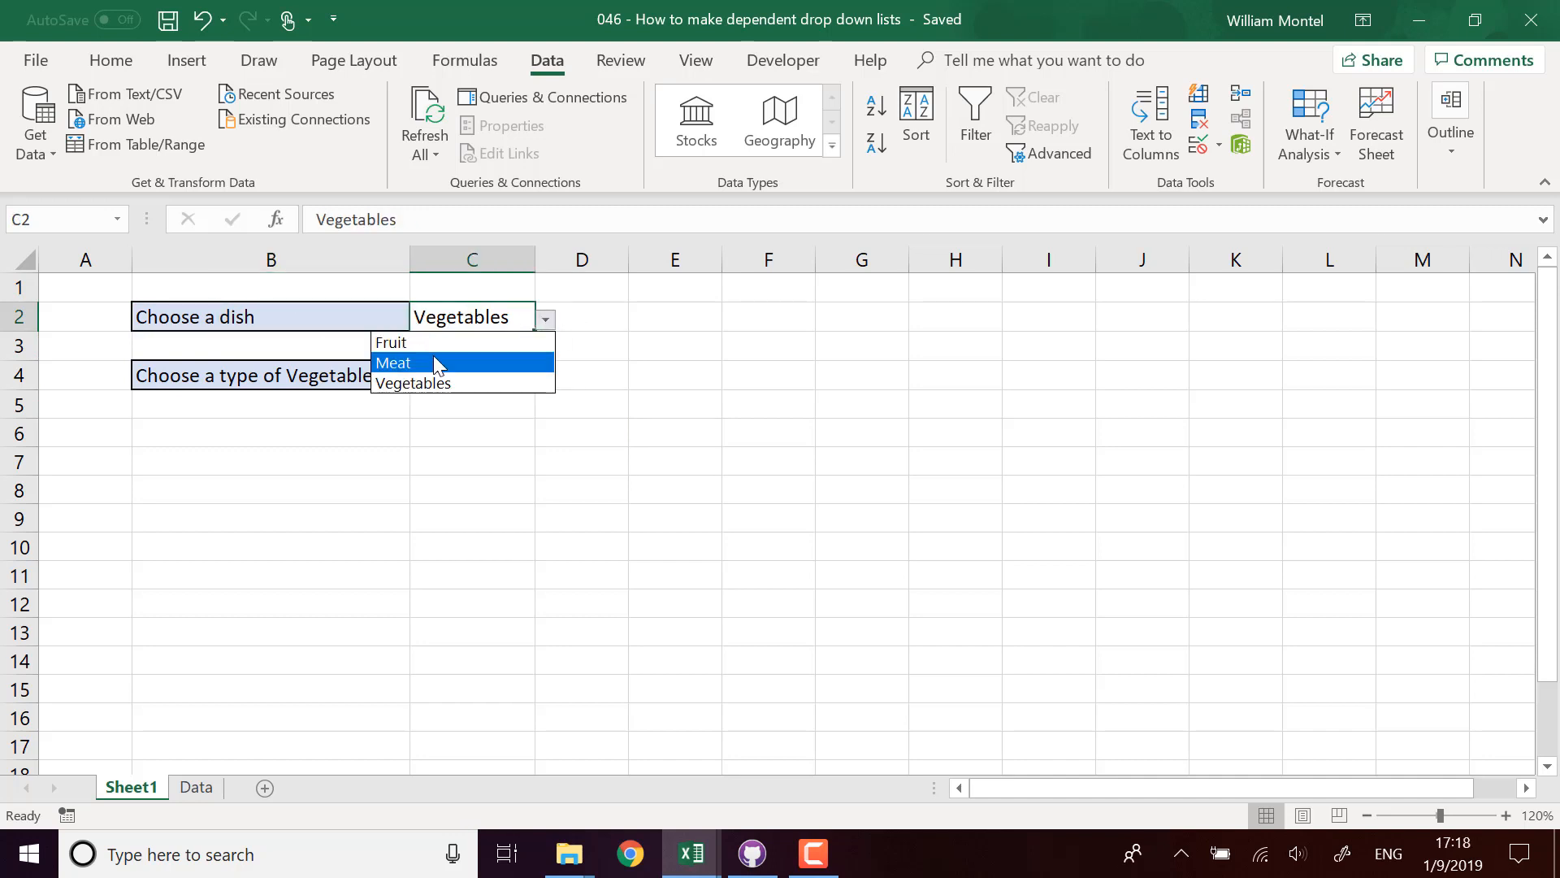
left_click(474, 383)
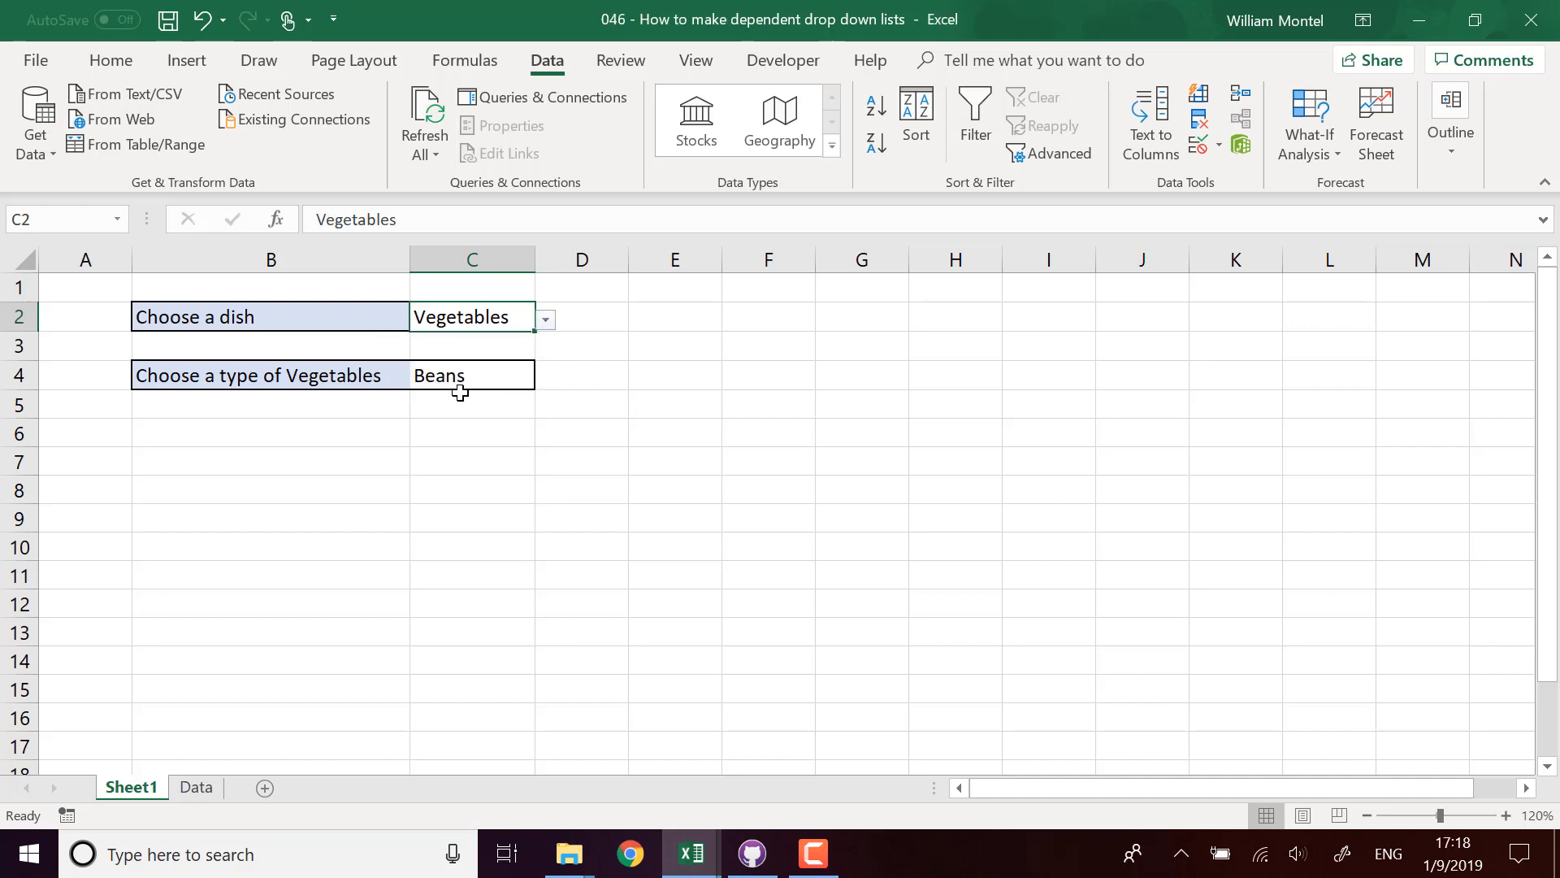
left_click(301, 382)
left_click(491, 313)
left_click(502, 379)
left_click(545, 378)
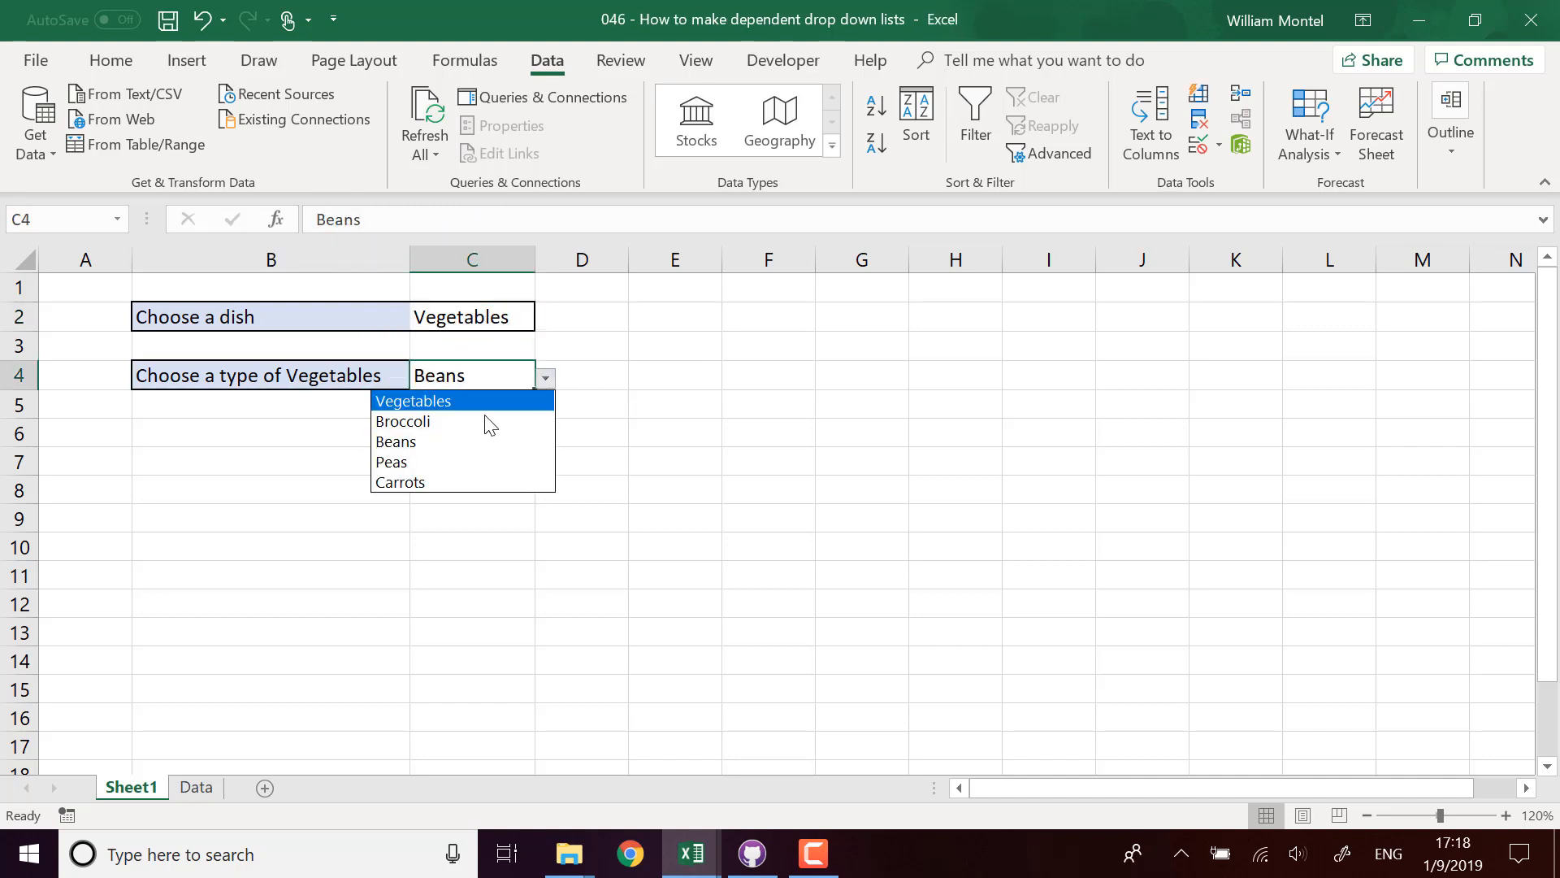
left_click(447, 483)
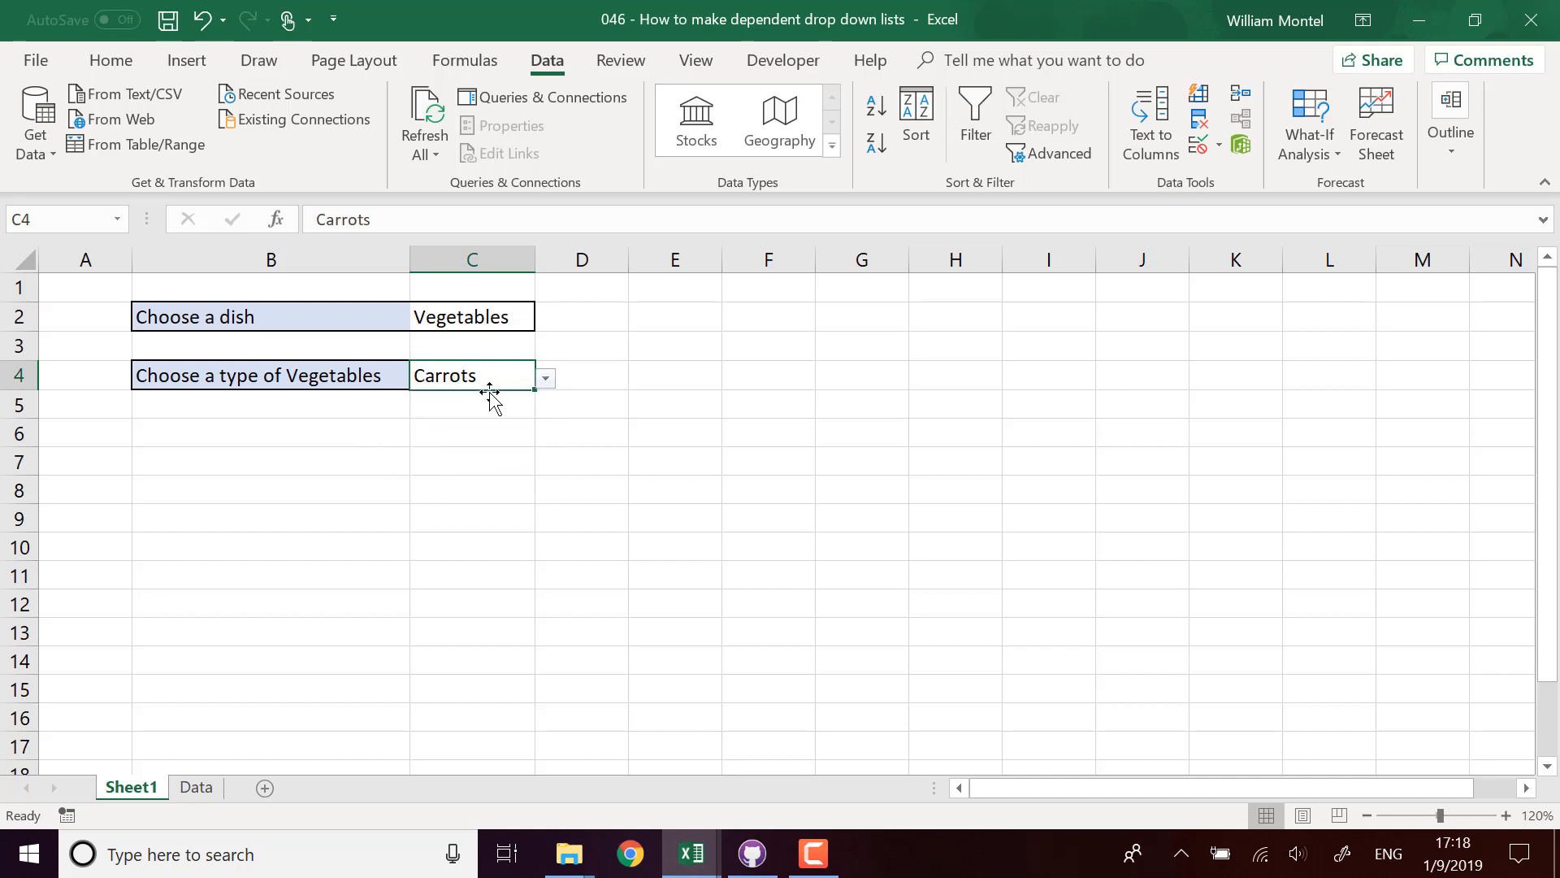
Step: Switch the dish in C2 to Meat and pick Beef as its type in C4
left_click(488, 323)
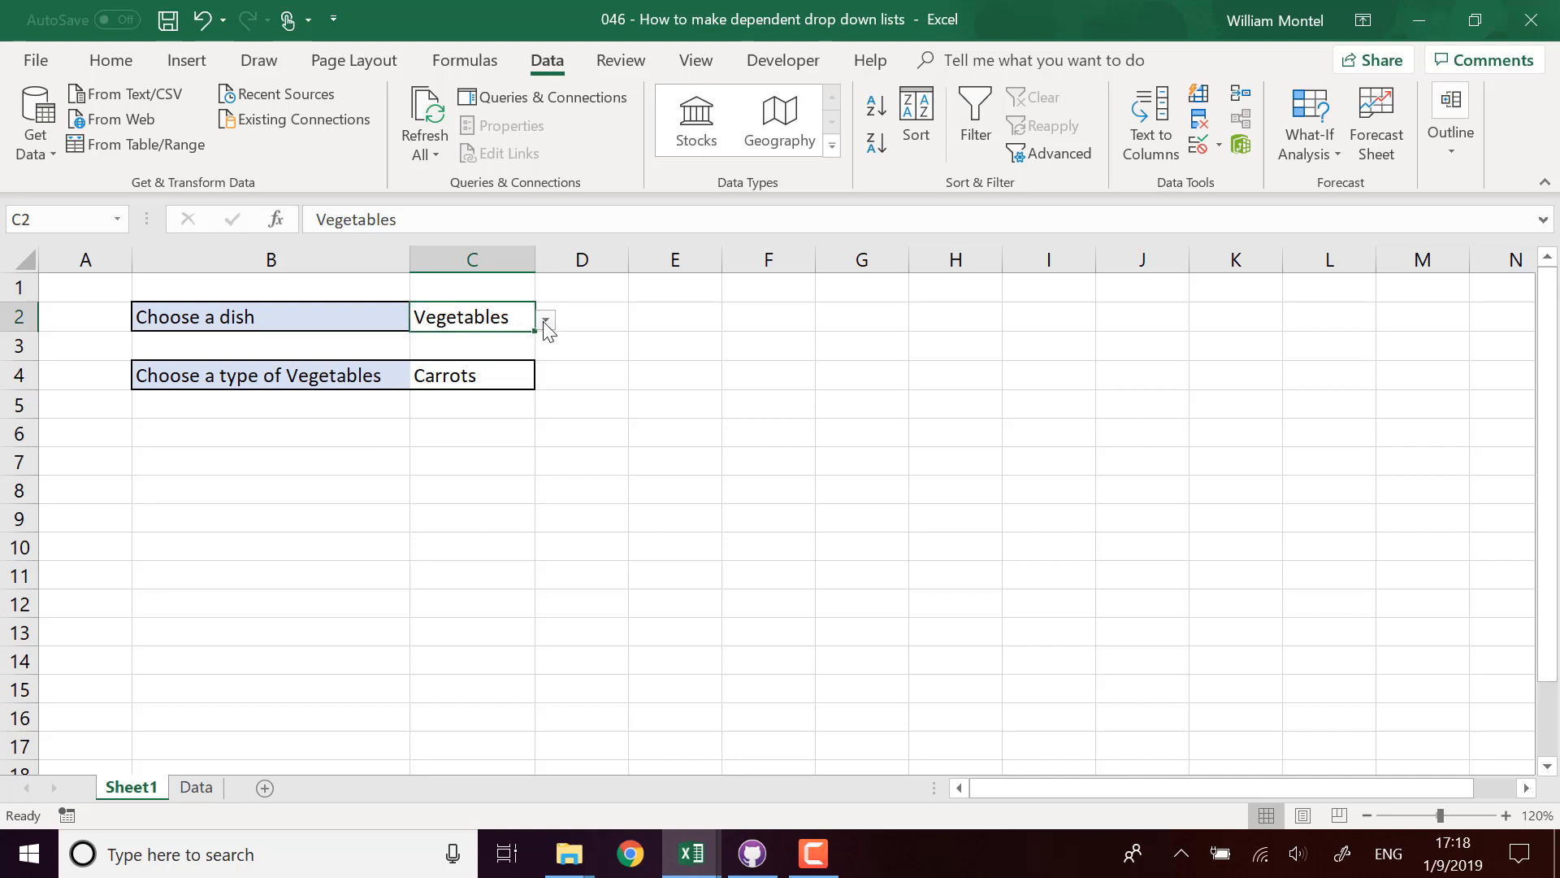
left_click(545, 319)
left_click(486, 359)
left_click(494, 374)
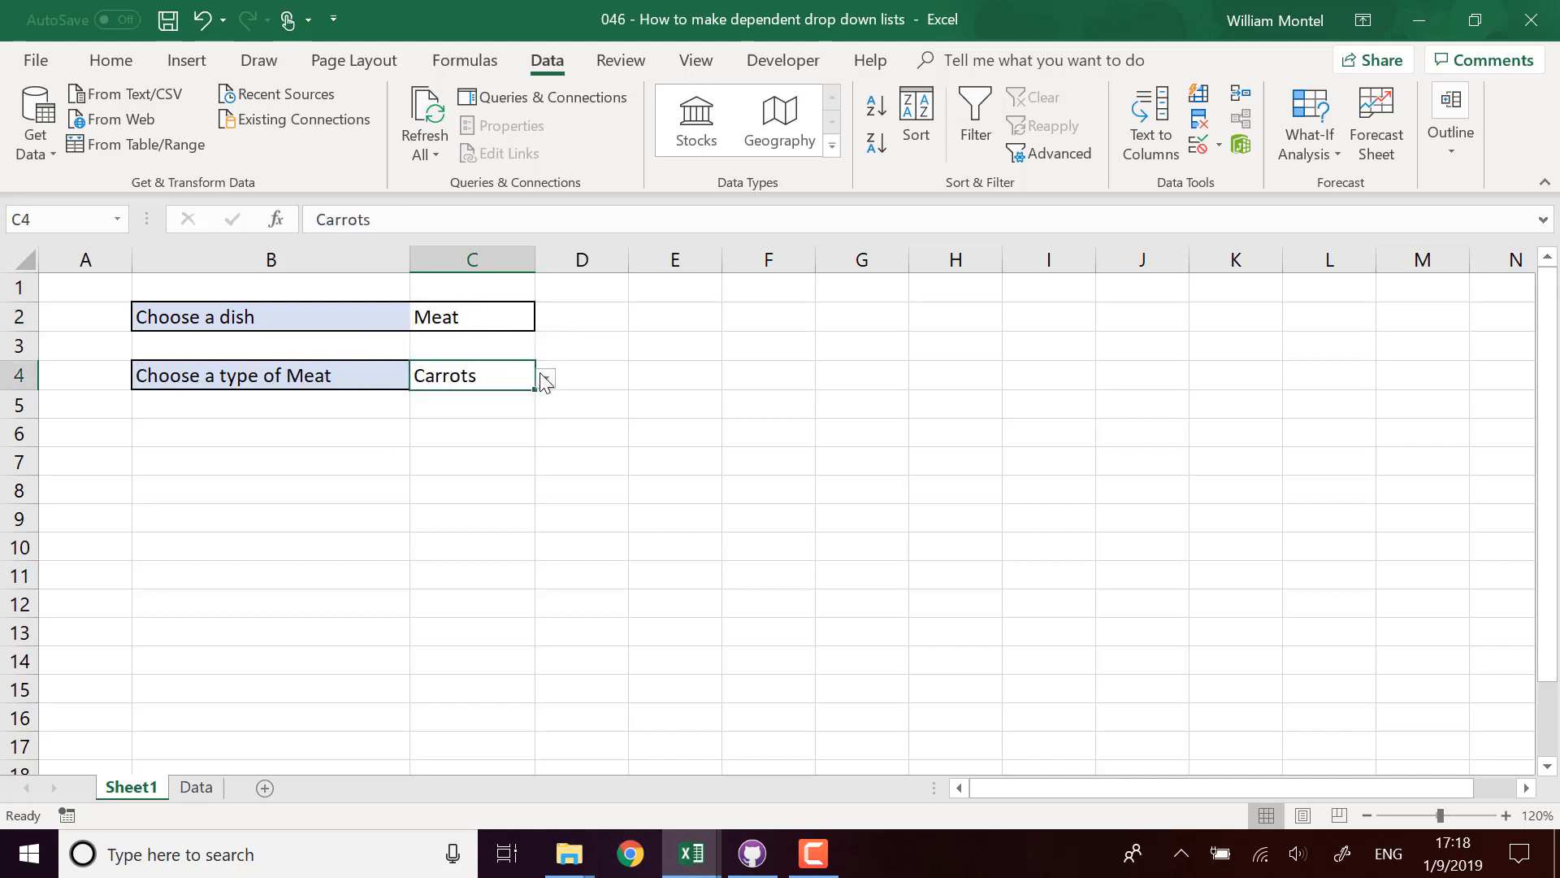
left_click(545, 378)
left_click(460, 462)
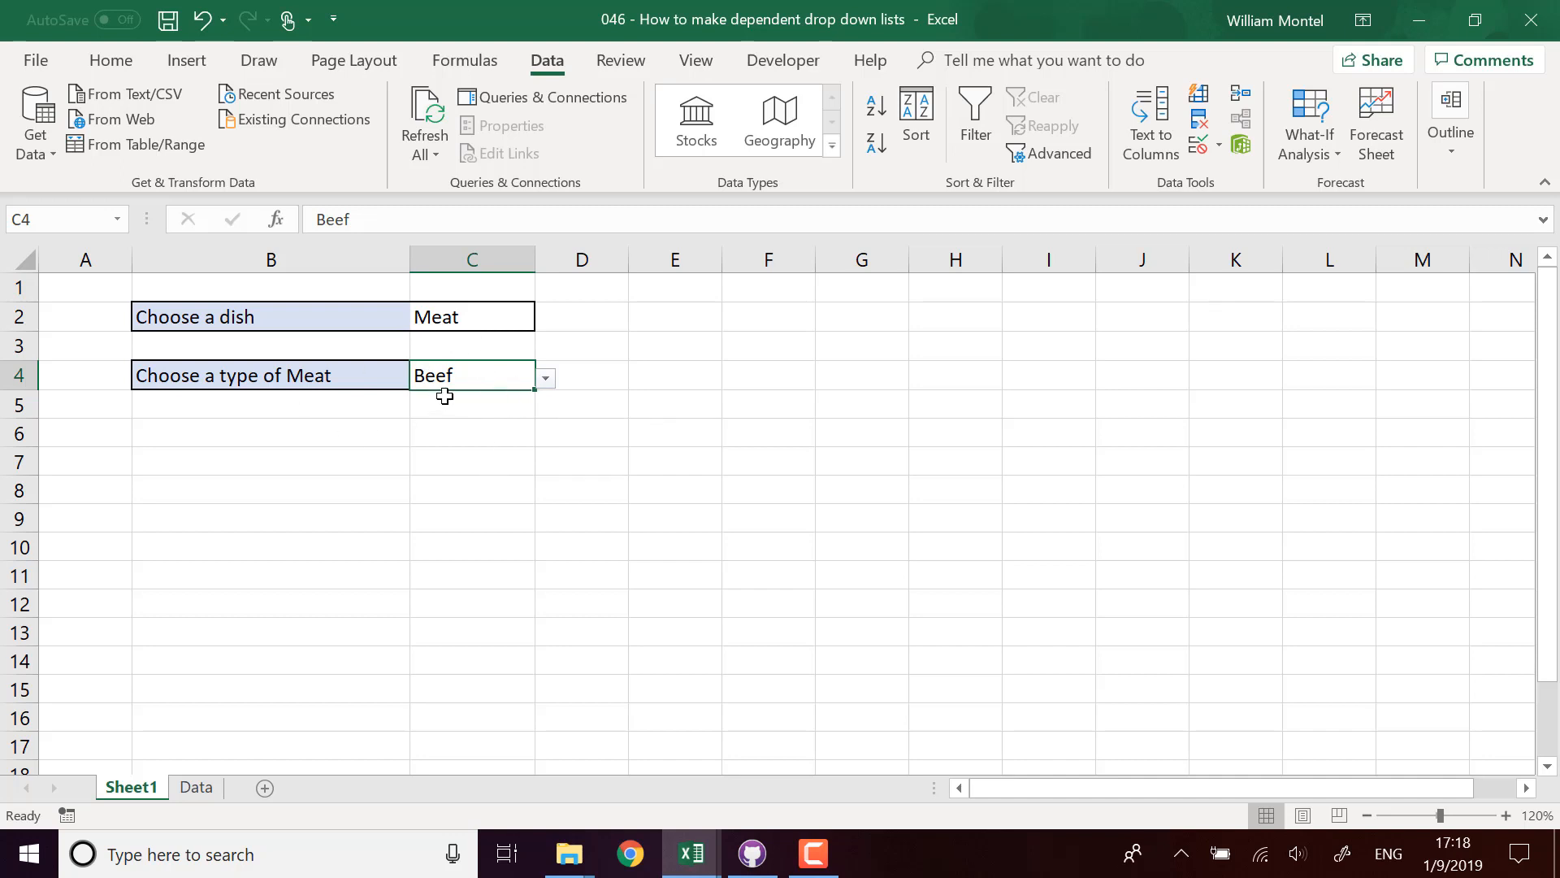
left_click(501, 317)
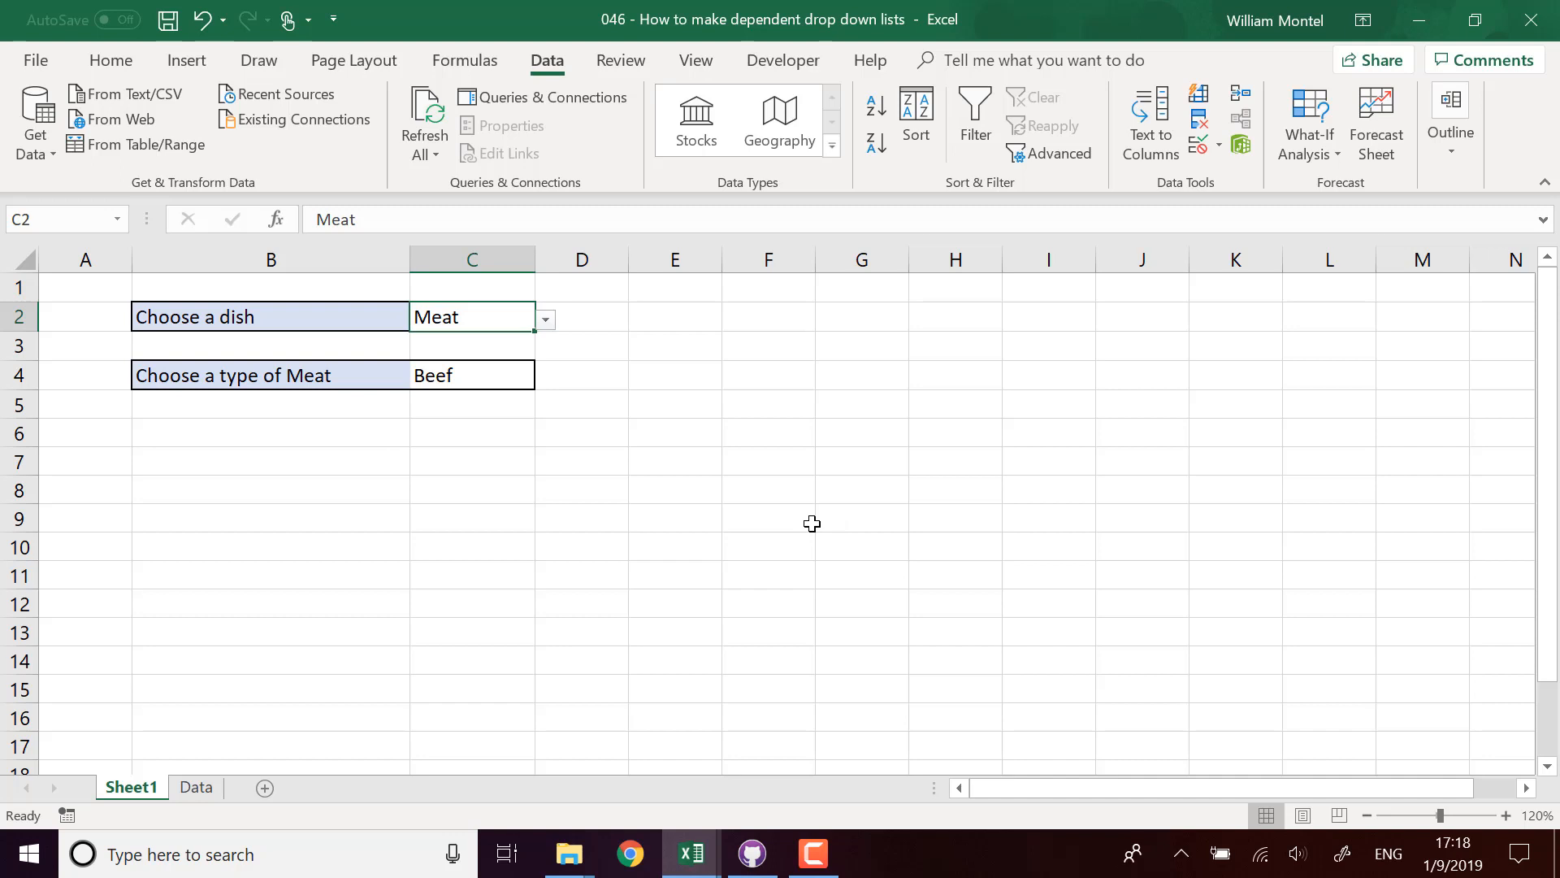
left_click(491, 423)
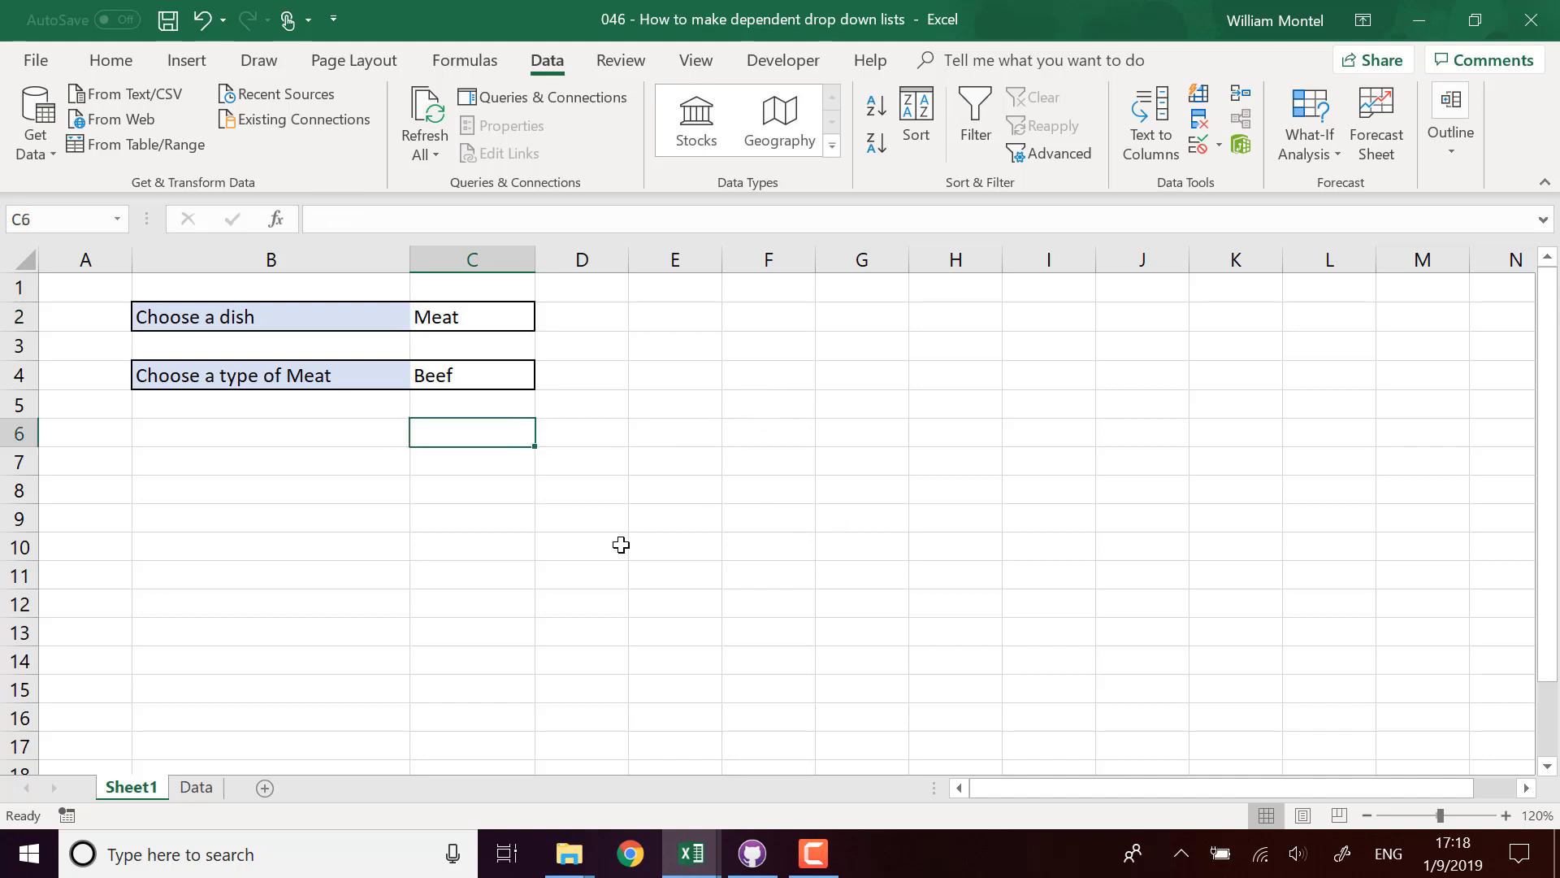
left_click(776, 323)
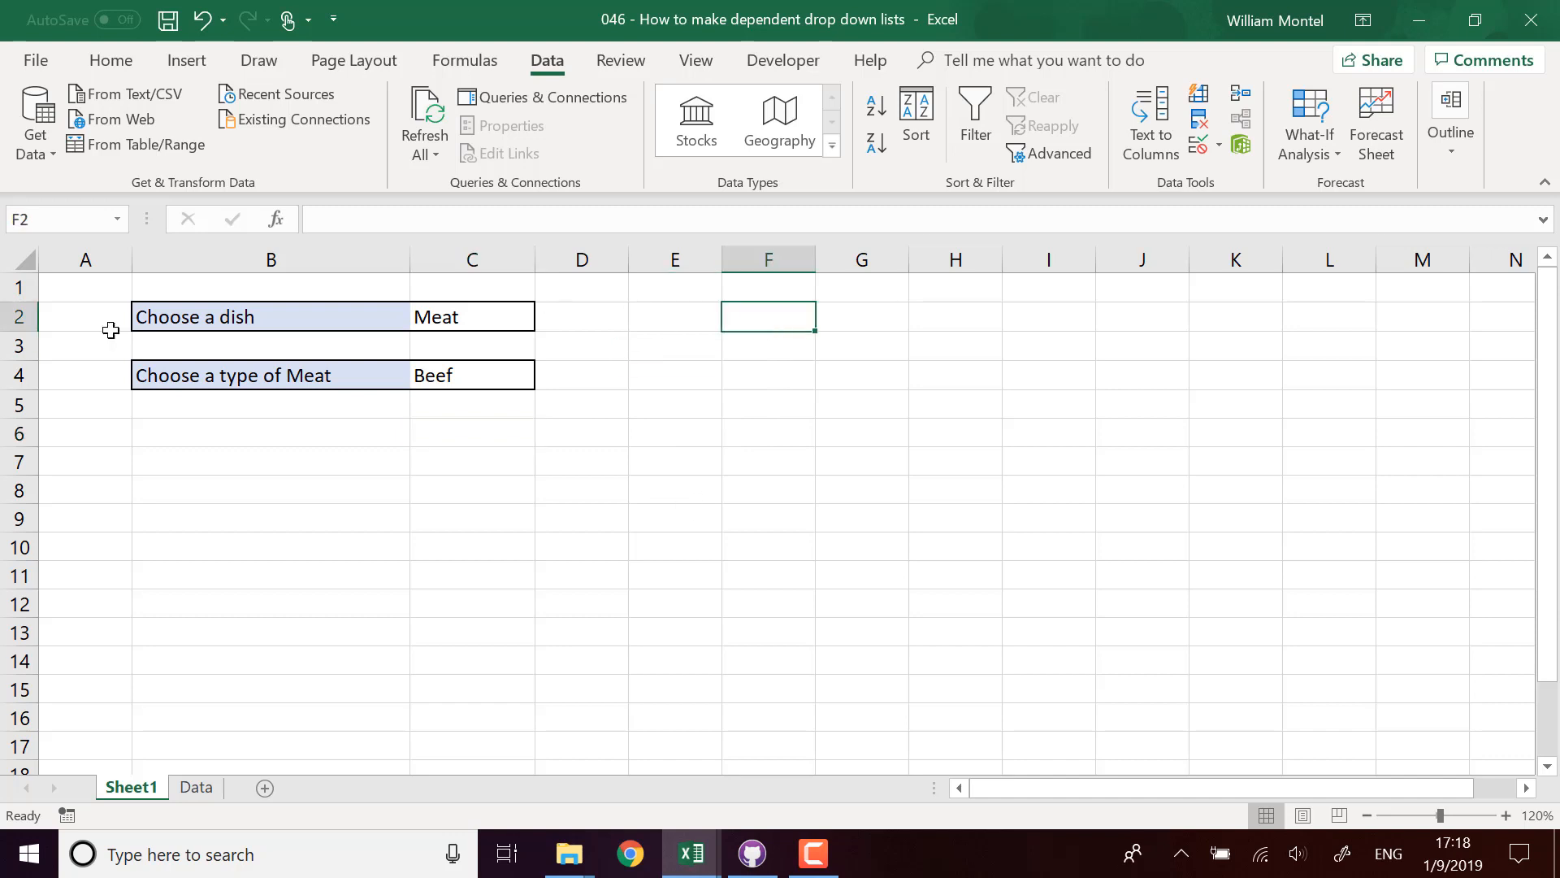
Step: Copy the "Choose a dish" label from B2 into G2 as values only and widen column G to fit it
left_click(254, 315)
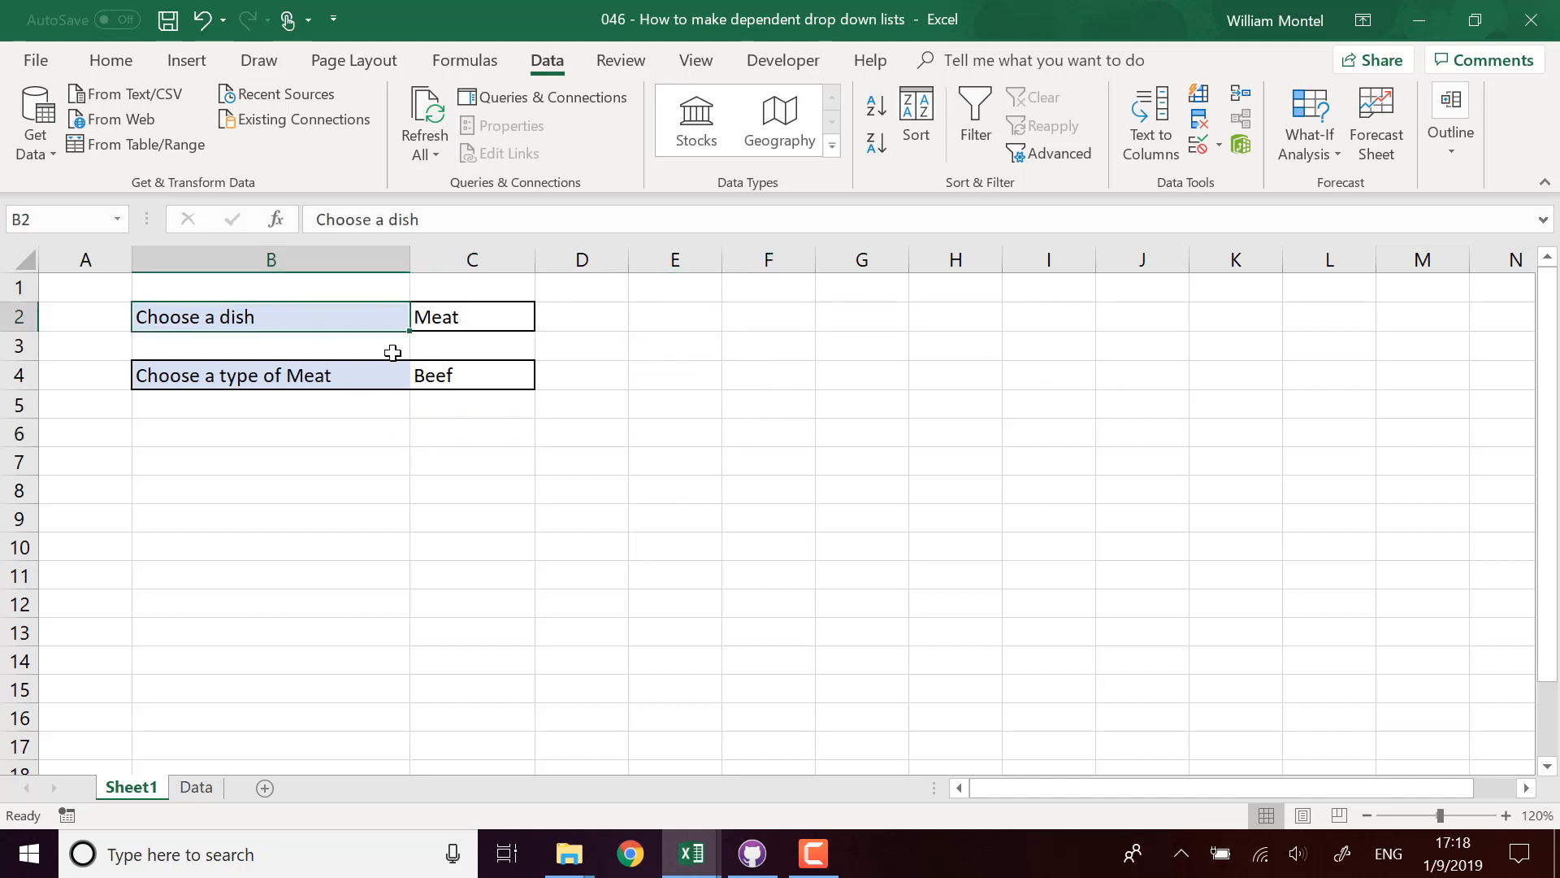
key("ctrl+c")
right_click(847, 325)
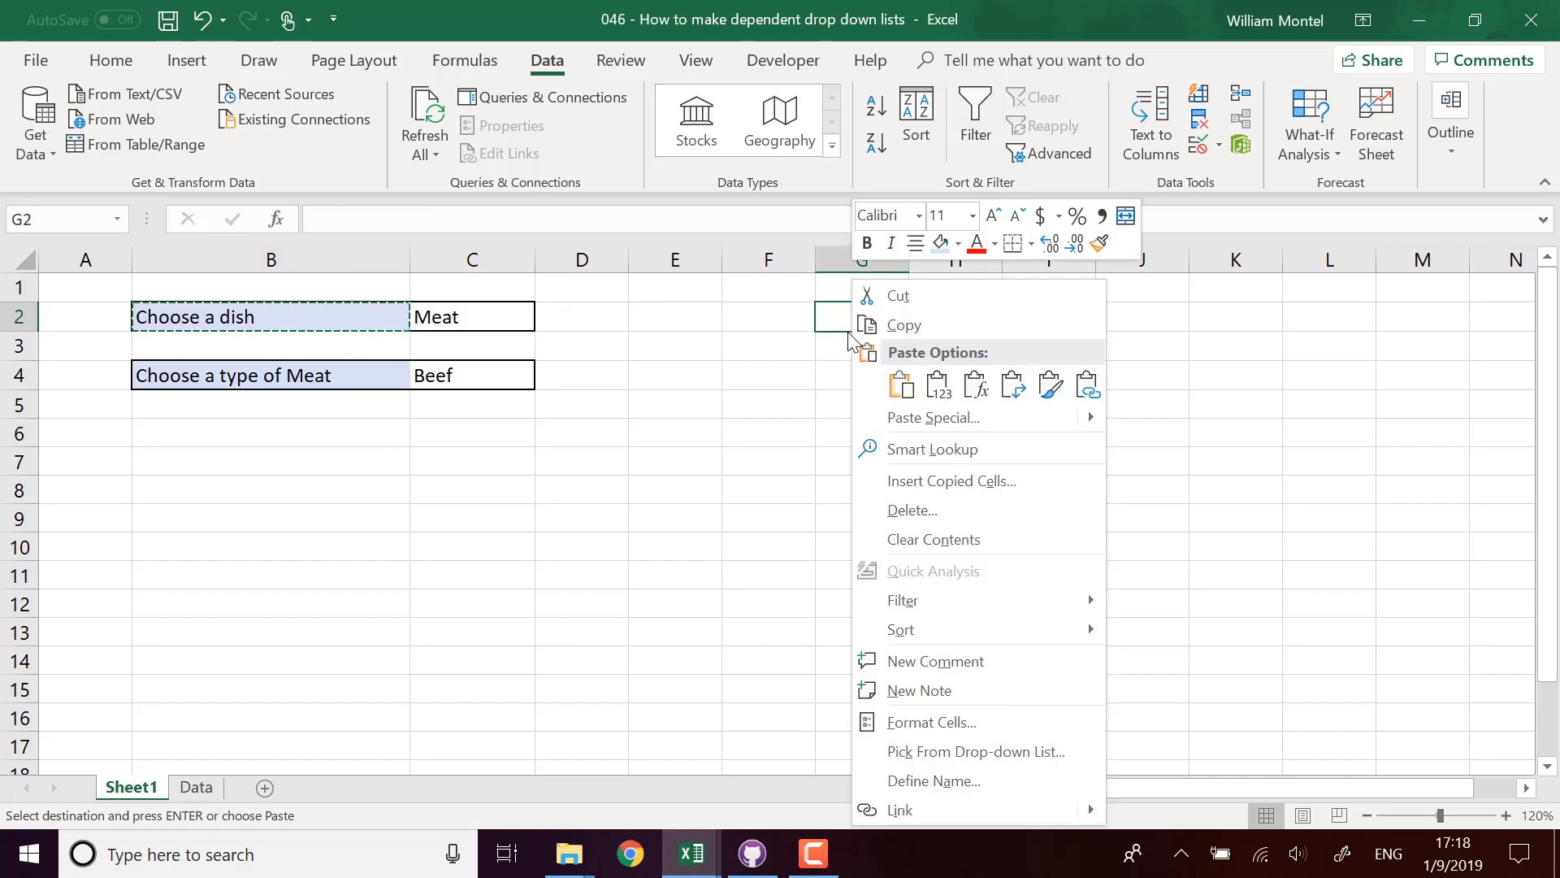
left_click(943, 388)
left_click(952, 487)
left_click_drag(911, 259, 985, 258)
Step: Apply an outside border around cells G2:H2
left_click(1089, 316)
left_click_drag(992, 314, 878, 317)
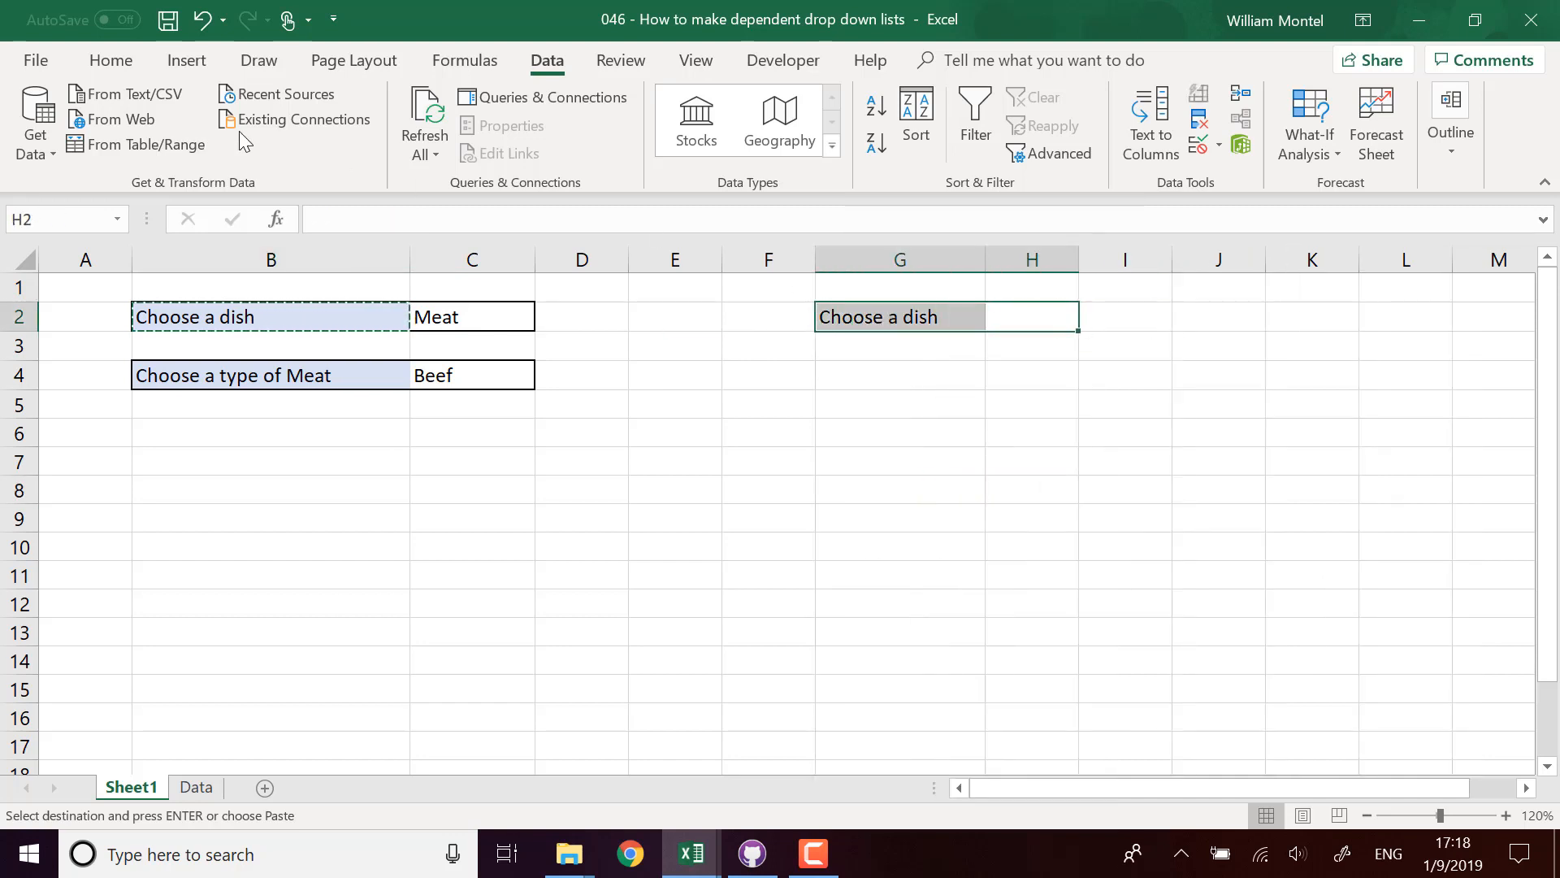
left_click(111, 60)
left_click(241, 143)
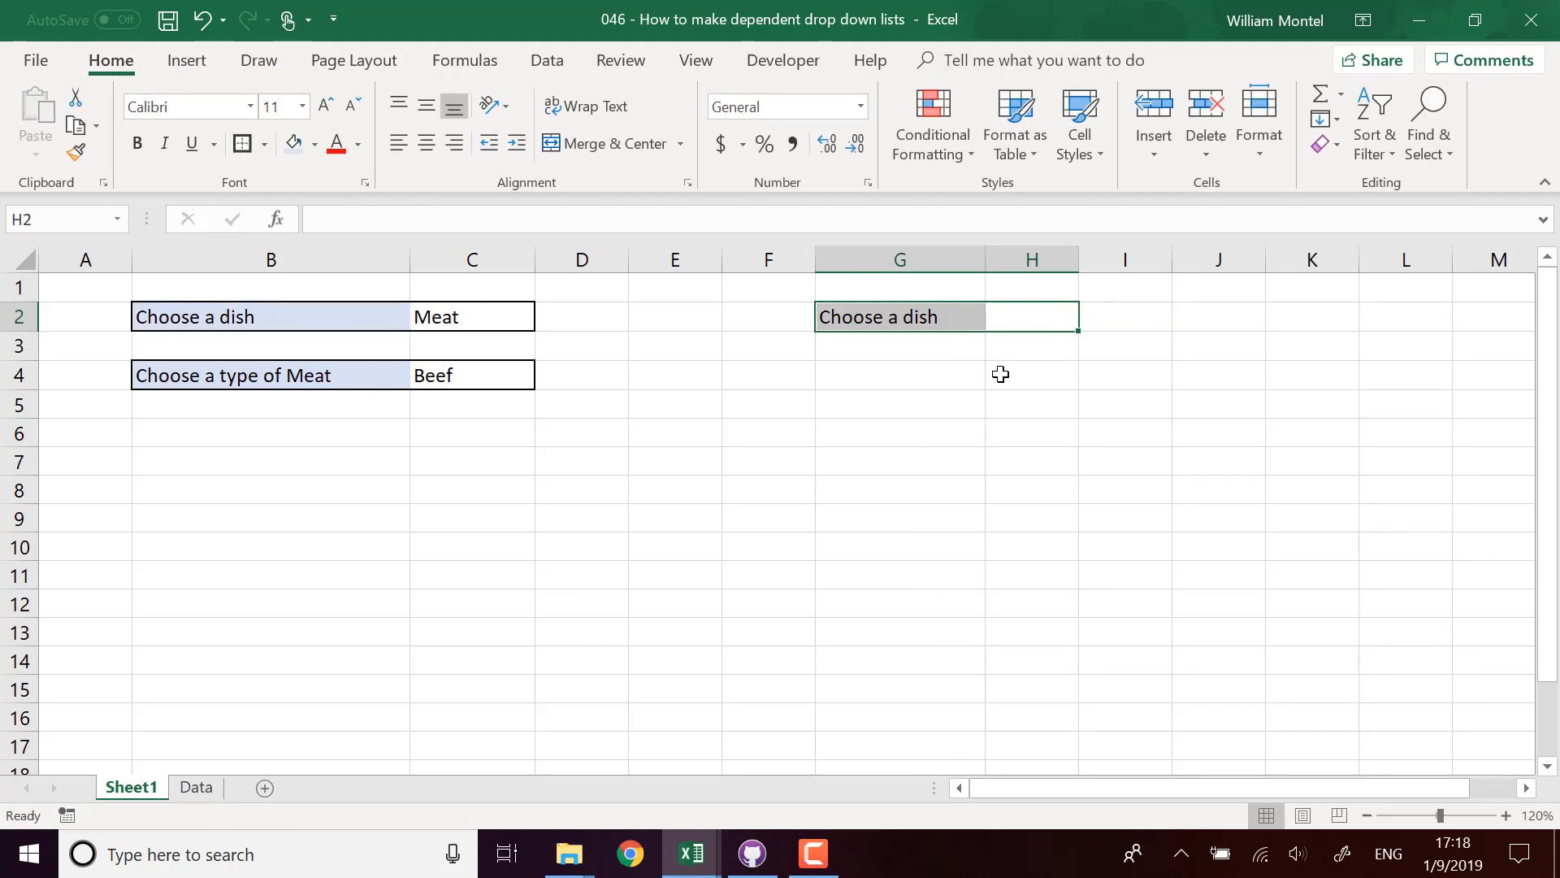
left_click(999, 374)
Step: Give the G2 label a light blue fill and bold text
left_click(965, 322)
left_click(293, 143)
left_click(910, 456)
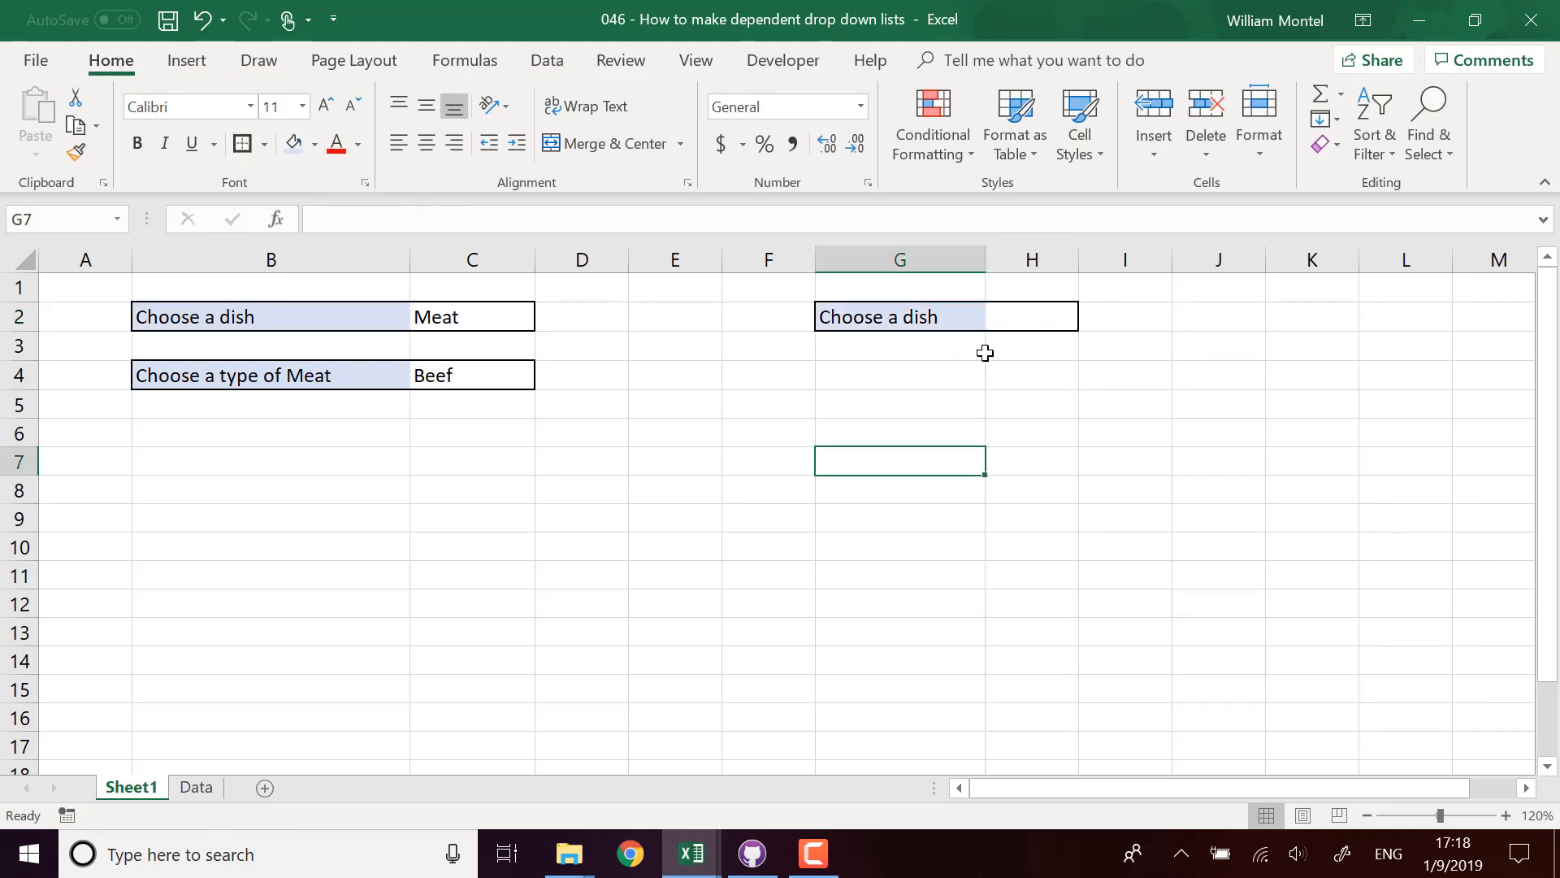
left_click(947, 326)
key("ctrl+b")
left_click(989, 366)
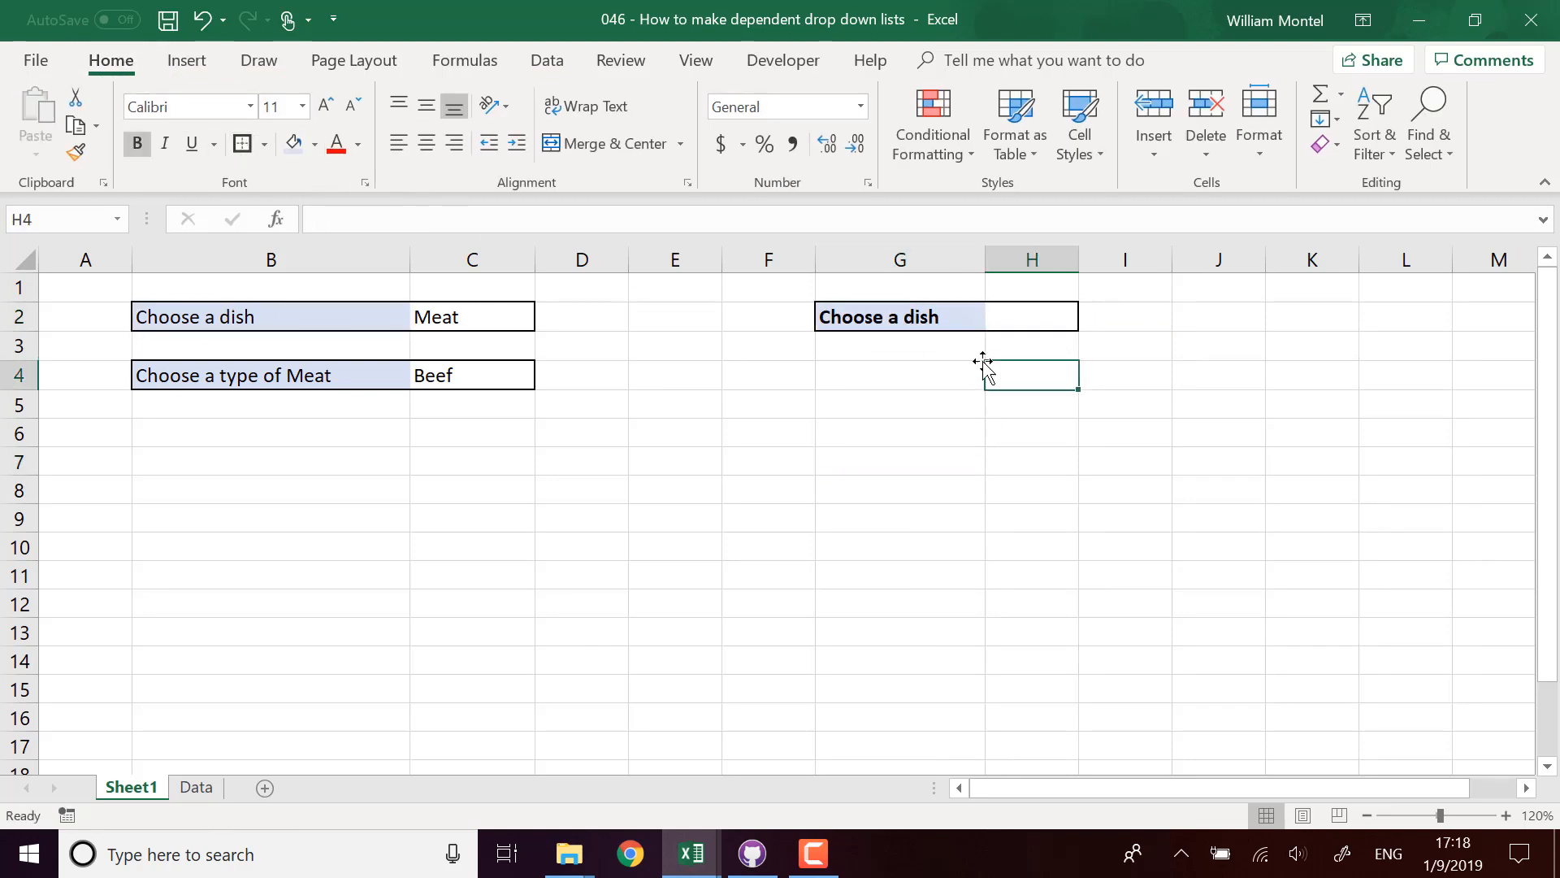
Step: Copy the formatted cells G2:H2 and paste them into G4:H4
left_click(979, 325)
left_click_drag(1001, 334, 1028, 320)
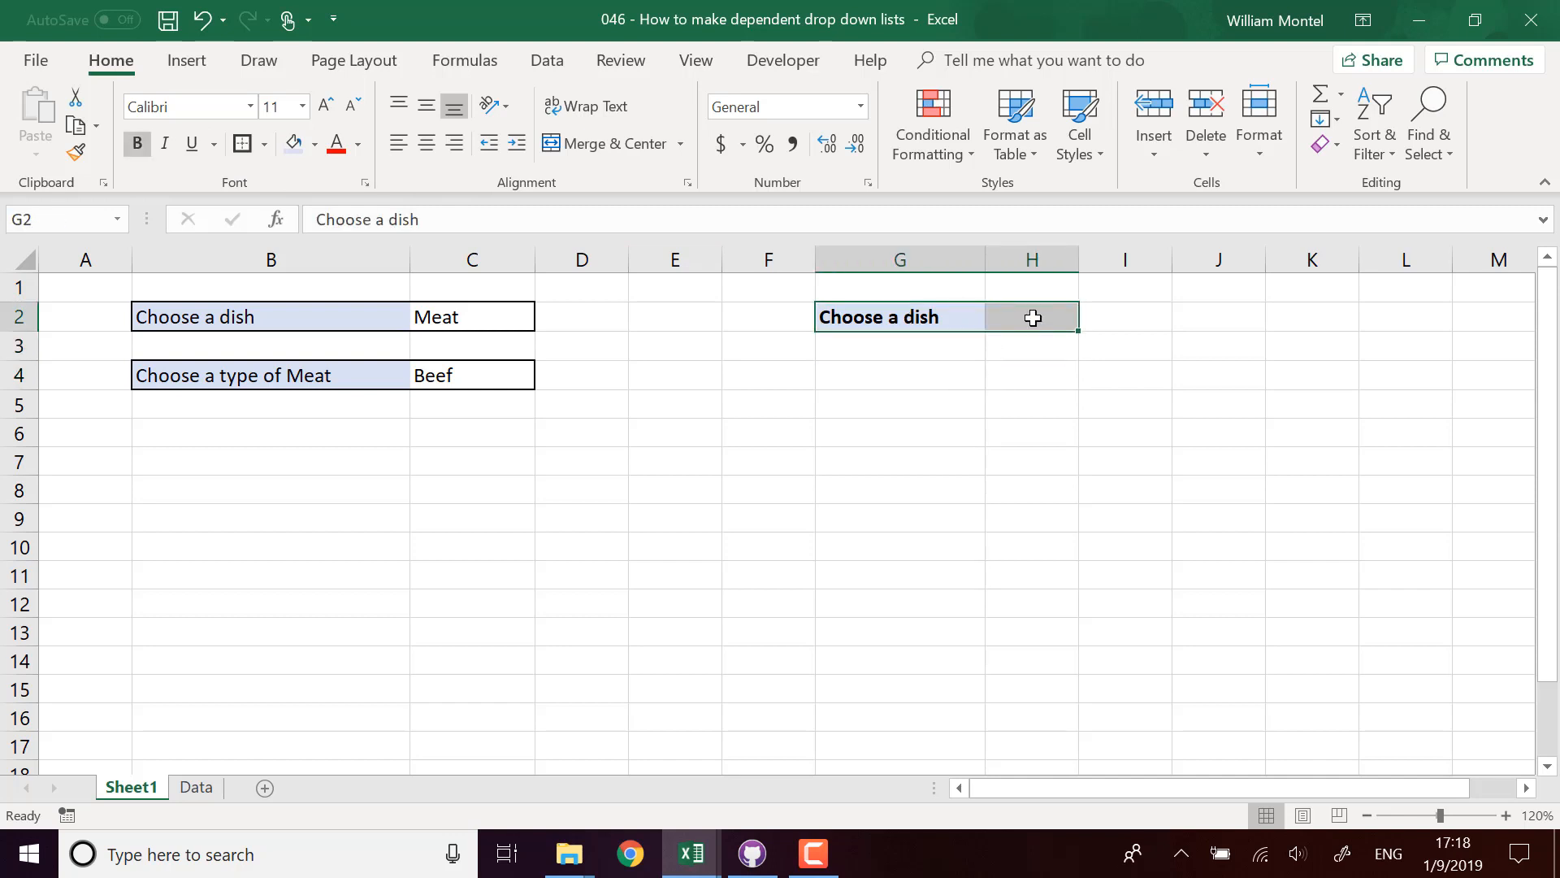
key("ctrl+c")
left_click(933, 373)
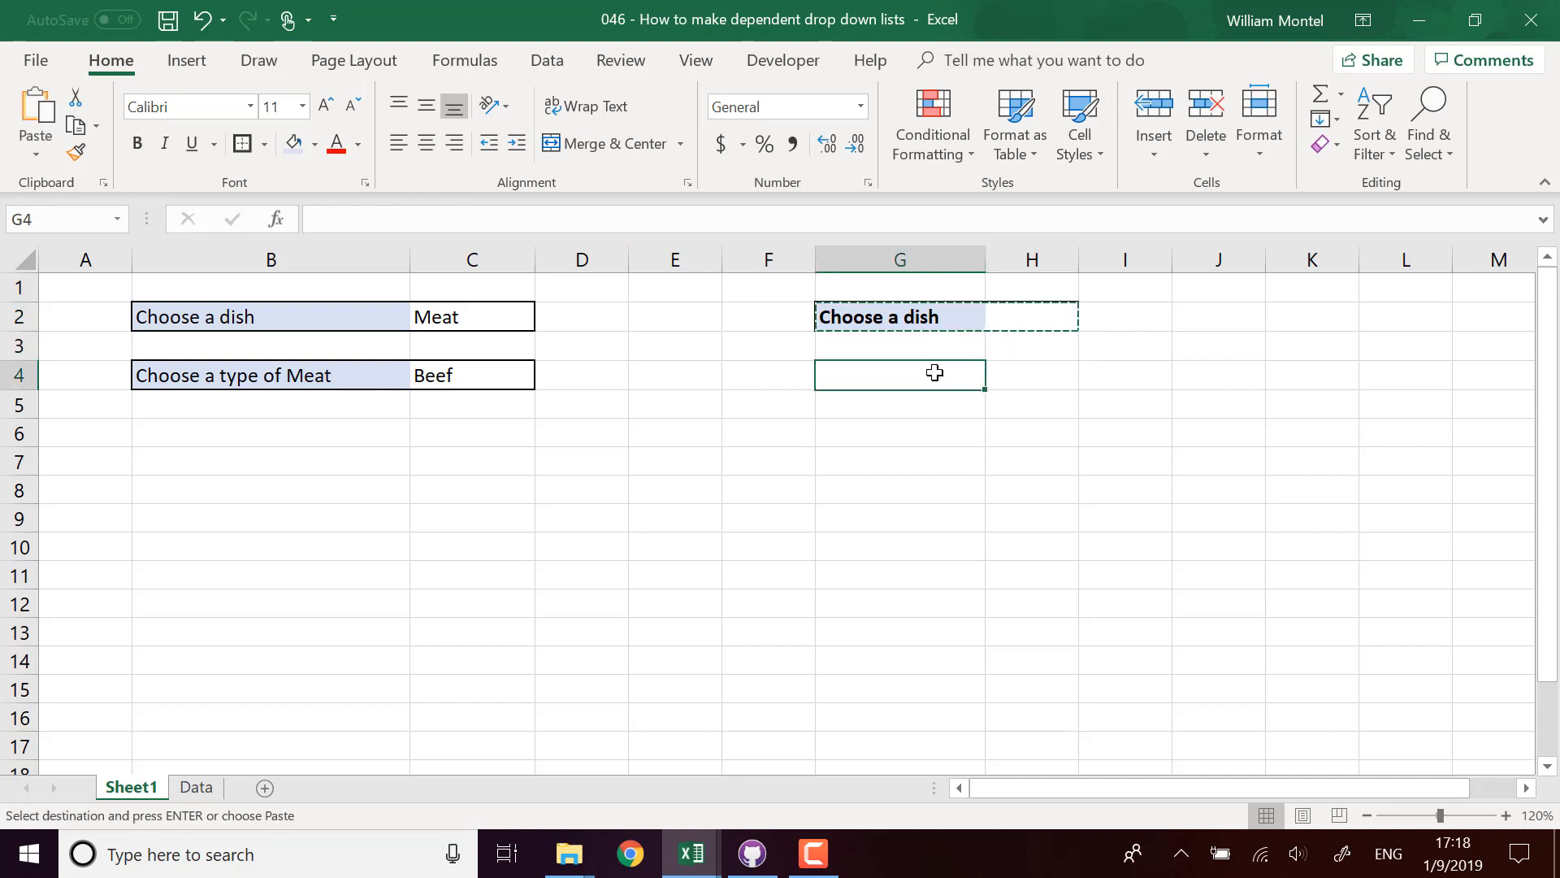
key("ctrl+v")
left_click(982, 468)
Step: Change the label in G4 to "Choose a type"
left_click(933, 369)
double_click(904, 377)
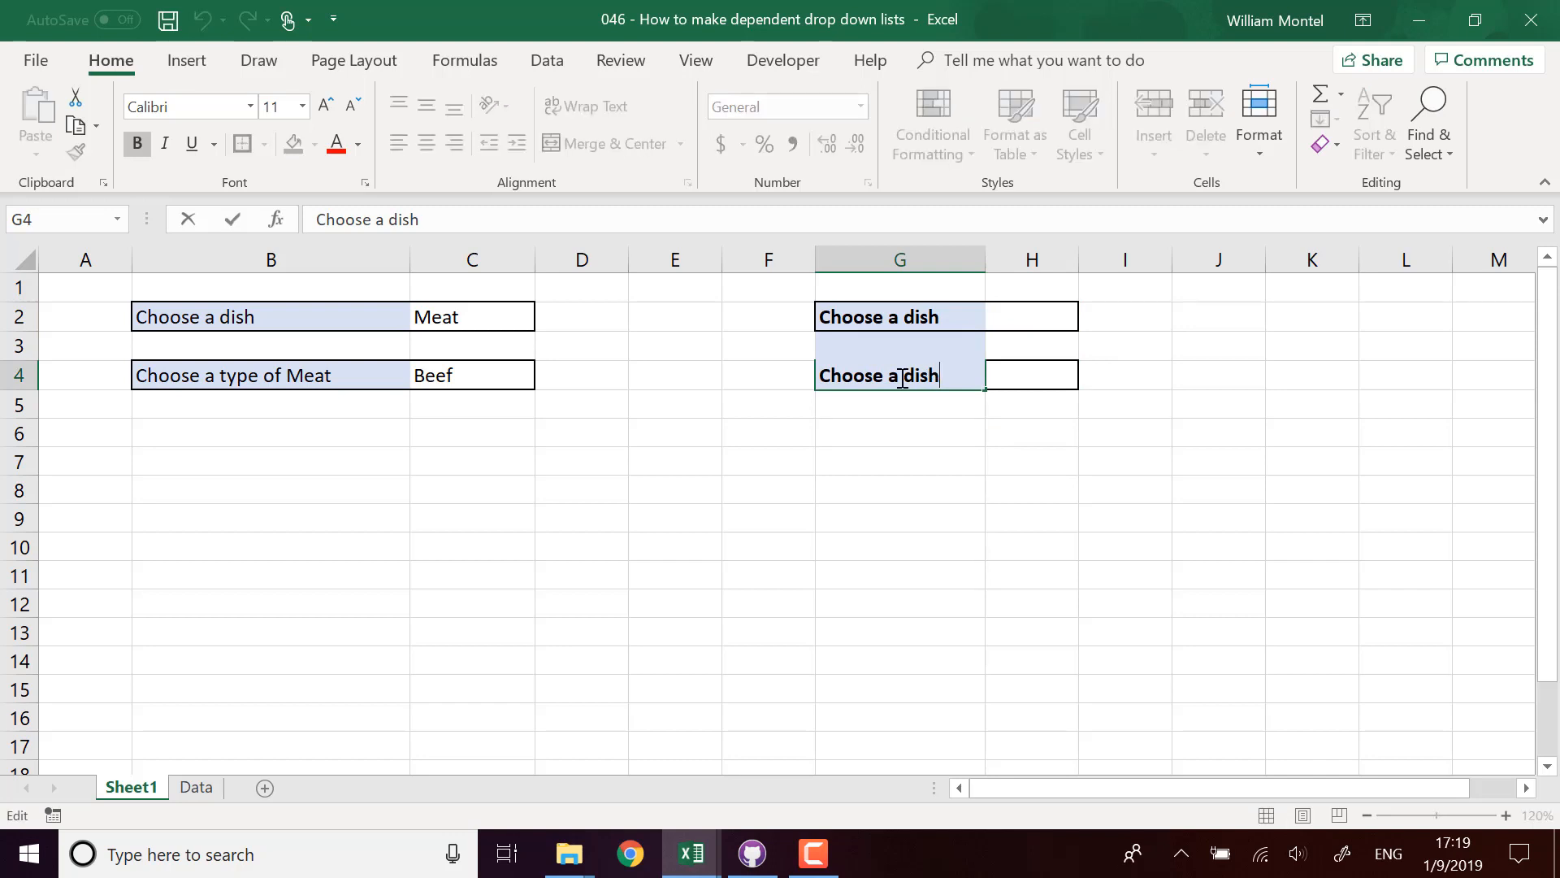
left_click_drag(915, 376, 924, 376)
type("type")
key("Return")
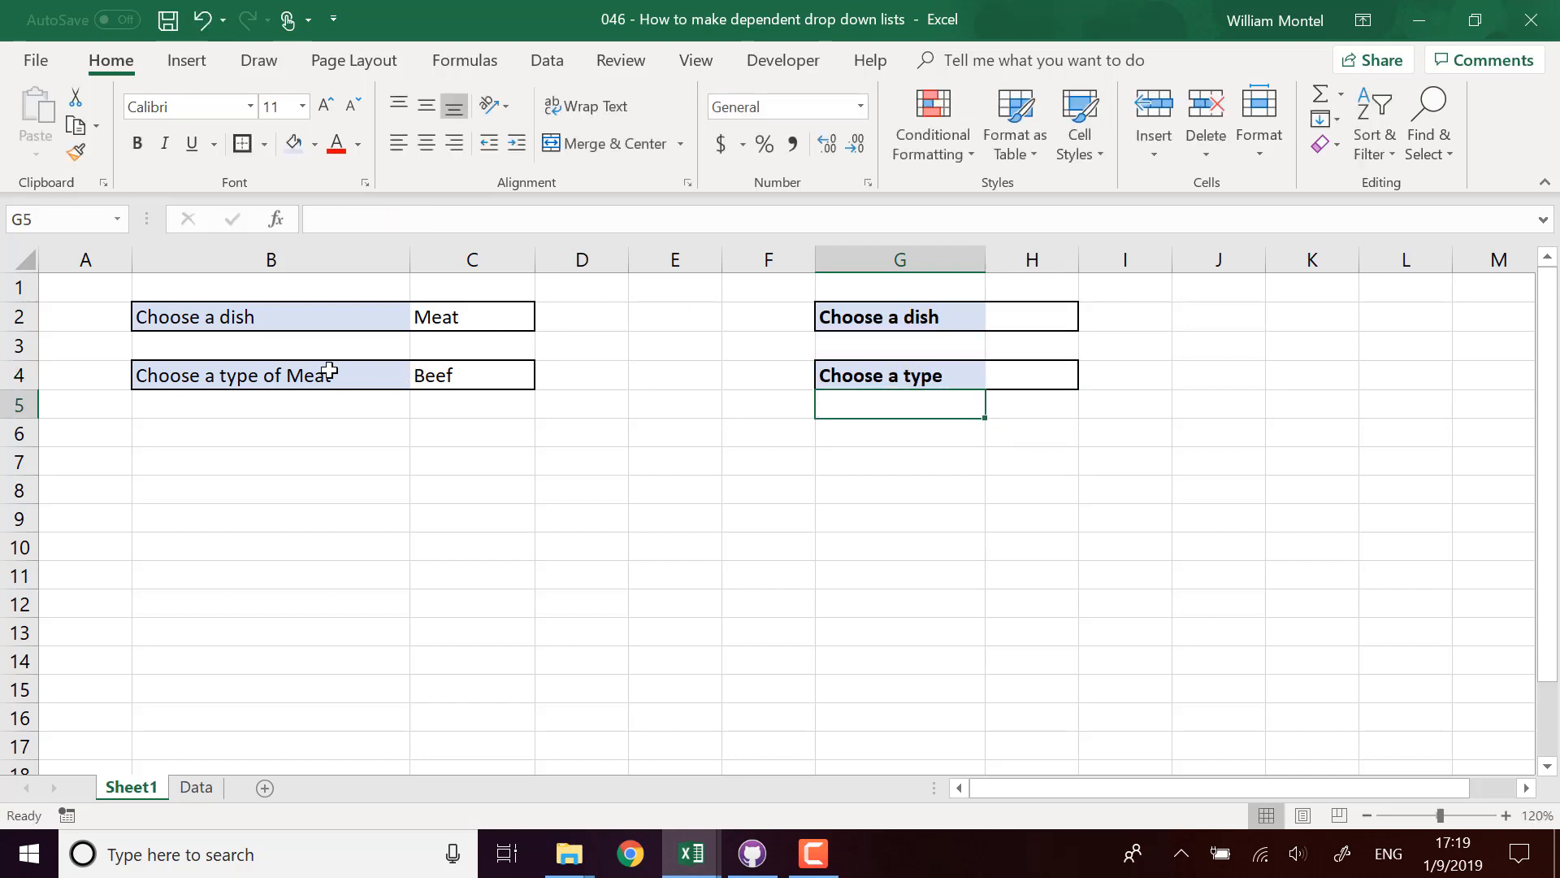
Step: Turn the G4 label into the formula ="Choose a type of "&H2, modelled on the one in B4
left_click(327, 373)
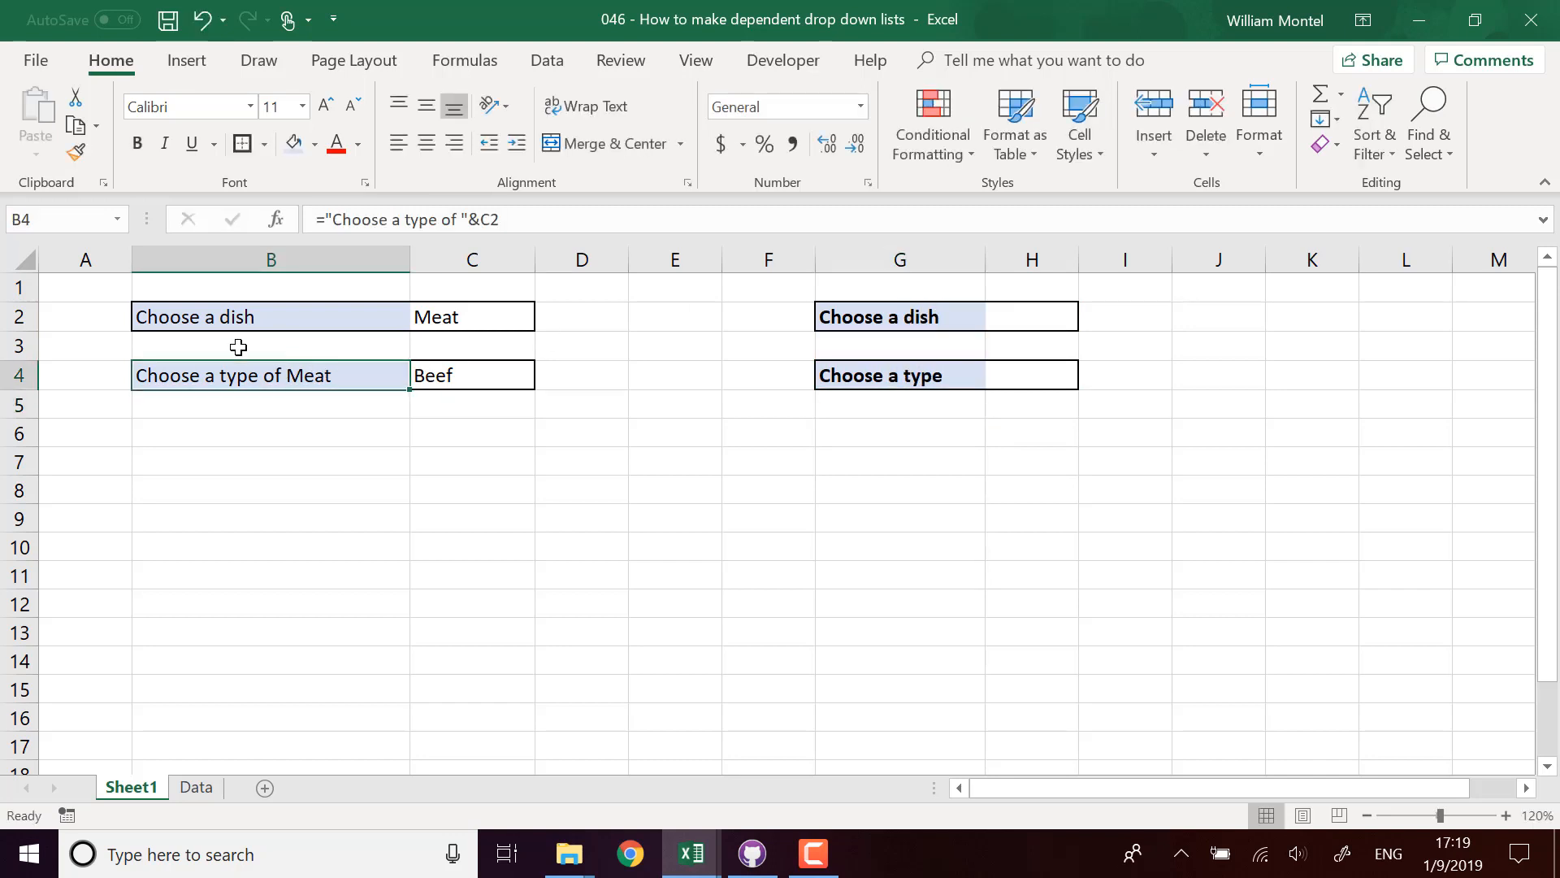
left_click(1020, 317)
left_click(948, 369)
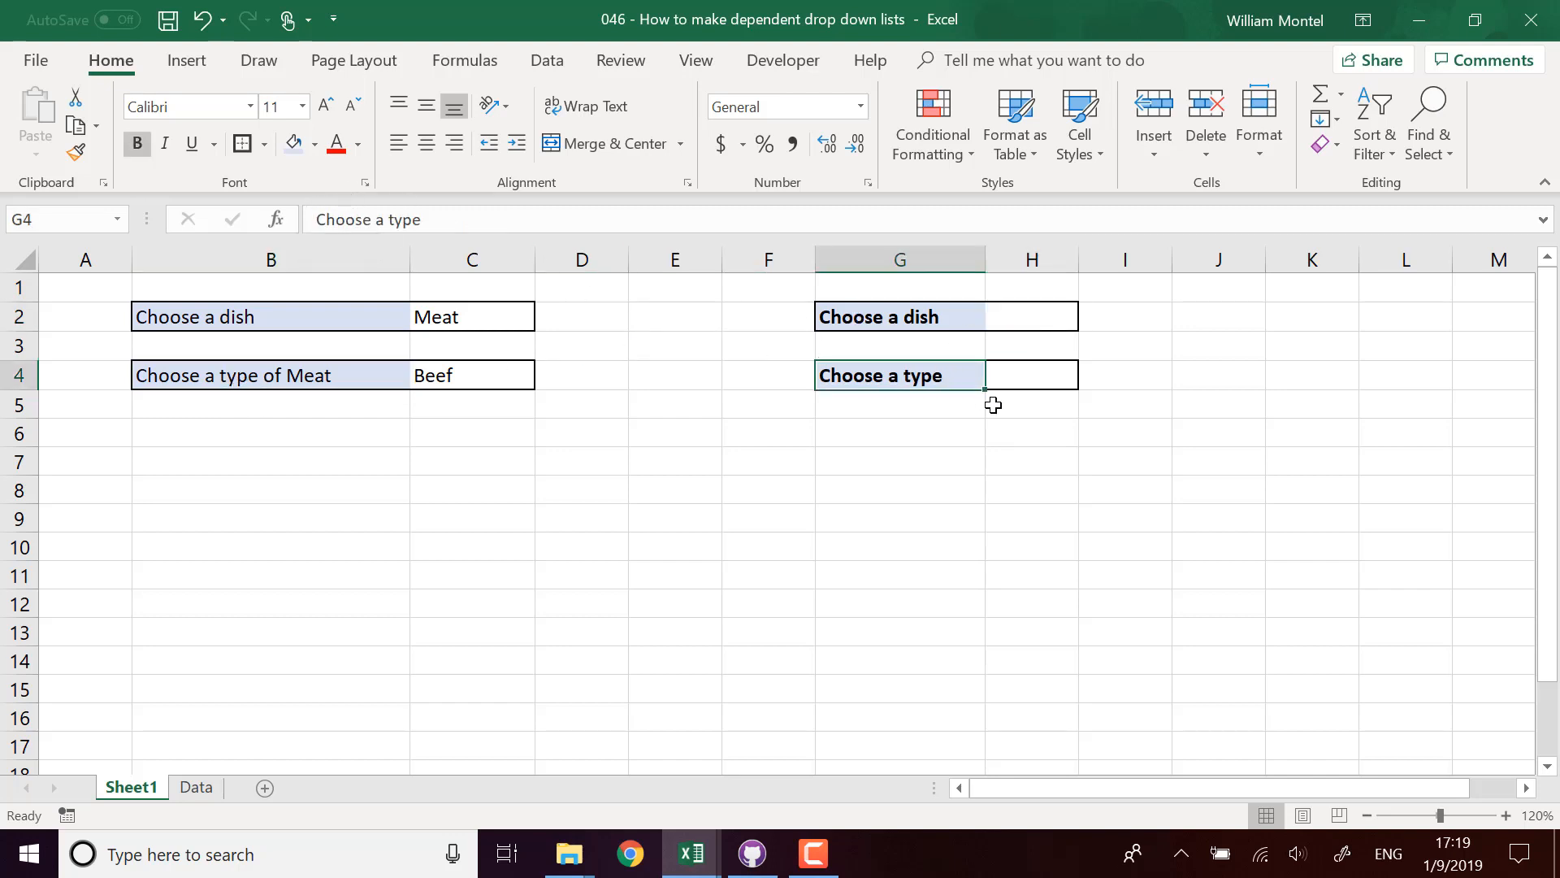
left_click(315, 221)
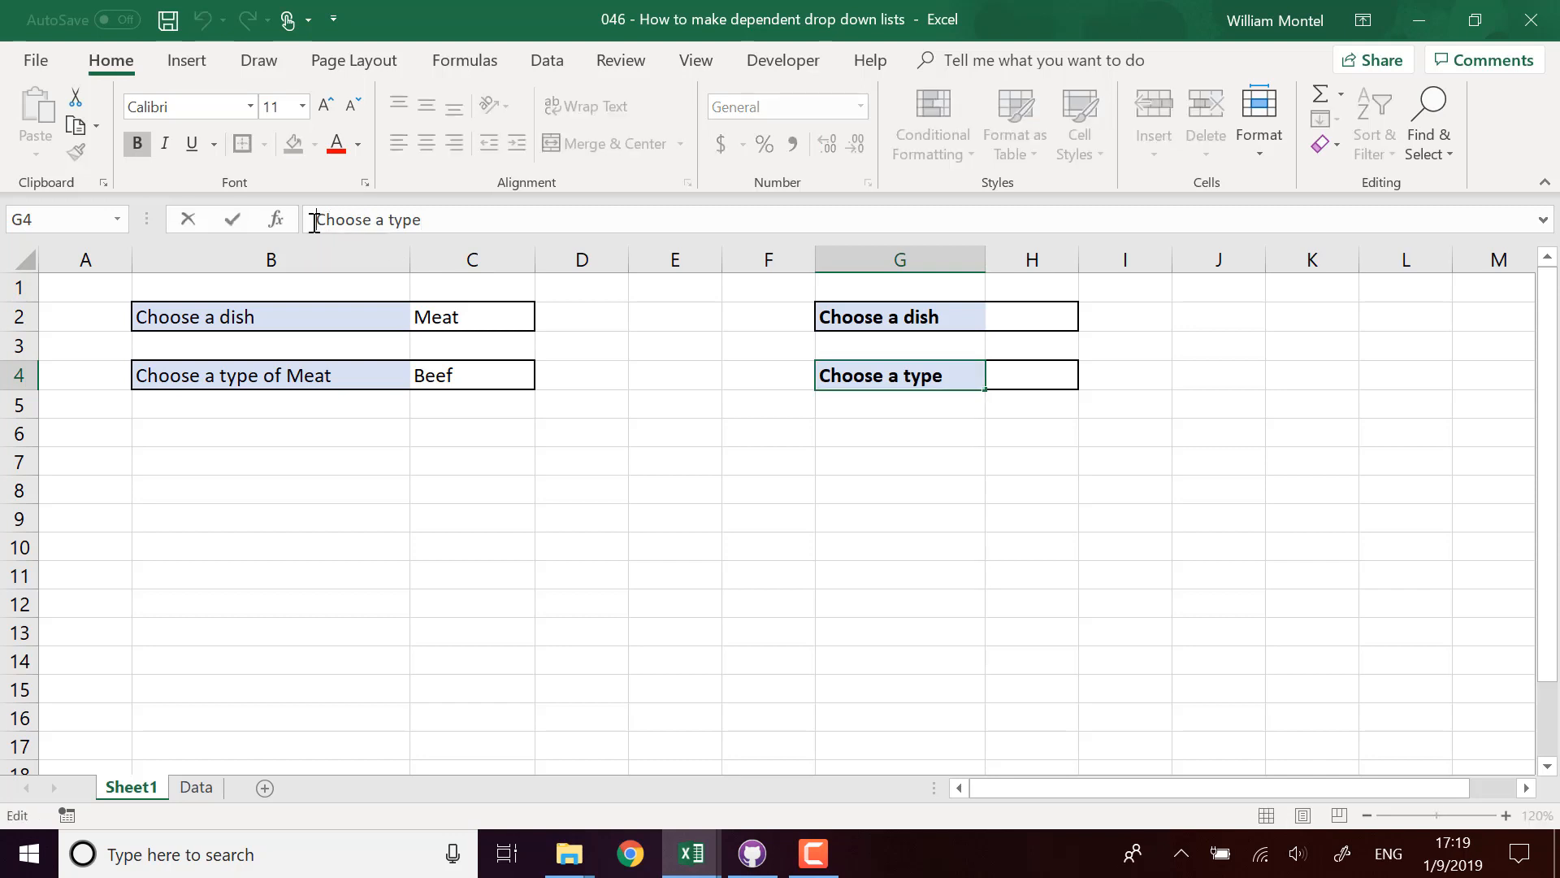
type("=\"")
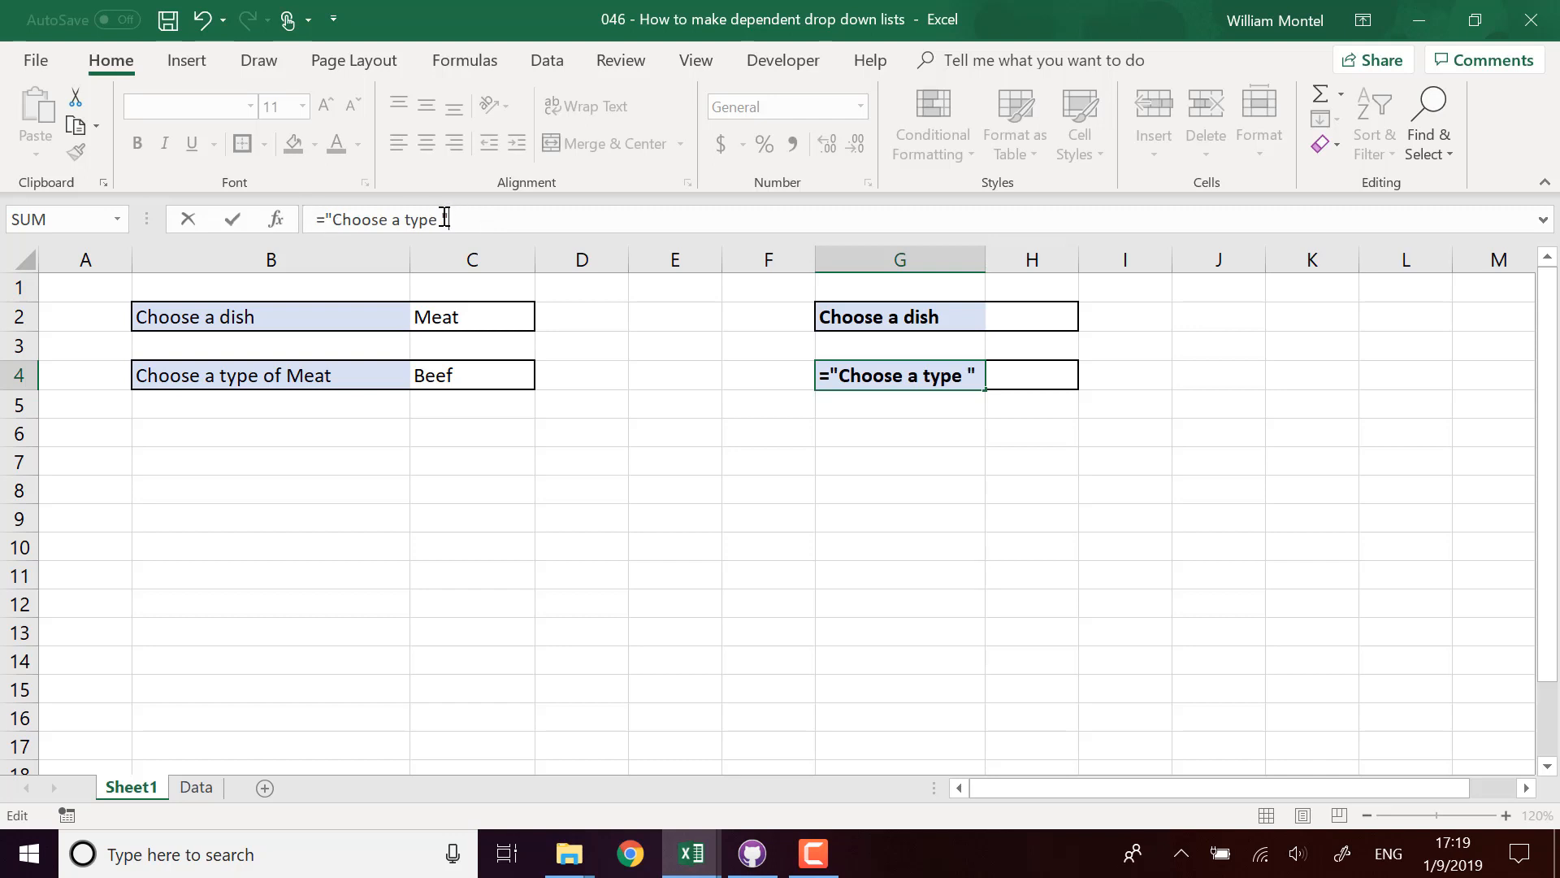
type("of")
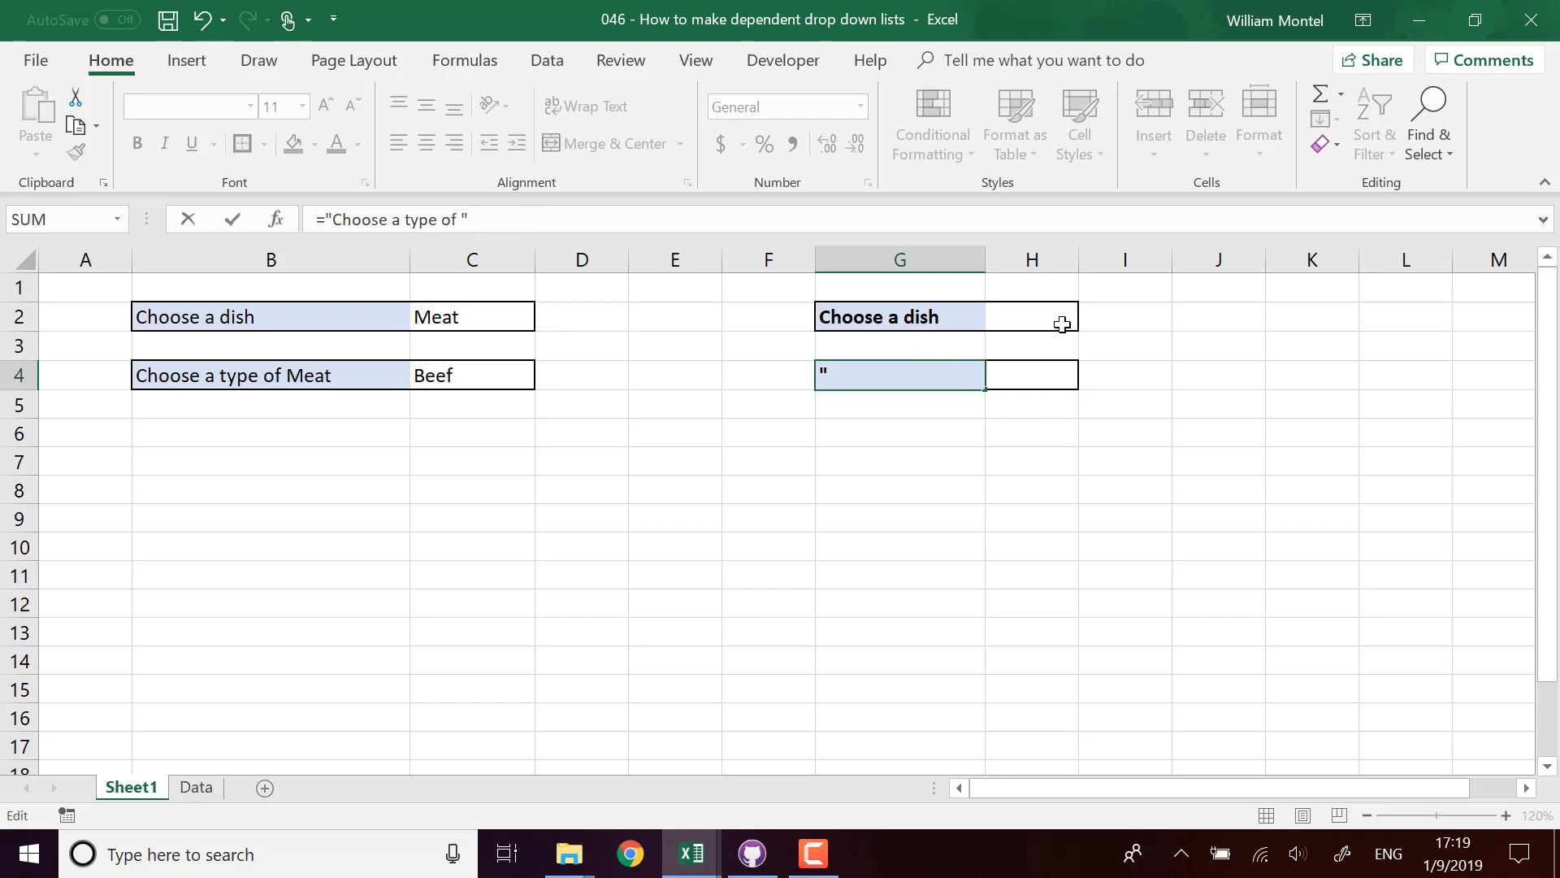
type("&")
left_click(1032, 312)
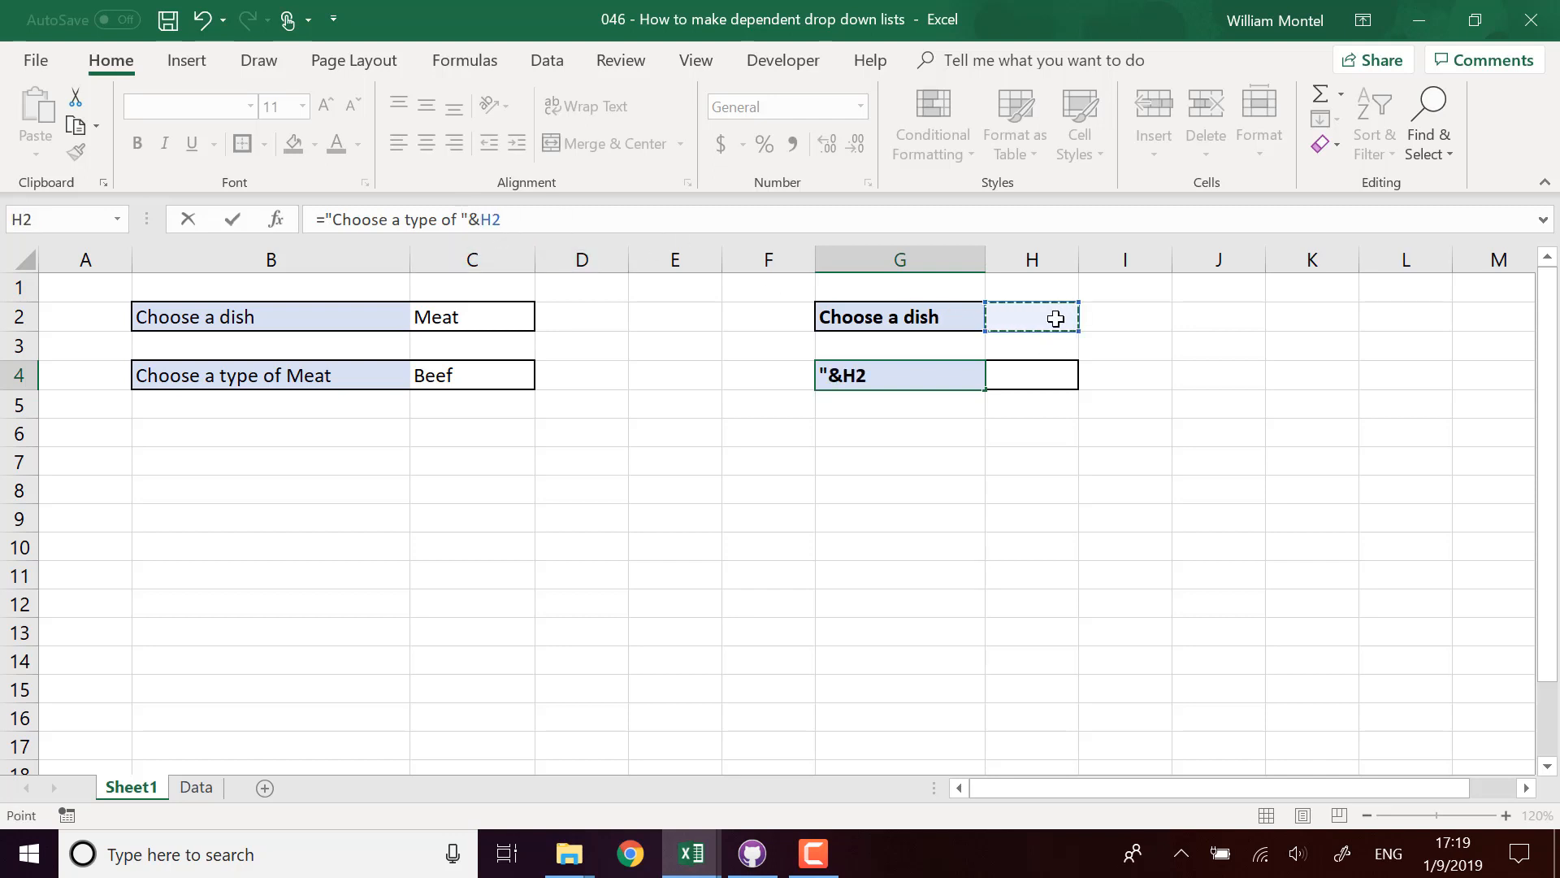
key("Return")
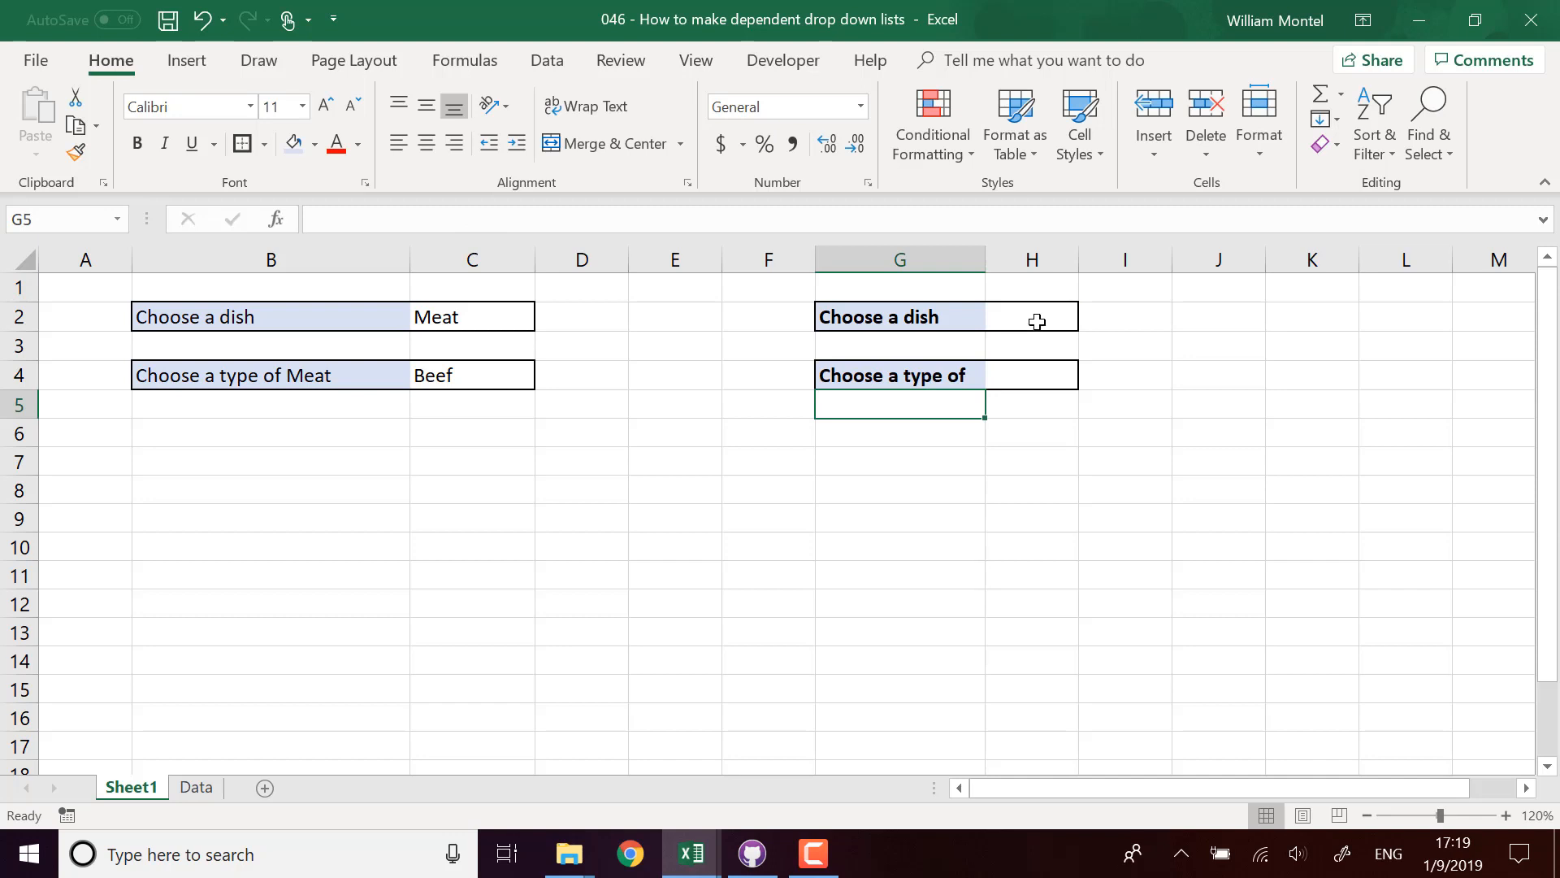
Step: Enter Meat in H2 to test the label formula and widen column G to fit the text in G4
left_click(1037, 322)
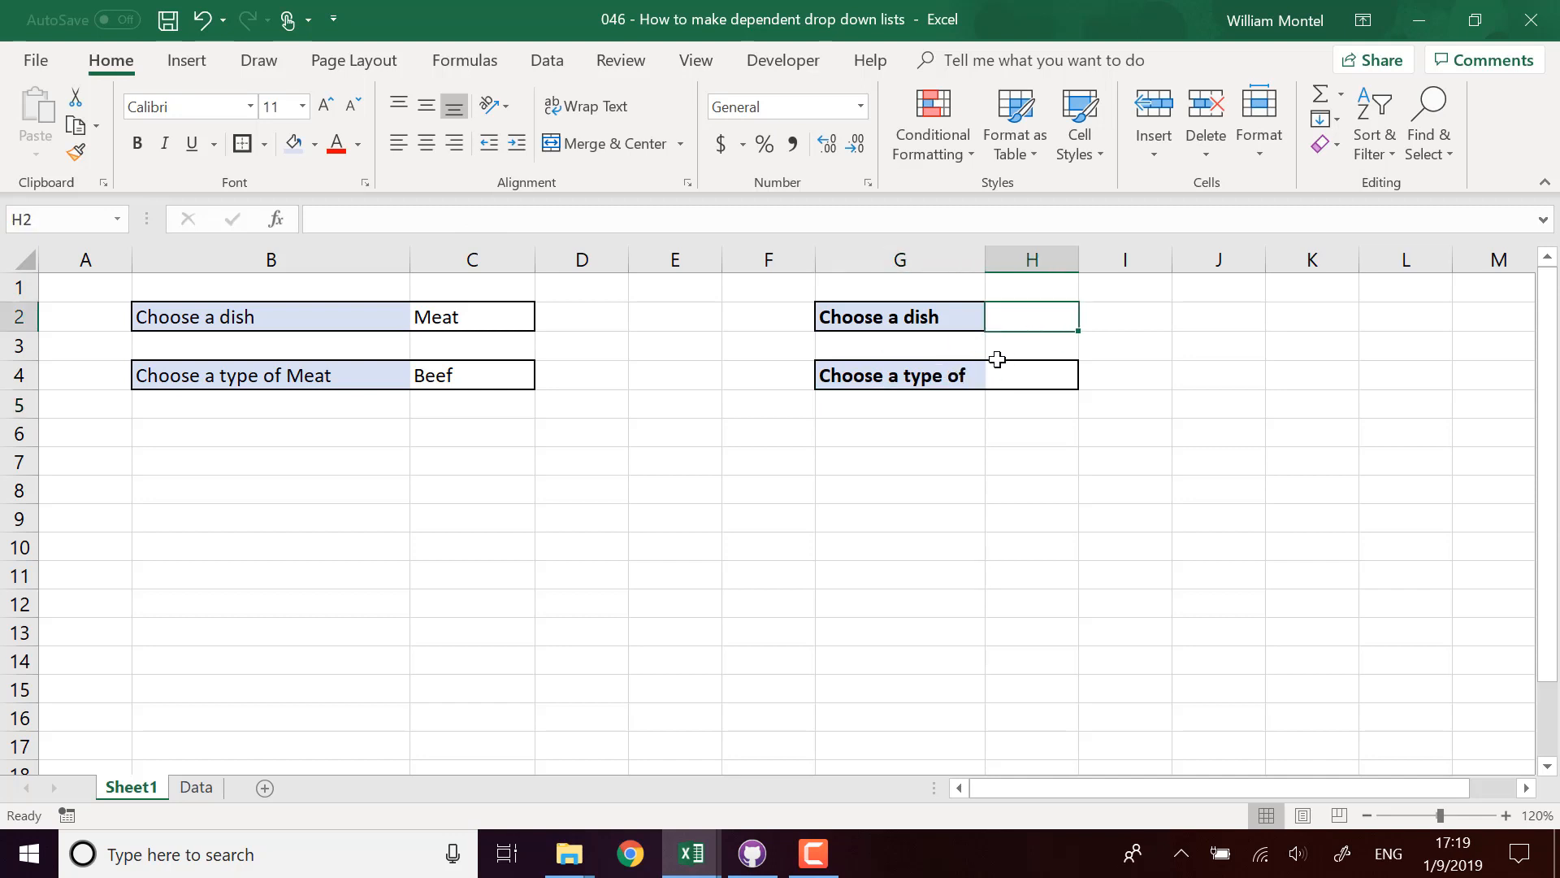
type("Meat")
key("Return")
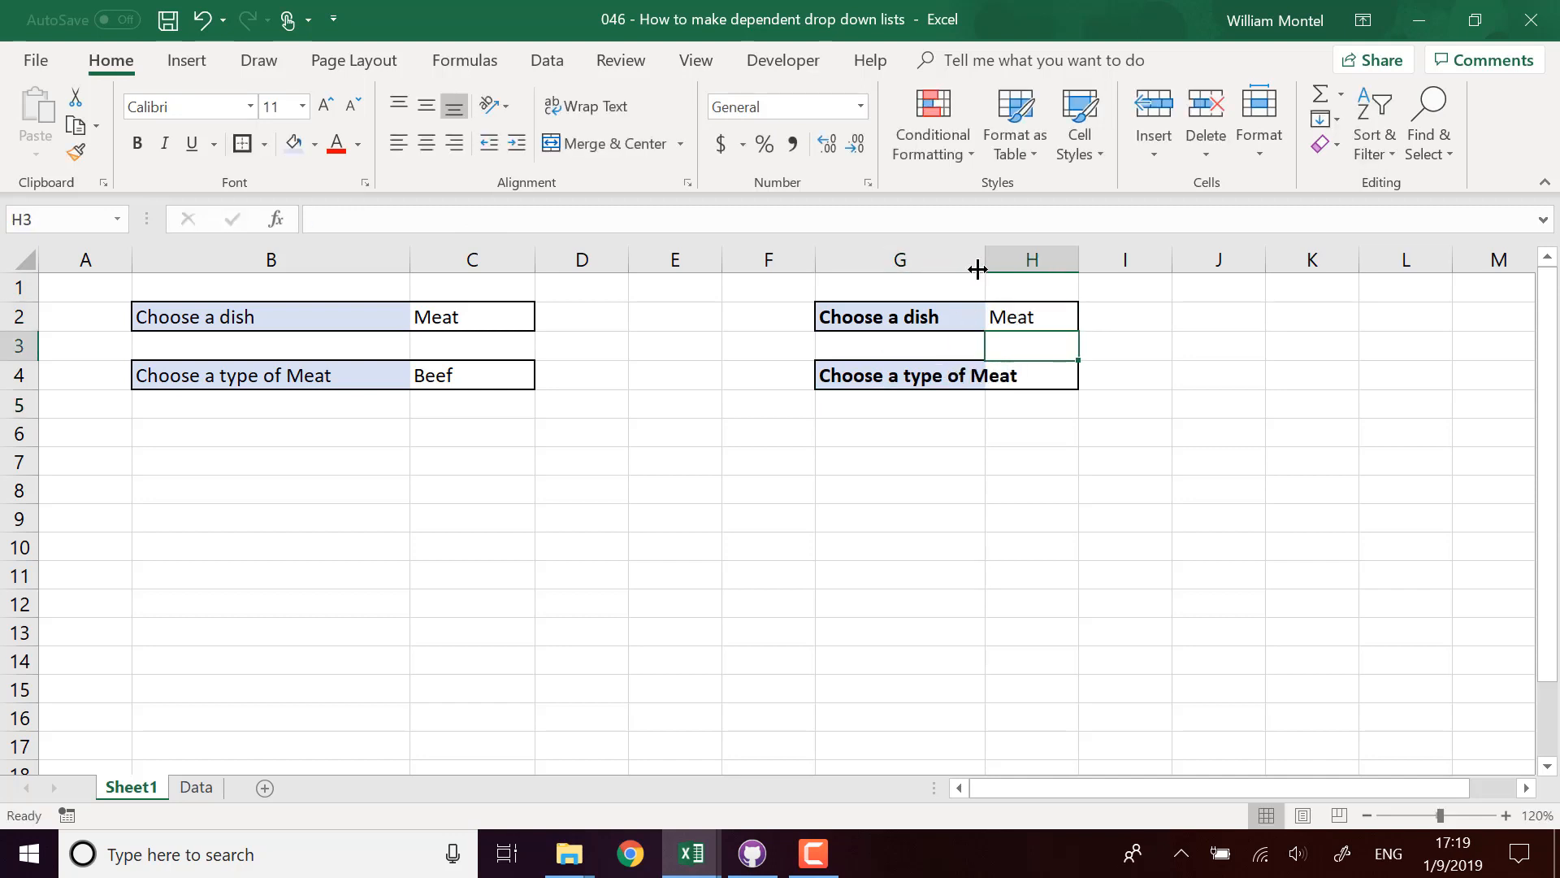
left_click_drag(985, 260, 1021, 259)
Step: Clear the test entry from H2
left_click(1074, 313)
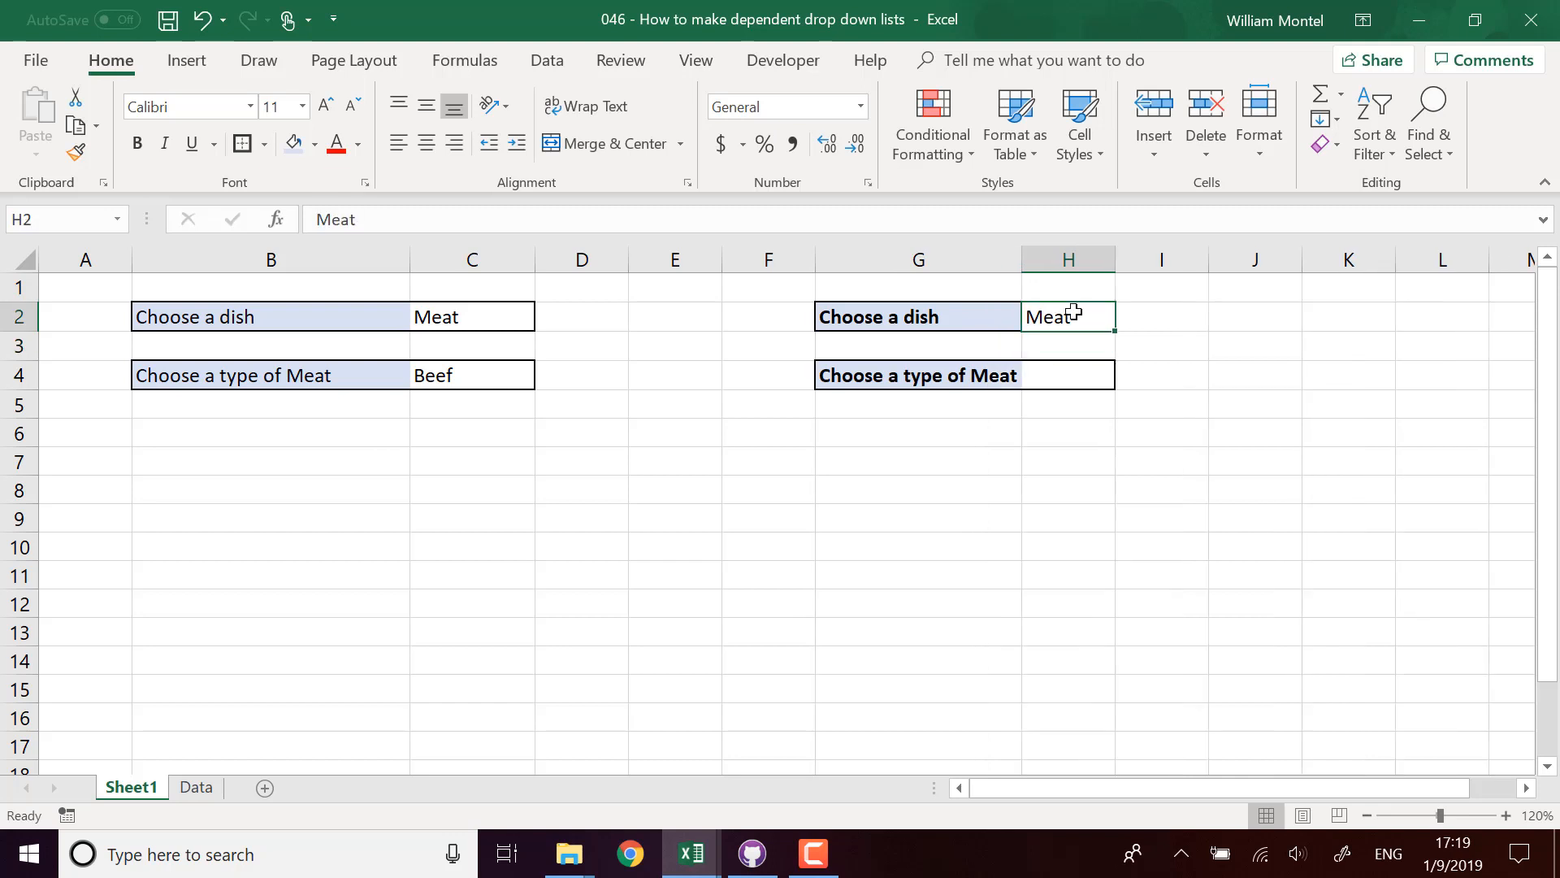
key("BackSpace")
key("Return")
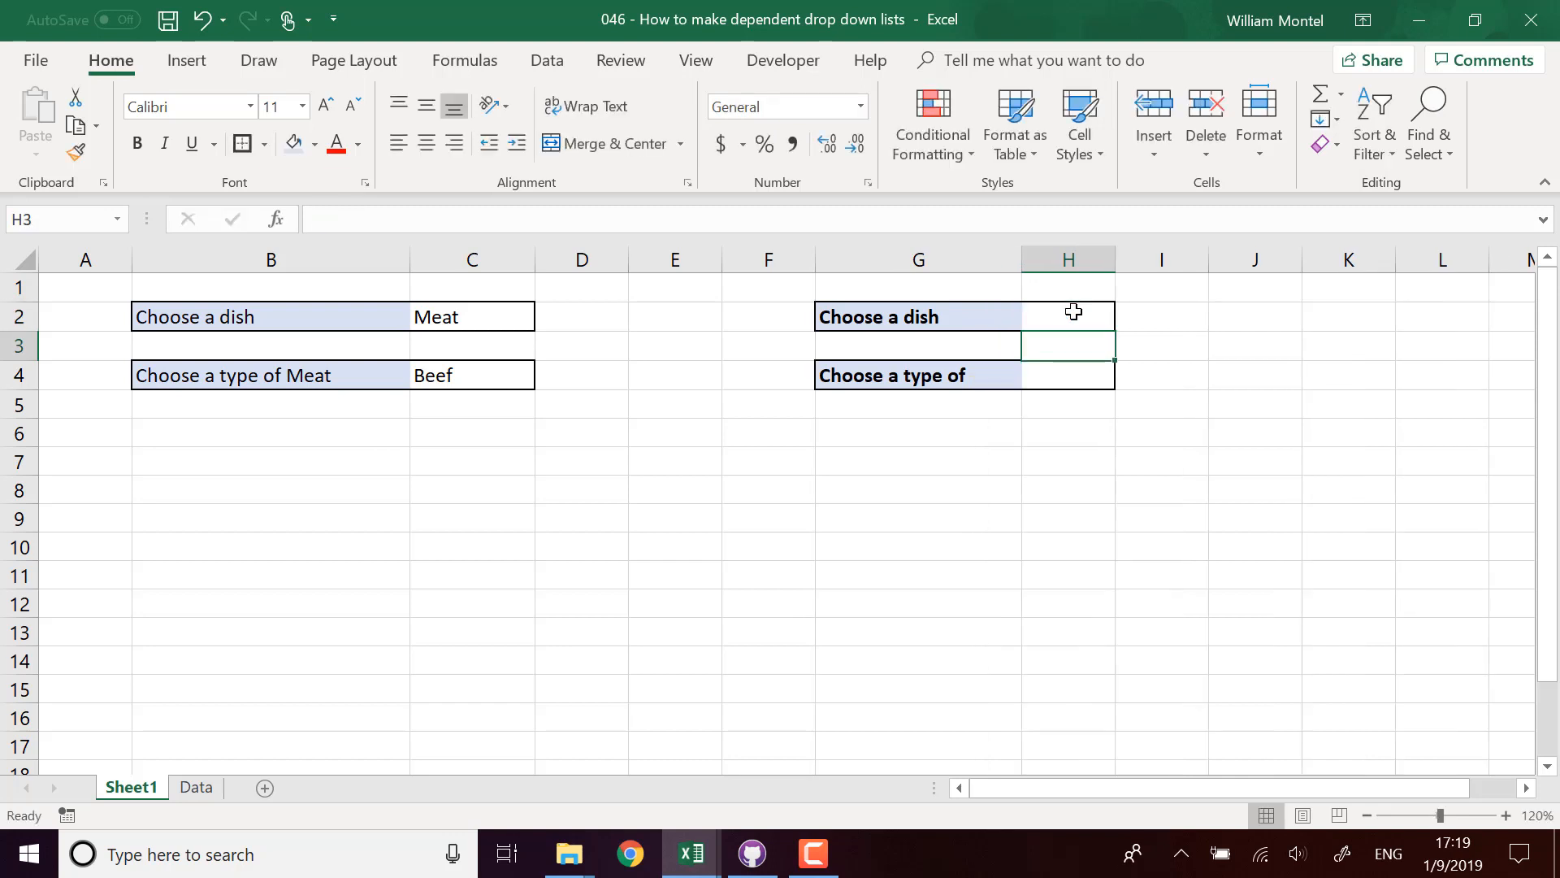
left_click(1081, 396)
left_click(1065, 314)
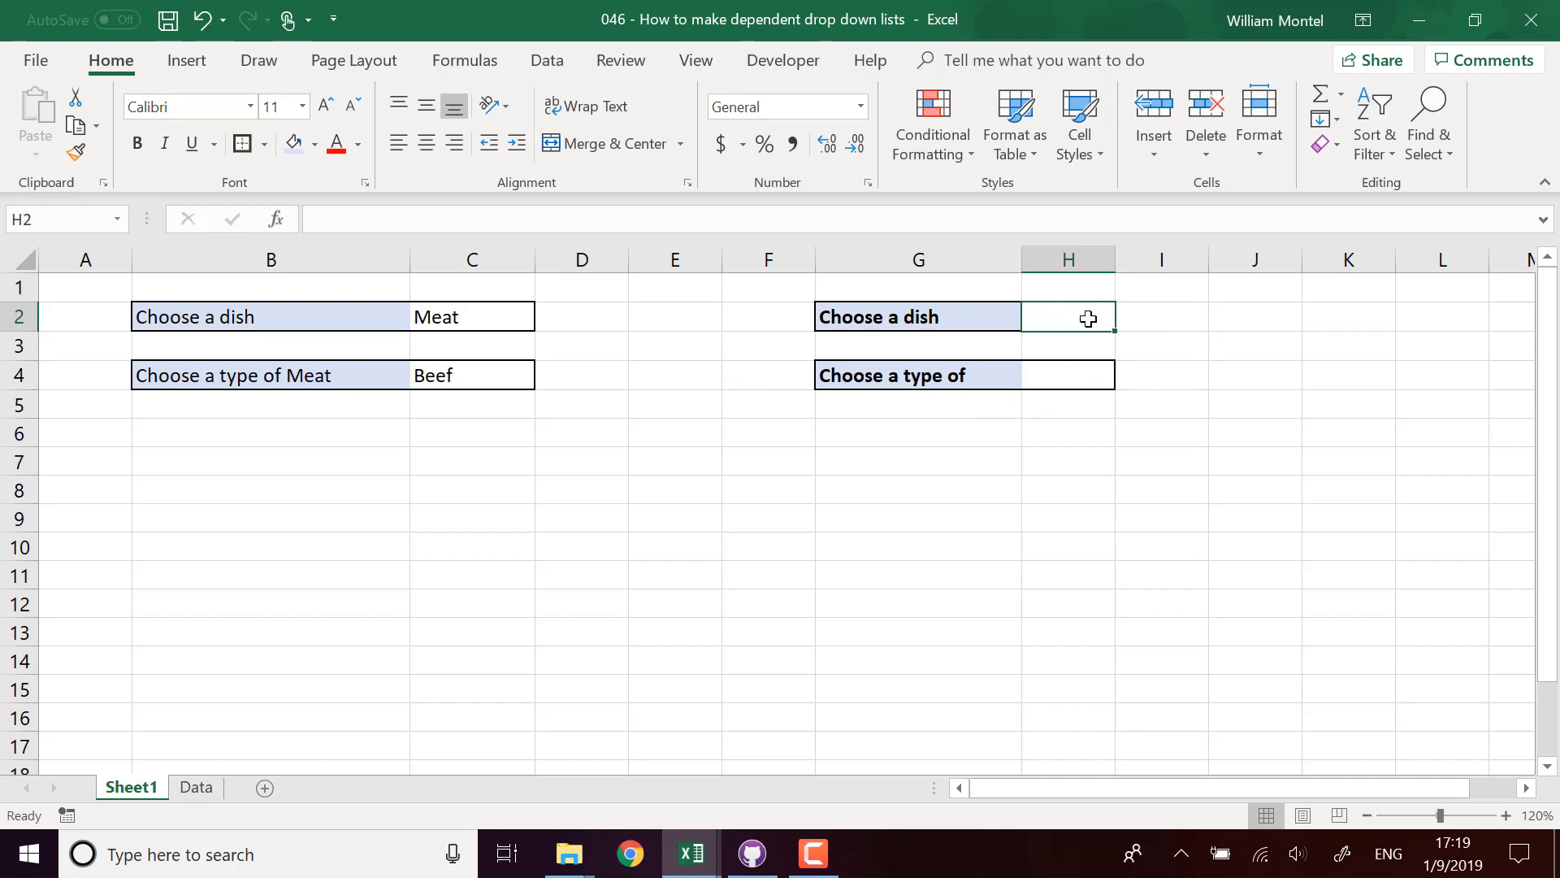
left_click(1096, 373)
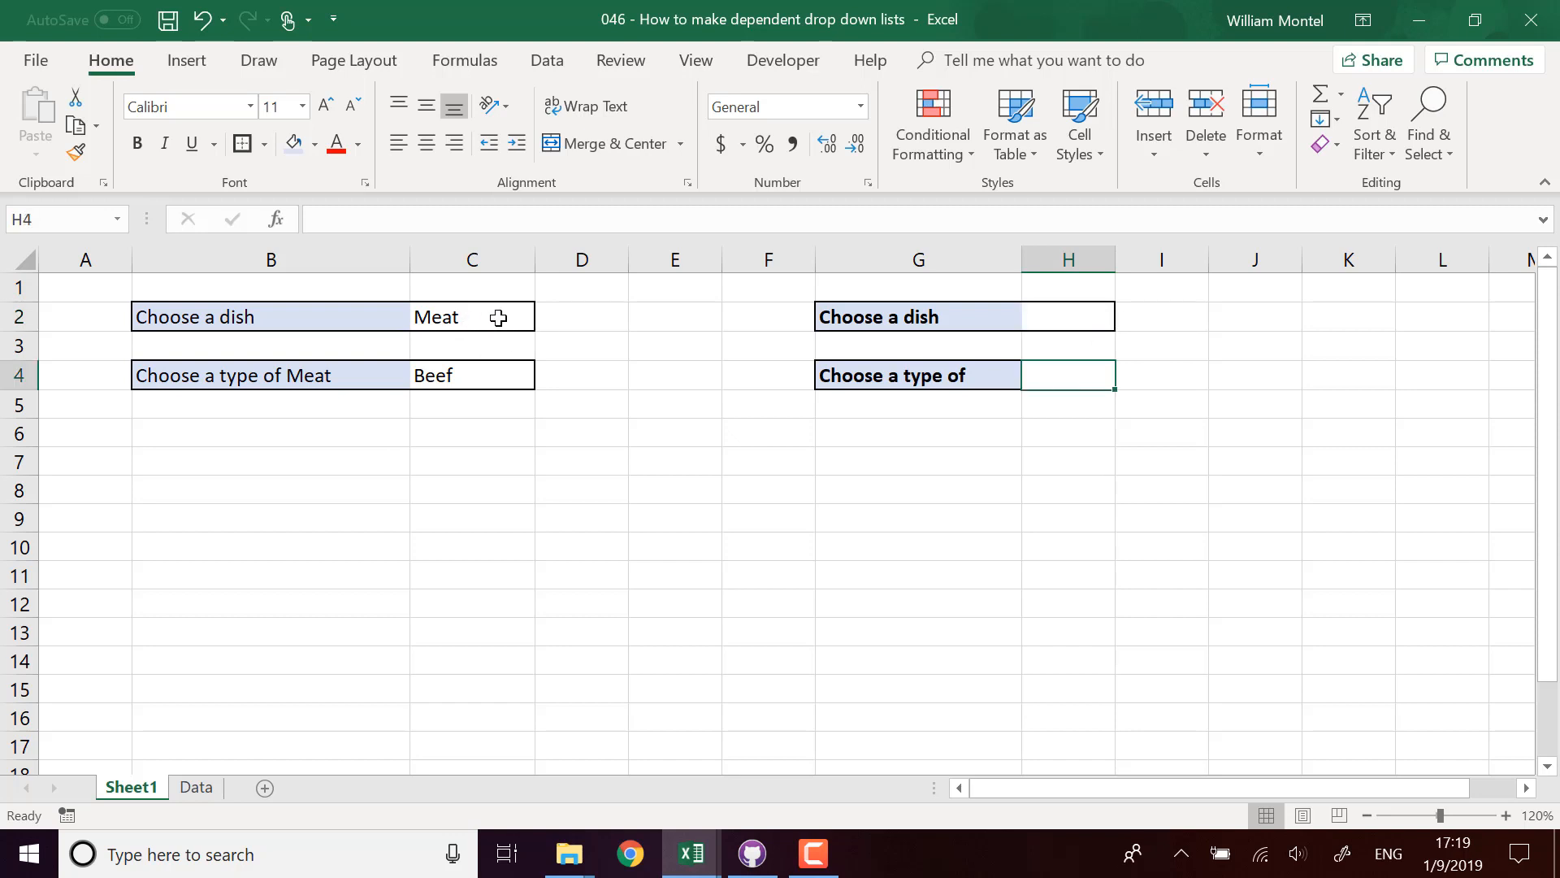
left_click(504, 376)
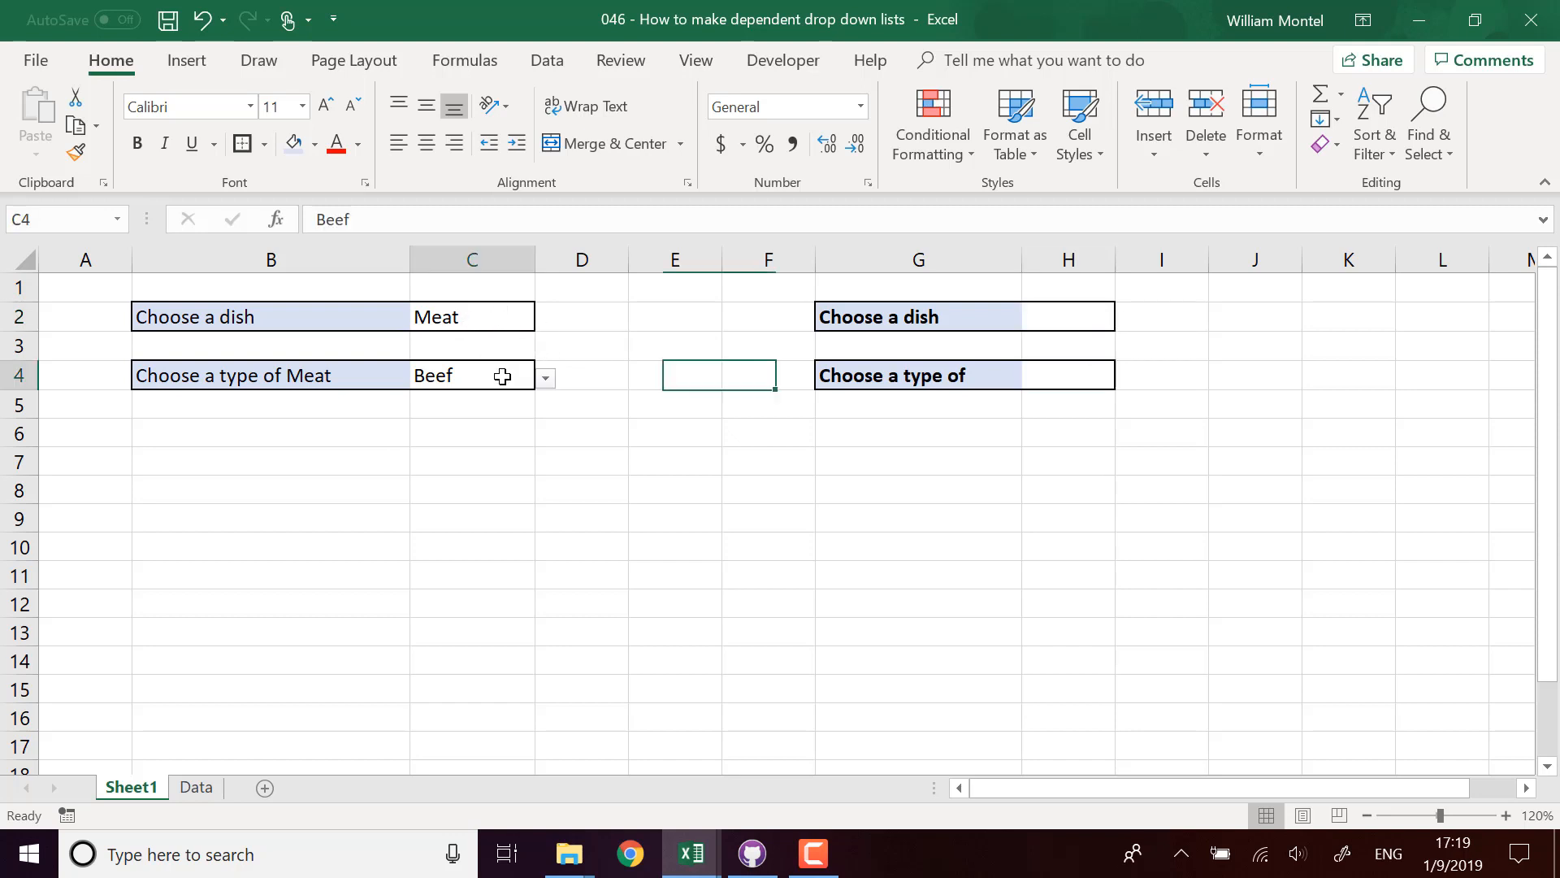
Step: Review the type options offered in C4, and the dish and type lists on the Data sheet
left_click(549, 386)
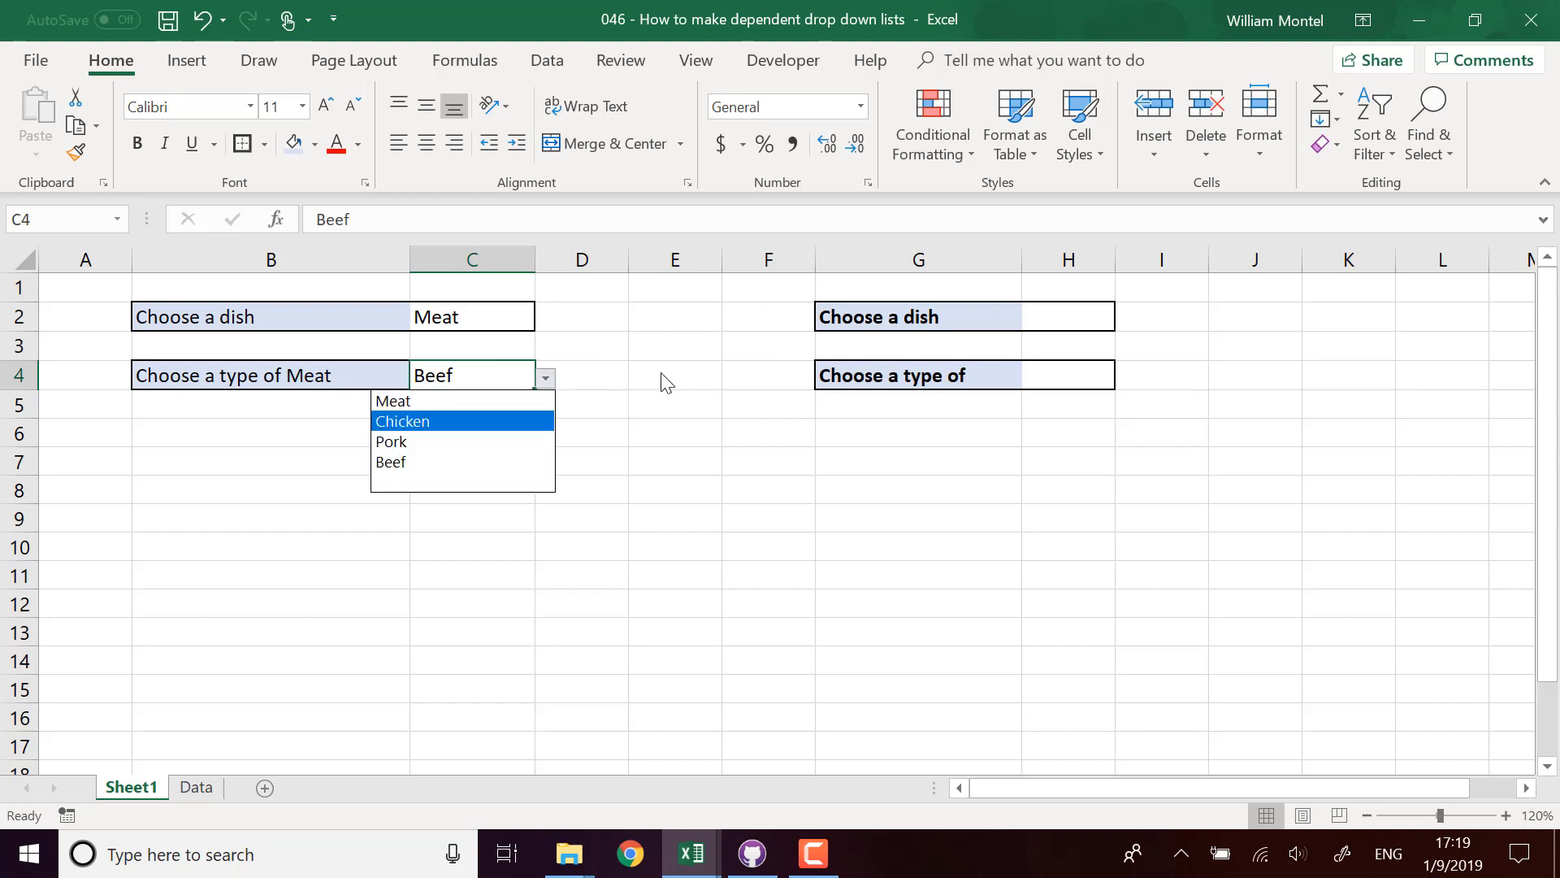
key("Escape")
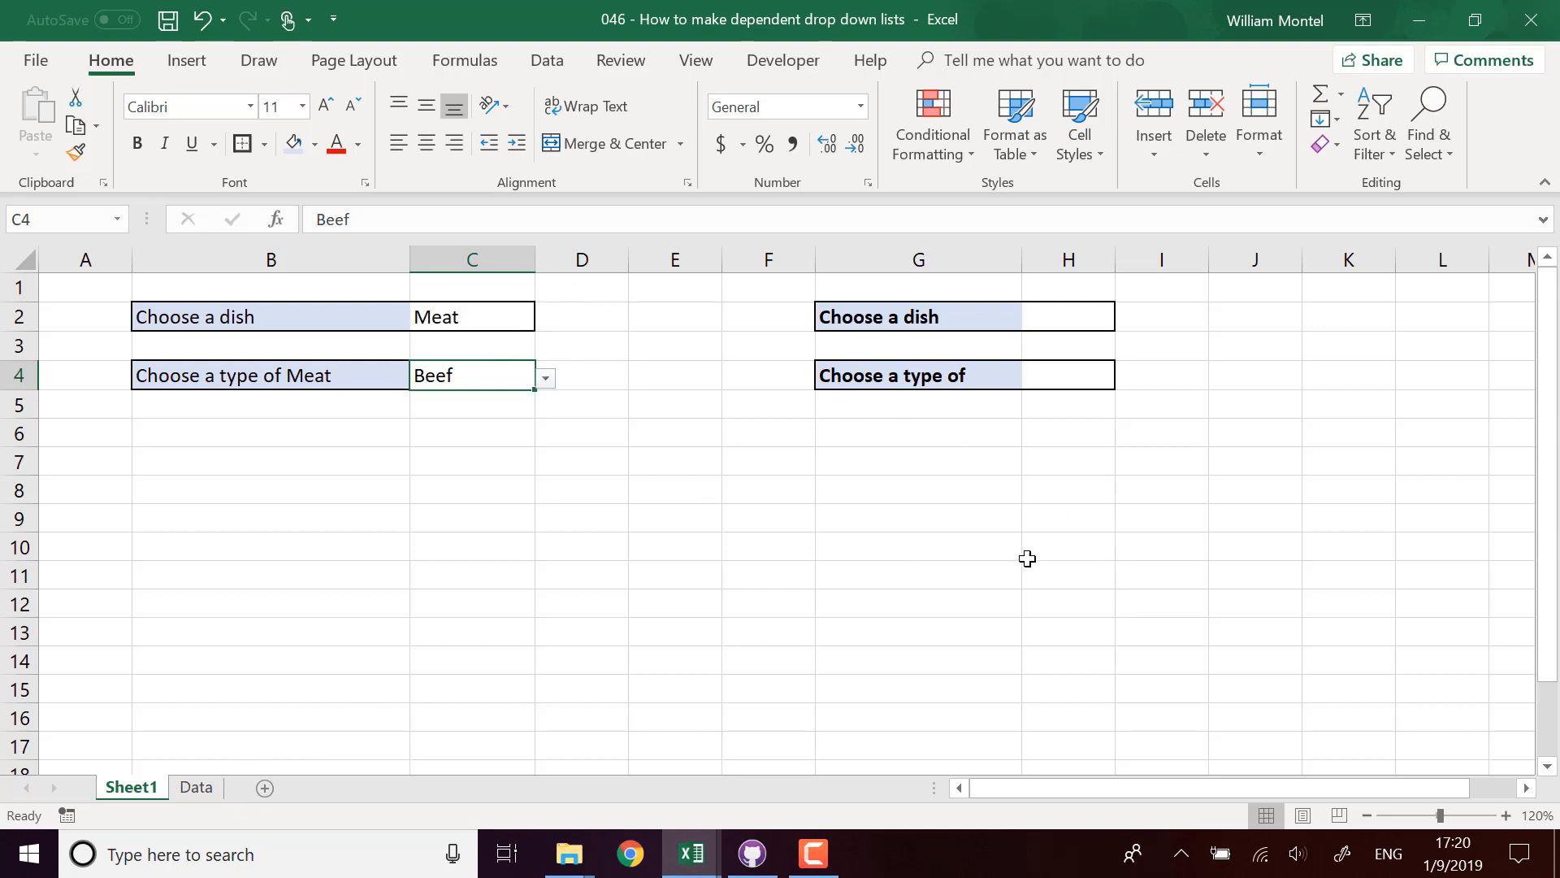
left_click(206, 795)
left_click(721, 544)
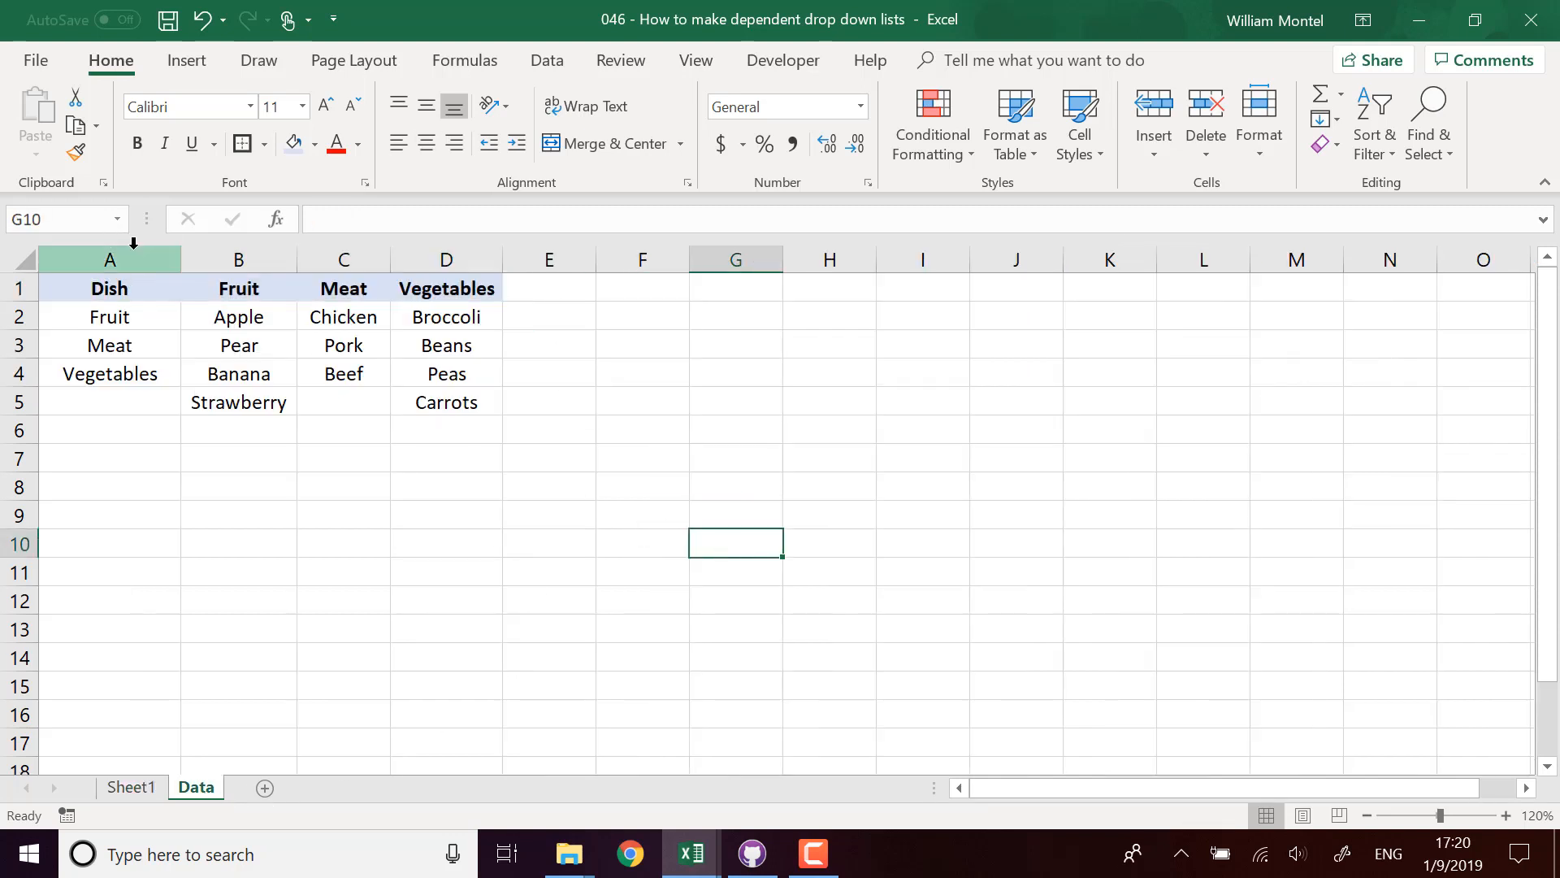
left_click_drag(134, 286, 116, 406)
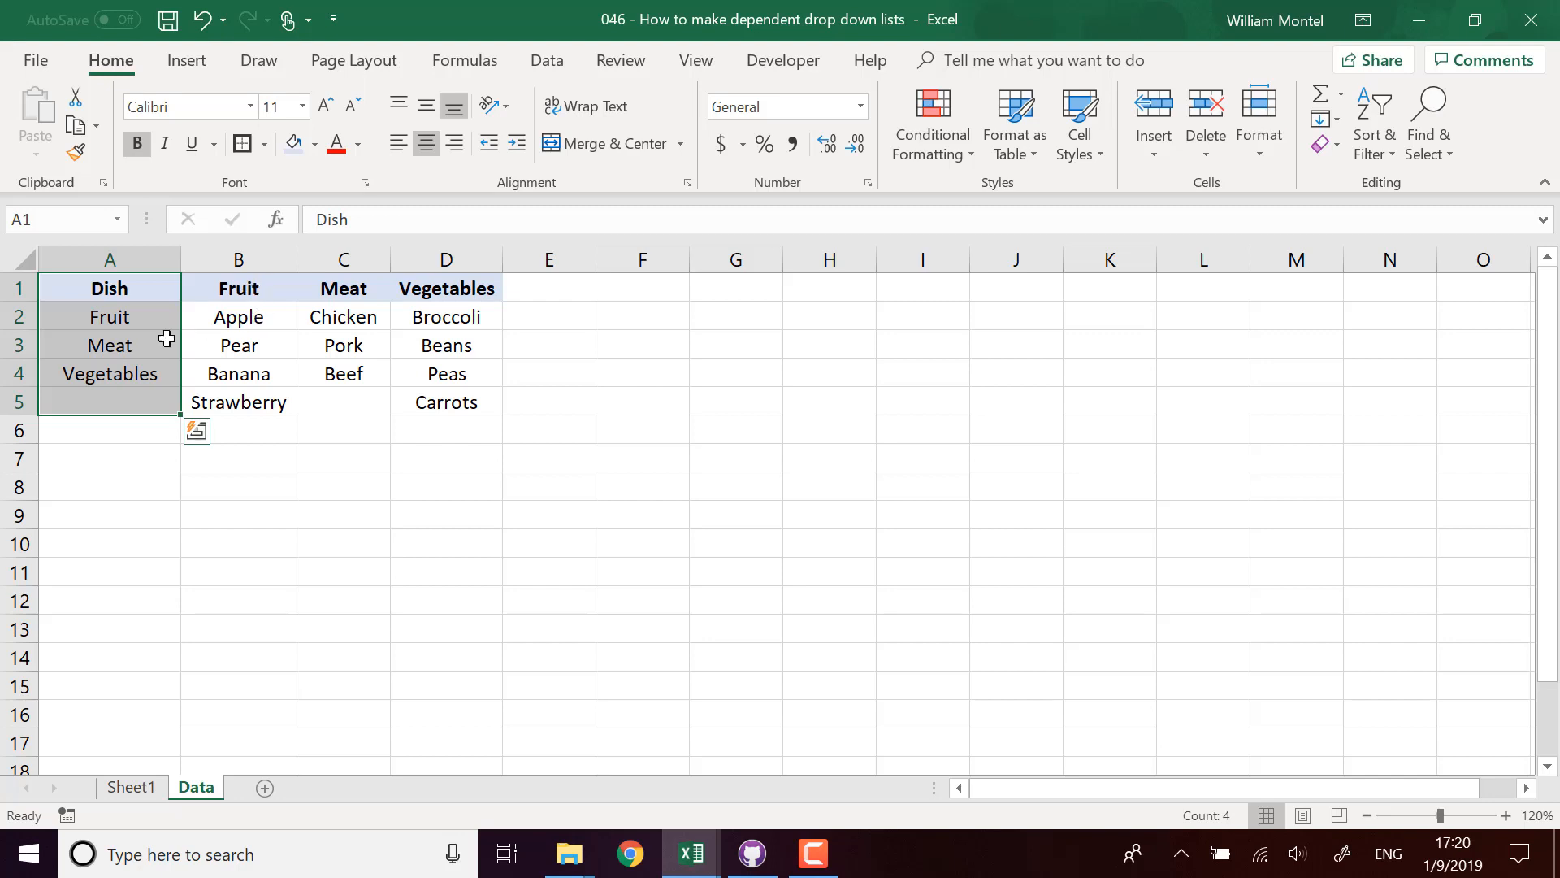
left_click(102, 325)
left_click_drag(243, 319, 239, 403)
left_click_drag(358, 317, 350, 376)
left_click_drag(469, 322, 470, 404)
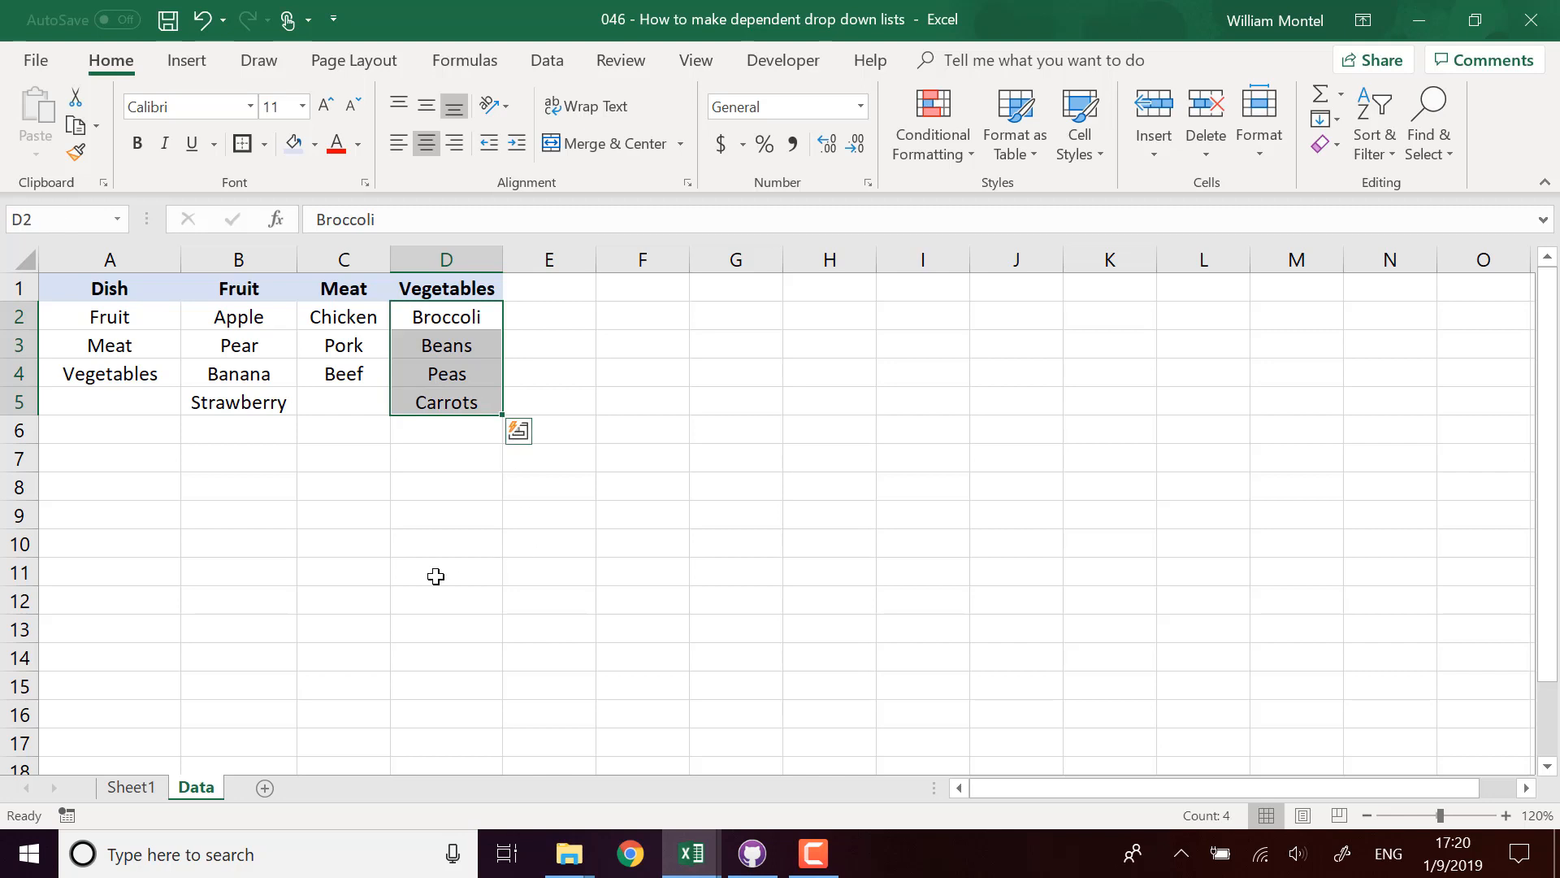
left_click(324, 599)
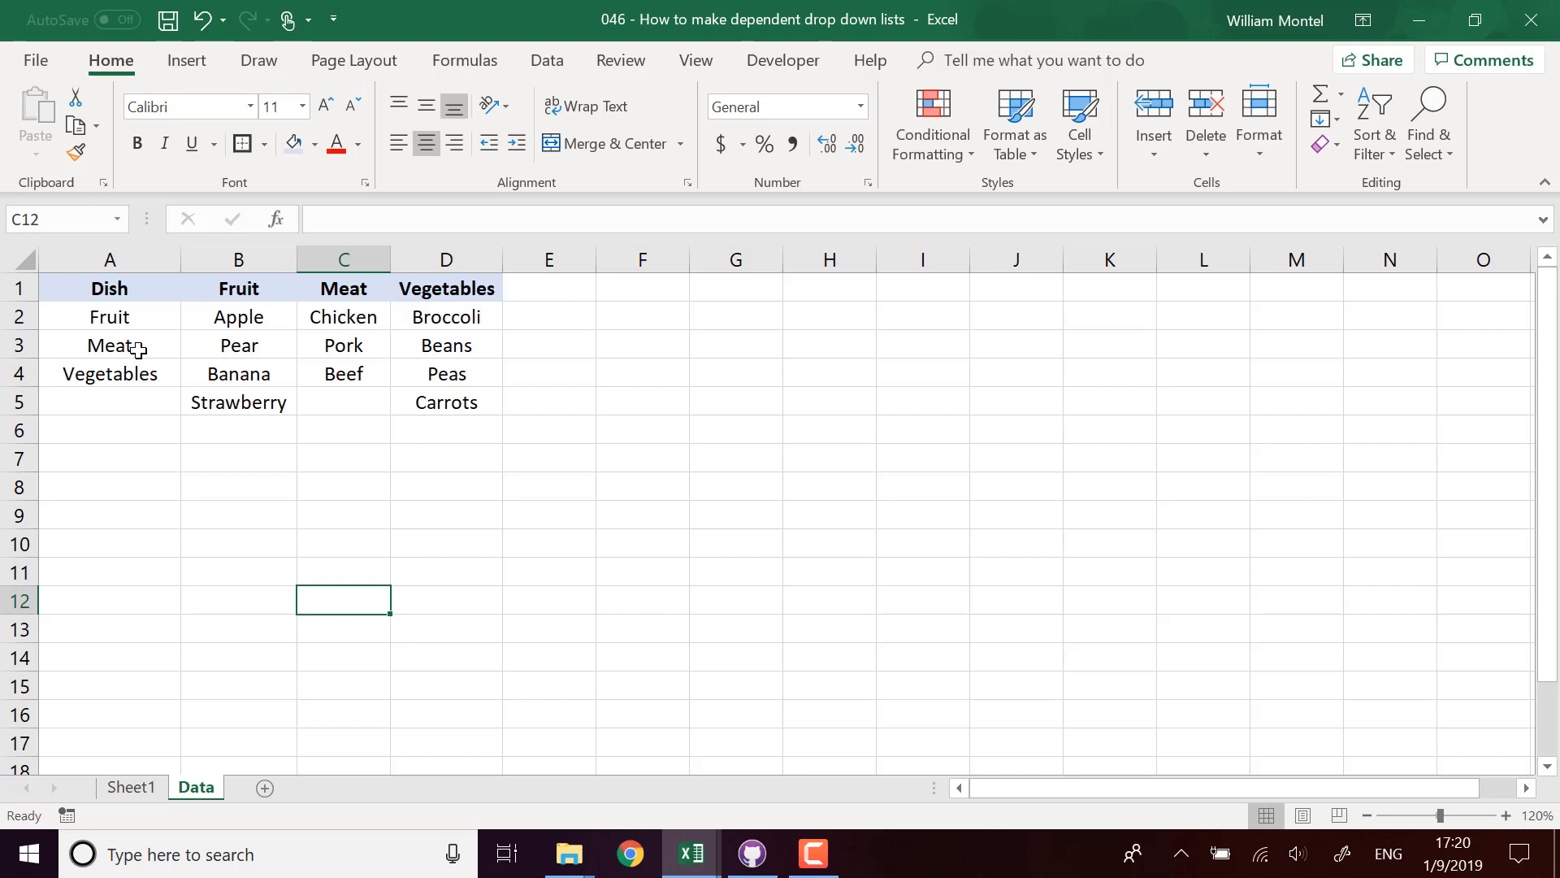
Step: Compare the dish names under Dish in column A with the category headings in B1:D1
left_click_drag(148, 321, 128, 627)
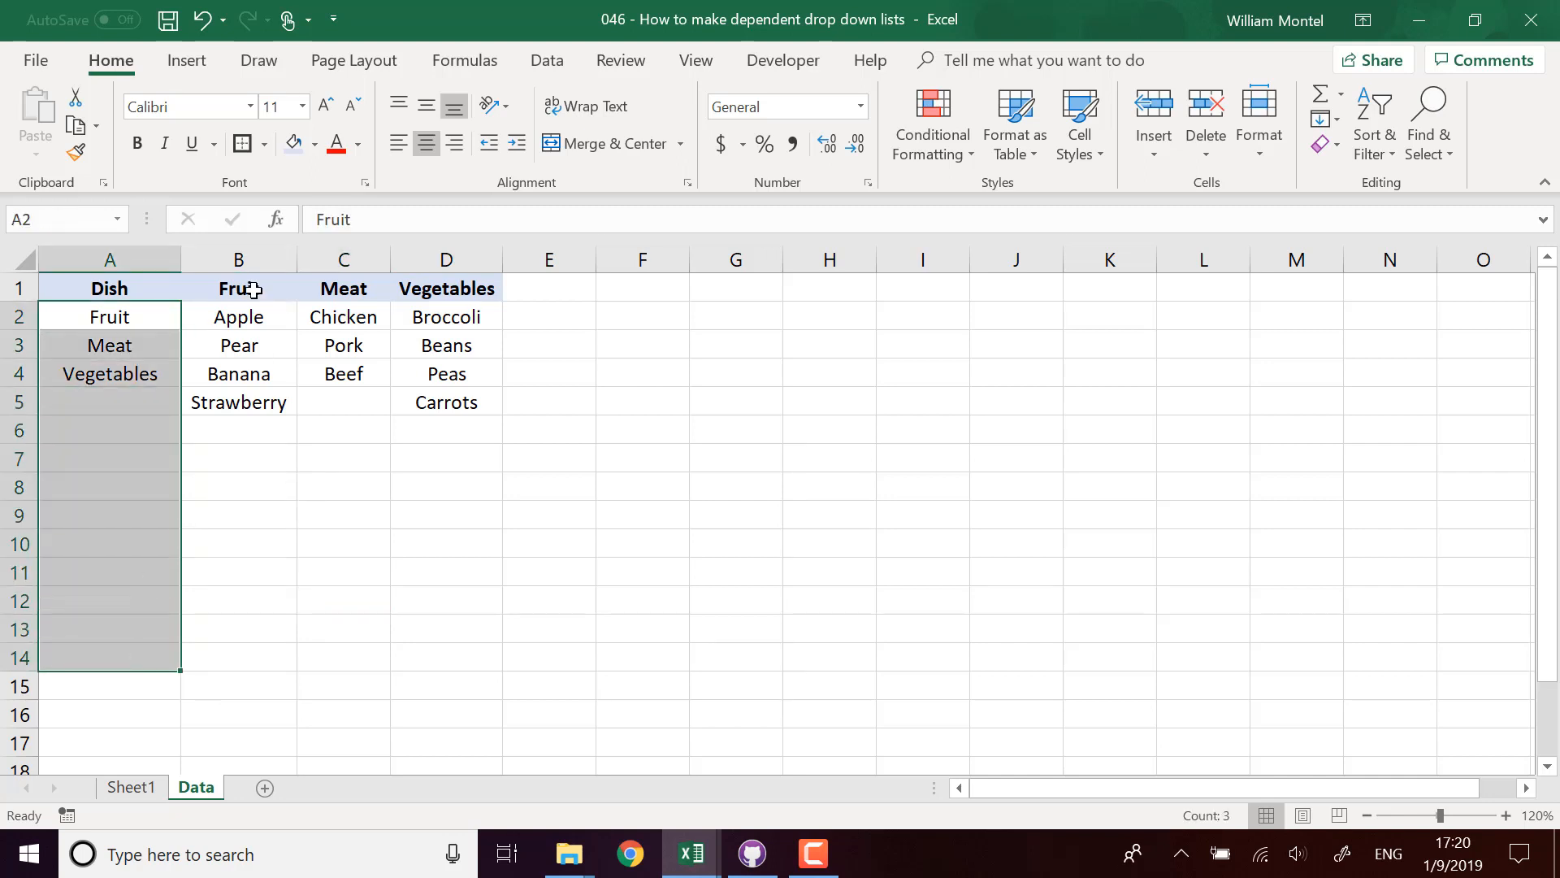
left_click_drag(251, 289, 452, 282)
left_click(543, 455)
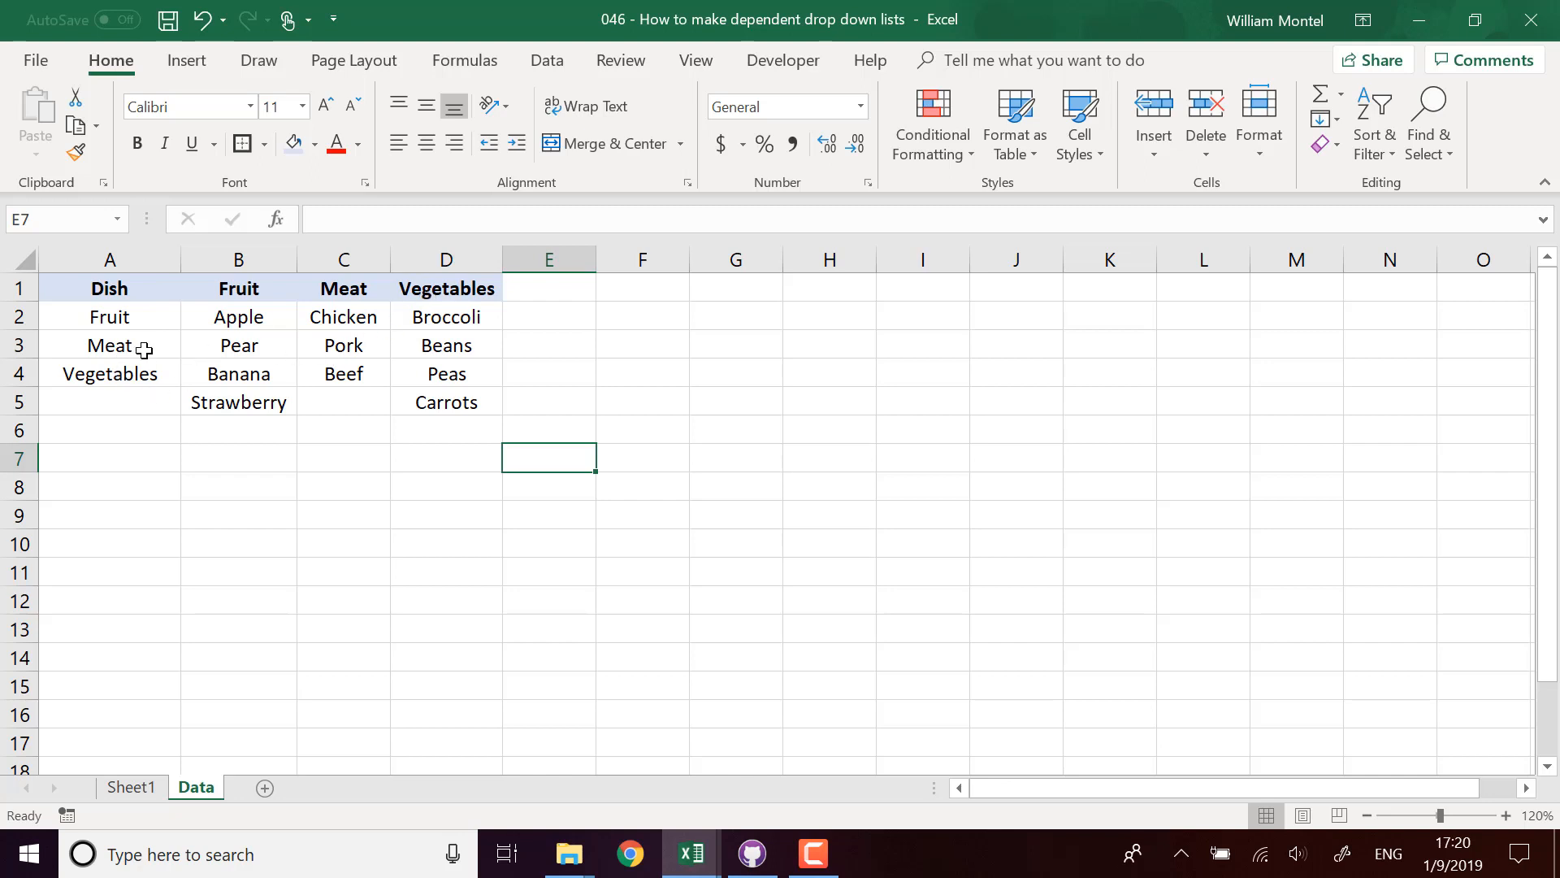
left_click_drag(244, 288, 446, 280)
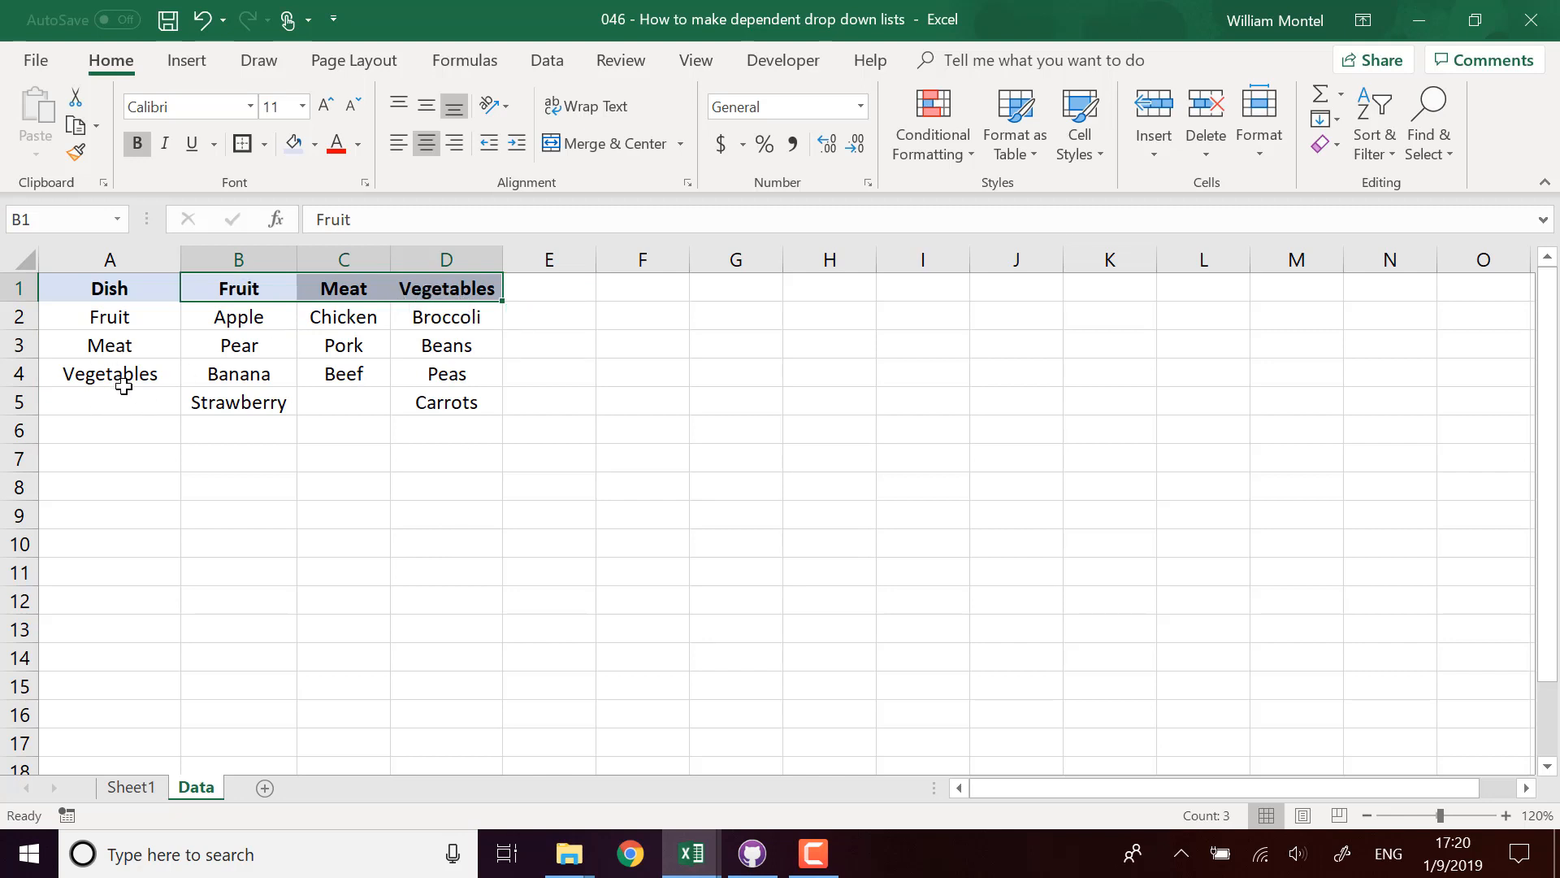
left_click(130, 369)
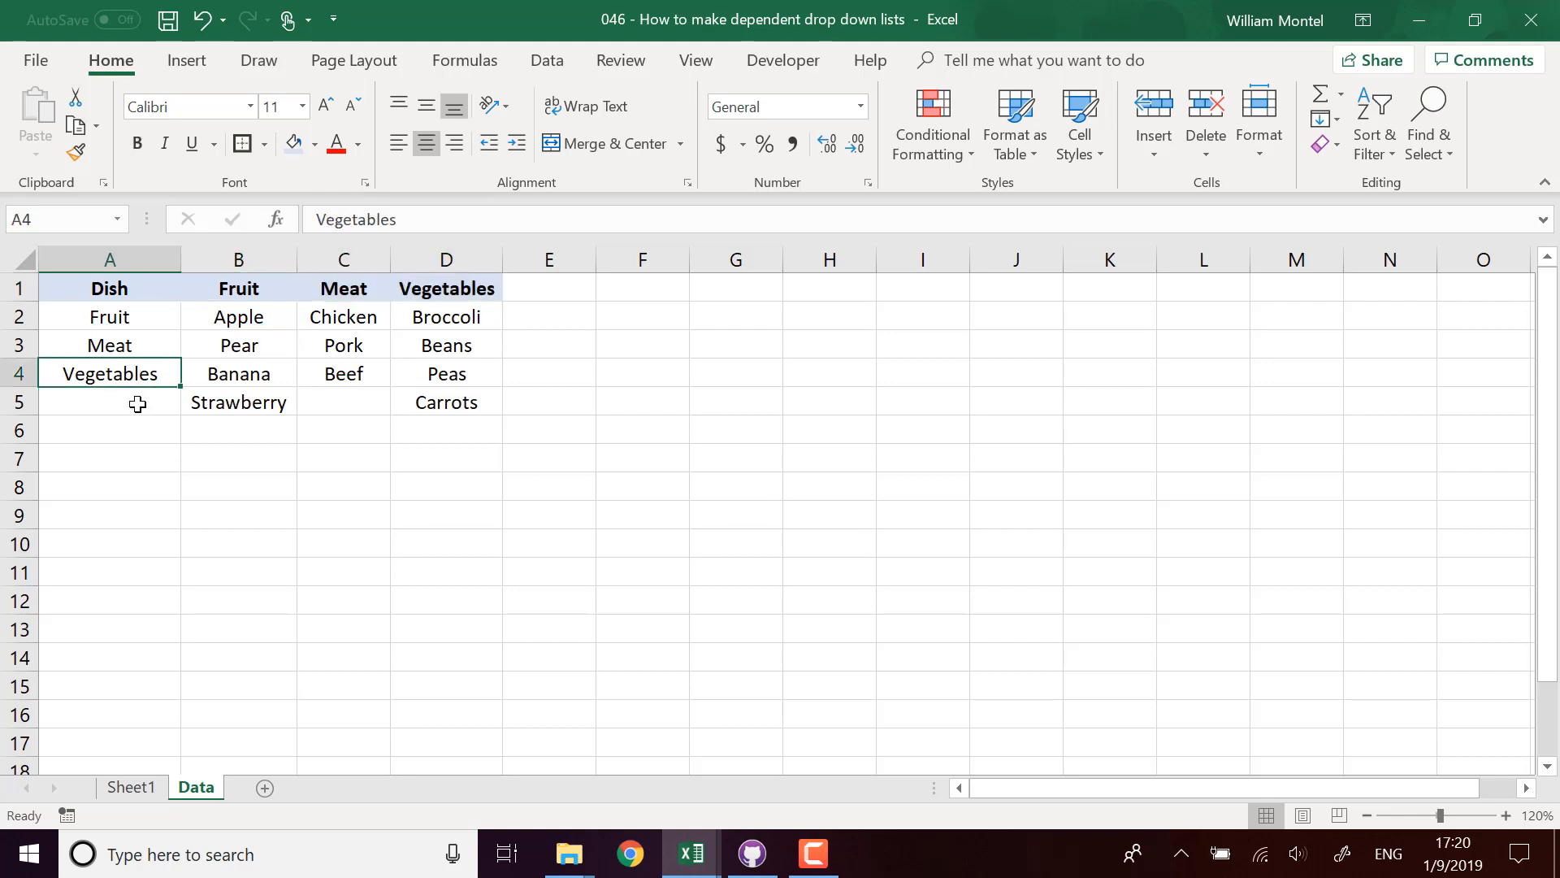
left_click(138, 404)
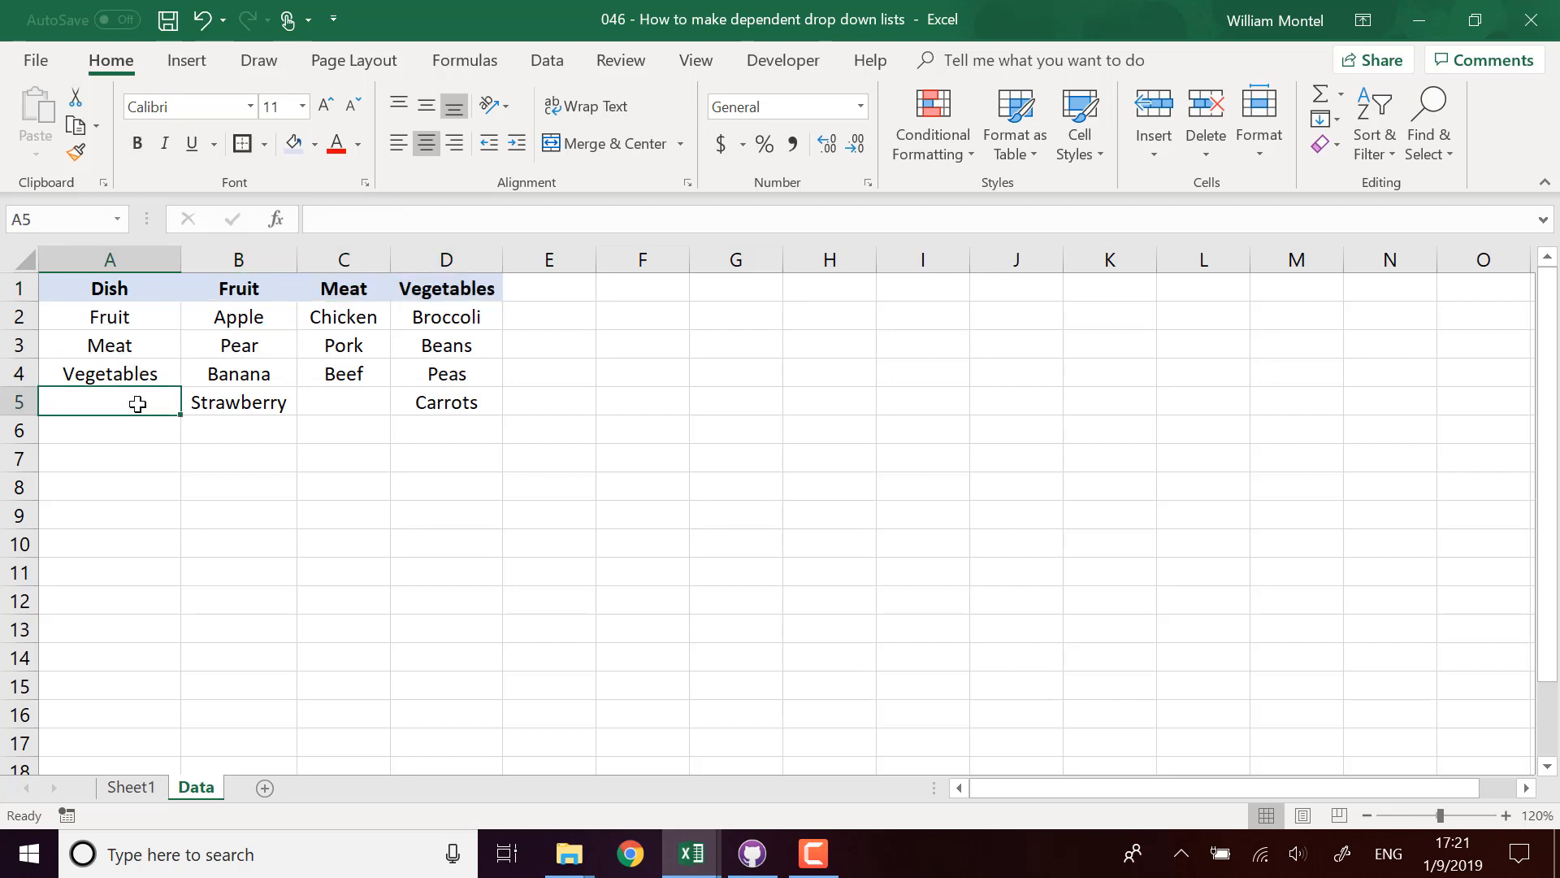
Step: Change the dish name in A4 of the Data sheet to Vegetable
double_click(141, 370)
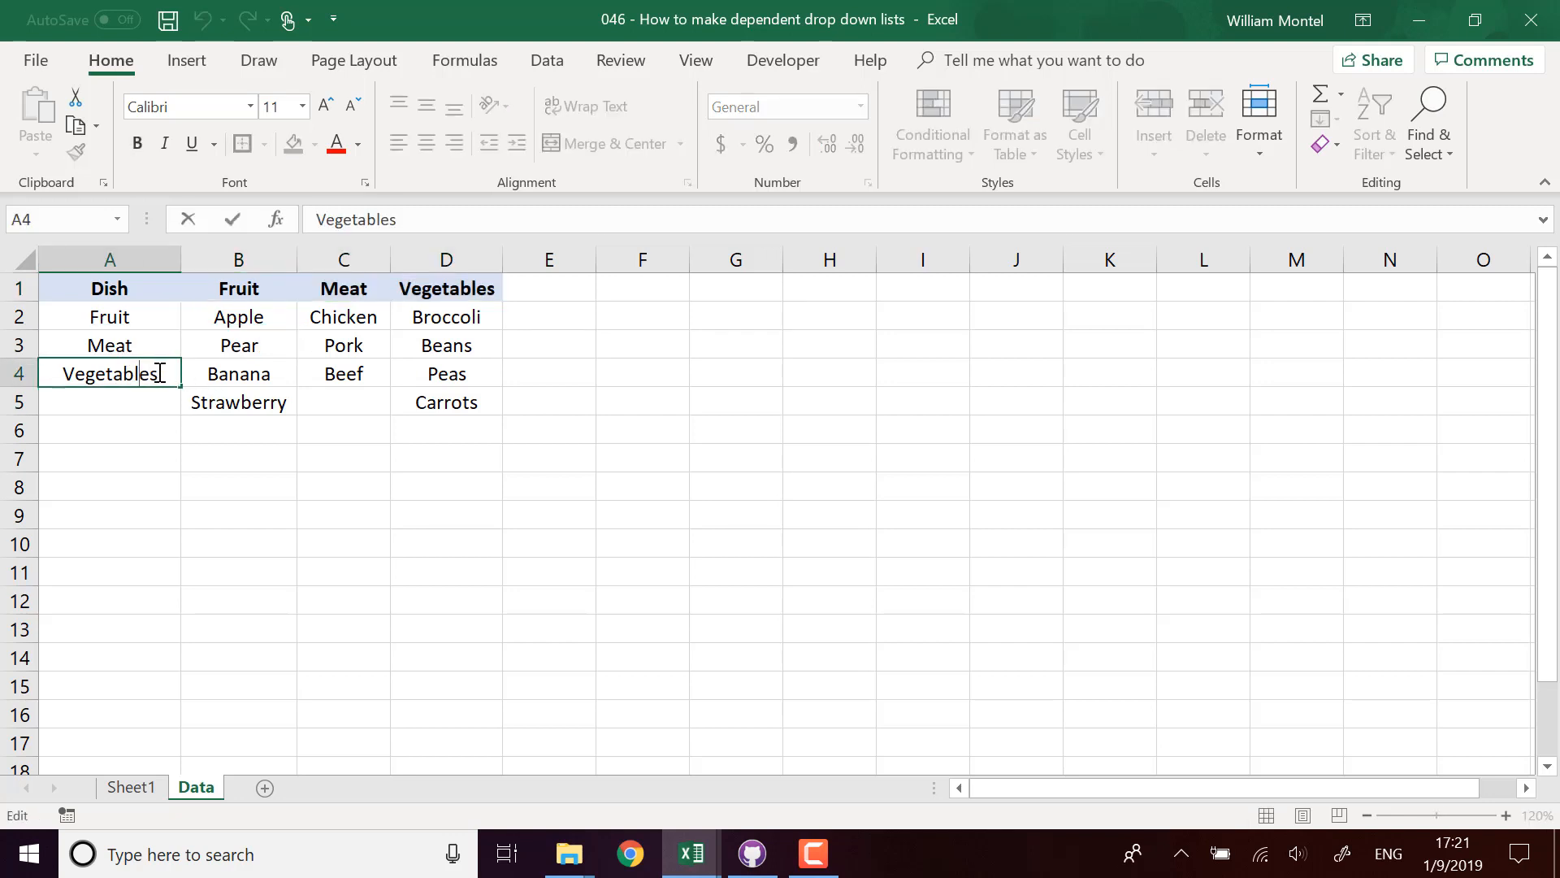
key("BackSpace")
key("Return")
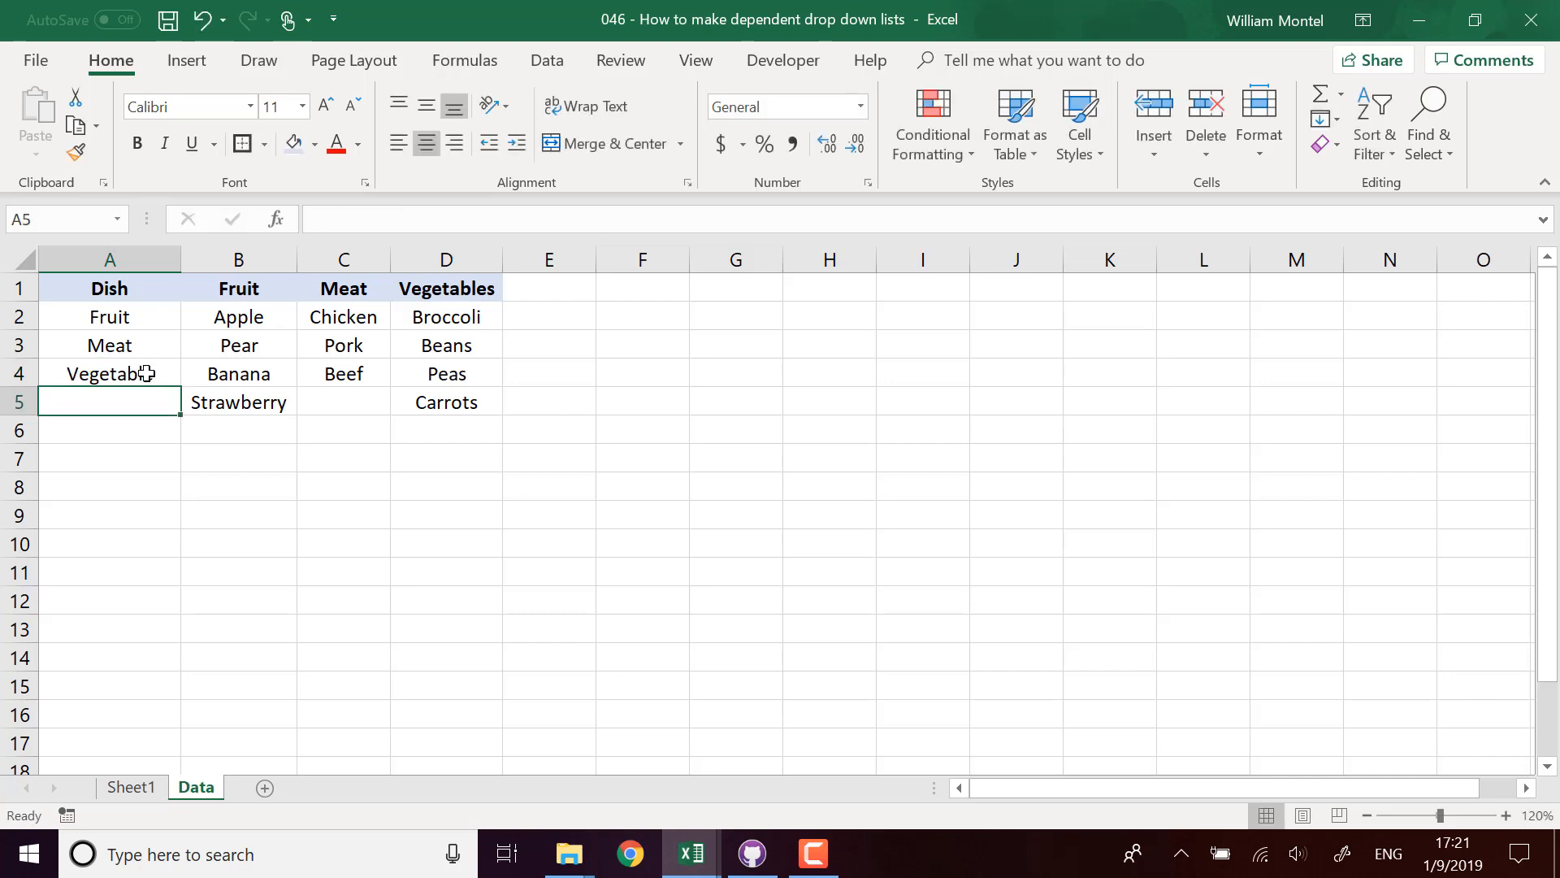
left_click(147, 374)
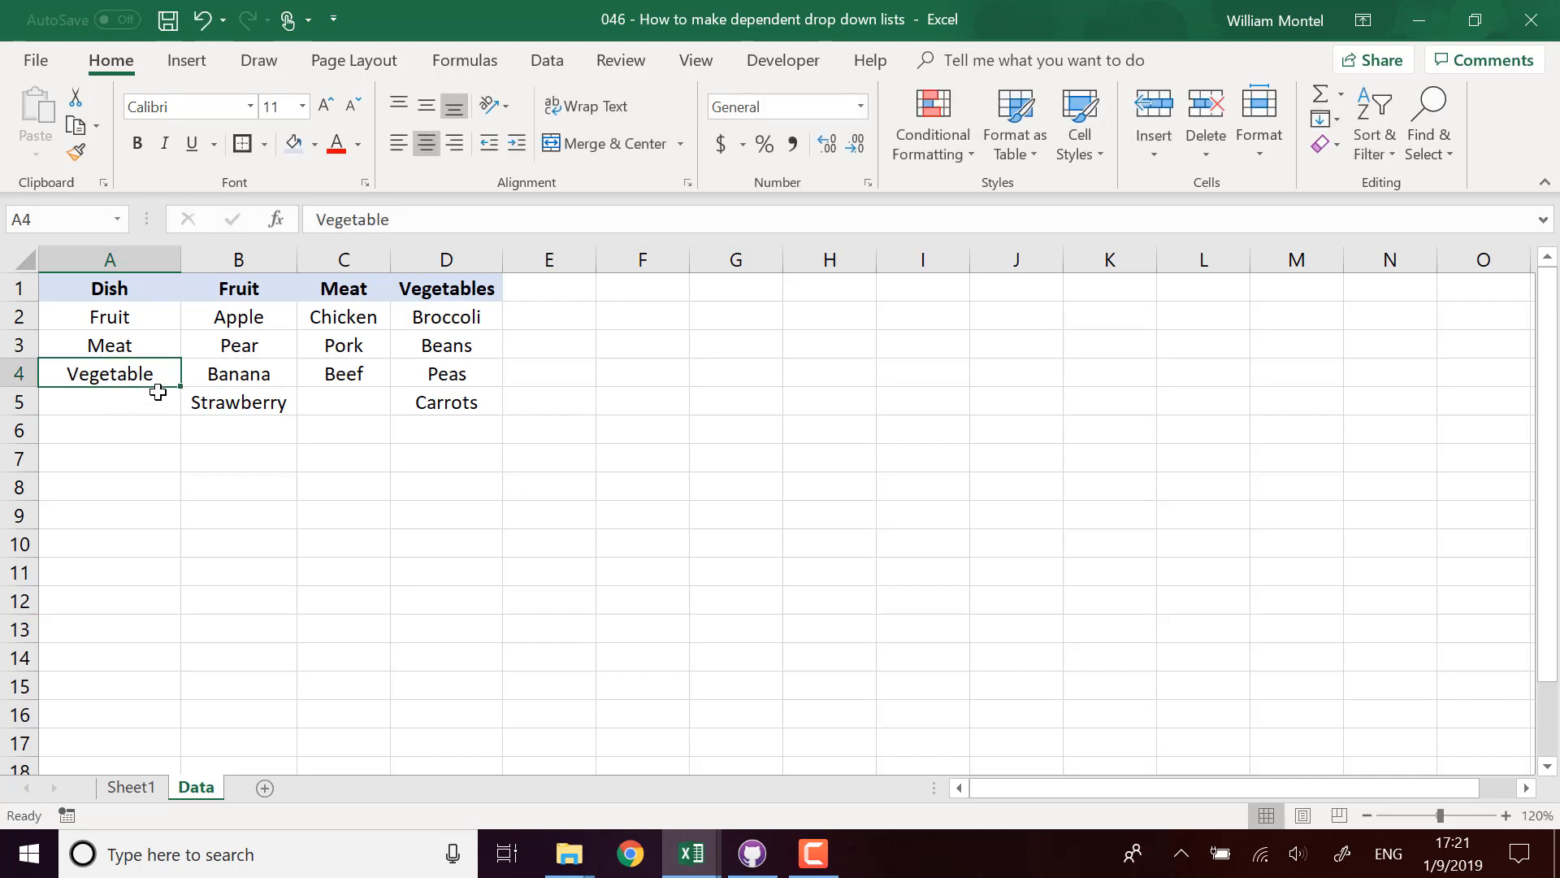
Step: Enter =TRANSPOSE(B1:L1) as an array formula in A2 to draw the dish name from the row 1 headings
left_click_drag(284, 289, 537, 291)
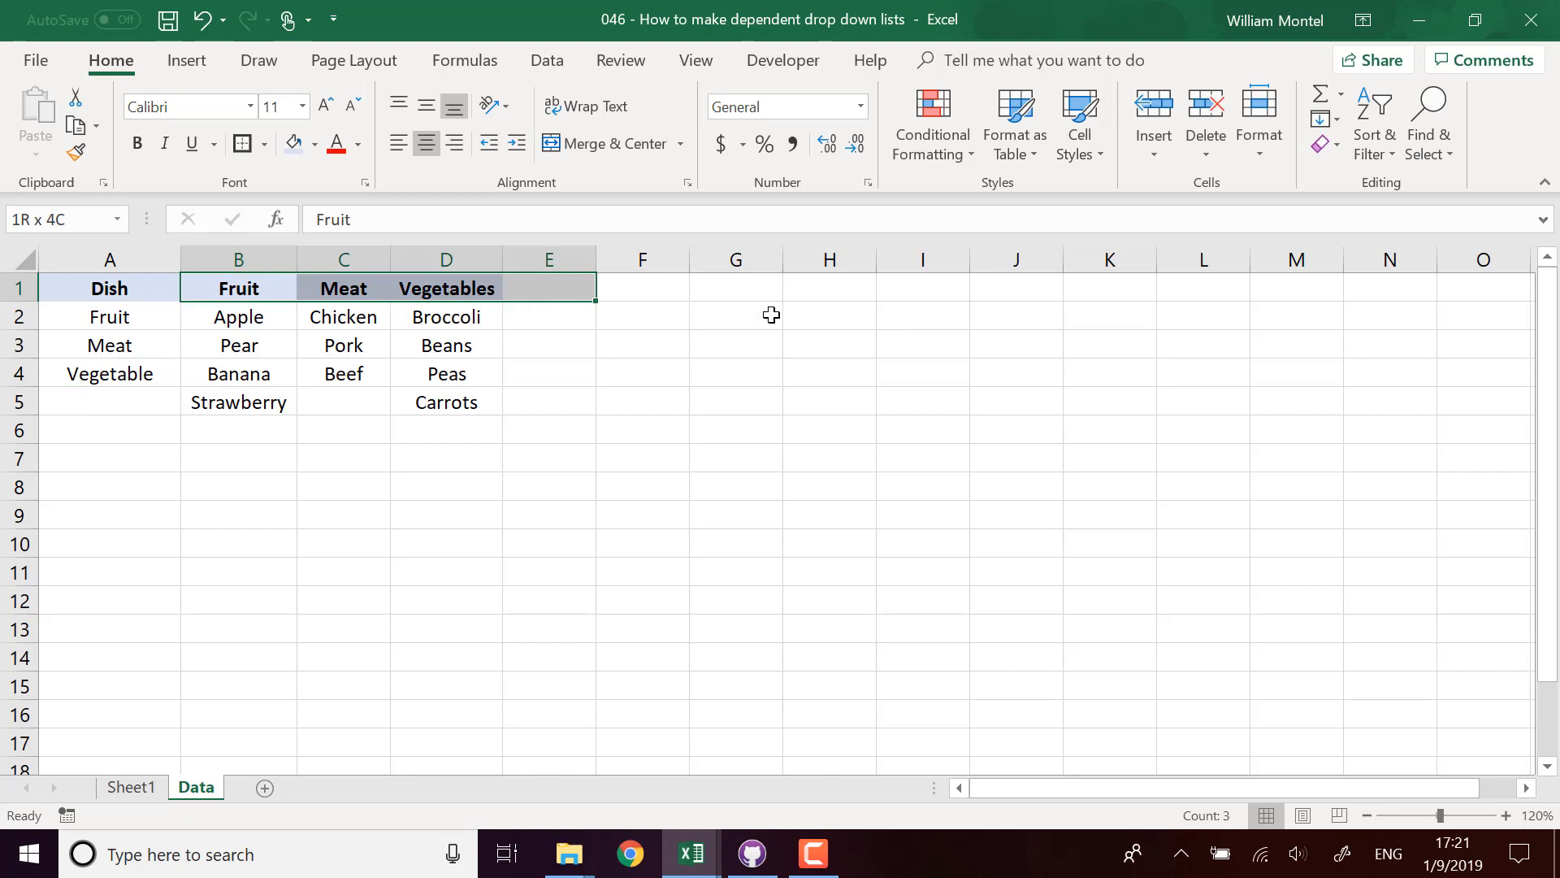
left_click_drag(771, 315, 948, 288)
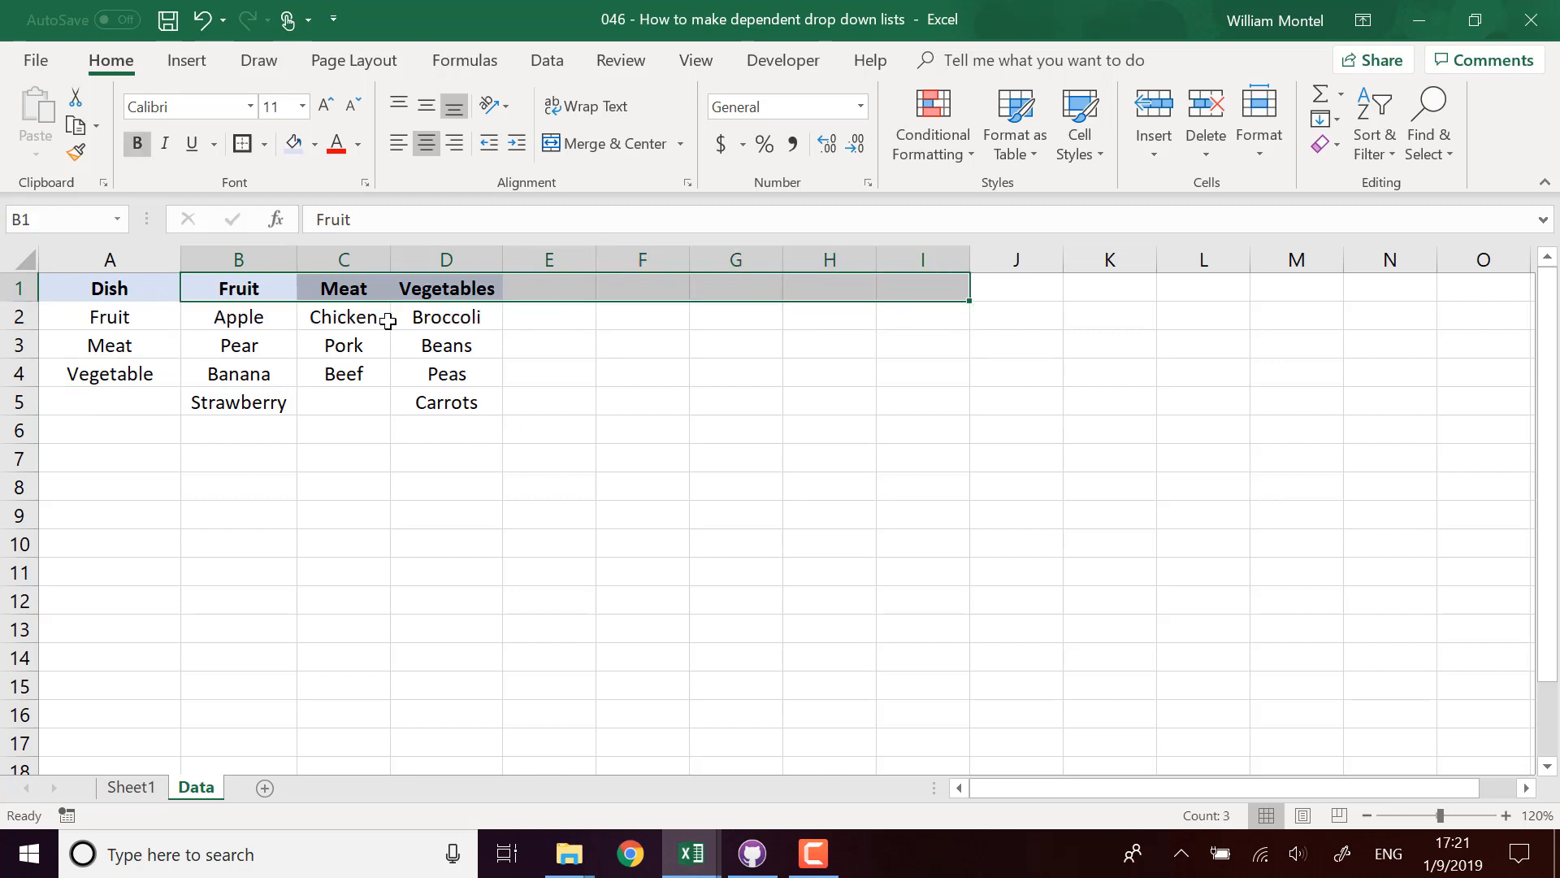
left_click(143, 315)
left_click(119, 347)
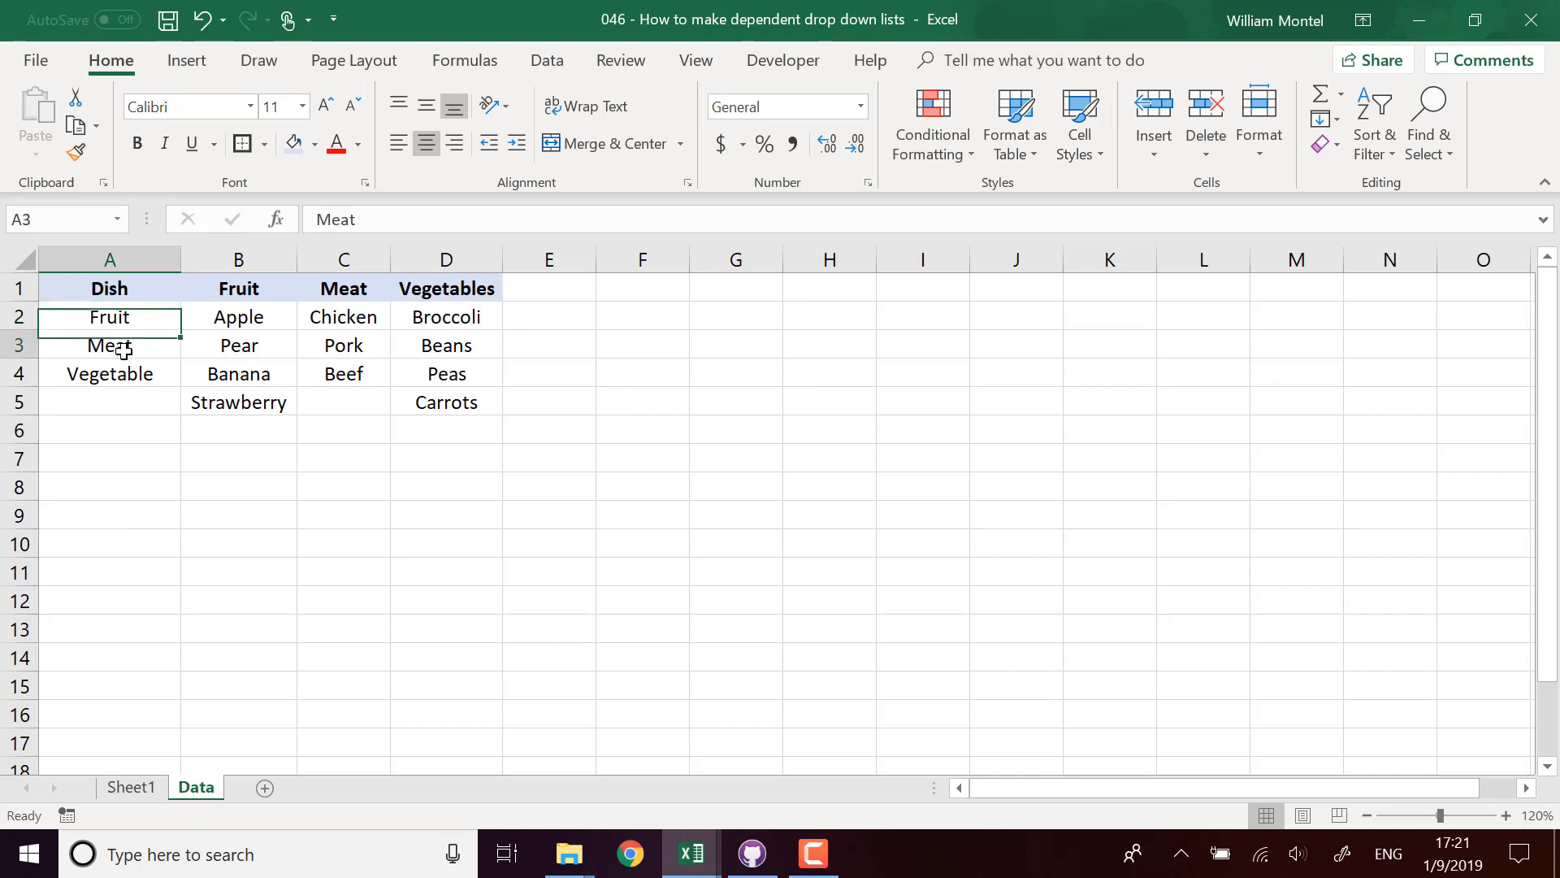
left_click(163, 311)
type("=ta")
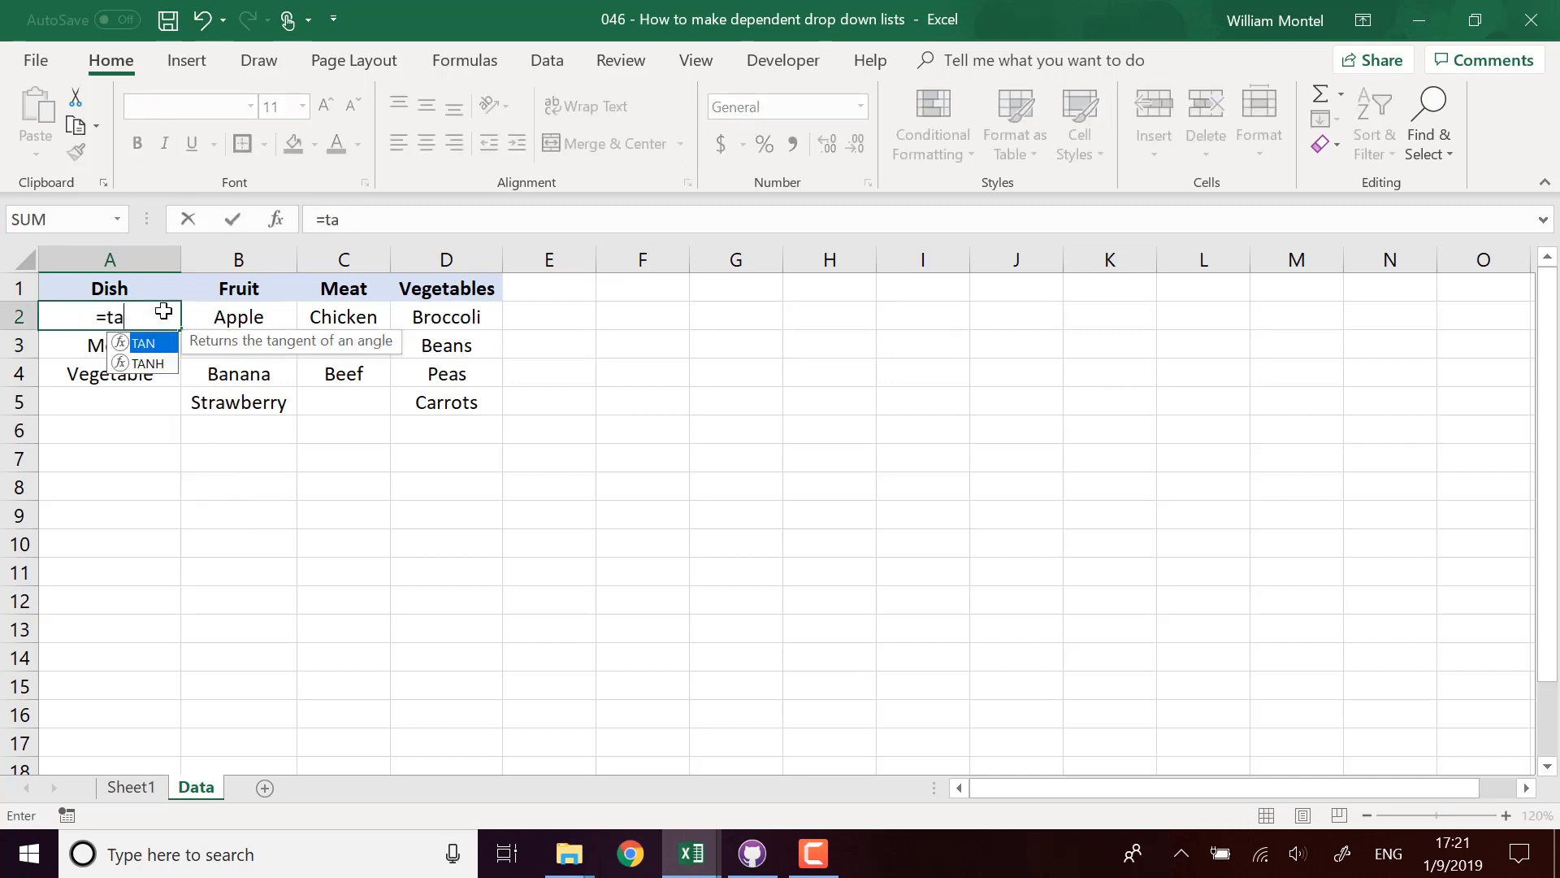
key("BackSpace")
type("ra")
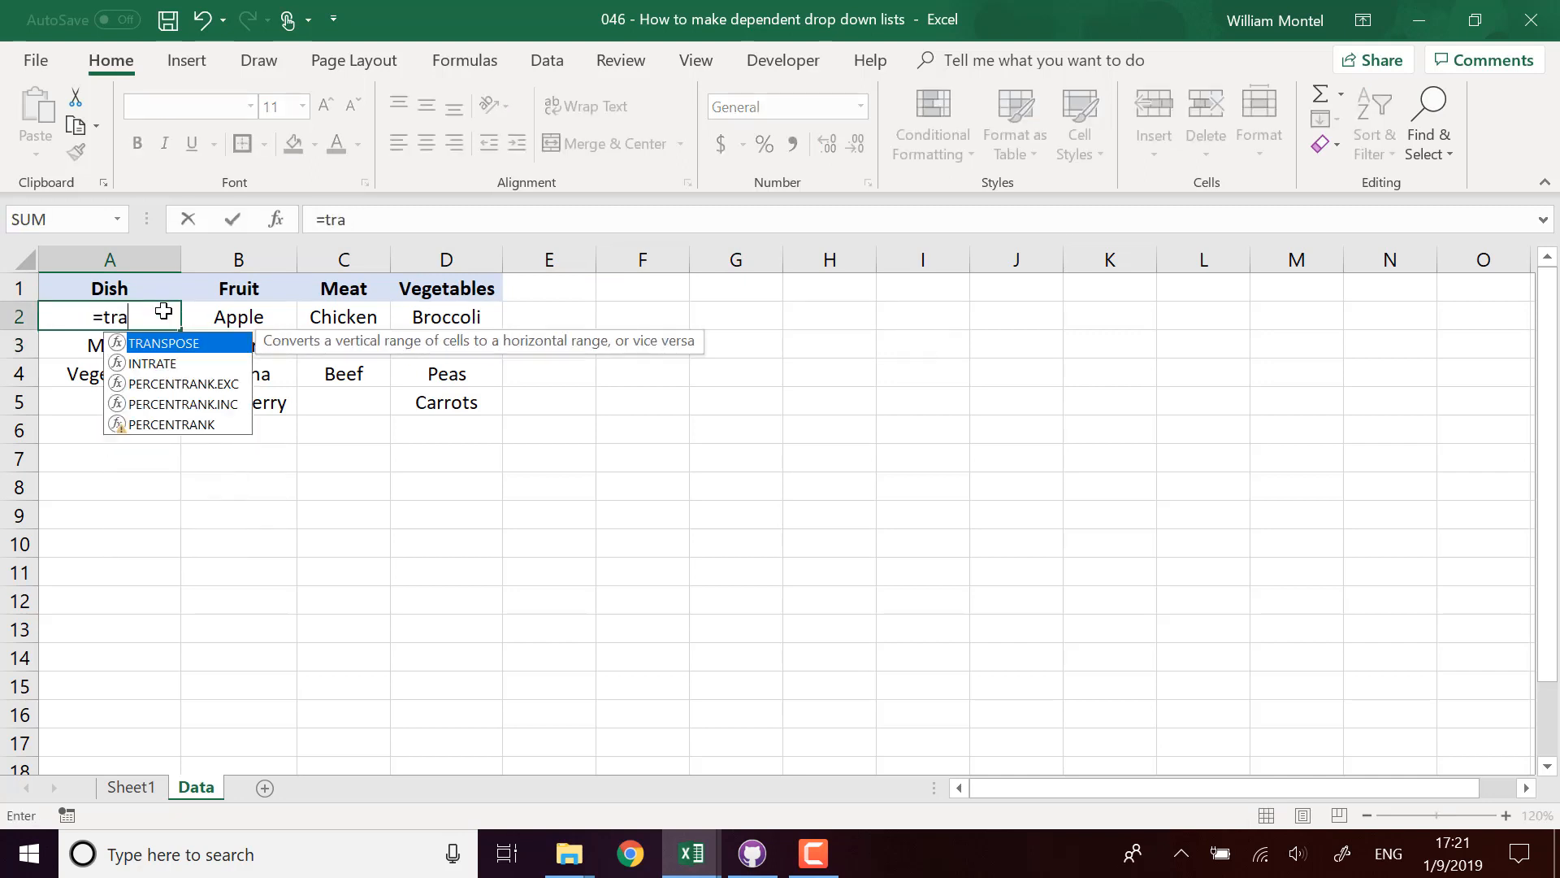
type("nspose(")
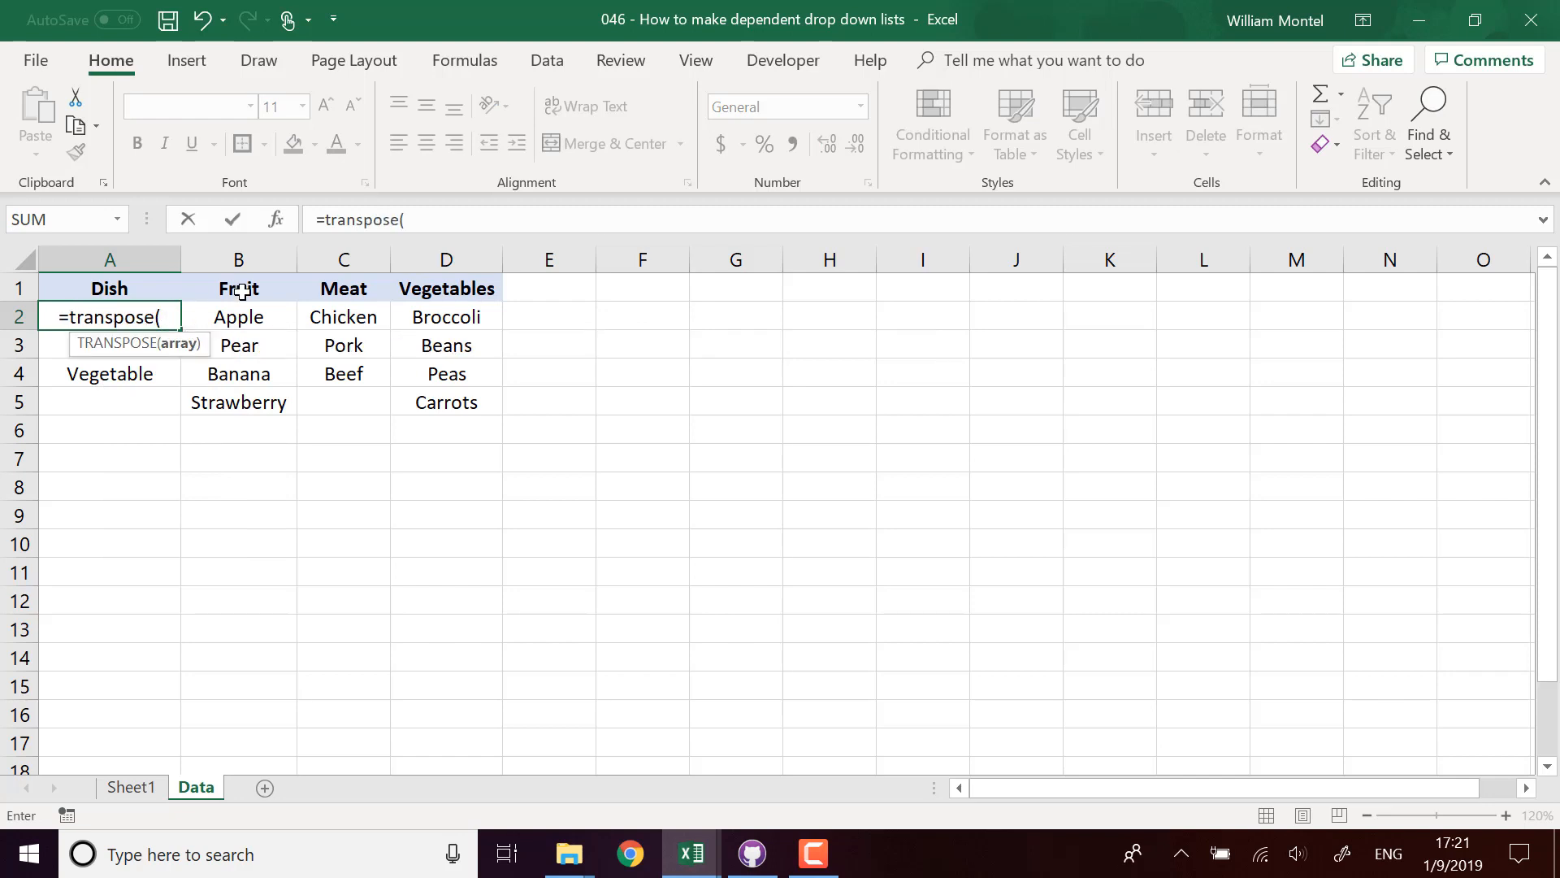
left_click_drag(241, 291, 1204, 292)
left_click(498, 225)
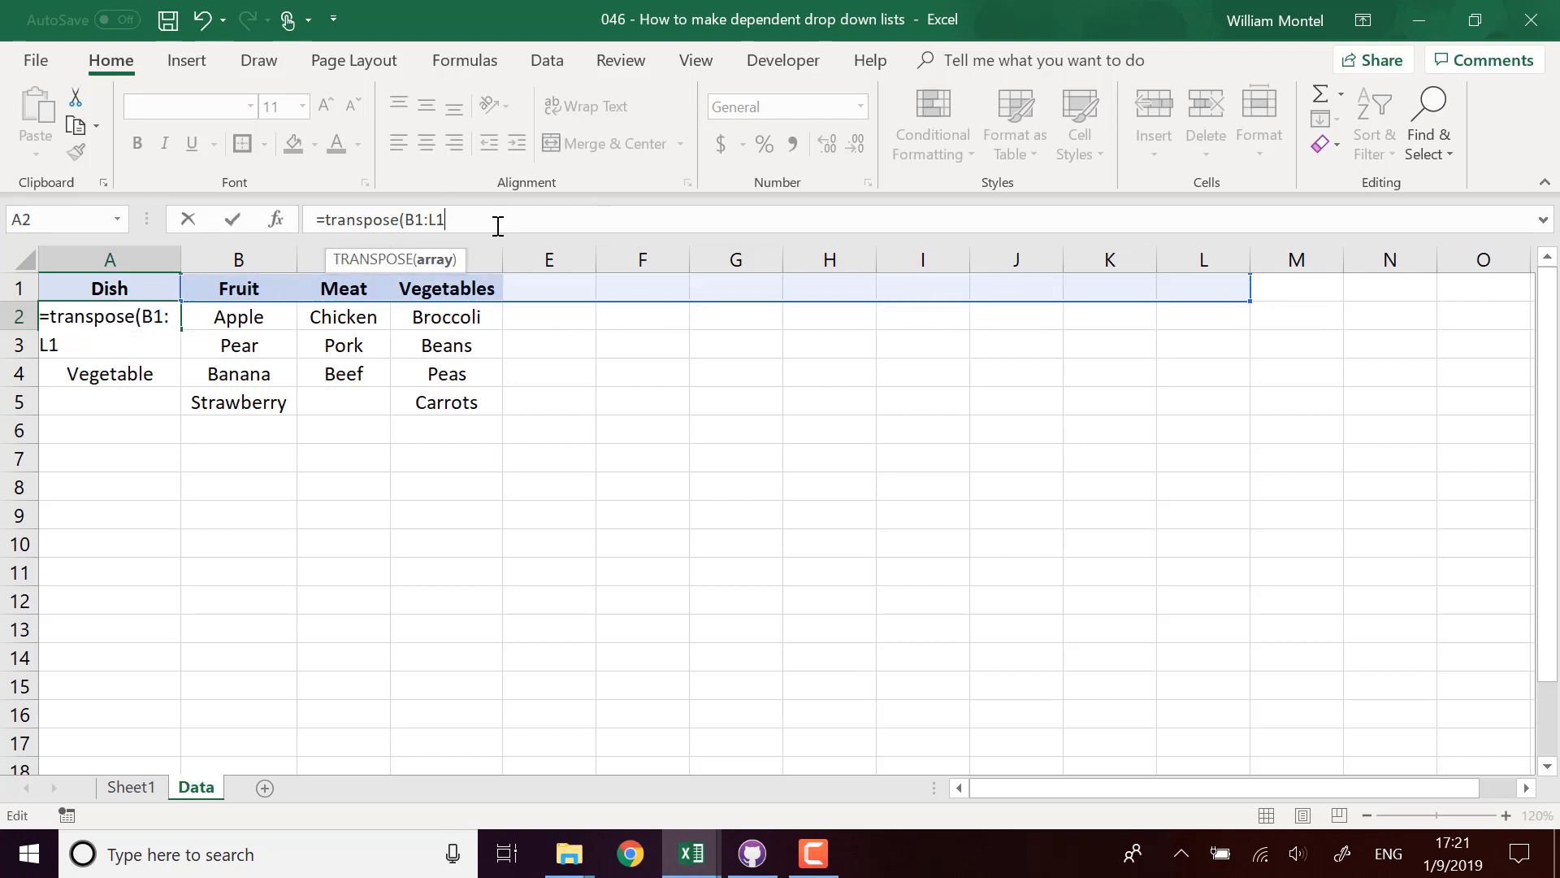
type(")")
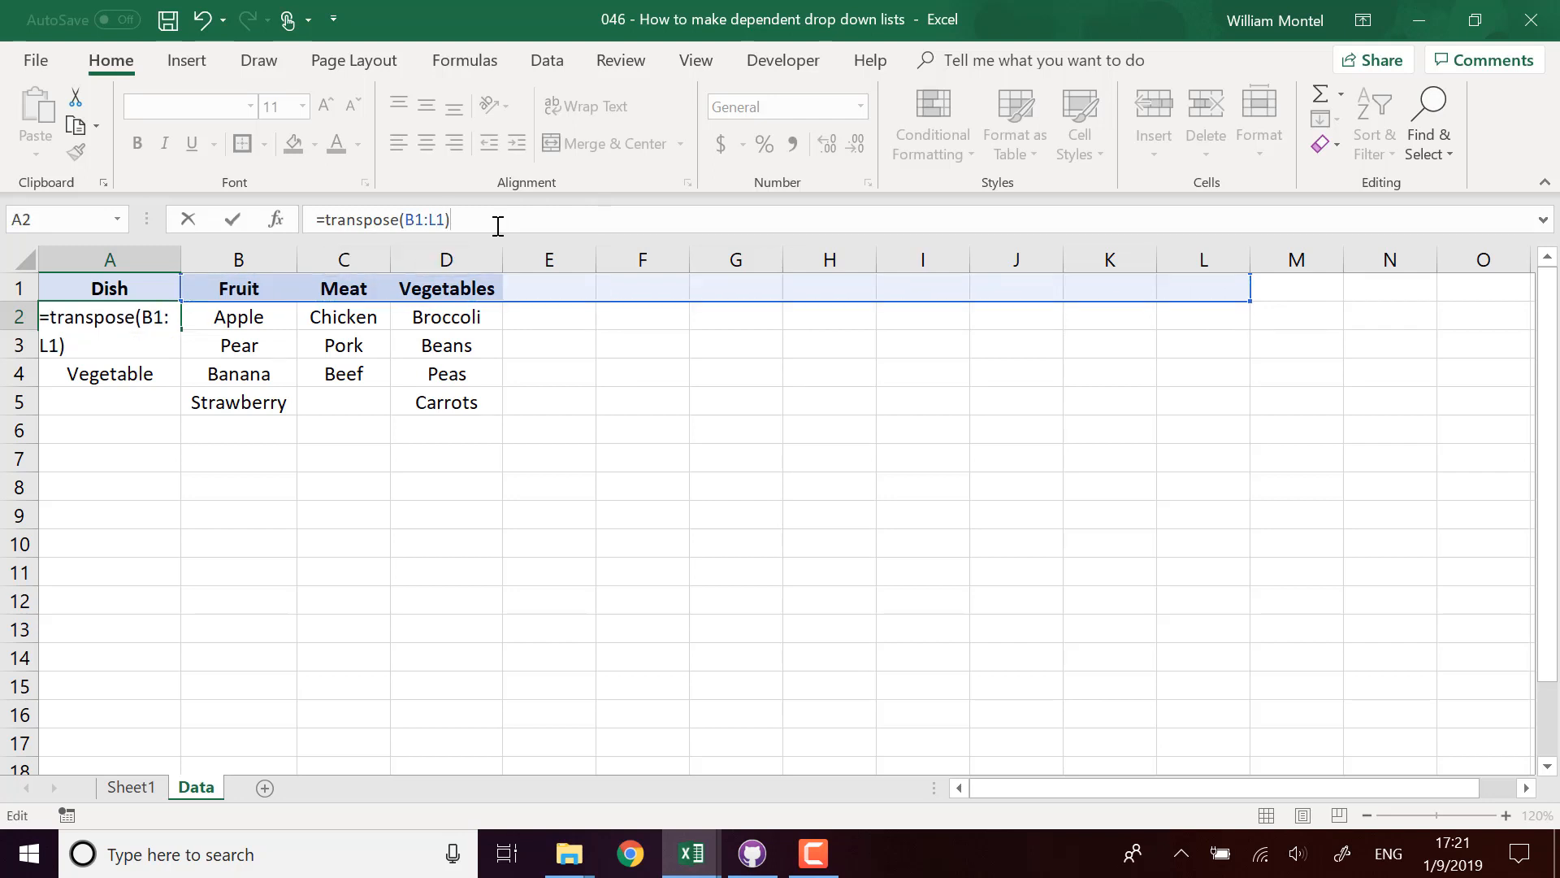
key("ctrl+shift+Return")
Step: Extend the array formula =TRANSPOSE(B1:L1) over A2:A16 so the Dish column follows the row 1 headings
left_click(174, 380)
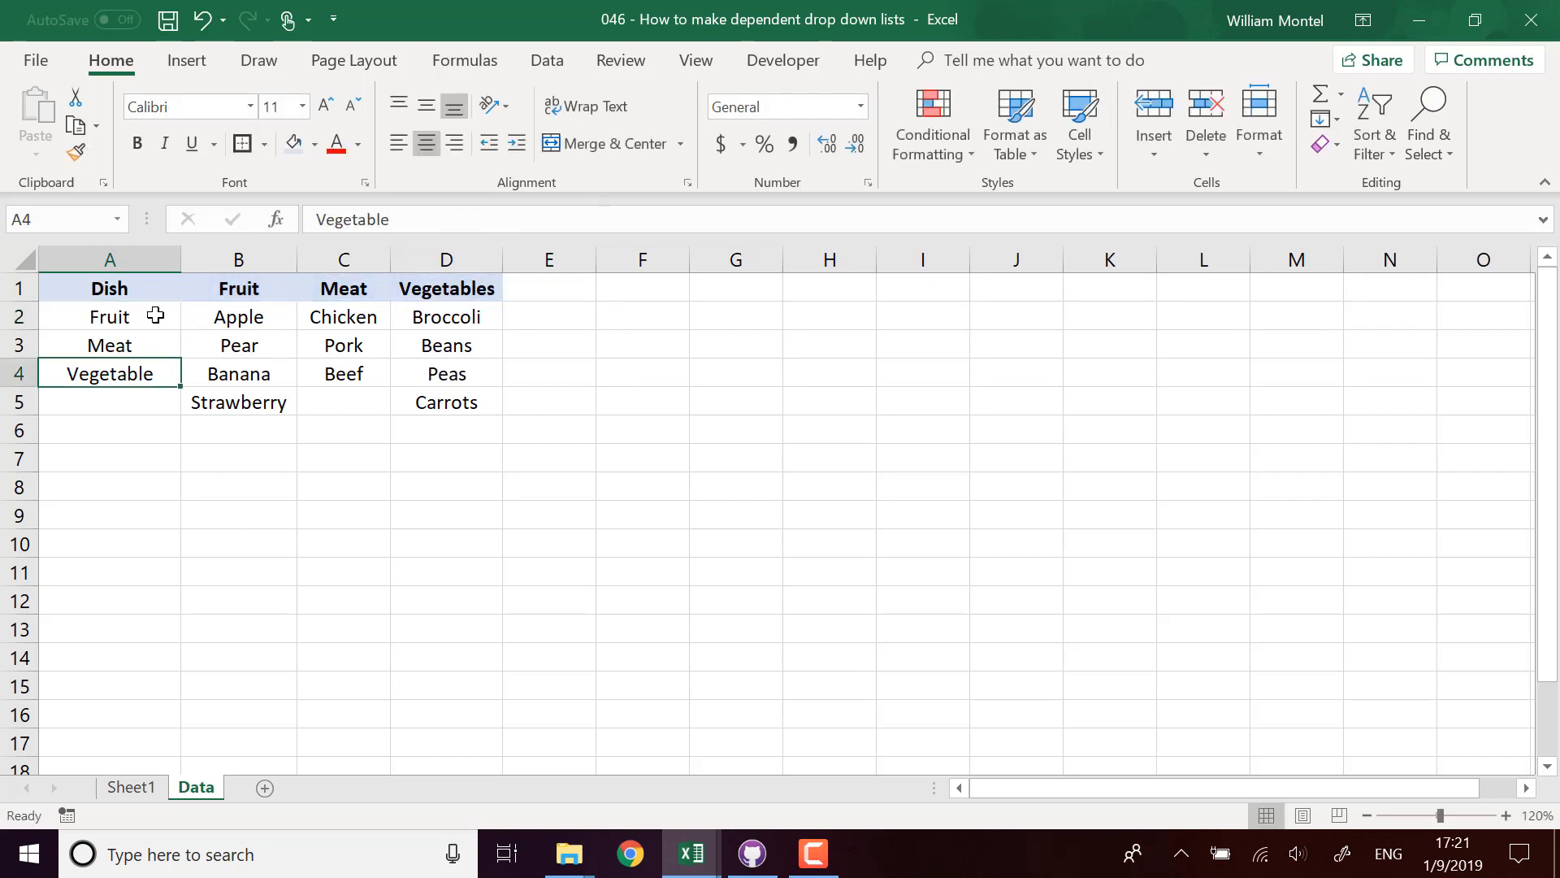
left_click_drag(154, 314, 143, 717)
left_click(559, 218)
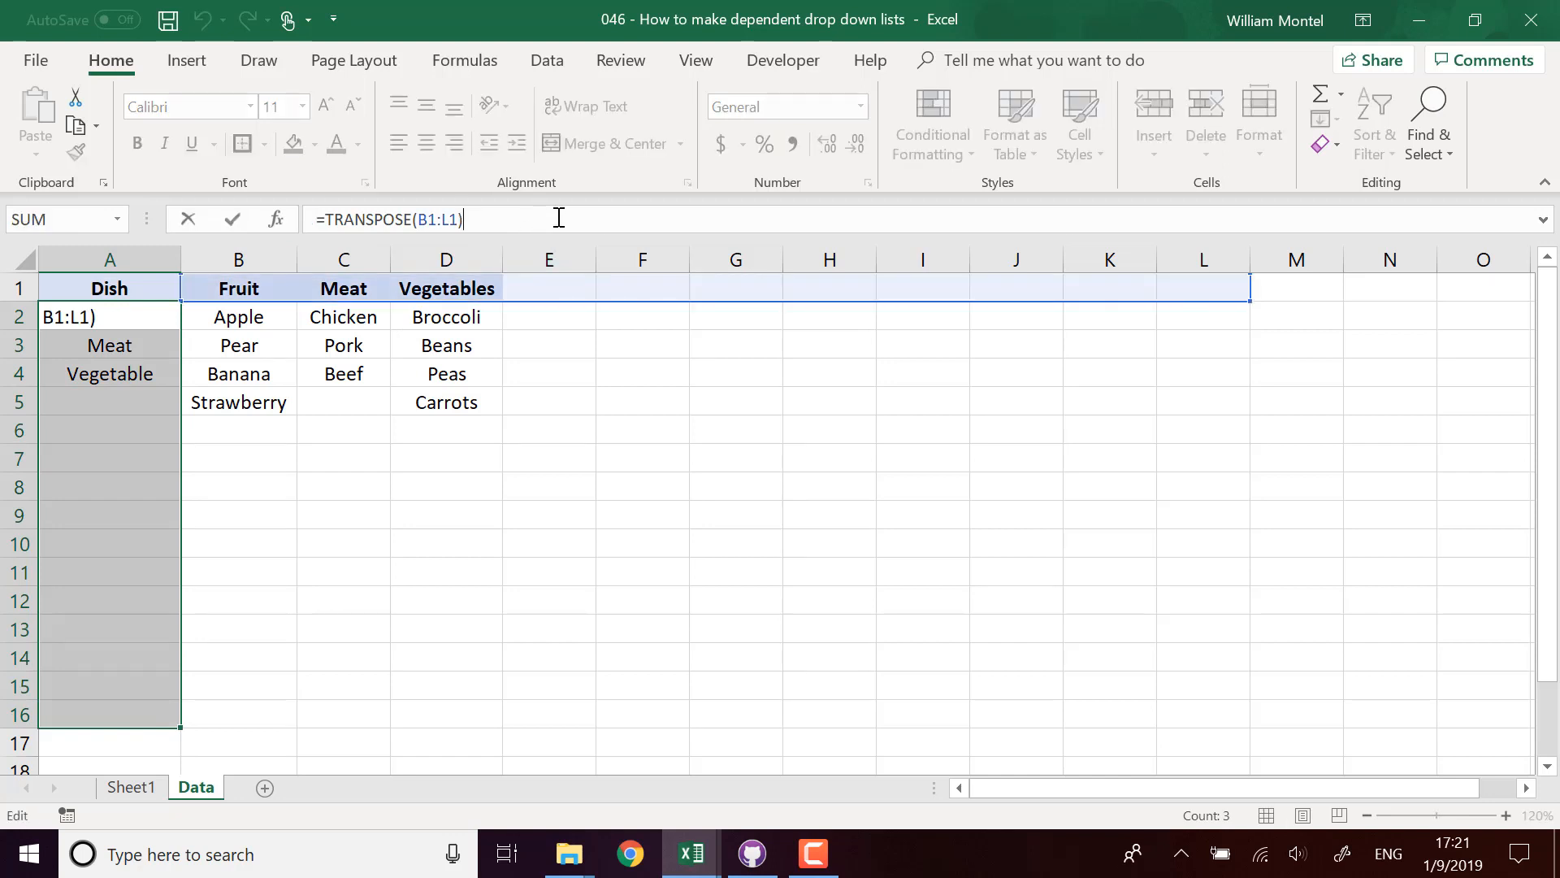
key("ctrl+shift+Return")
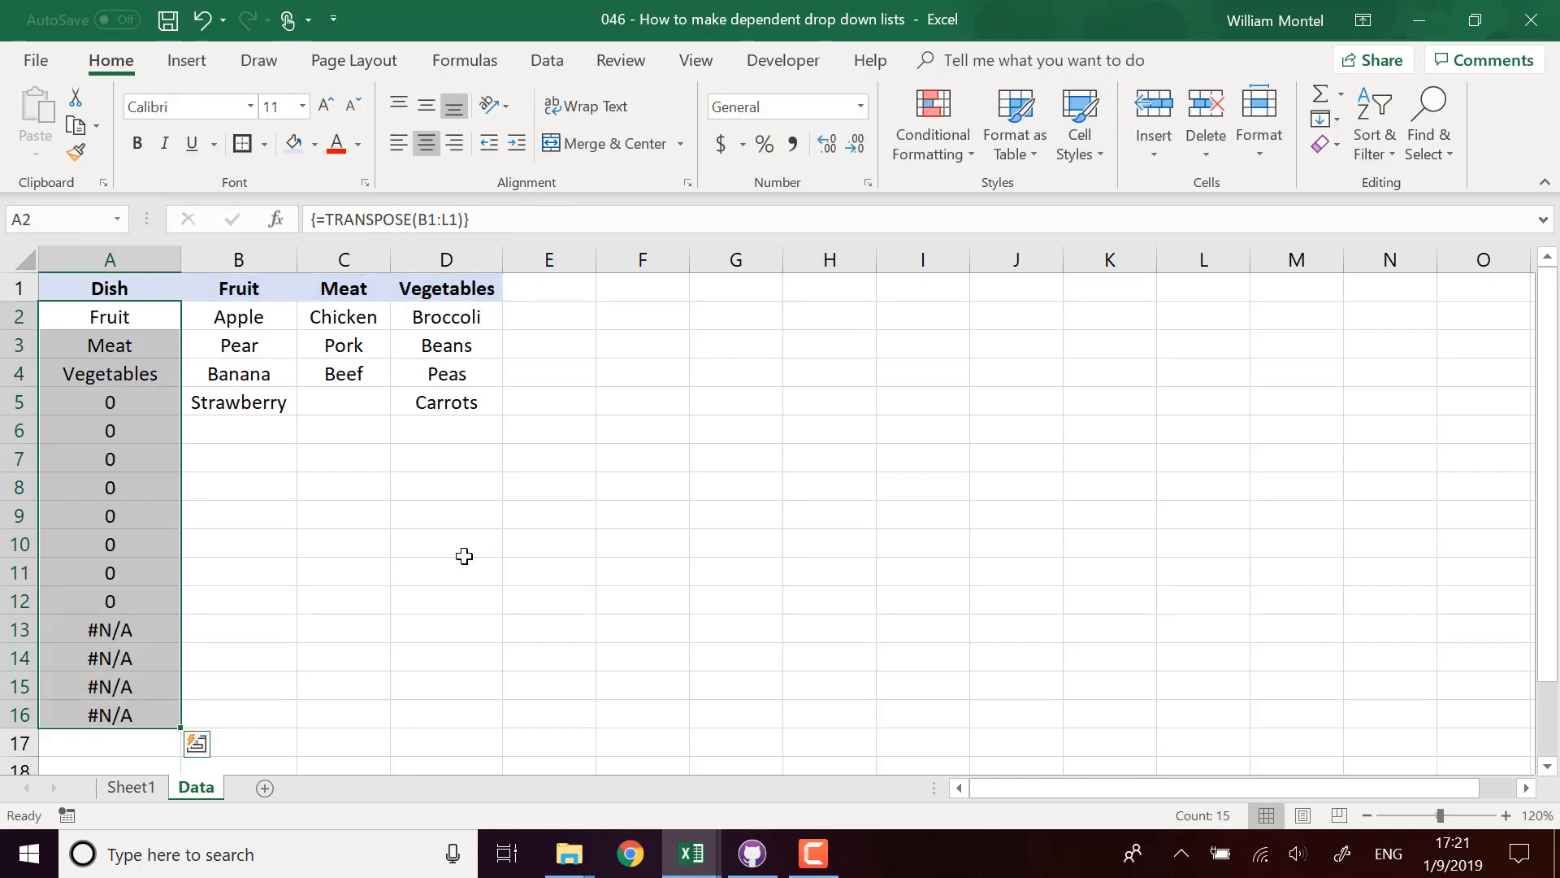
Step: Compare the transposed Dish column in A2:A16 with the headings in row 1
left_click(107, 315)
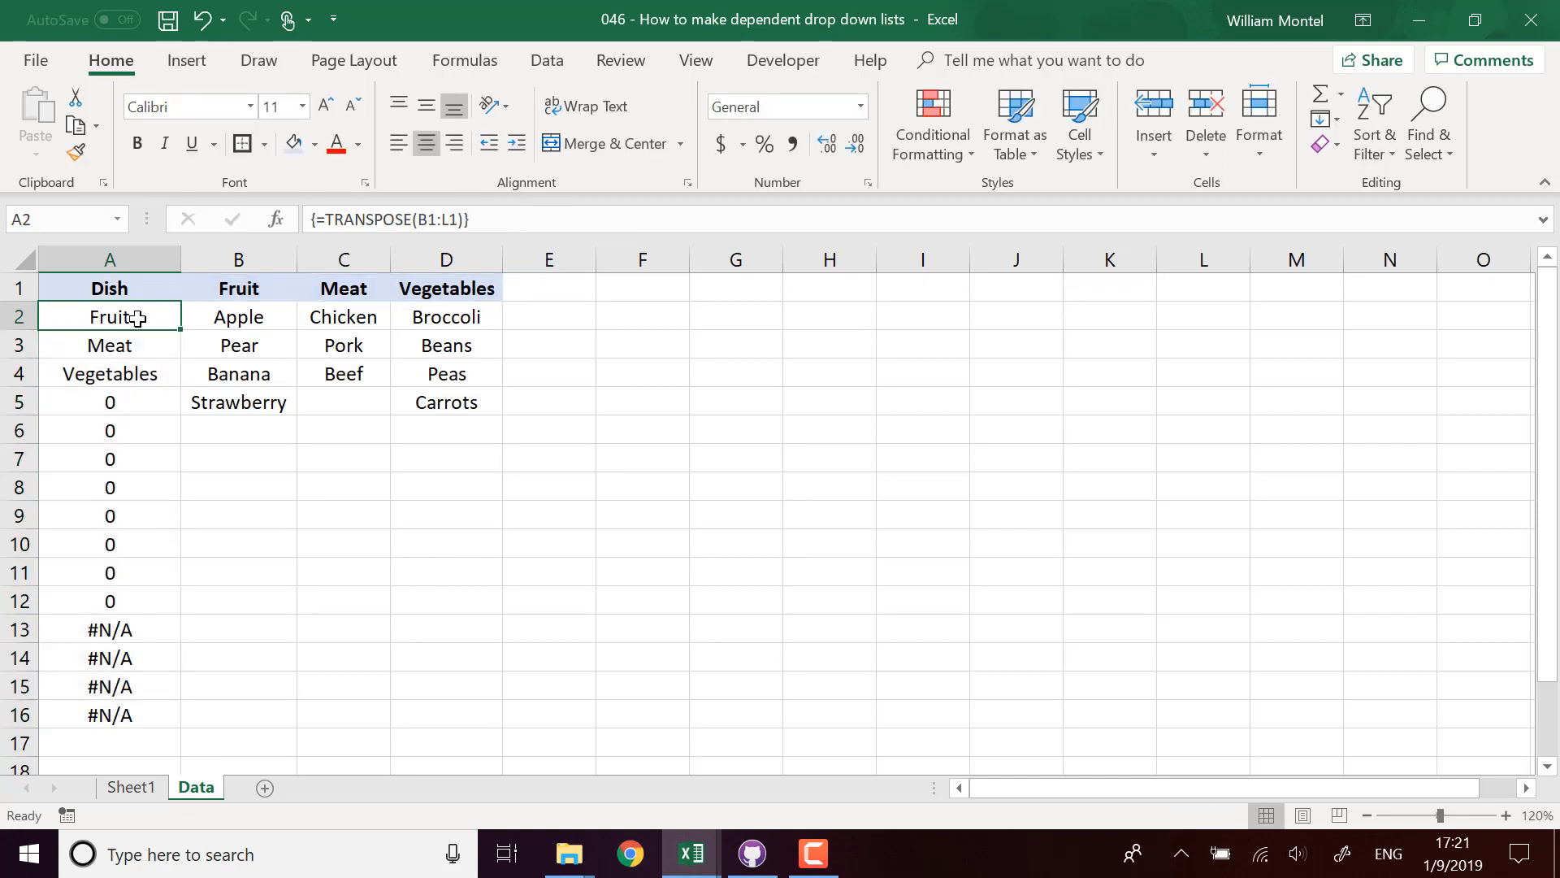
left_click_drag(254, 286, 1039, 289)
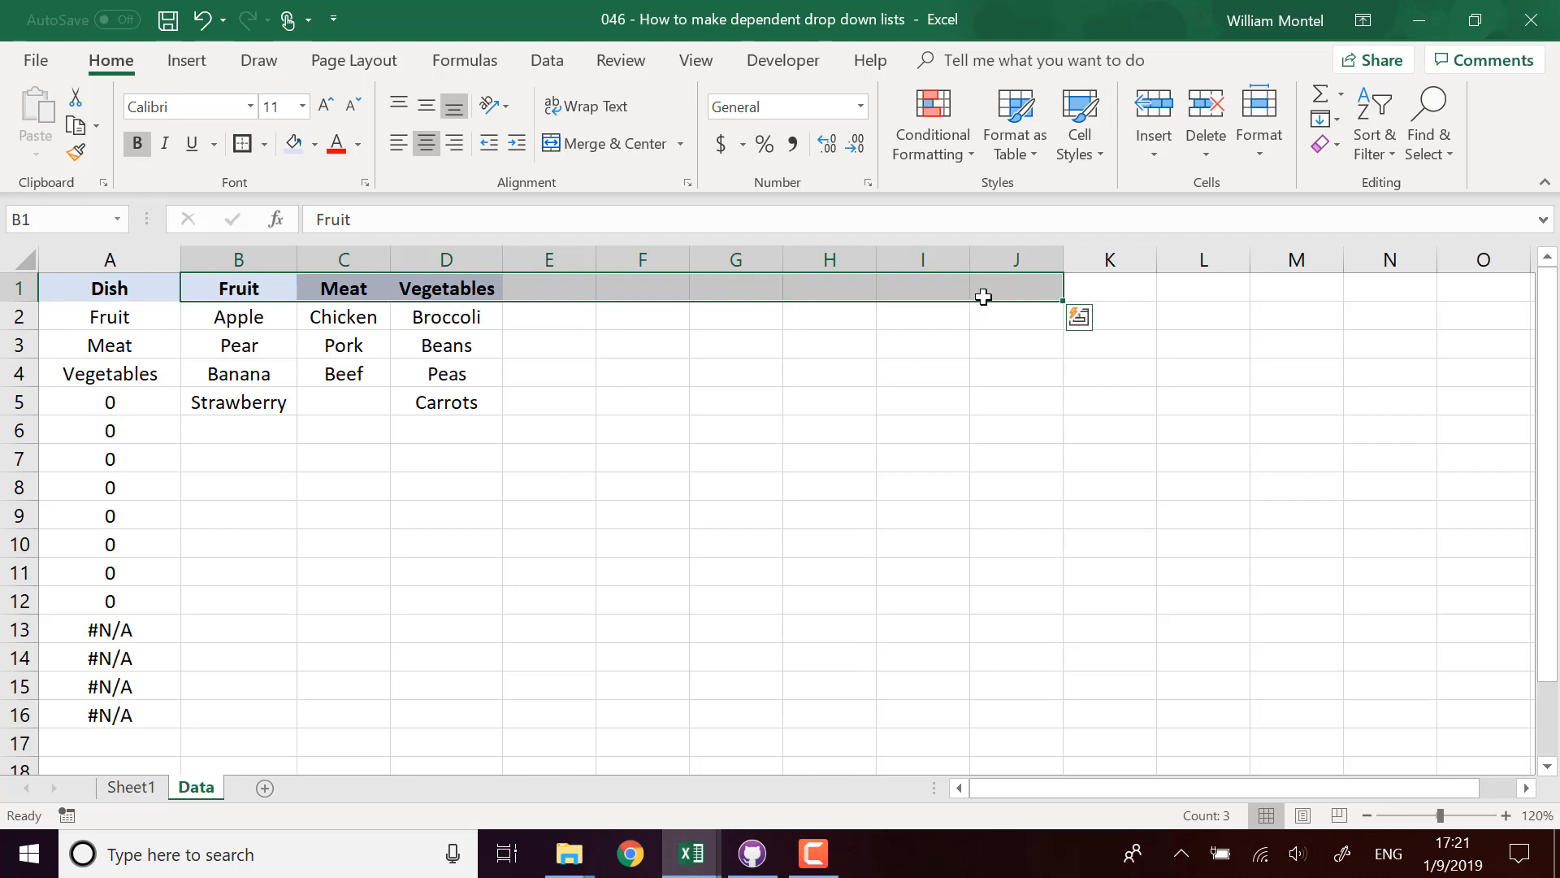
left_click_drag(105, 324, 144, 717)
left_click(341, 592)
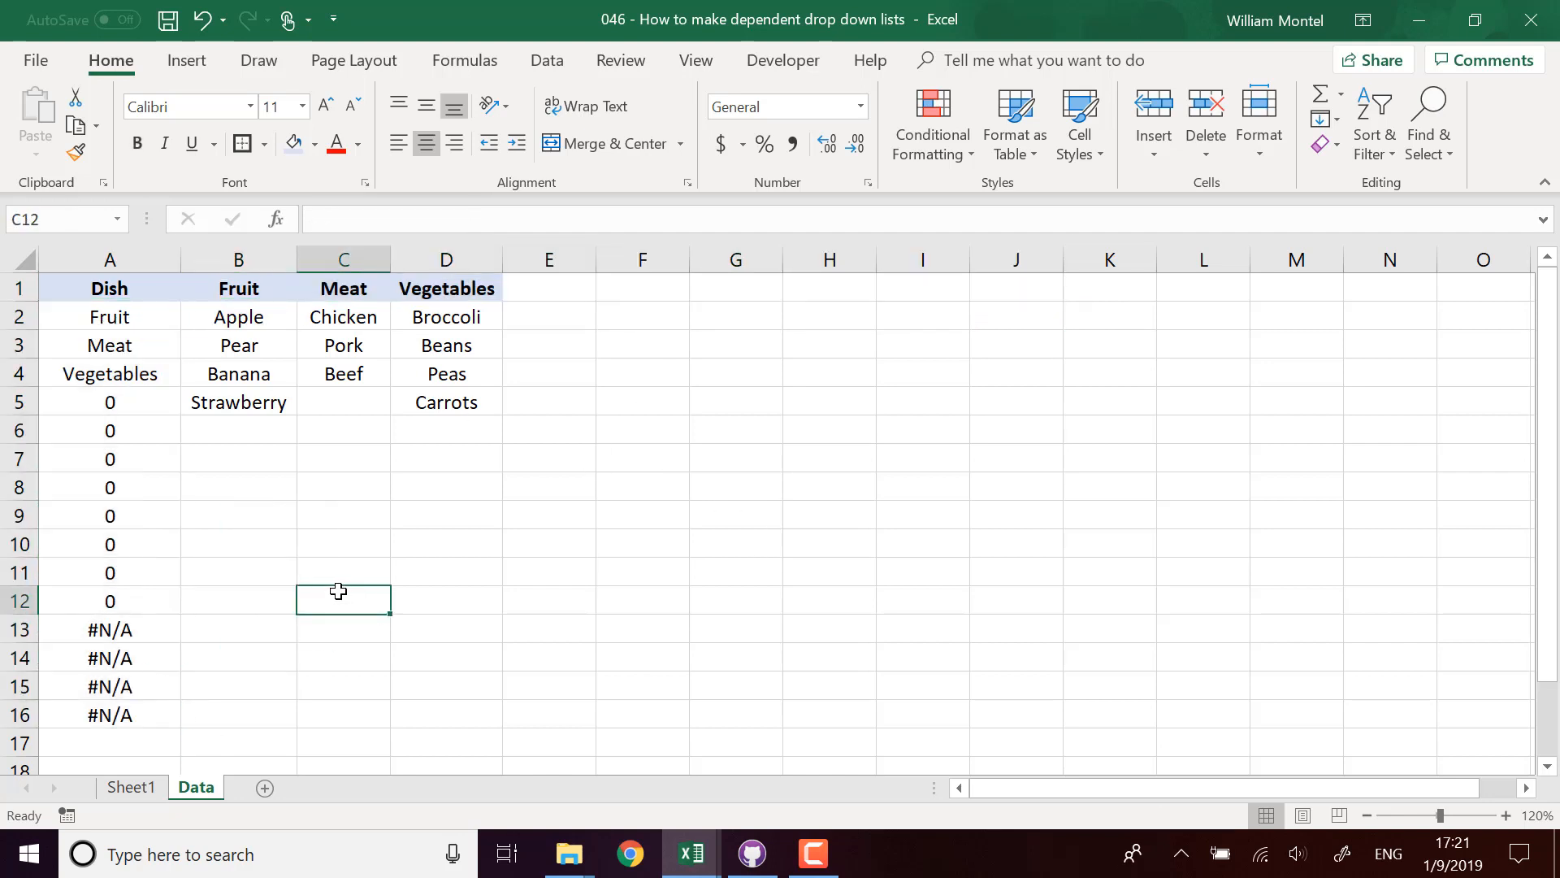
Step: Check the dish options offered in C2 on Sheet1 and choose Meat
left_click(130, 787)
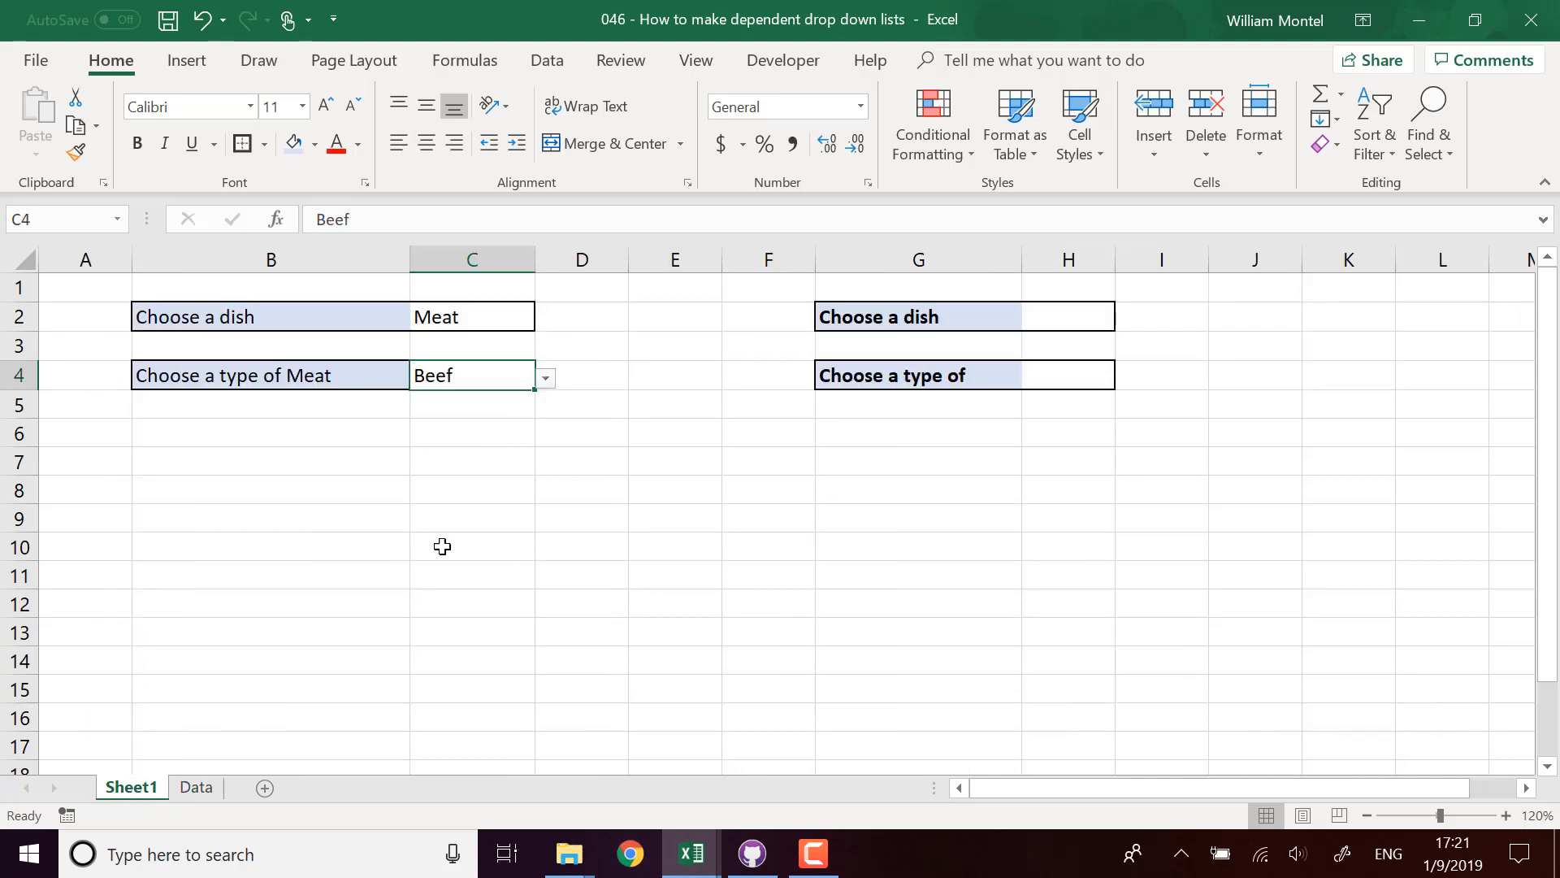
left_click(487, 318)
left_click(545, 322)
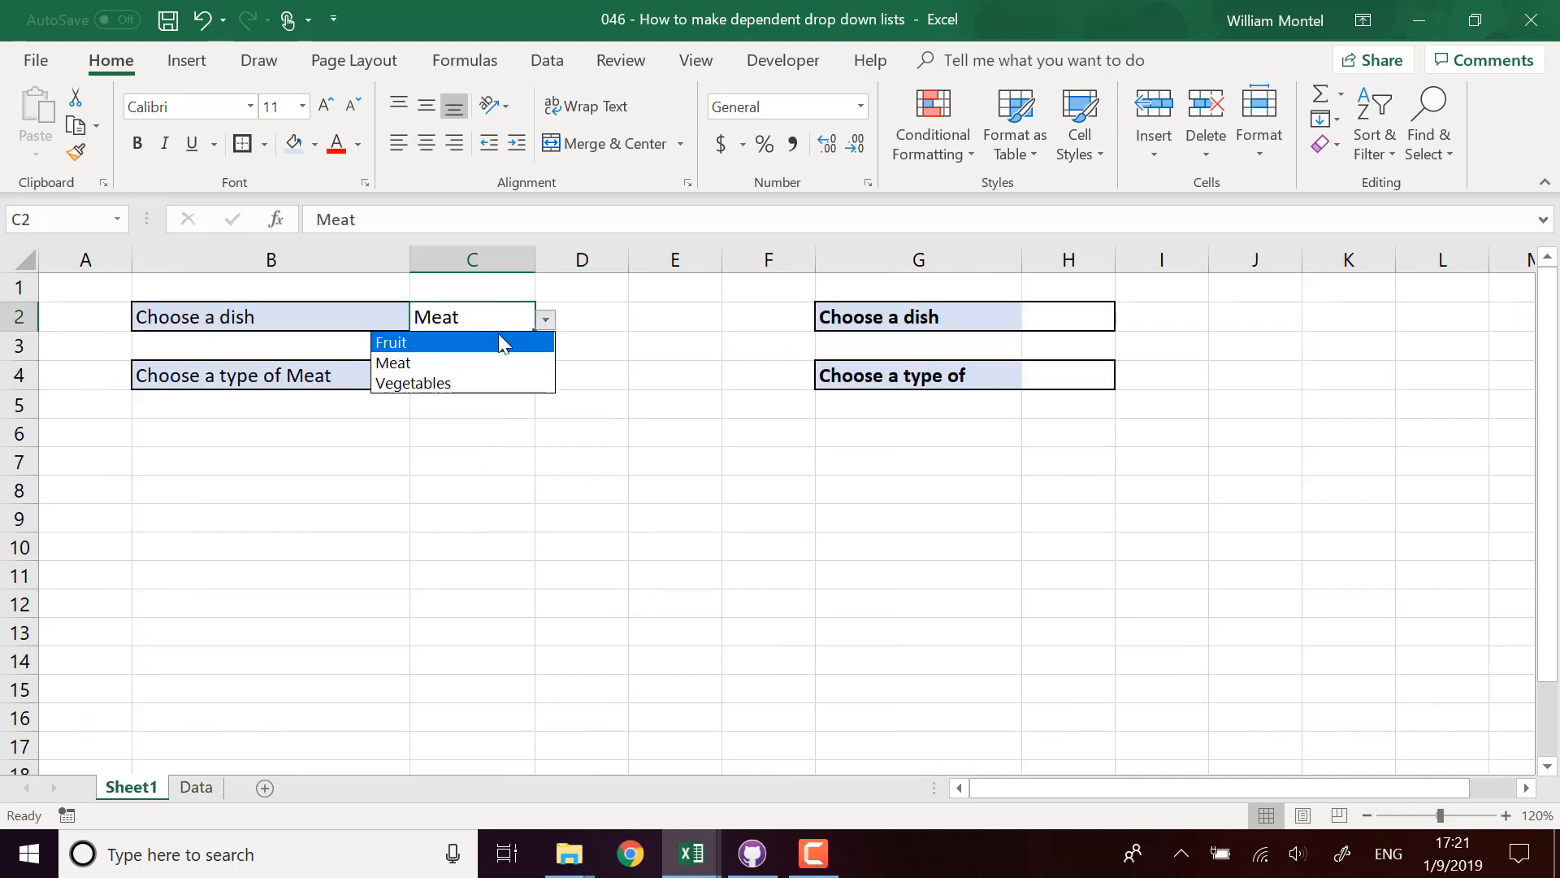
left_click(520, 362)
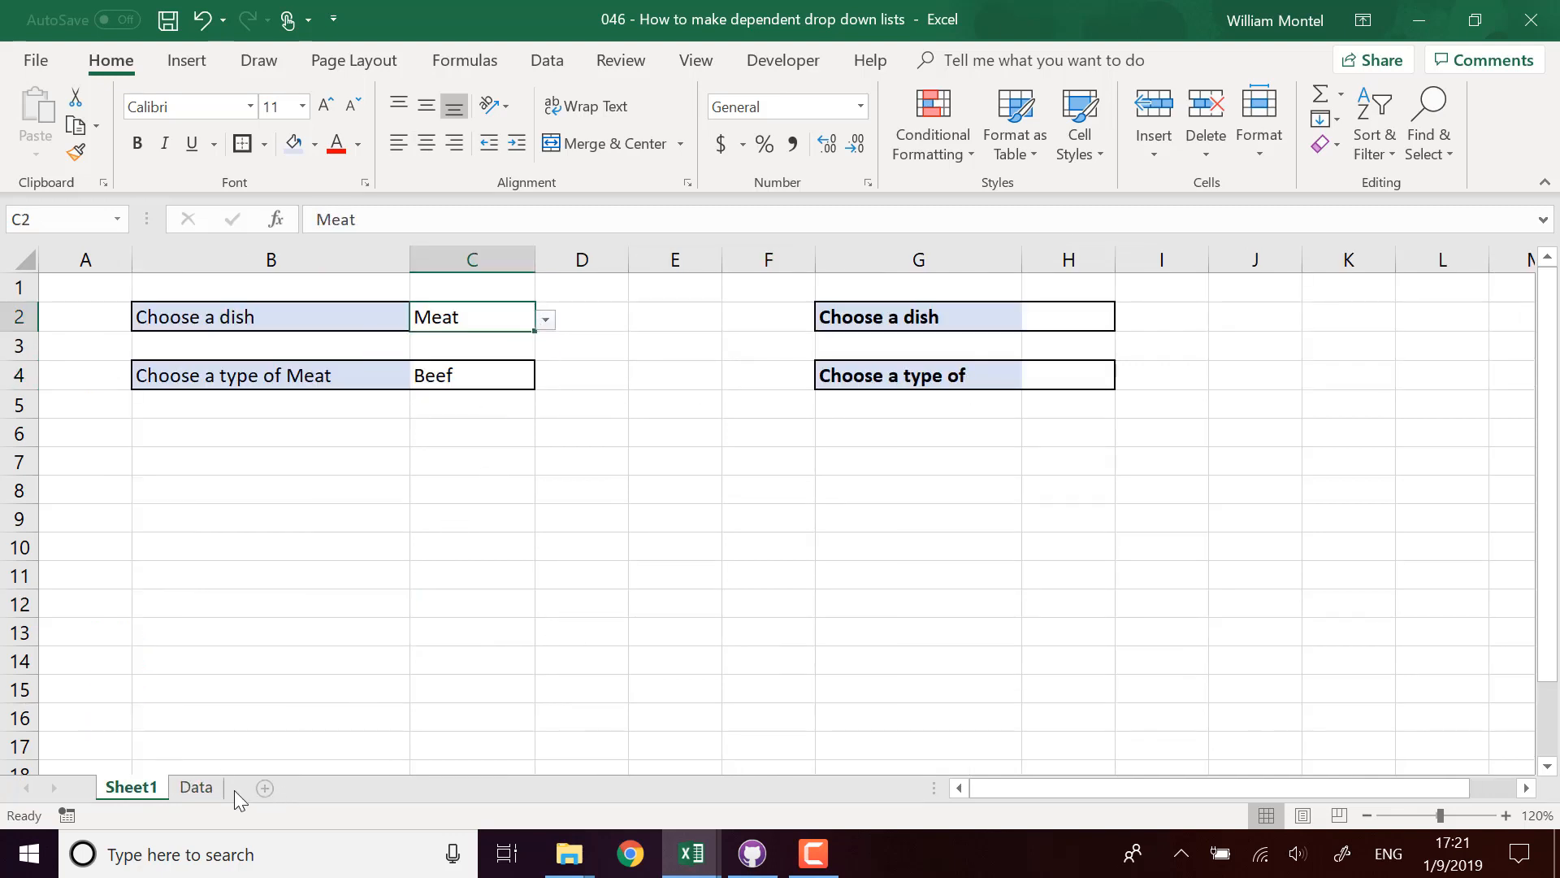
Step: Return to the Data sheet and undo the TRANSPOSE array formula filled over A2:A16
left_click(199, 788)
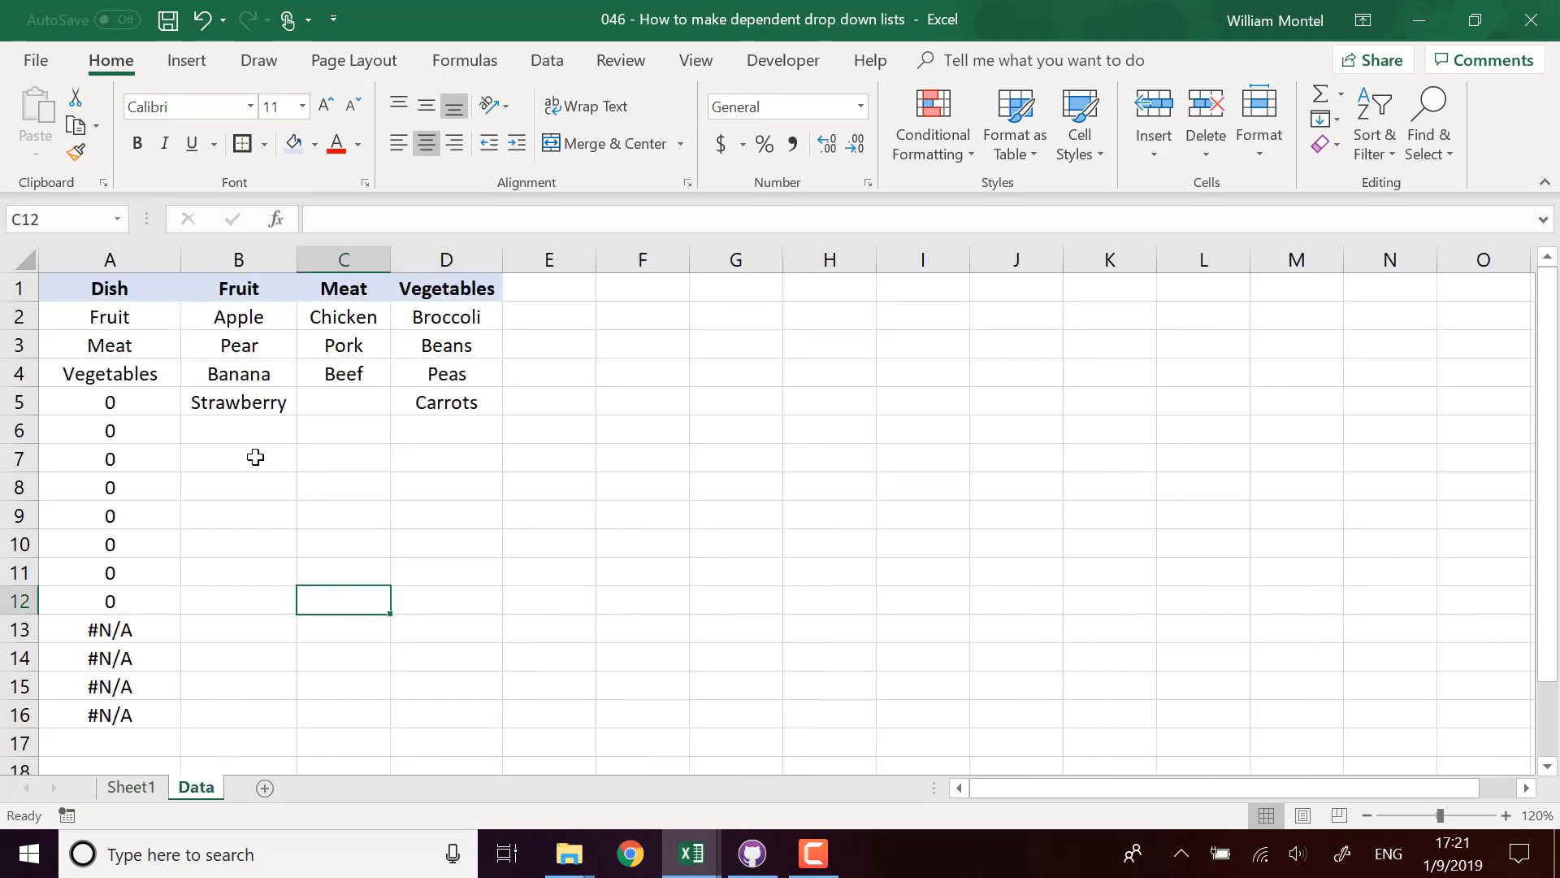
left_click(146, 315)
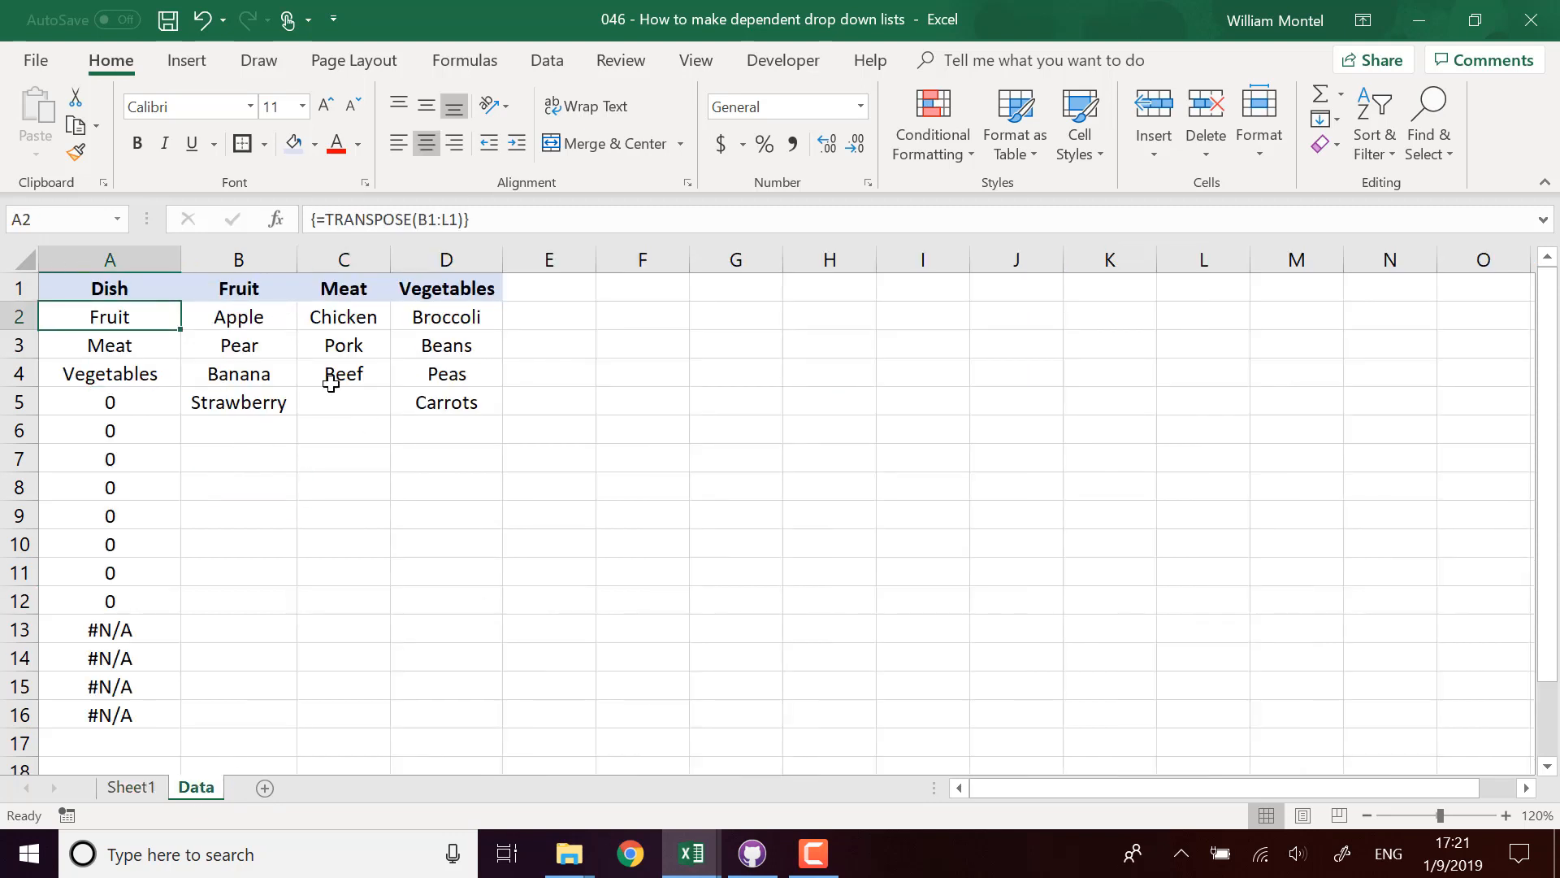
left_click_drag(244, 290, 449, 277)
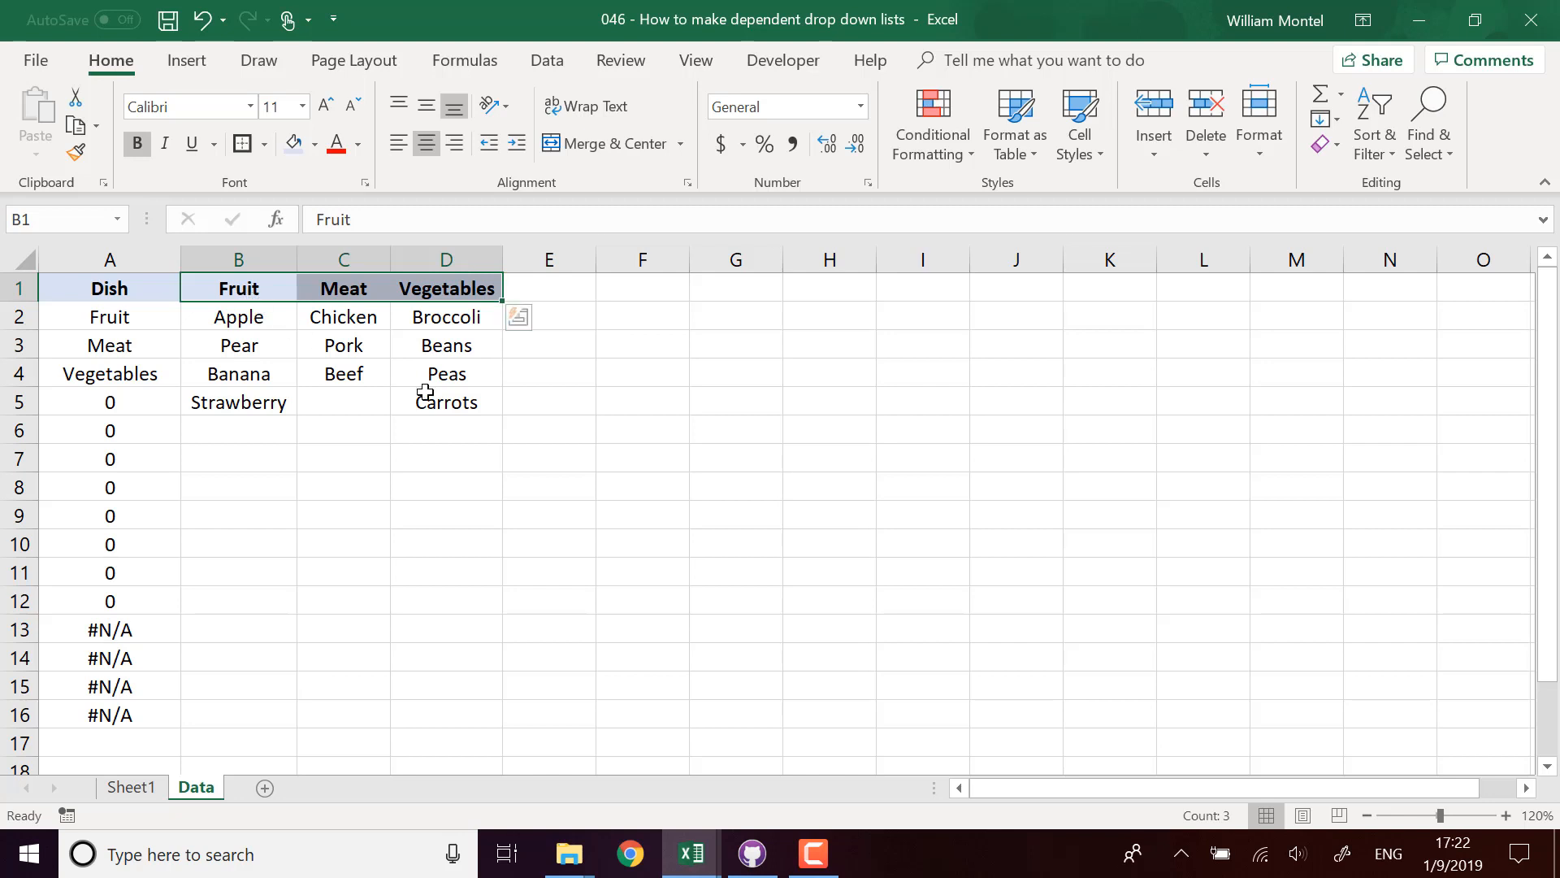
key("ctrl+z")
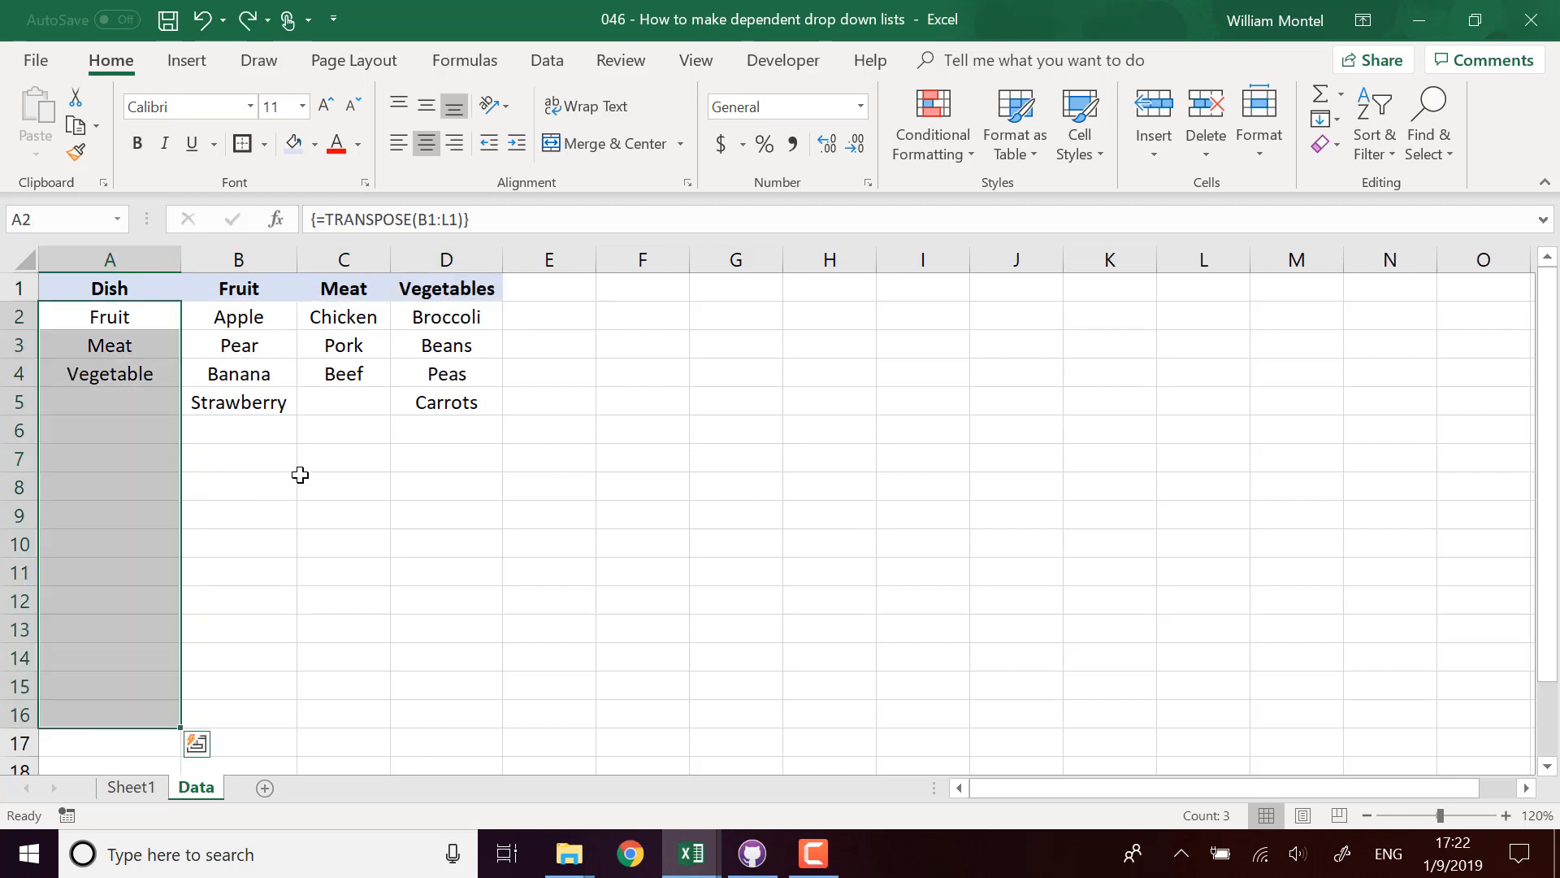
Step: Undo the remaining TRANSPOSE array formula in A2:A16 of the Data sheet
key("ctrl+z")
left_click(295, 549)
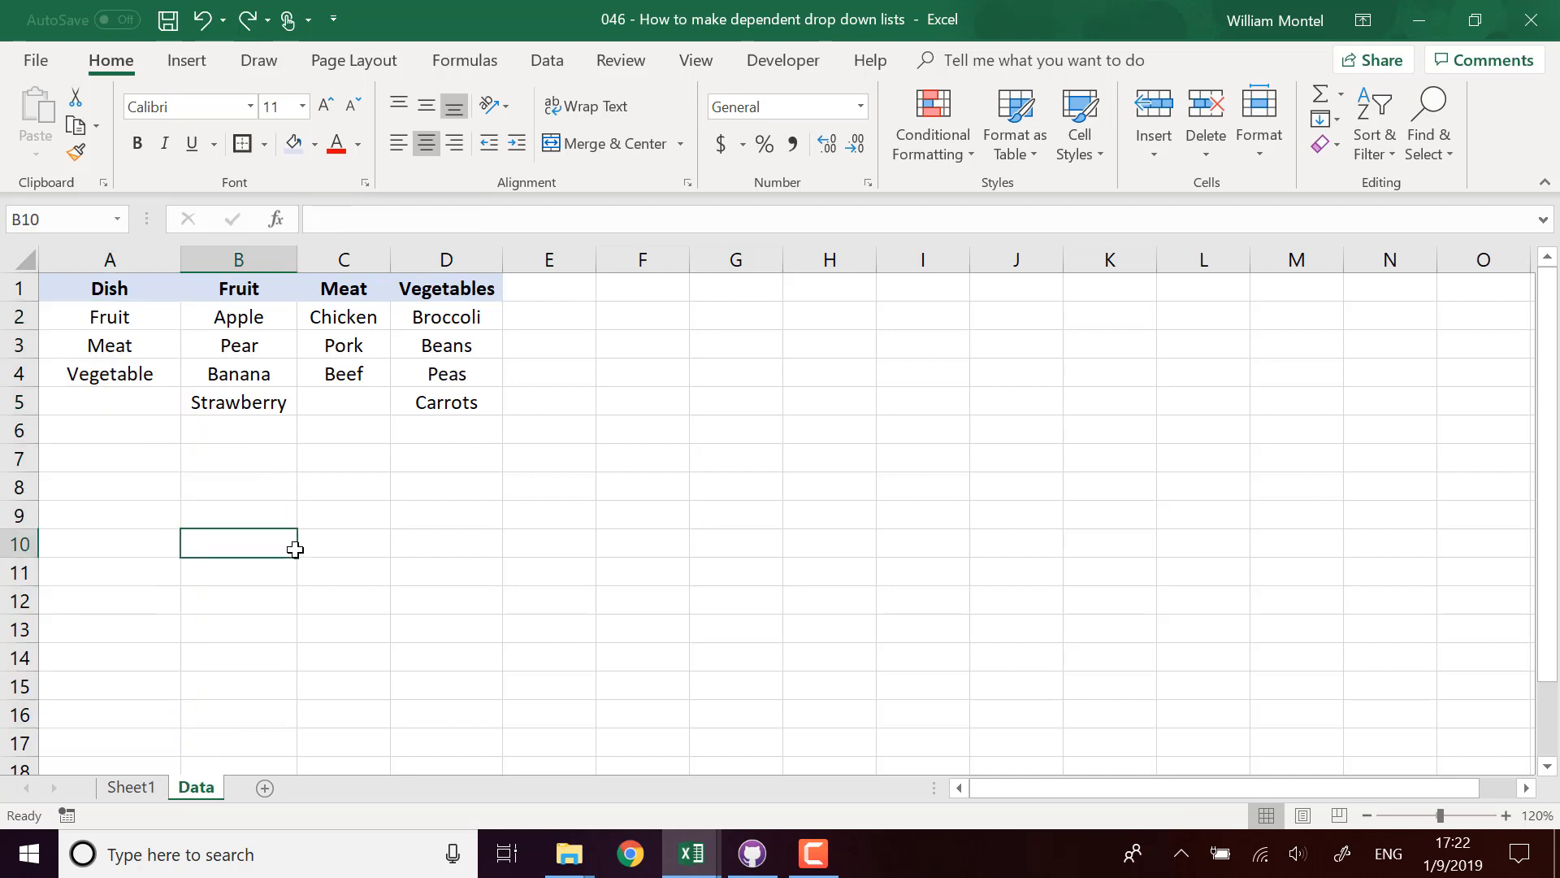
Step: Add List data validation to H2 on Sheet1, with column A of the Data sheet (=Data!$A:$A) as the source
left_click(143, 795)
left_click(1099, 329)
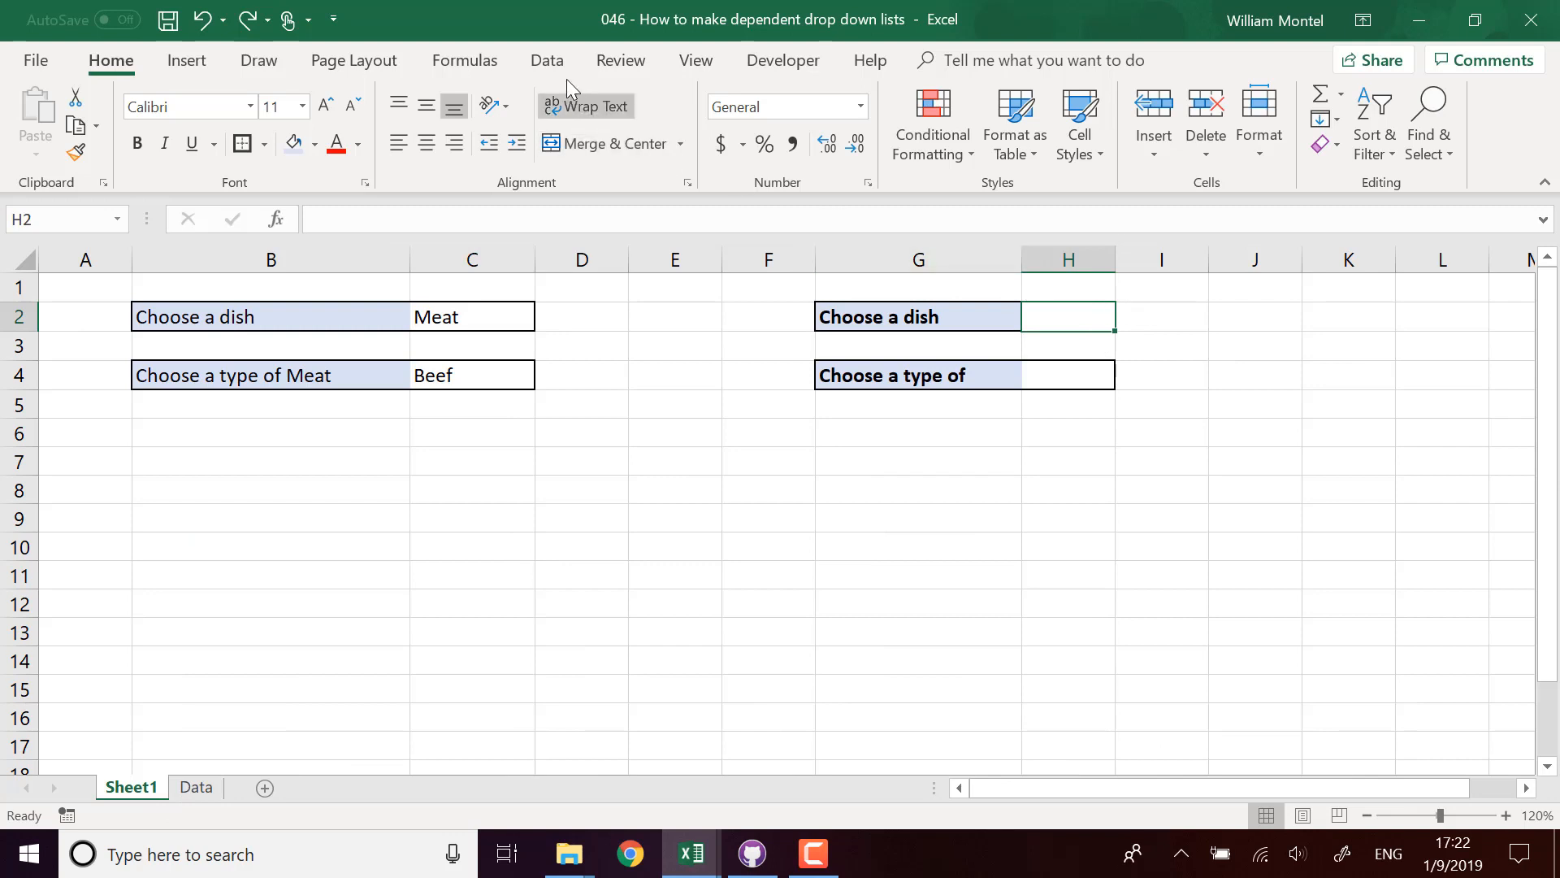
left_click(548, 62)
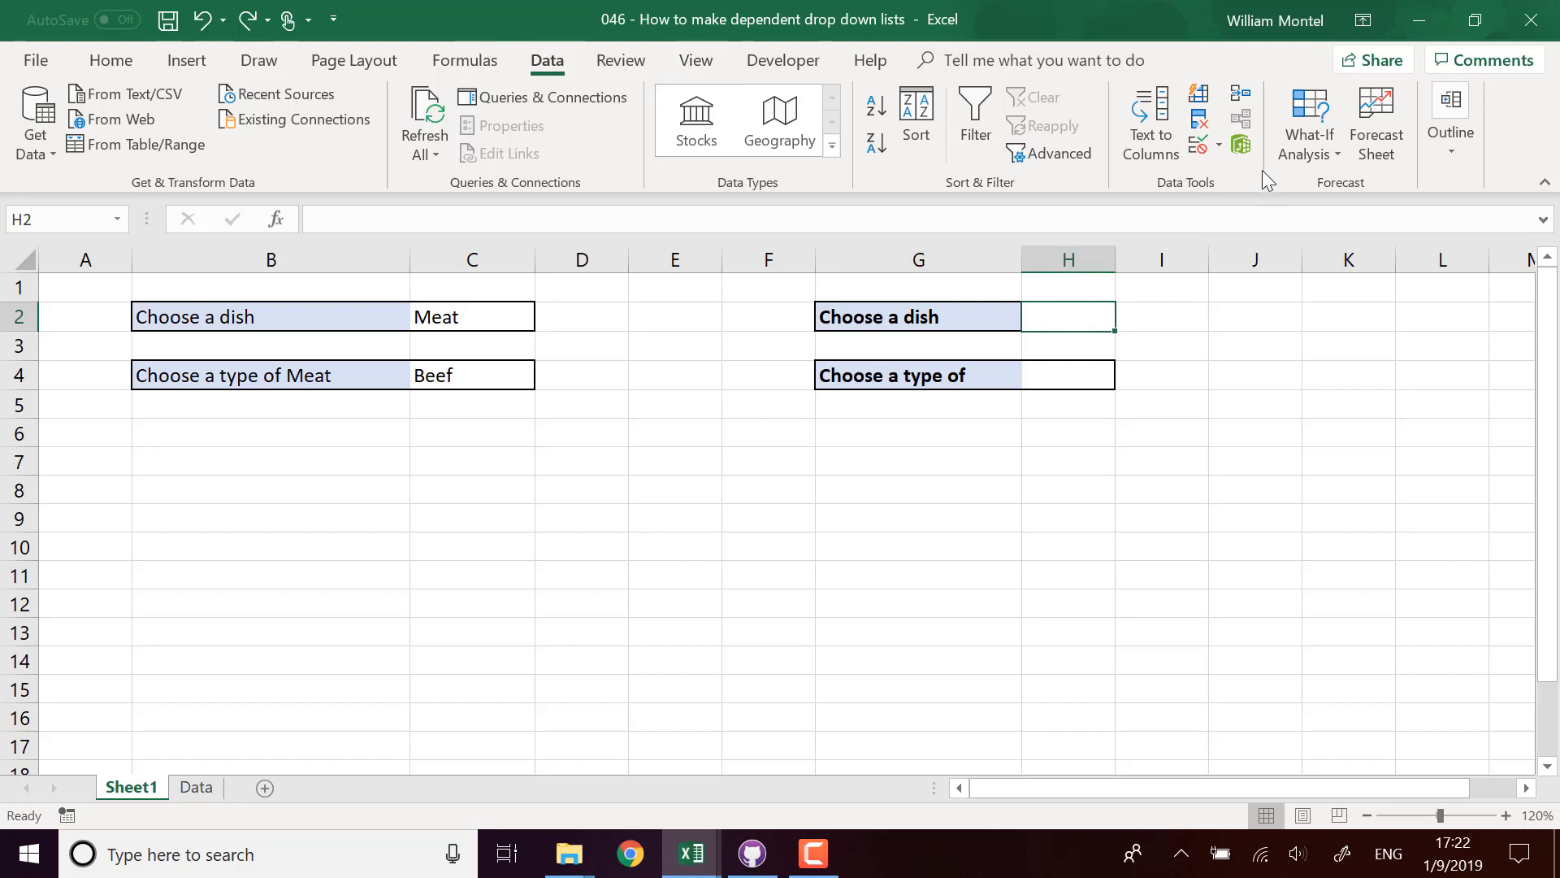
left_click(1218, 146)
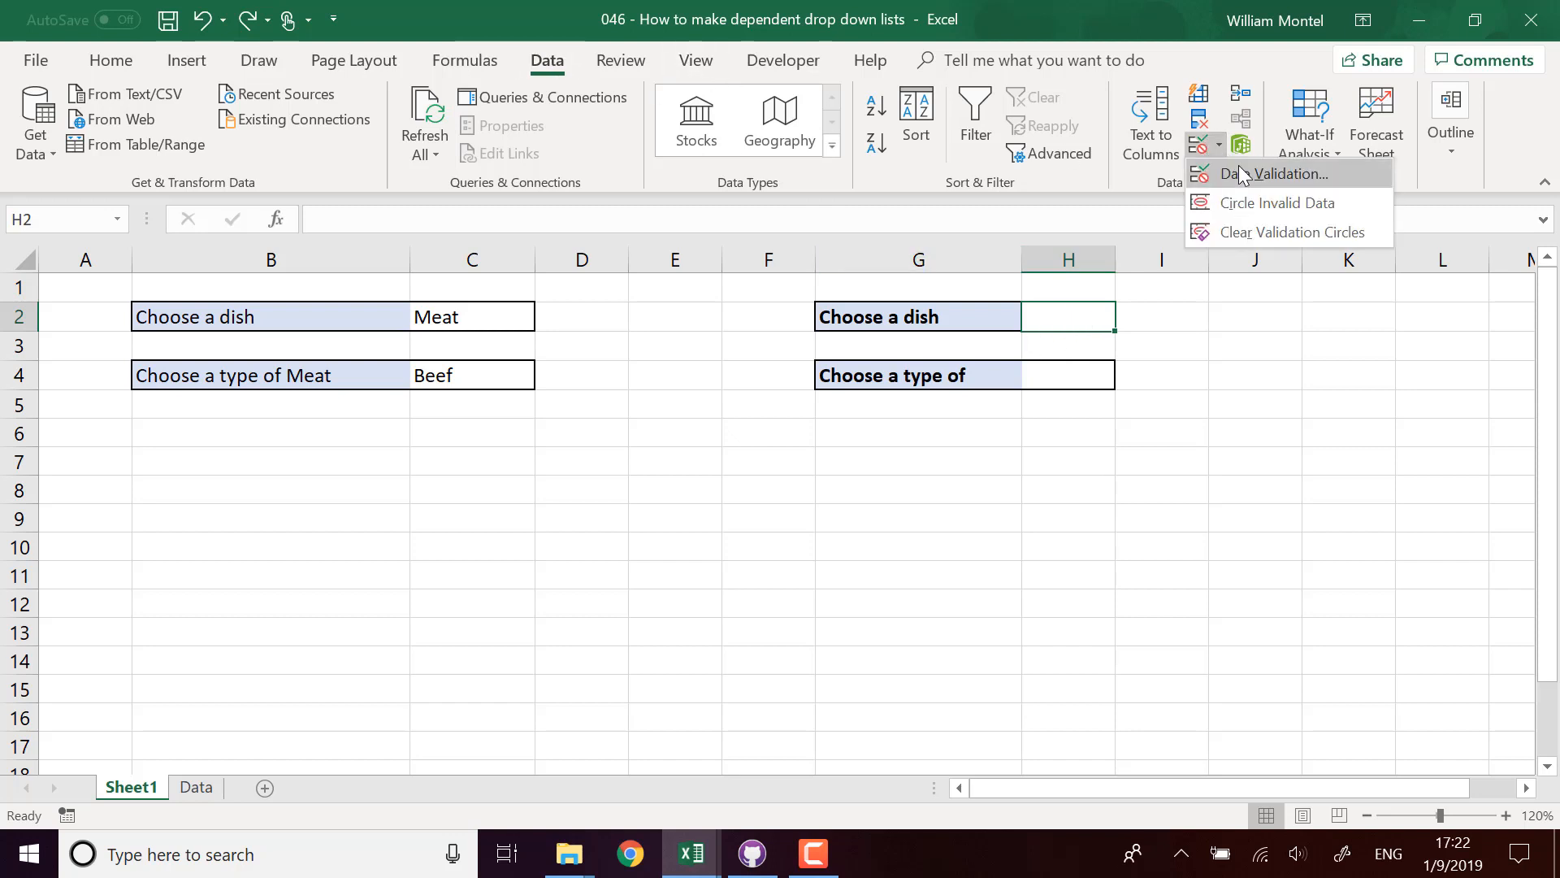
left_click(1229, 170)
left_click_drag(1047, 232, 594, 304)
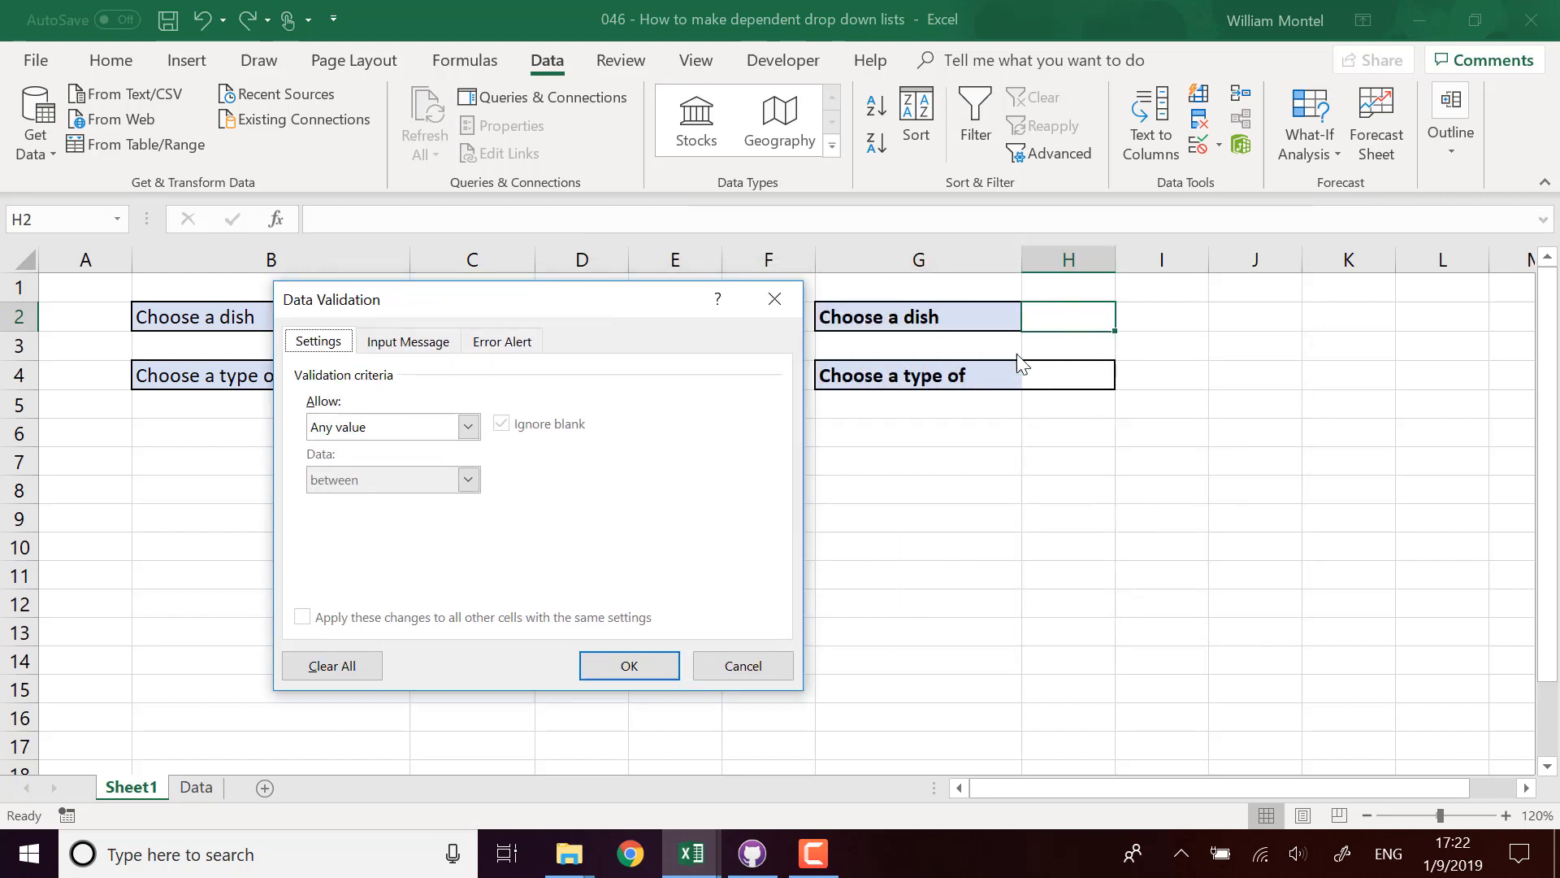
left_click(468, 427)
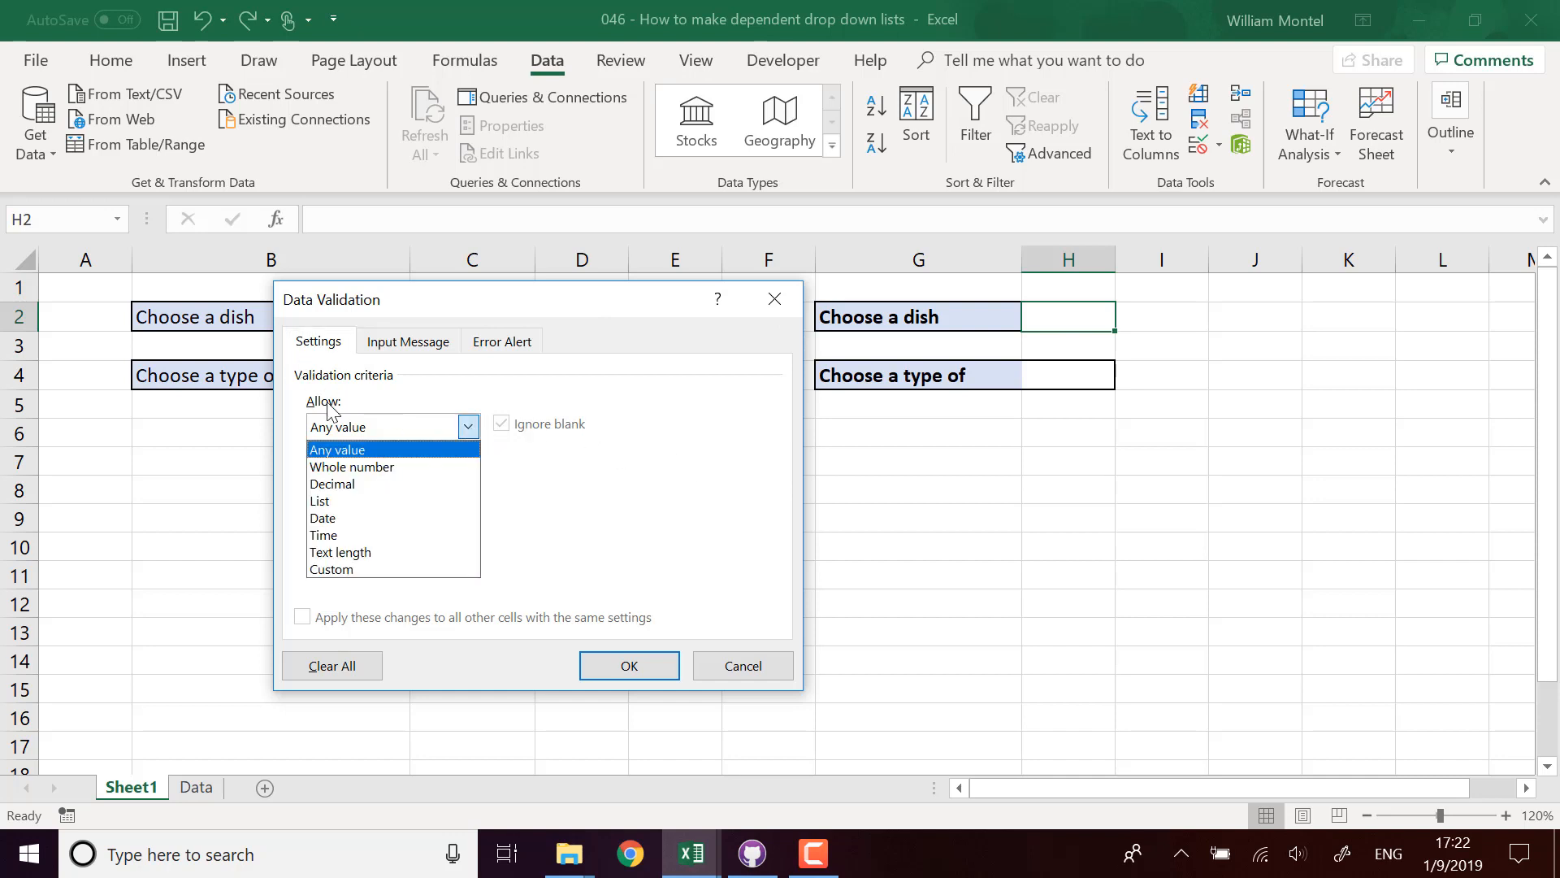
left_click(359, 501)
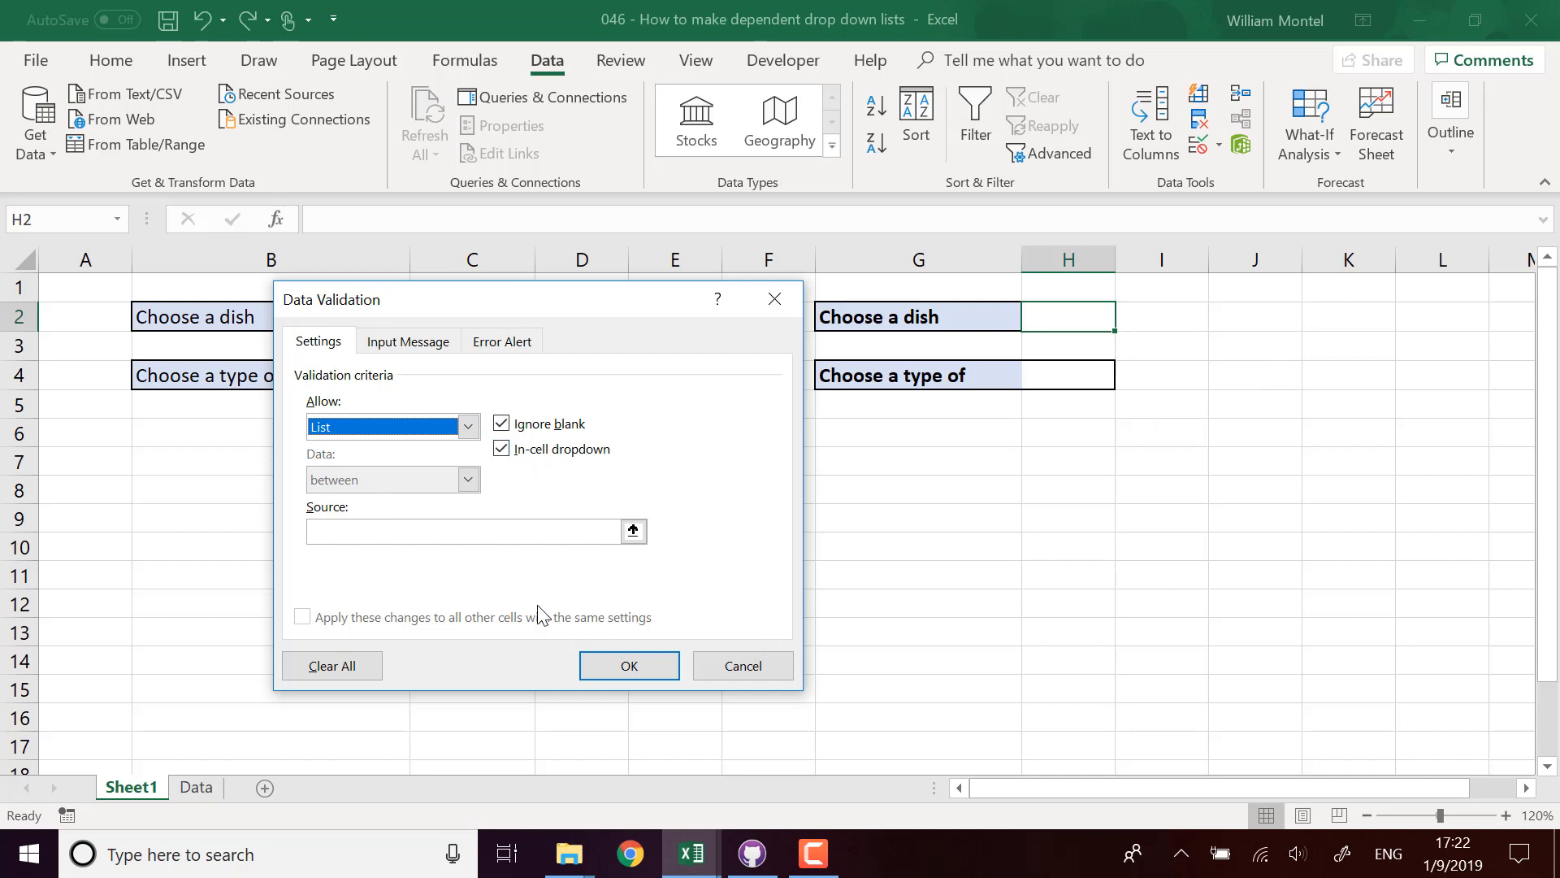
left_click(506, 534)
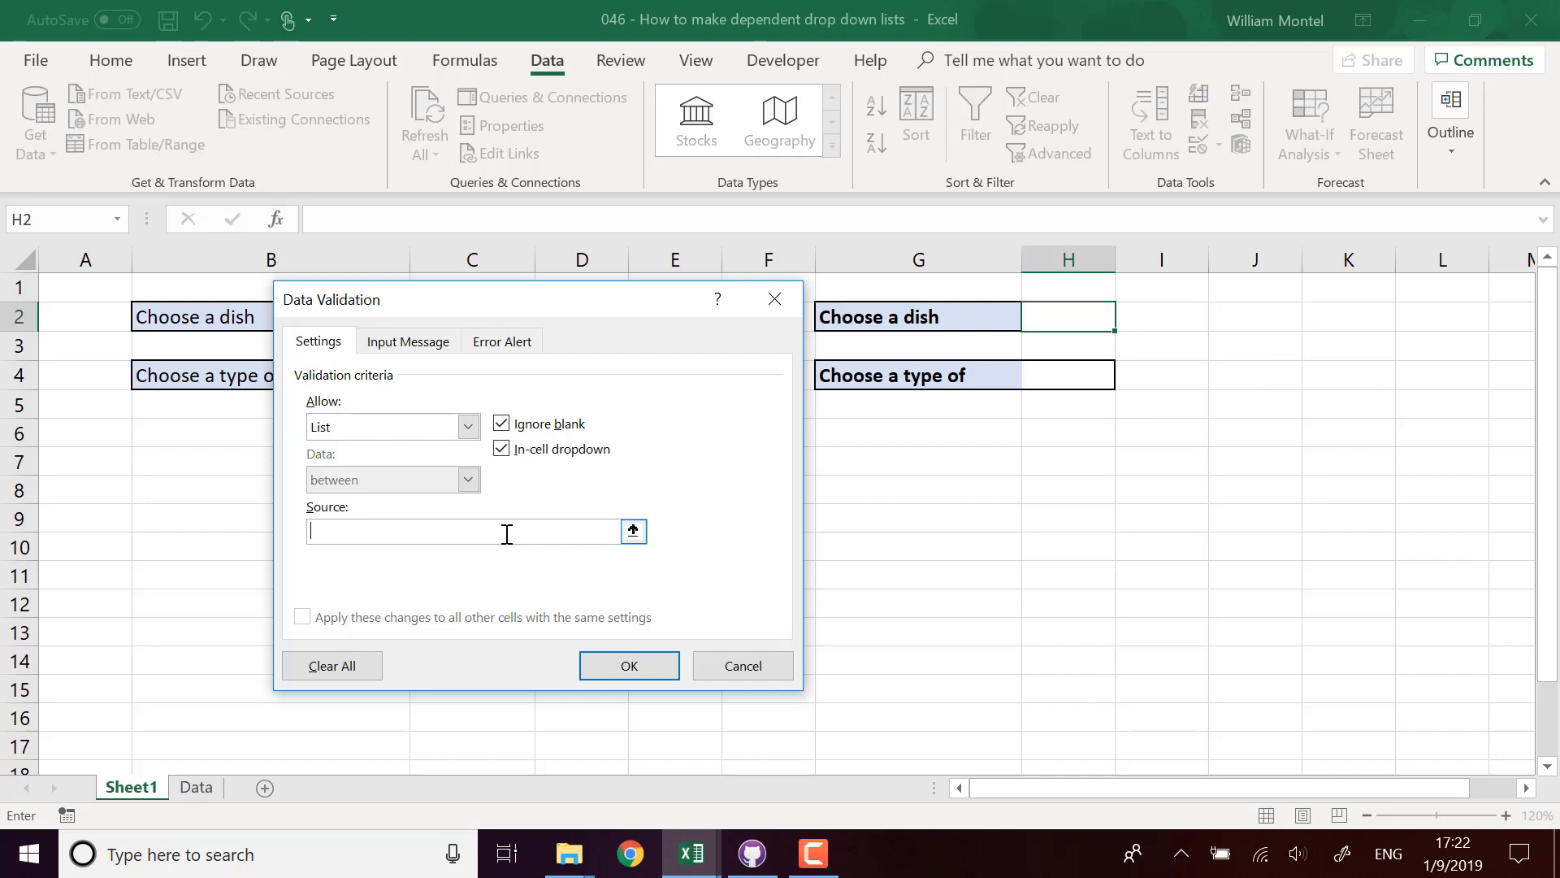
left_click(195, 788)
left_click_drag(129, 312, 128, 364)
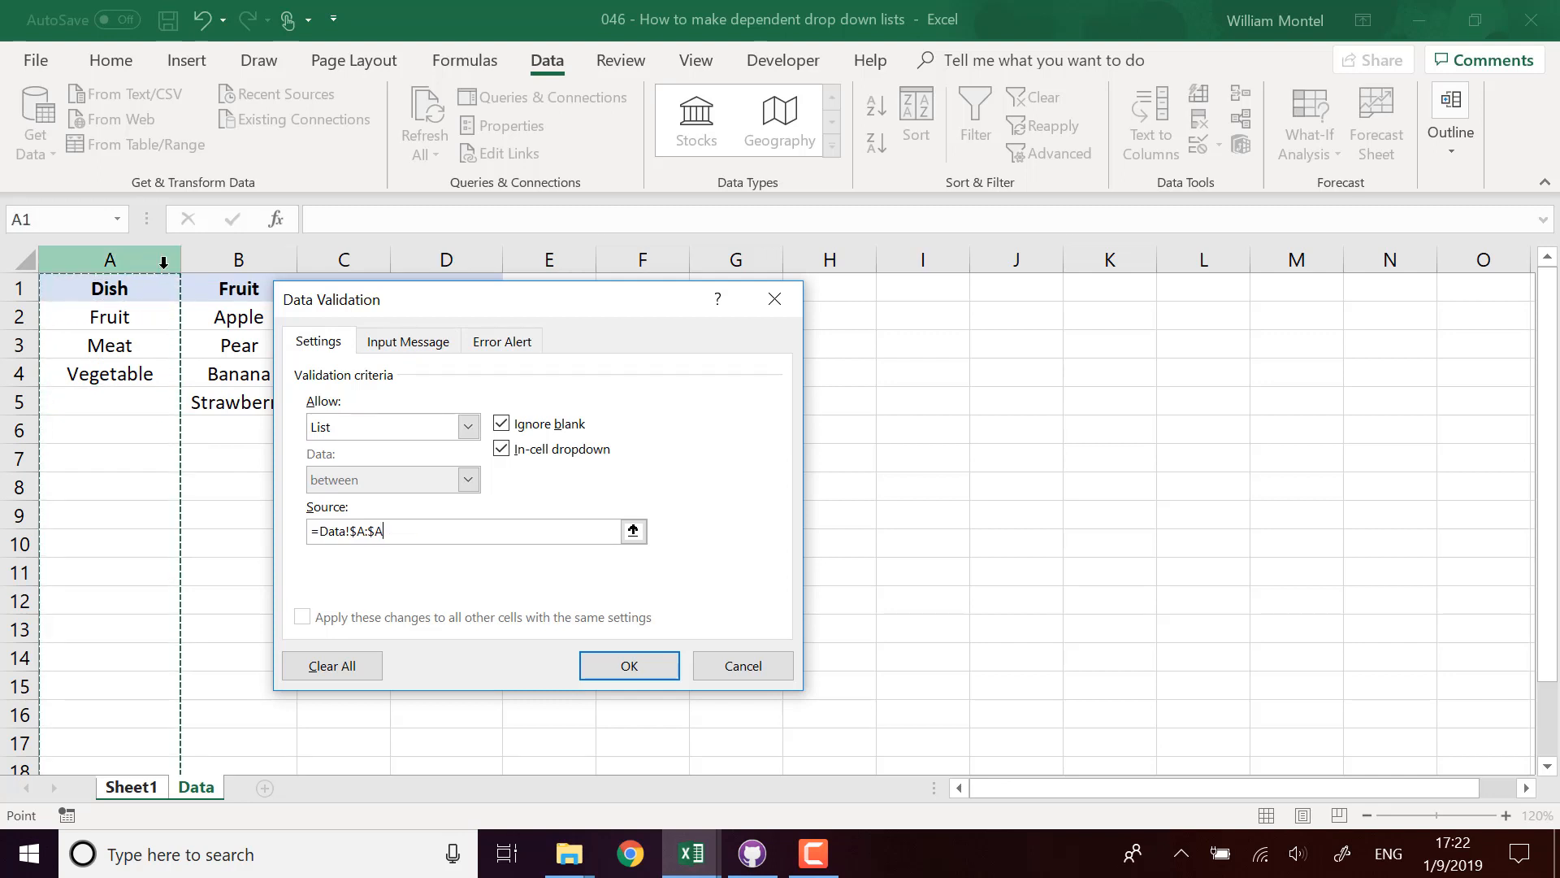
left_click(632, 671)
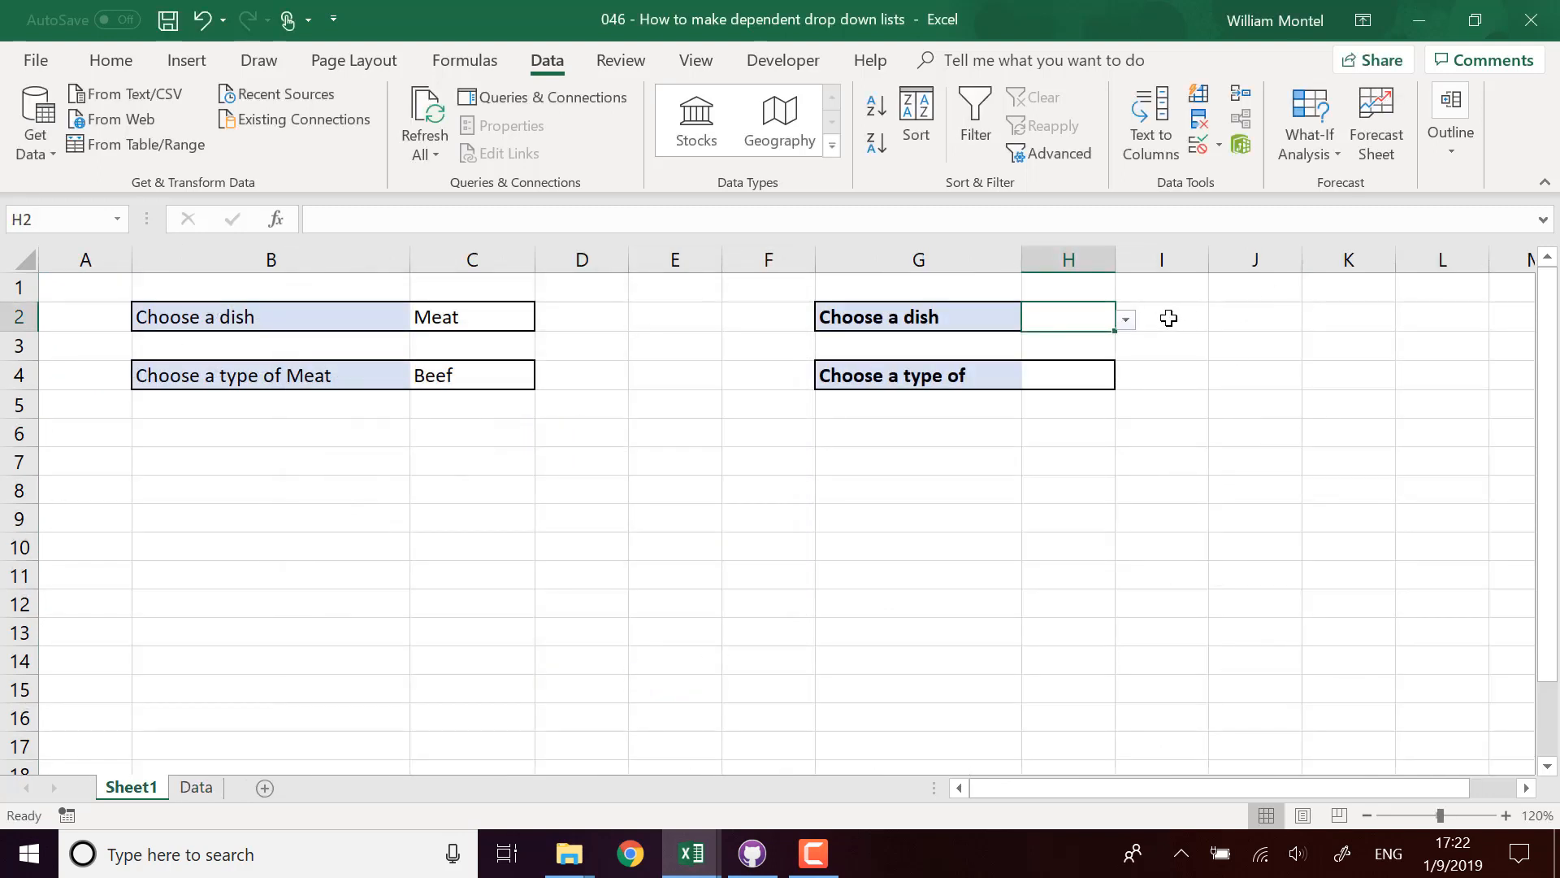
Step: Try the Fruit and Dish options in H2 and settle on Meat, and widen column G slightly to fit its label
left_click(1126, 319)
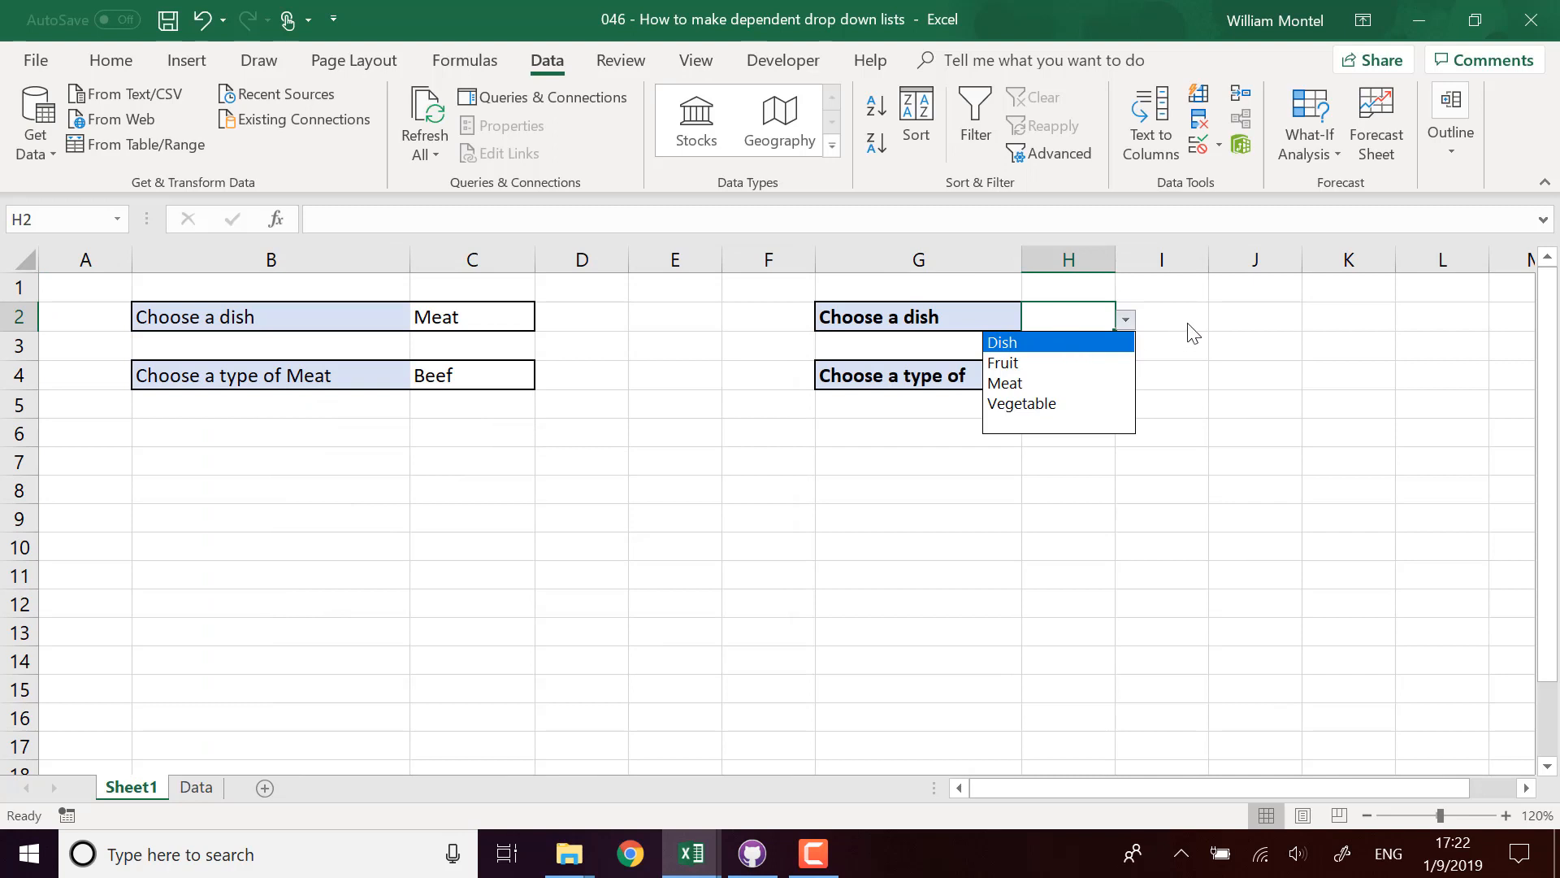
key("Escape")
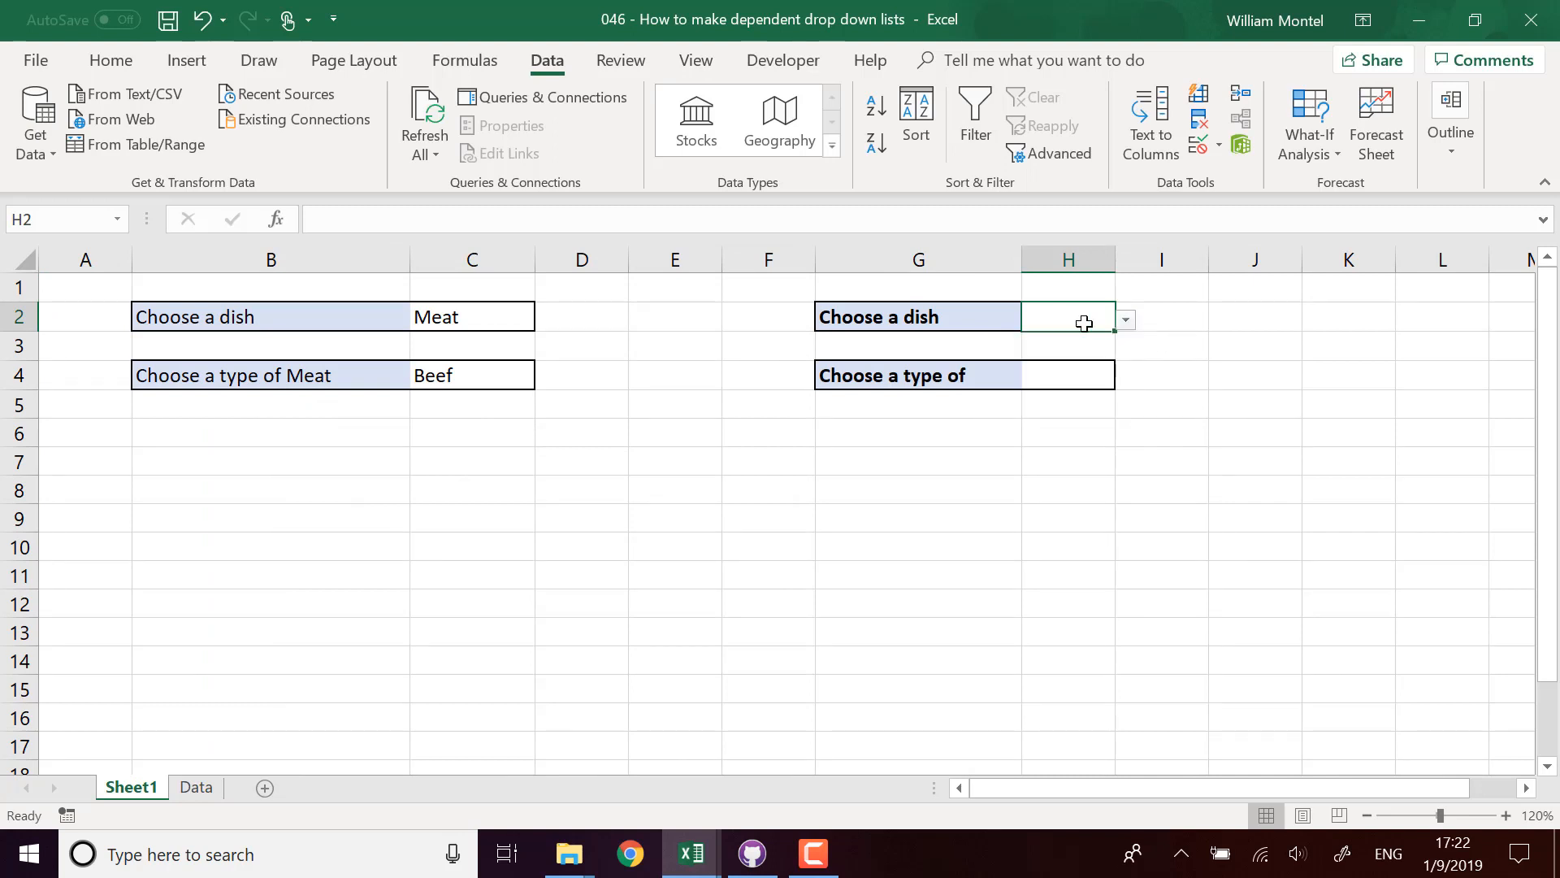
left_click(1126, 319)
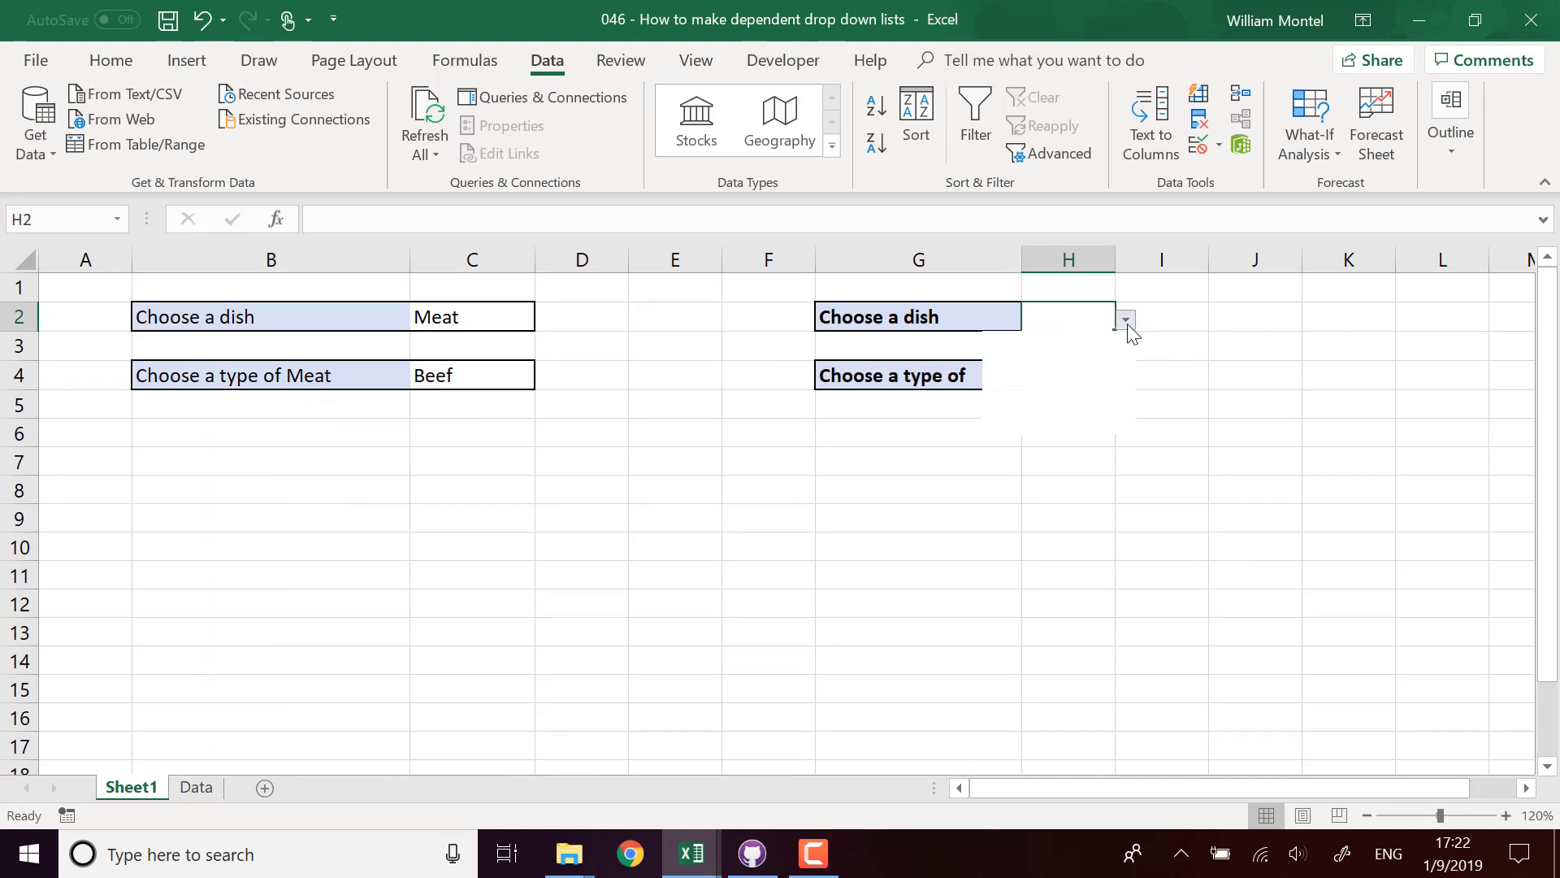
left_click(1062, 360)
left_click(1125, 319)
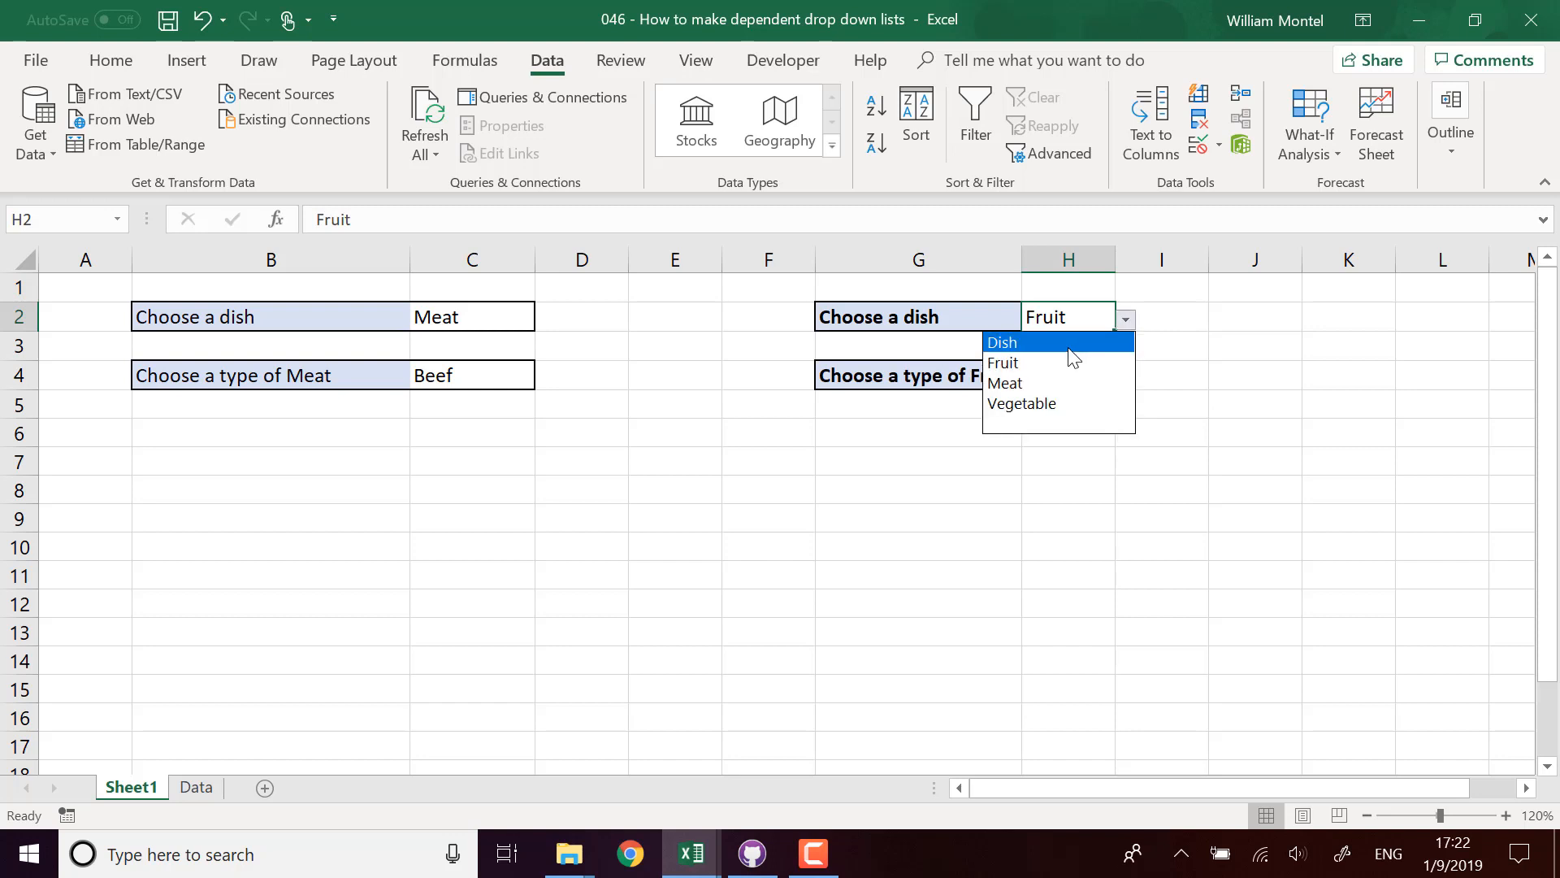
left_click(1069, 343)
left_click(1126, 319)
left_click(1087, 385)
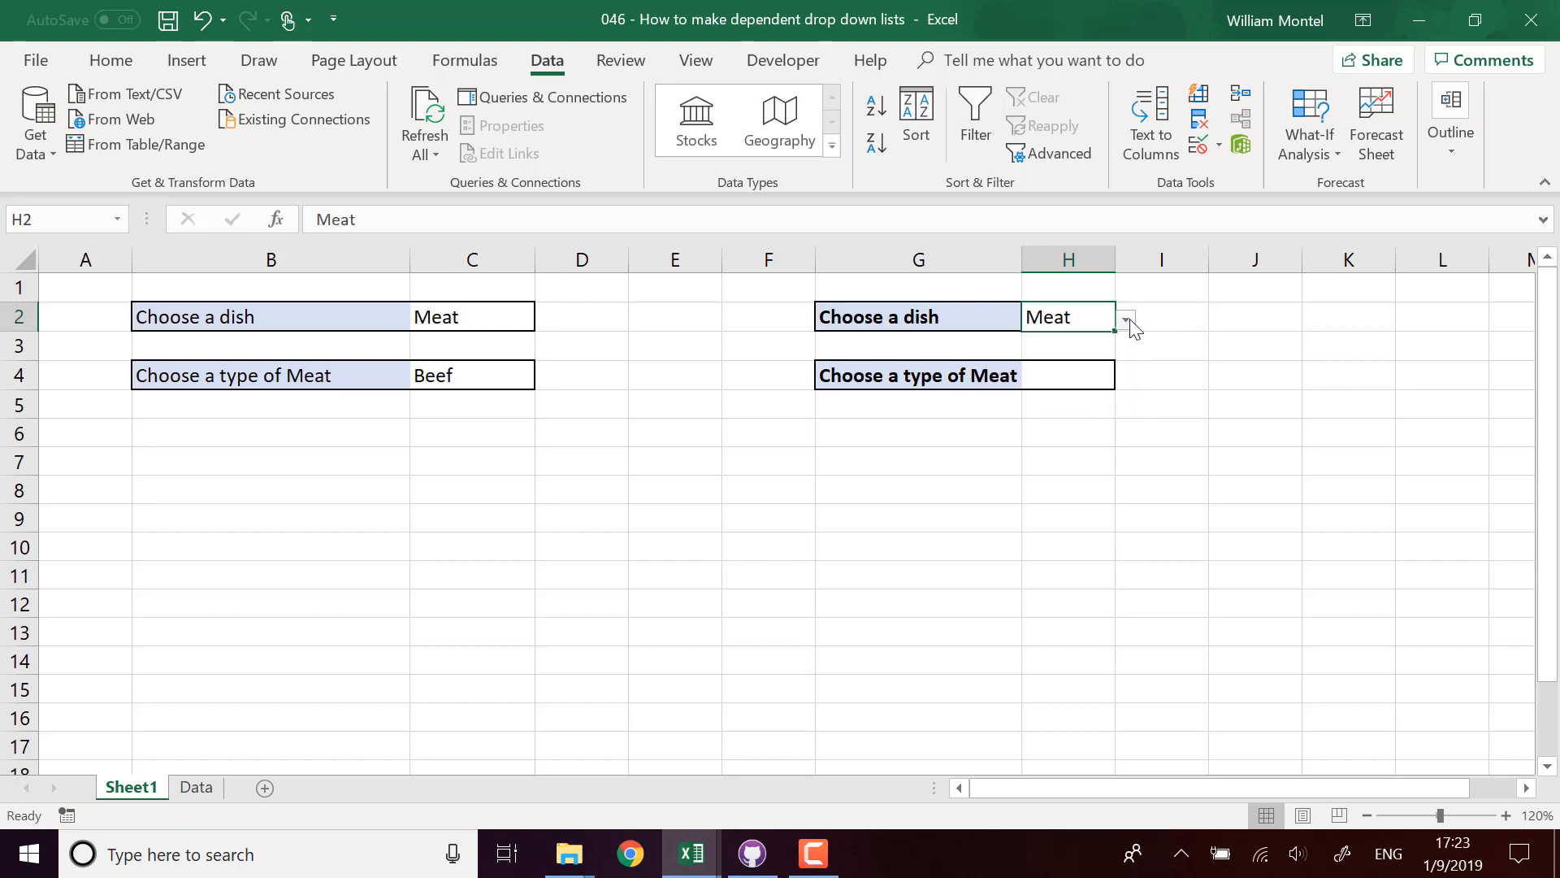
left_click_drag(1021, 259, 1039, 260)
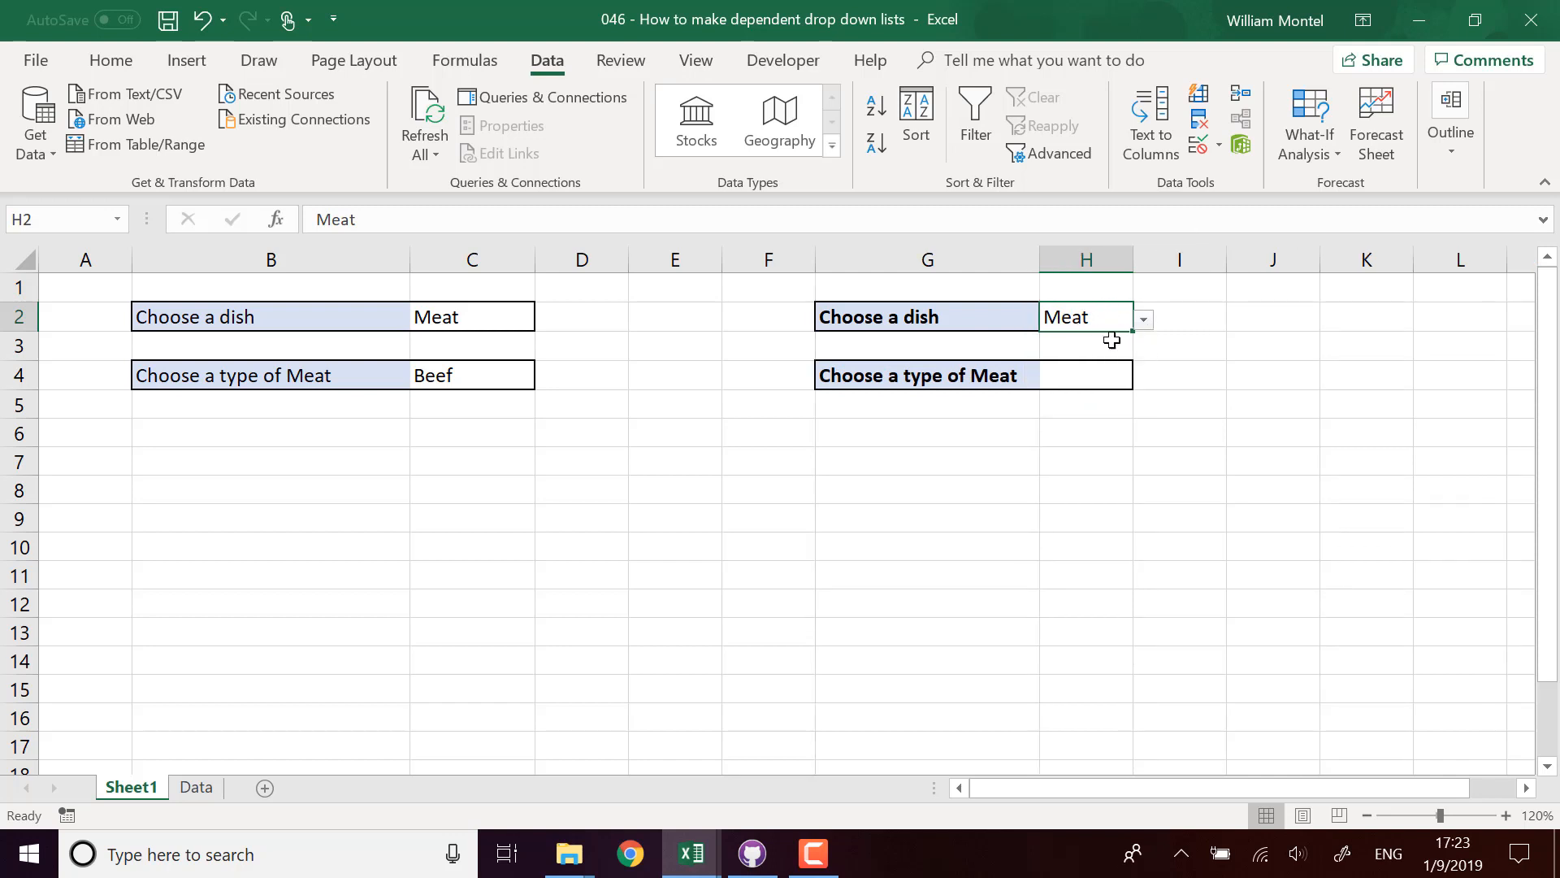
left_click(1100, 381)
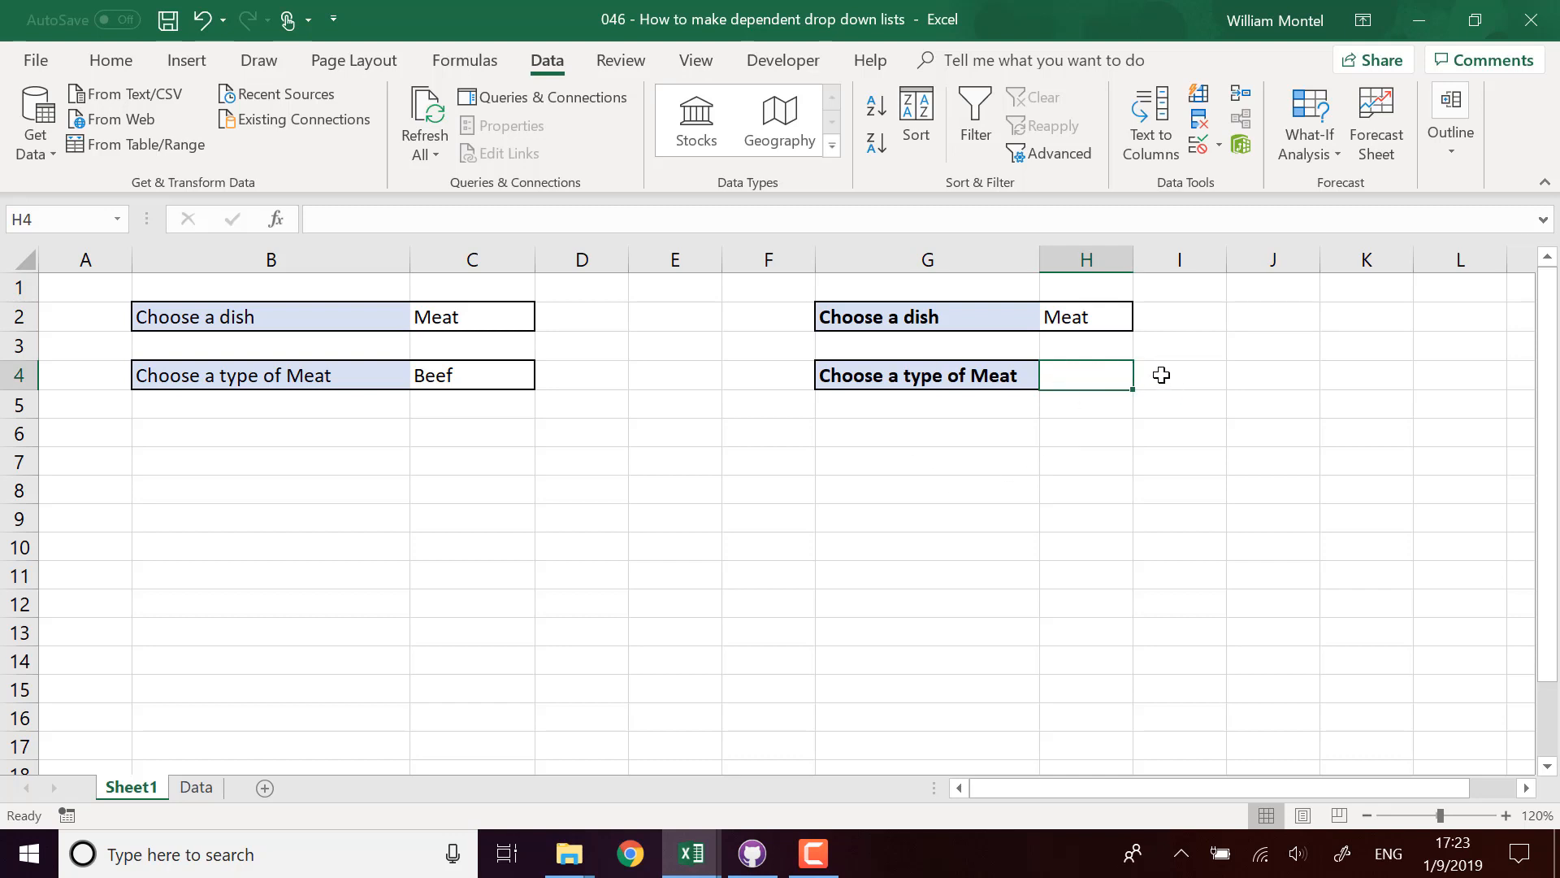
left_click(1086, 313)
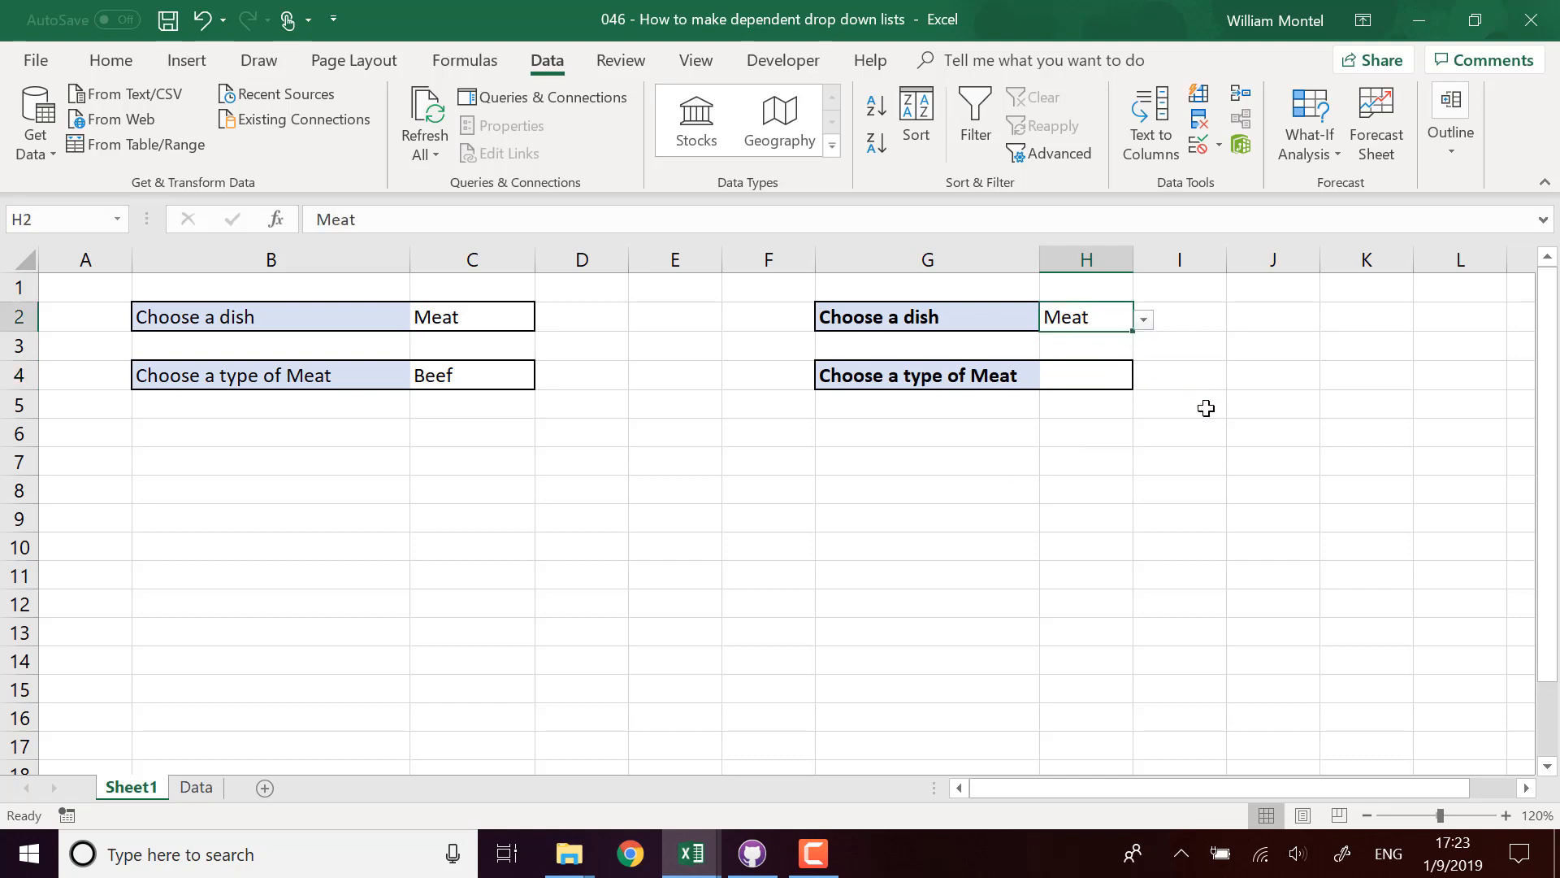
left_click(1107, 377)
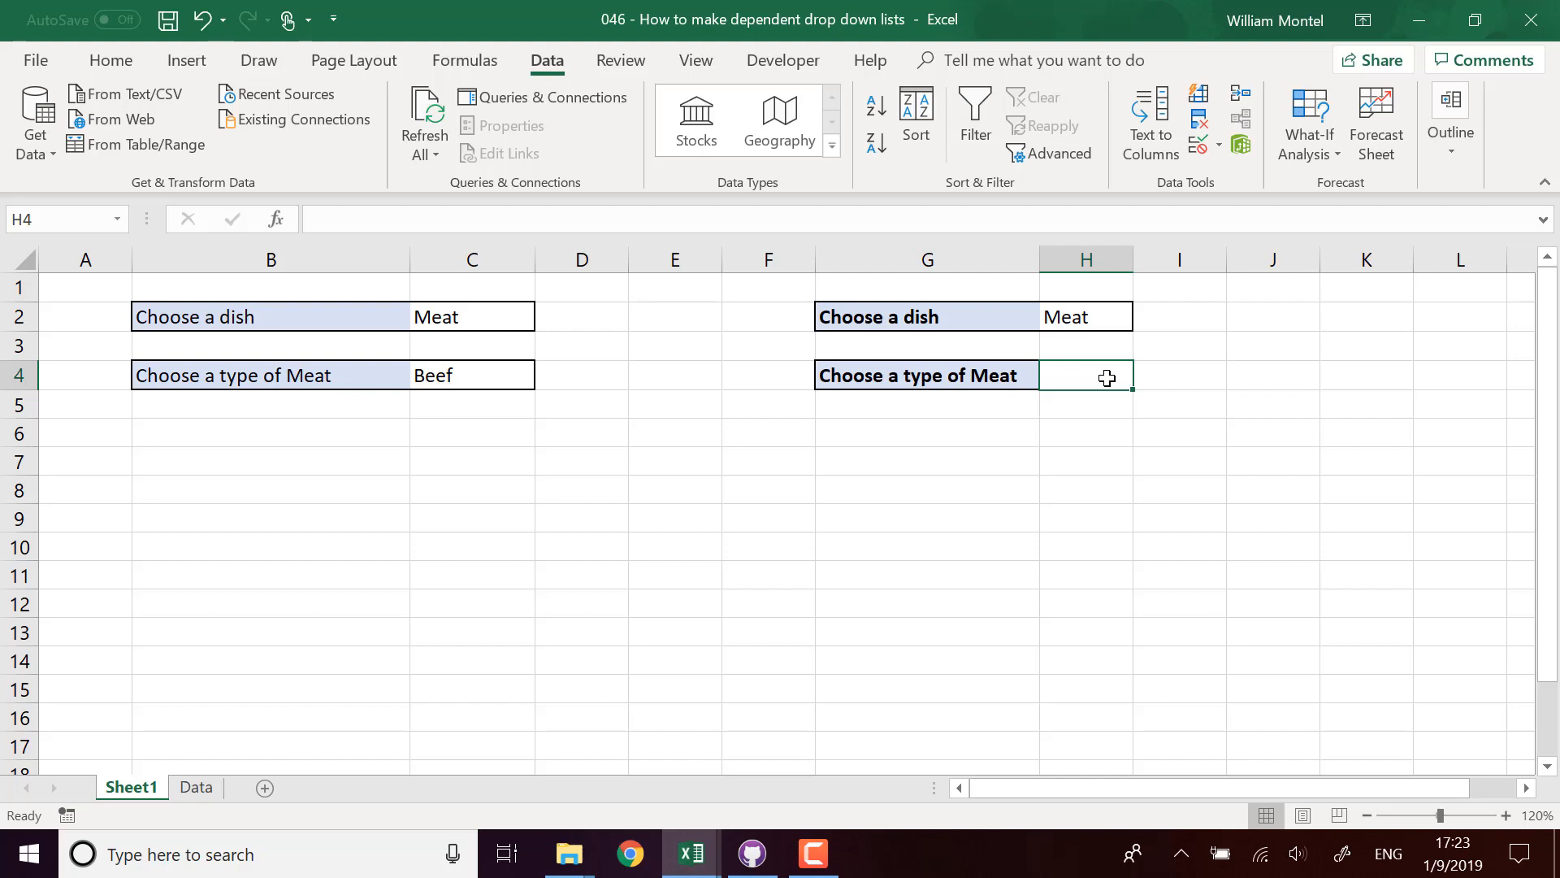
left_click(1089, 314)
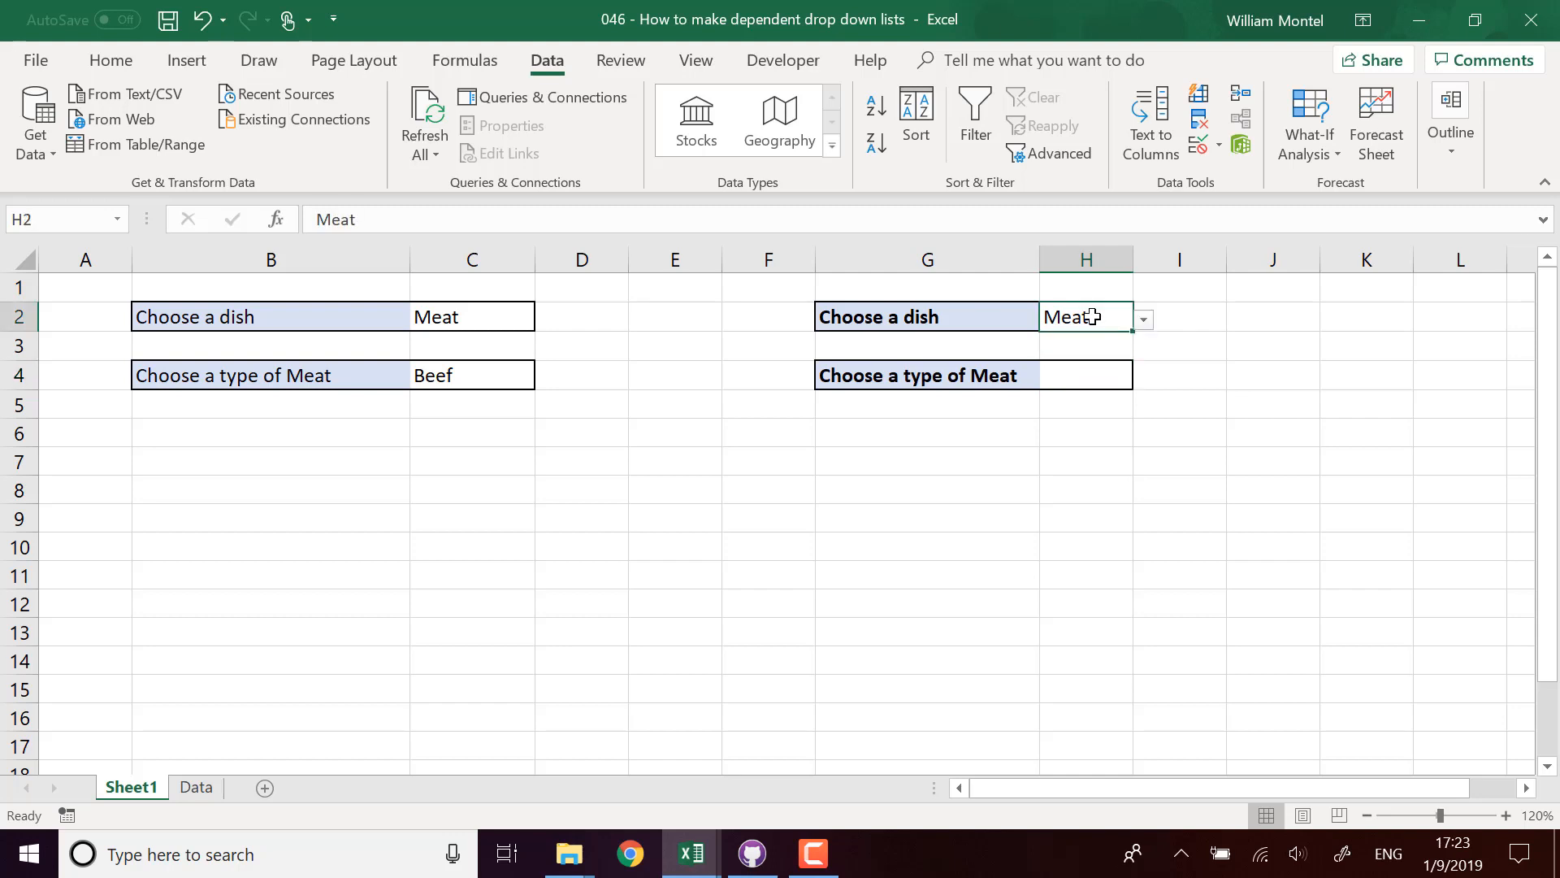
Step: Set data validation for H4 to List and start its source formula with =offset(
left_click(1094, 373)
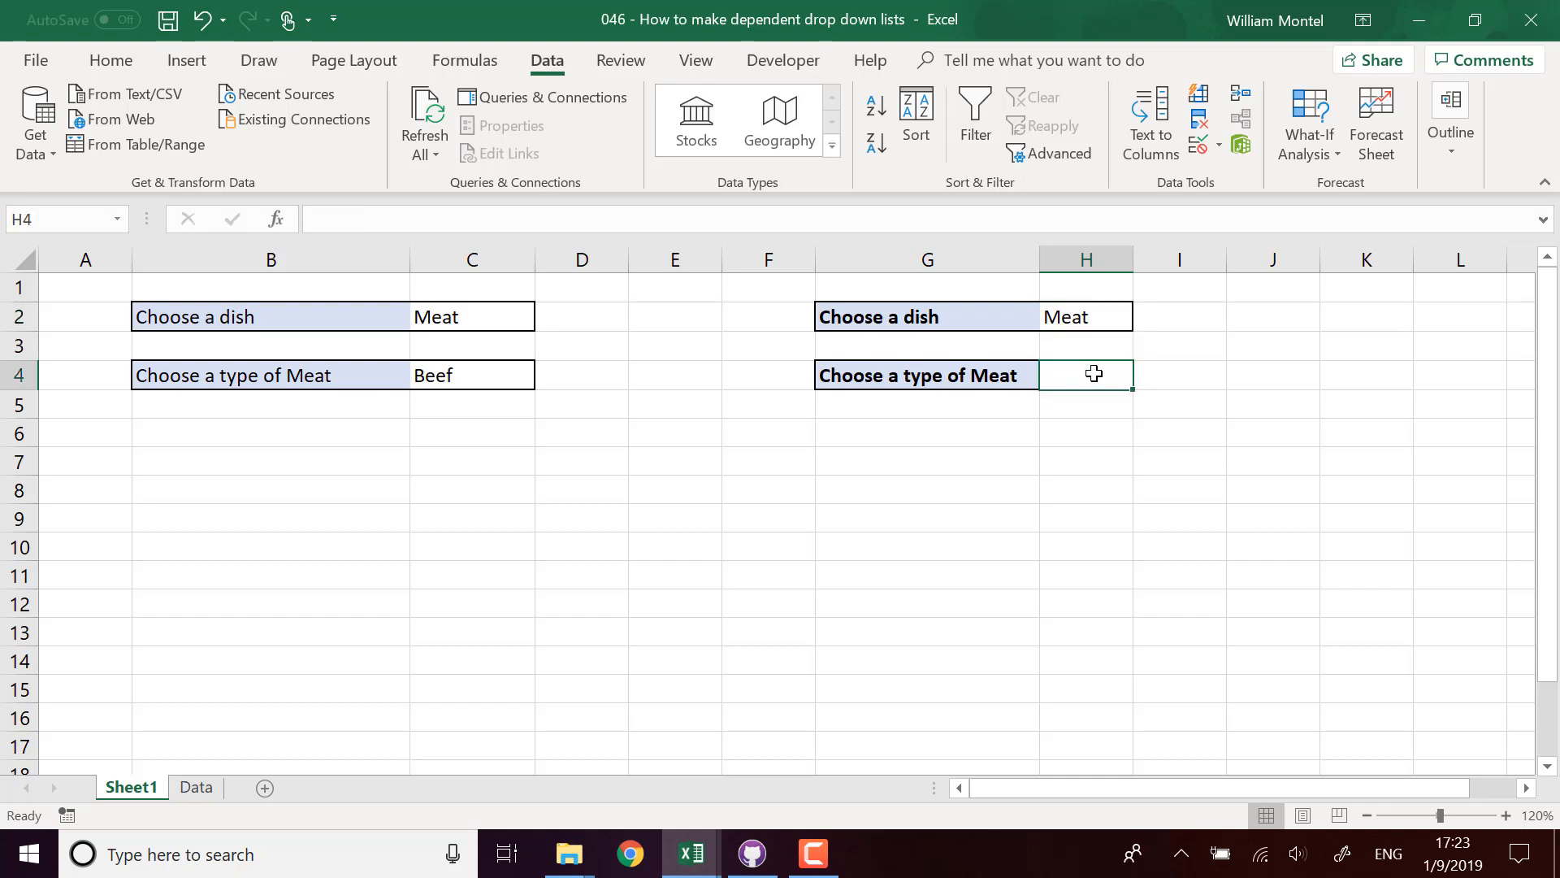
left_click(1199, 146)
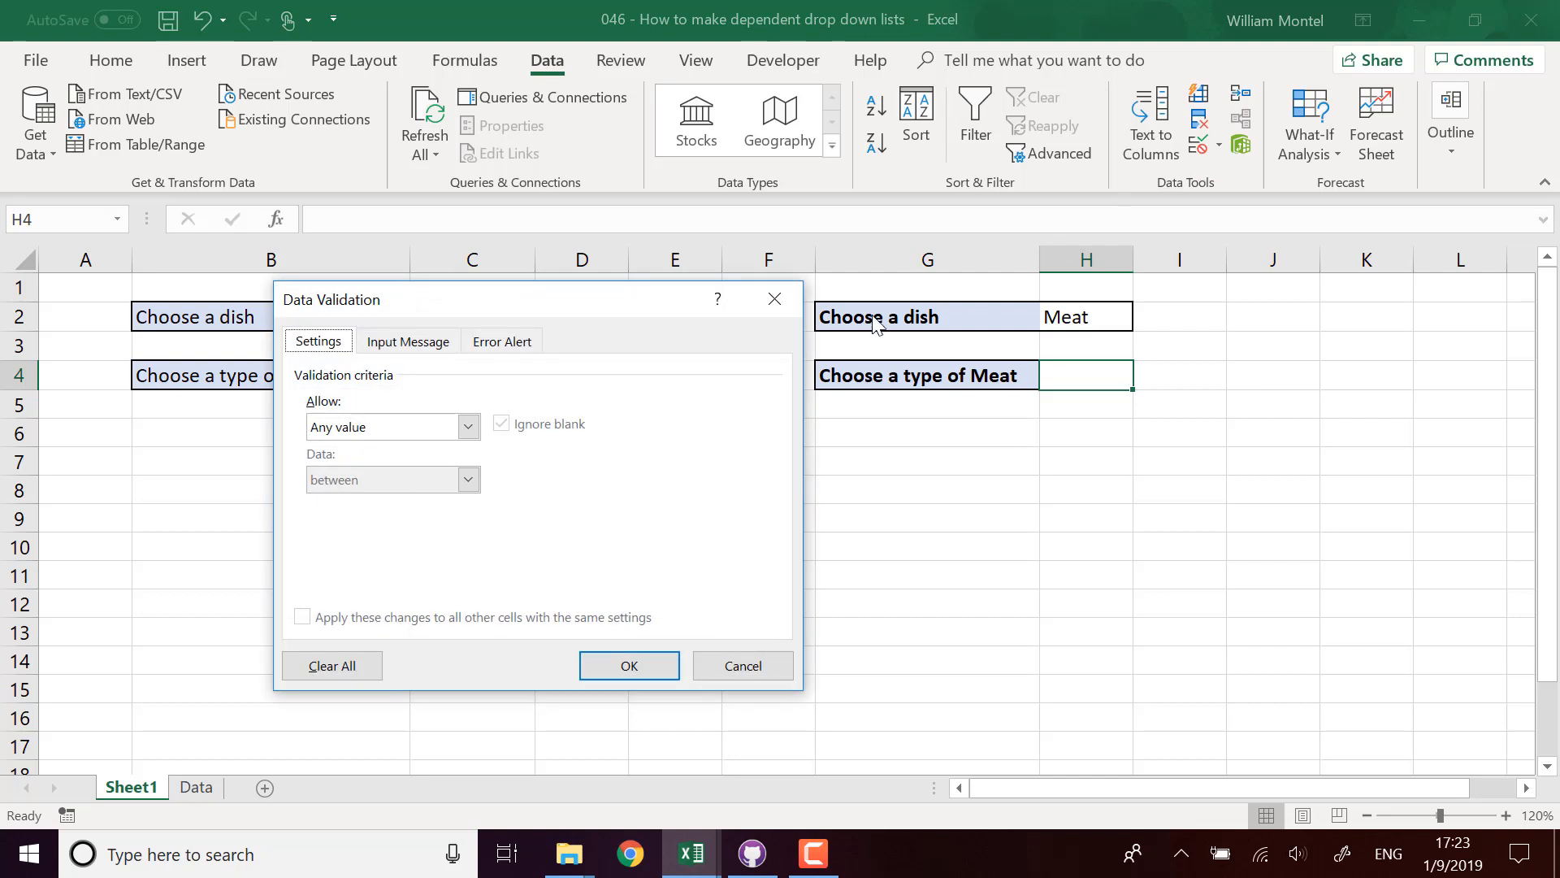
left_click_drag(651, 303, 573, 308)
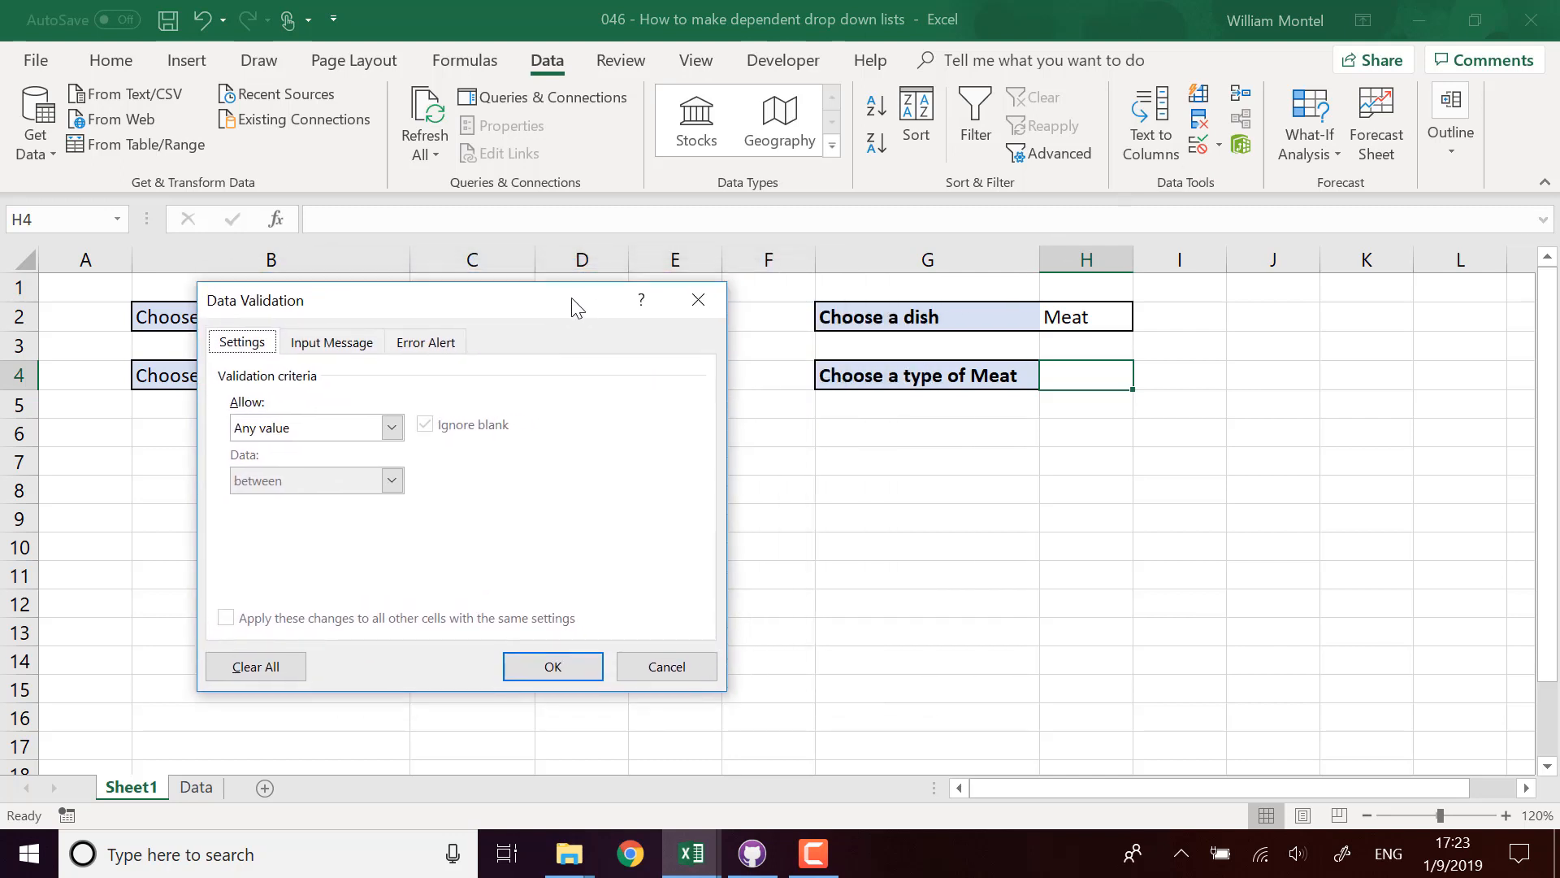
left_click(392, 428)
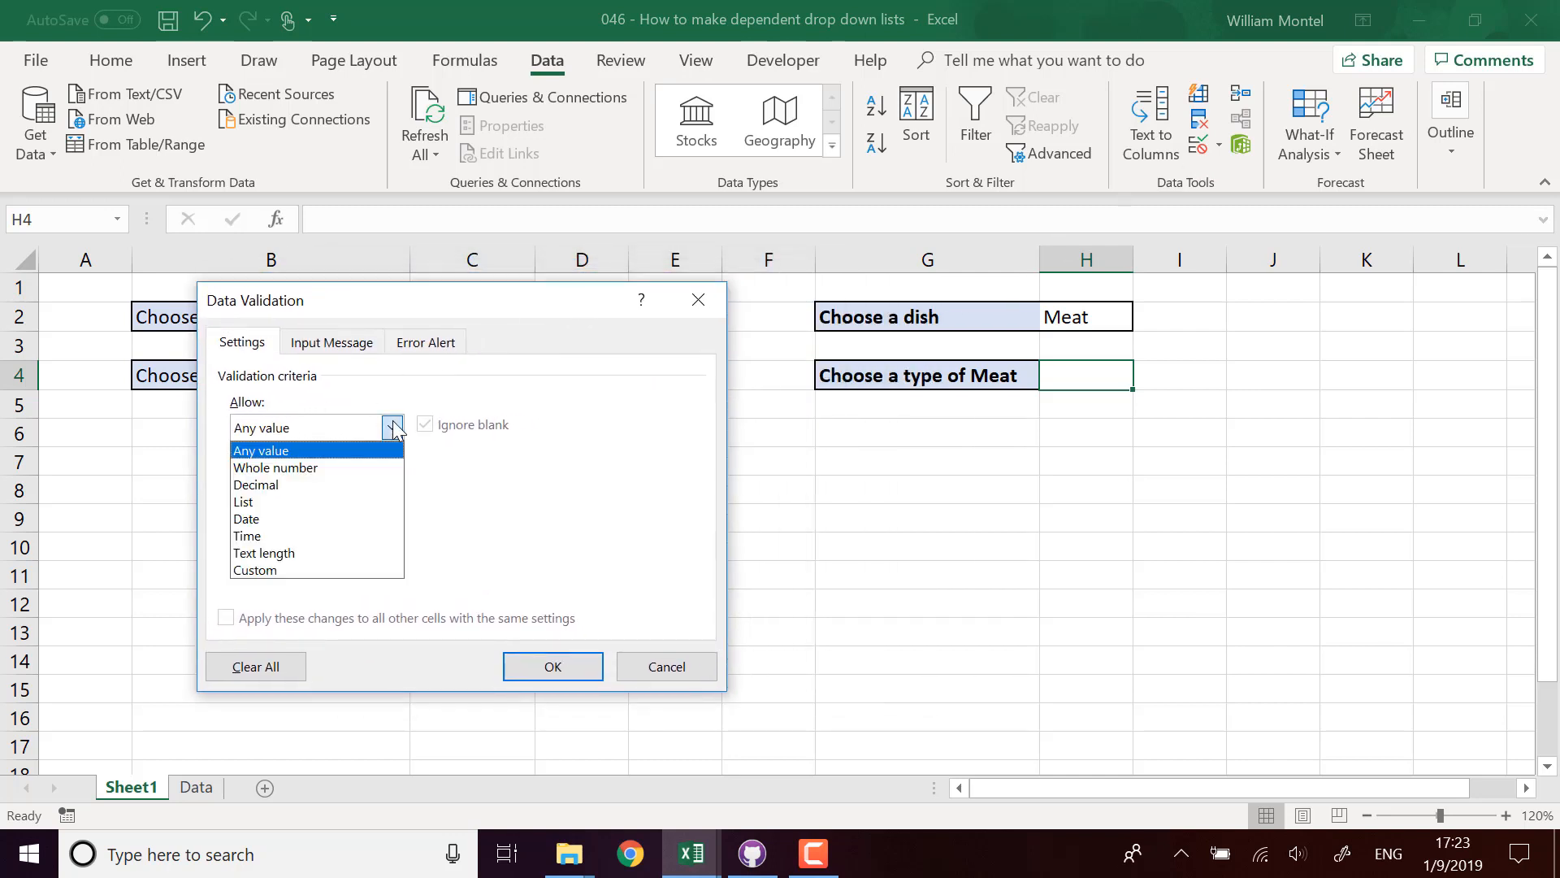
left_click(341, 501)
left_click(347, 530)
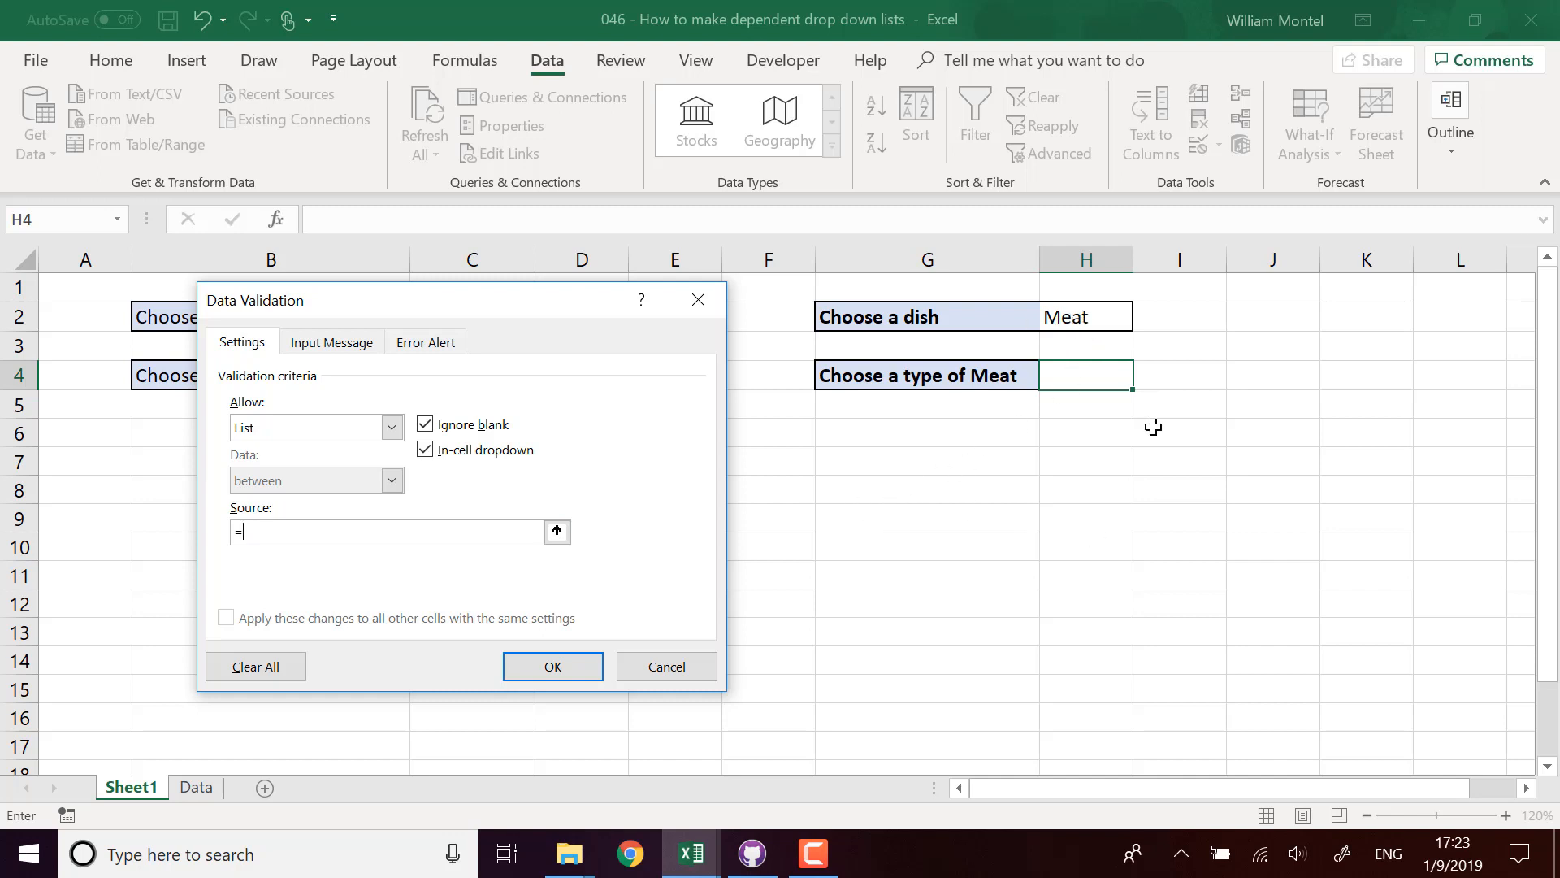
mouse_move(536, 312)
left_mouse_down()
mouse_move(601, 307)
mouse_move(556, 314)
left_mouse_up()
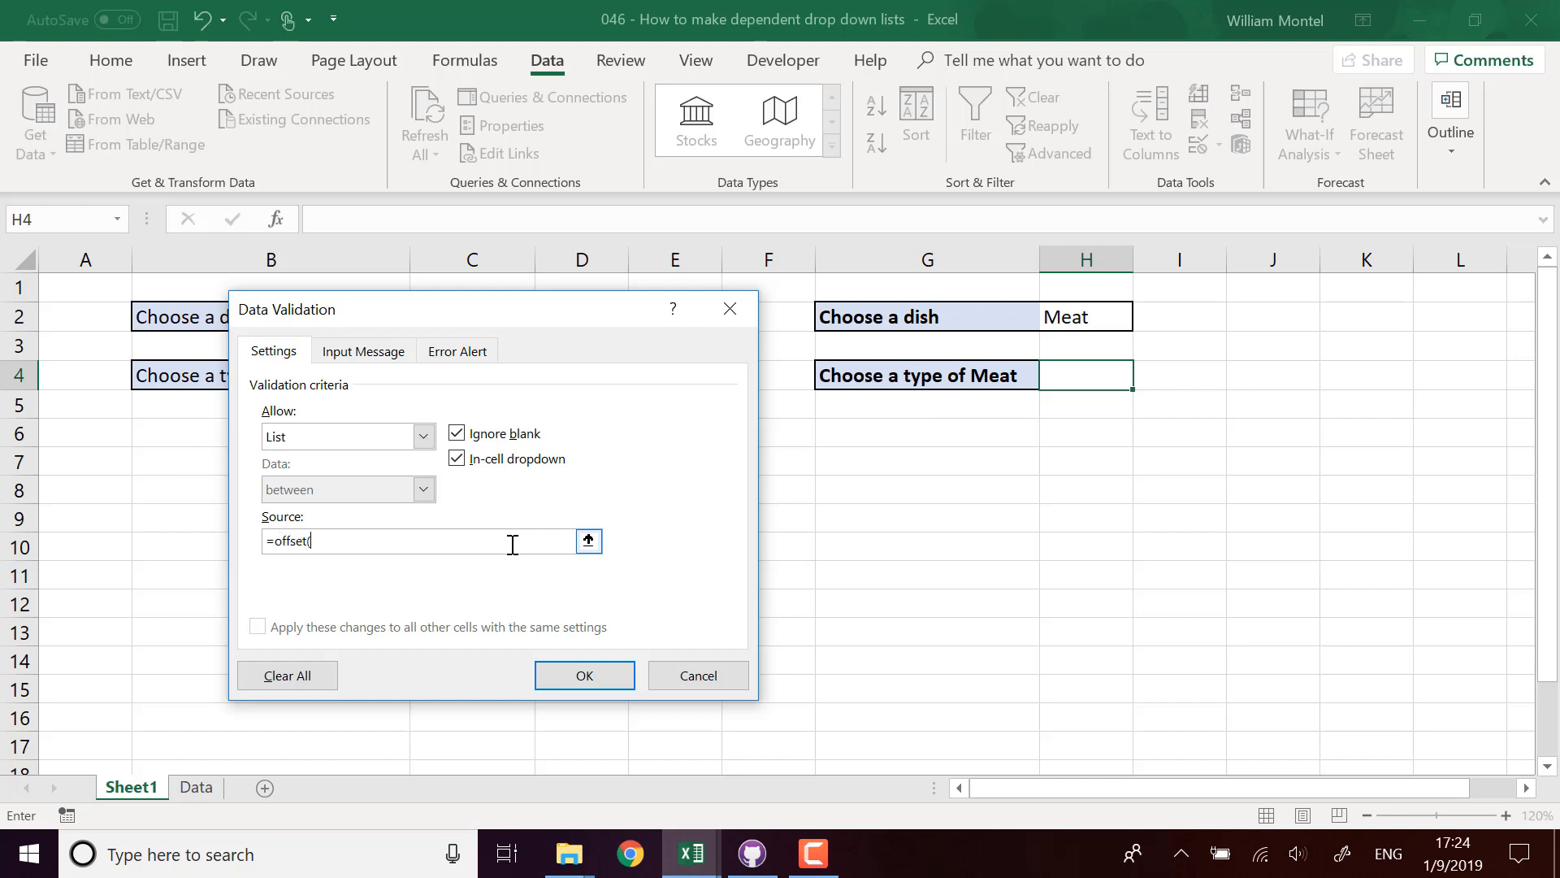
Step: Use column A of the Data sheet as the OFFSET reference and set the row offset to 0, giving =offset(Data!$A:$A,0,
left_click(208, 795)
left_click(116, 260)
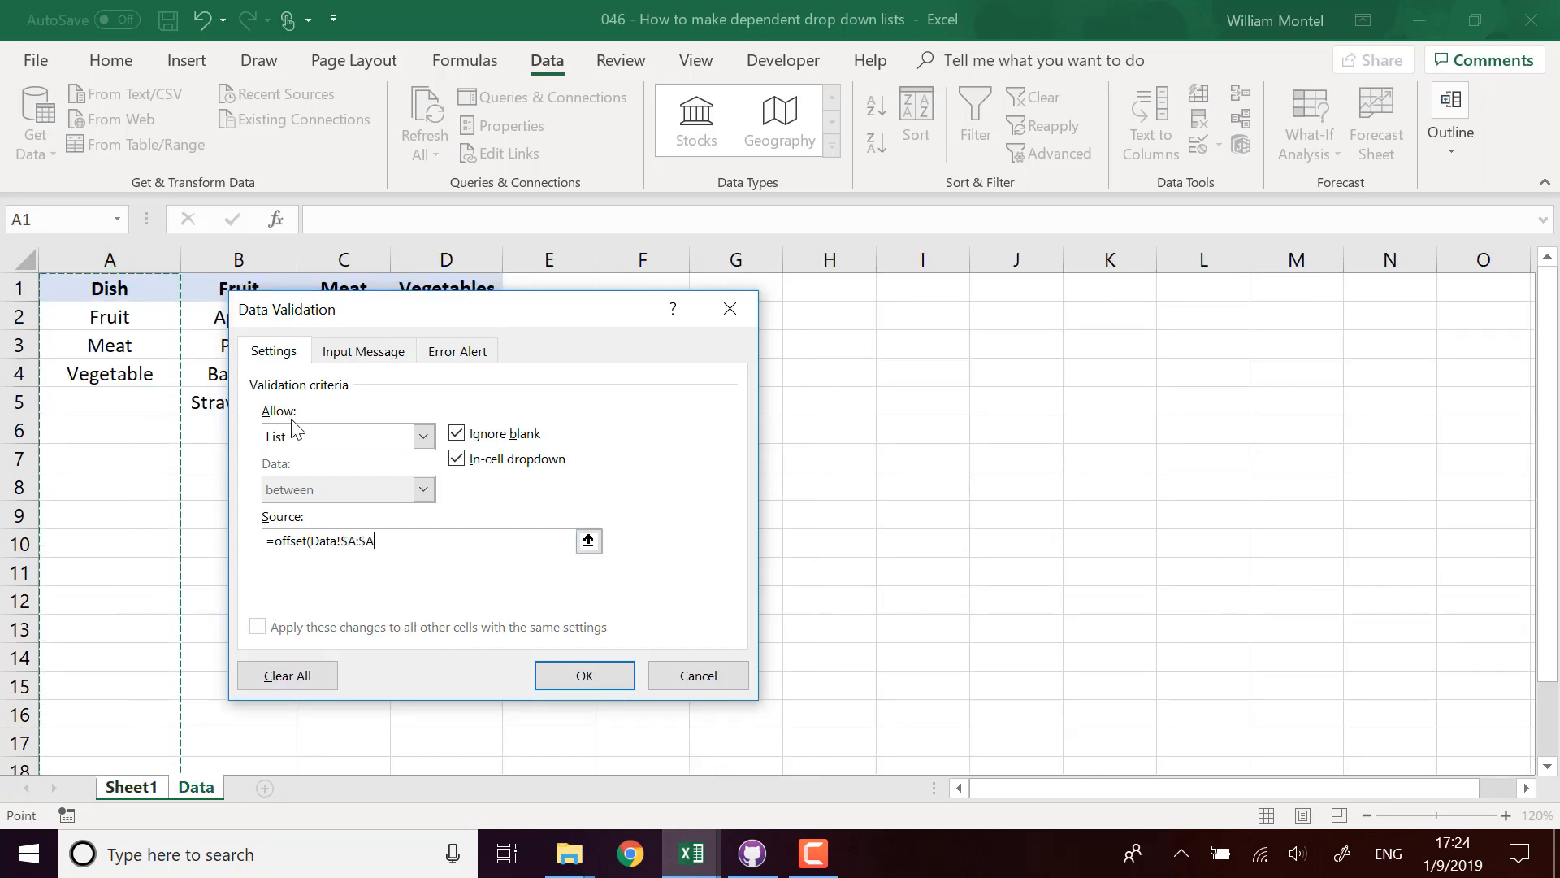
left_click_drag(402, 310, 598, 318)
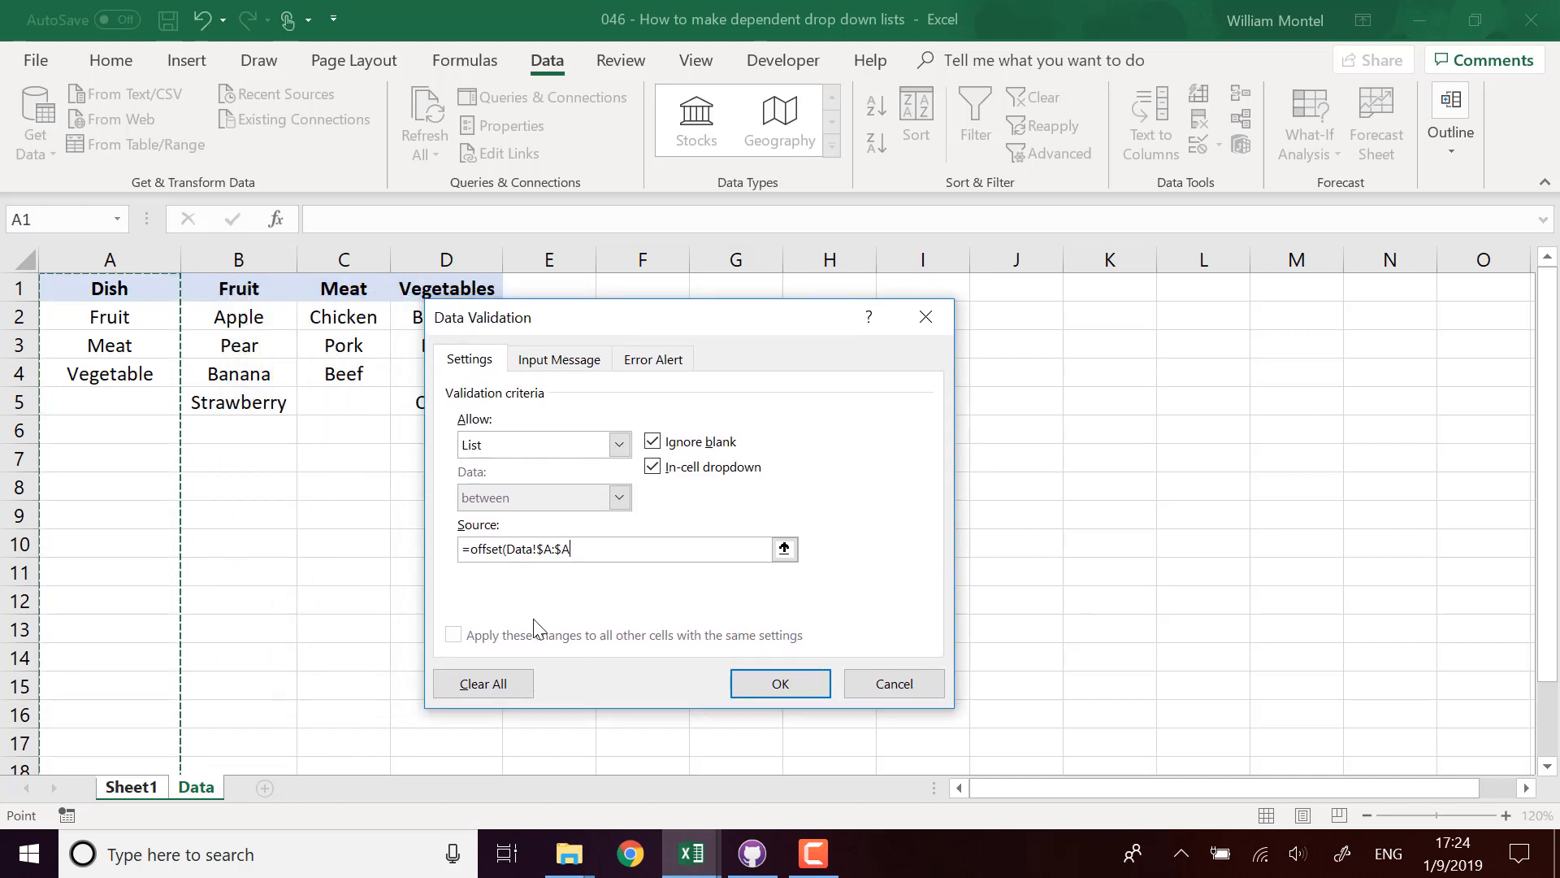
type(",0,")
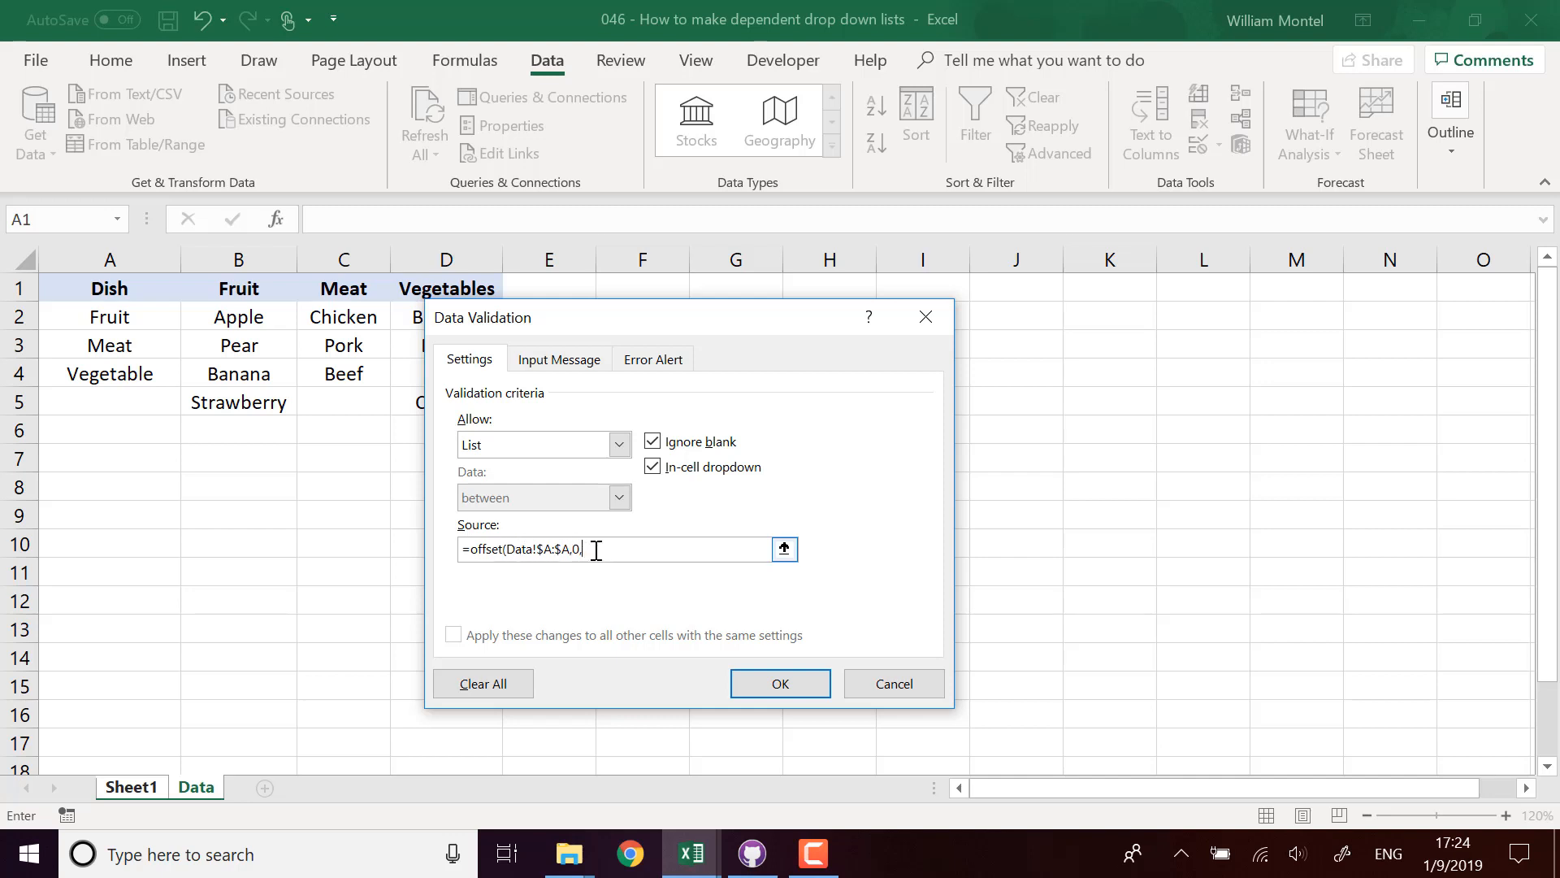
Step: Add a MATCH function as the column offset, with H2 on Sheet1 as its lookup value, giving match($H$2
left_click_drag(715, 321, 920, 322)
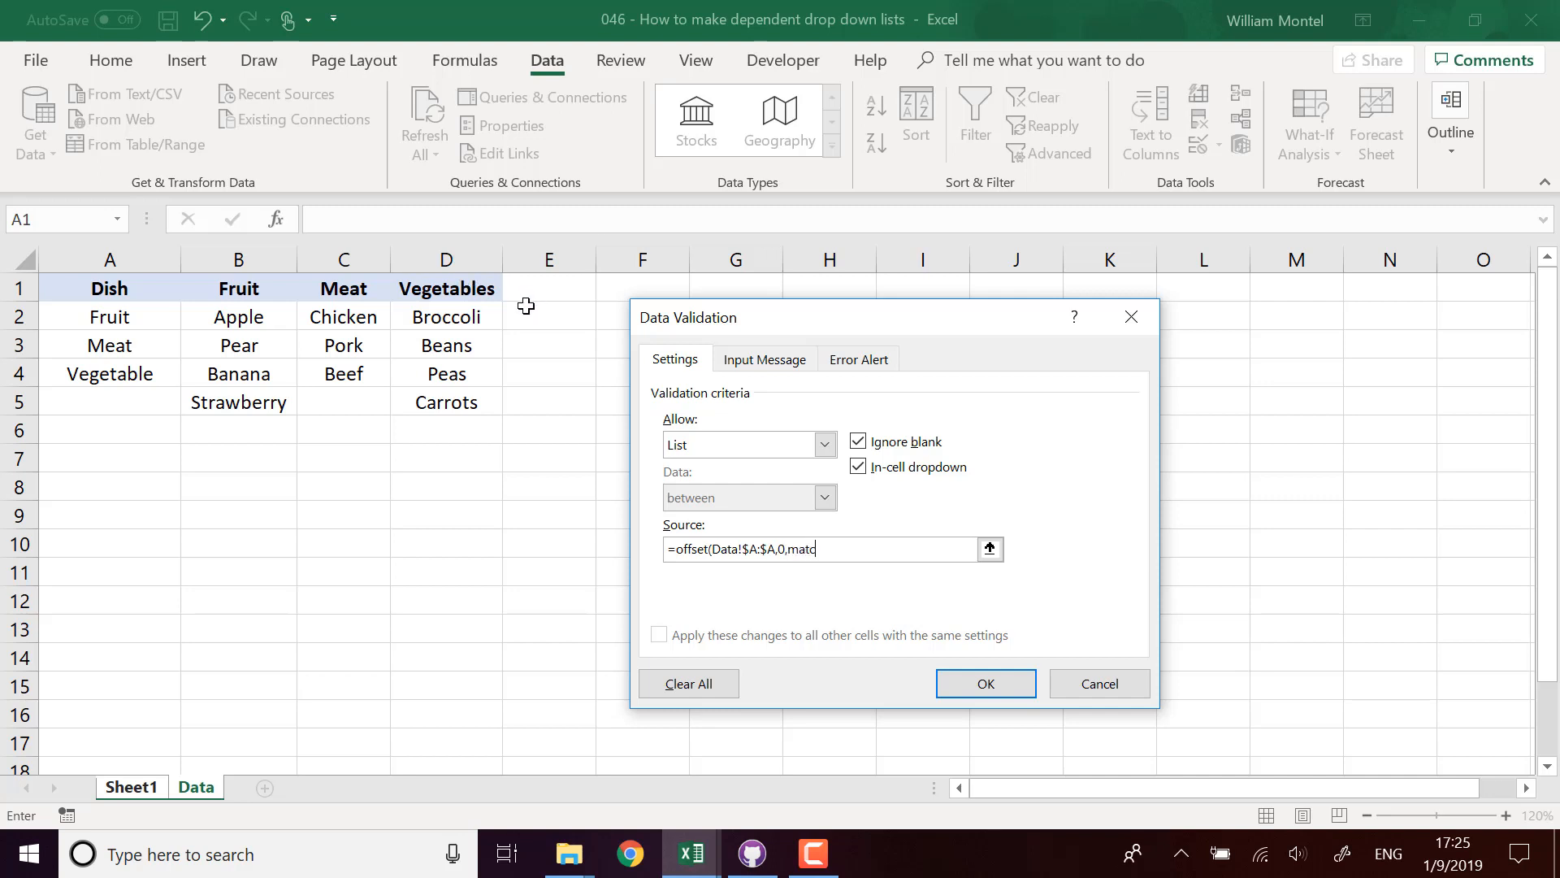
left_click(135, 795)
left_click_drag(863, 324, 420, 318)
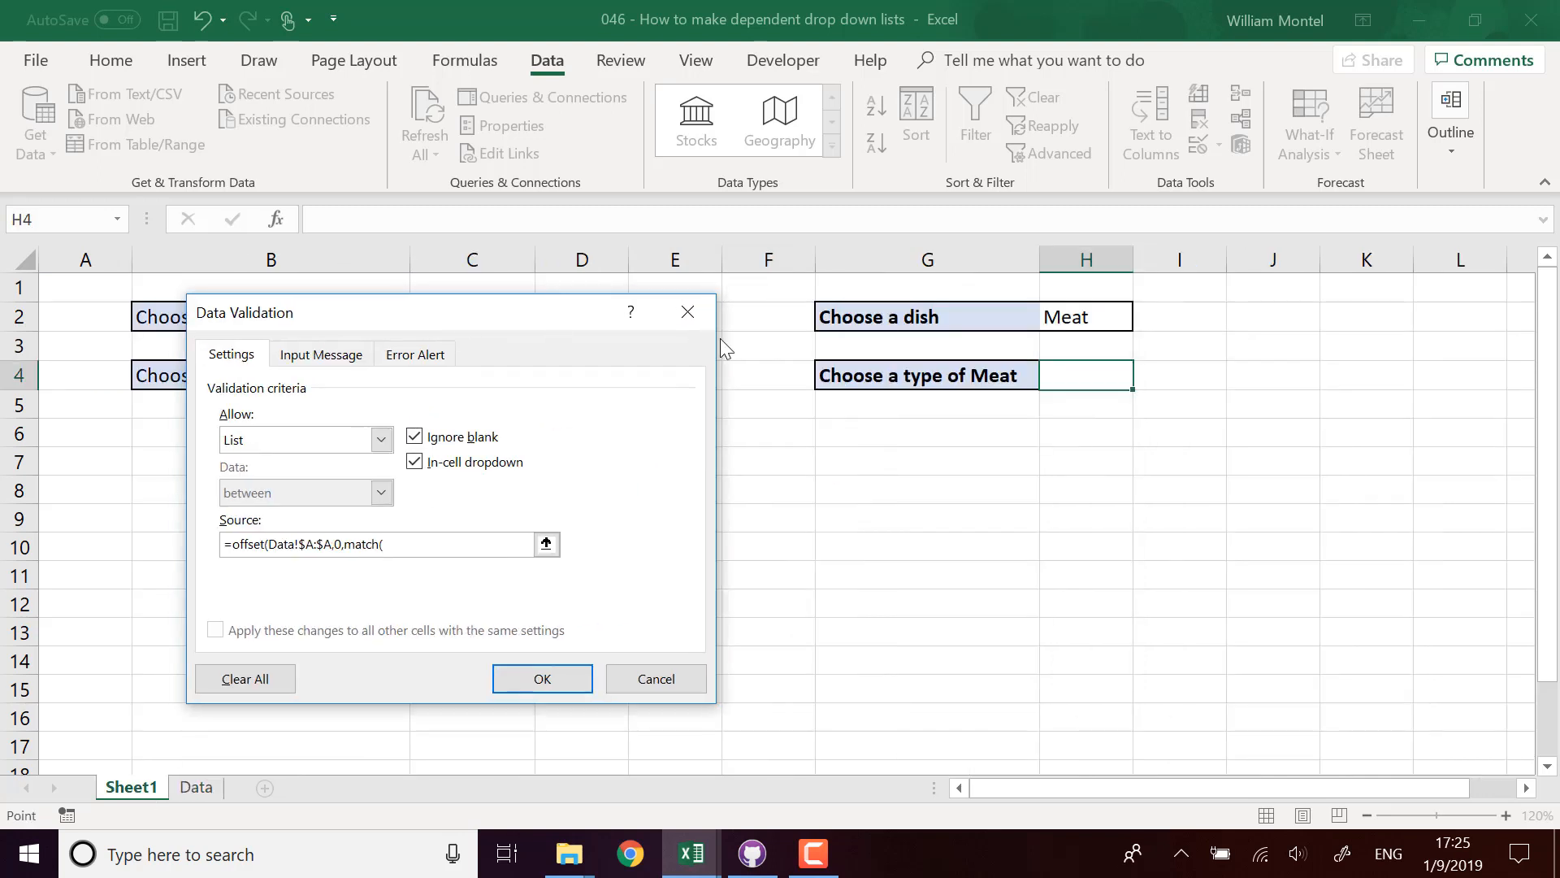
left_click(1091, 320)
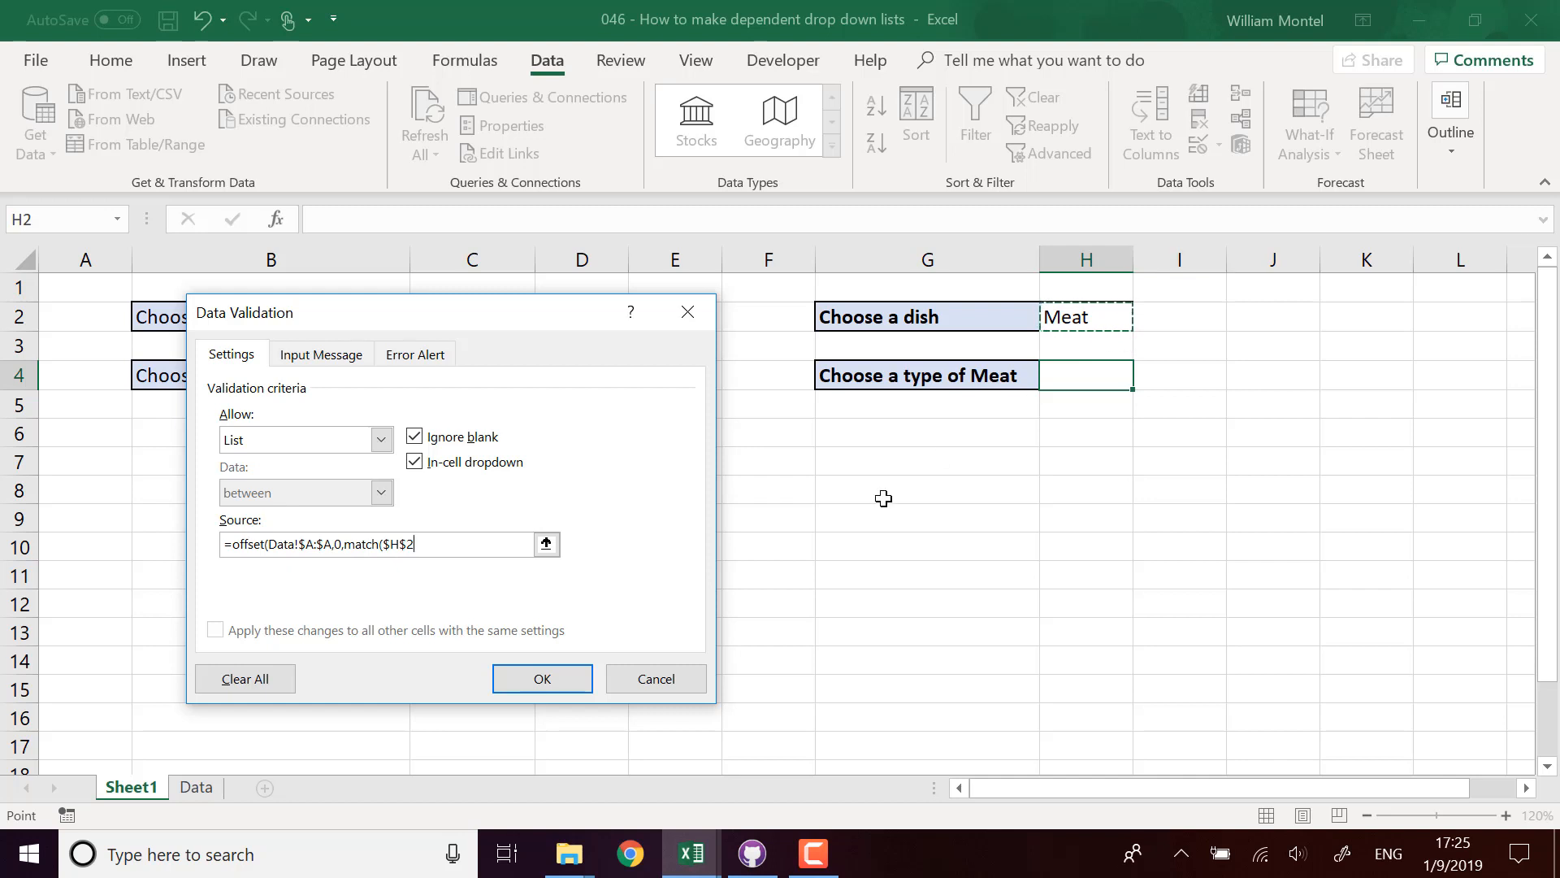
left_click(195, 787)
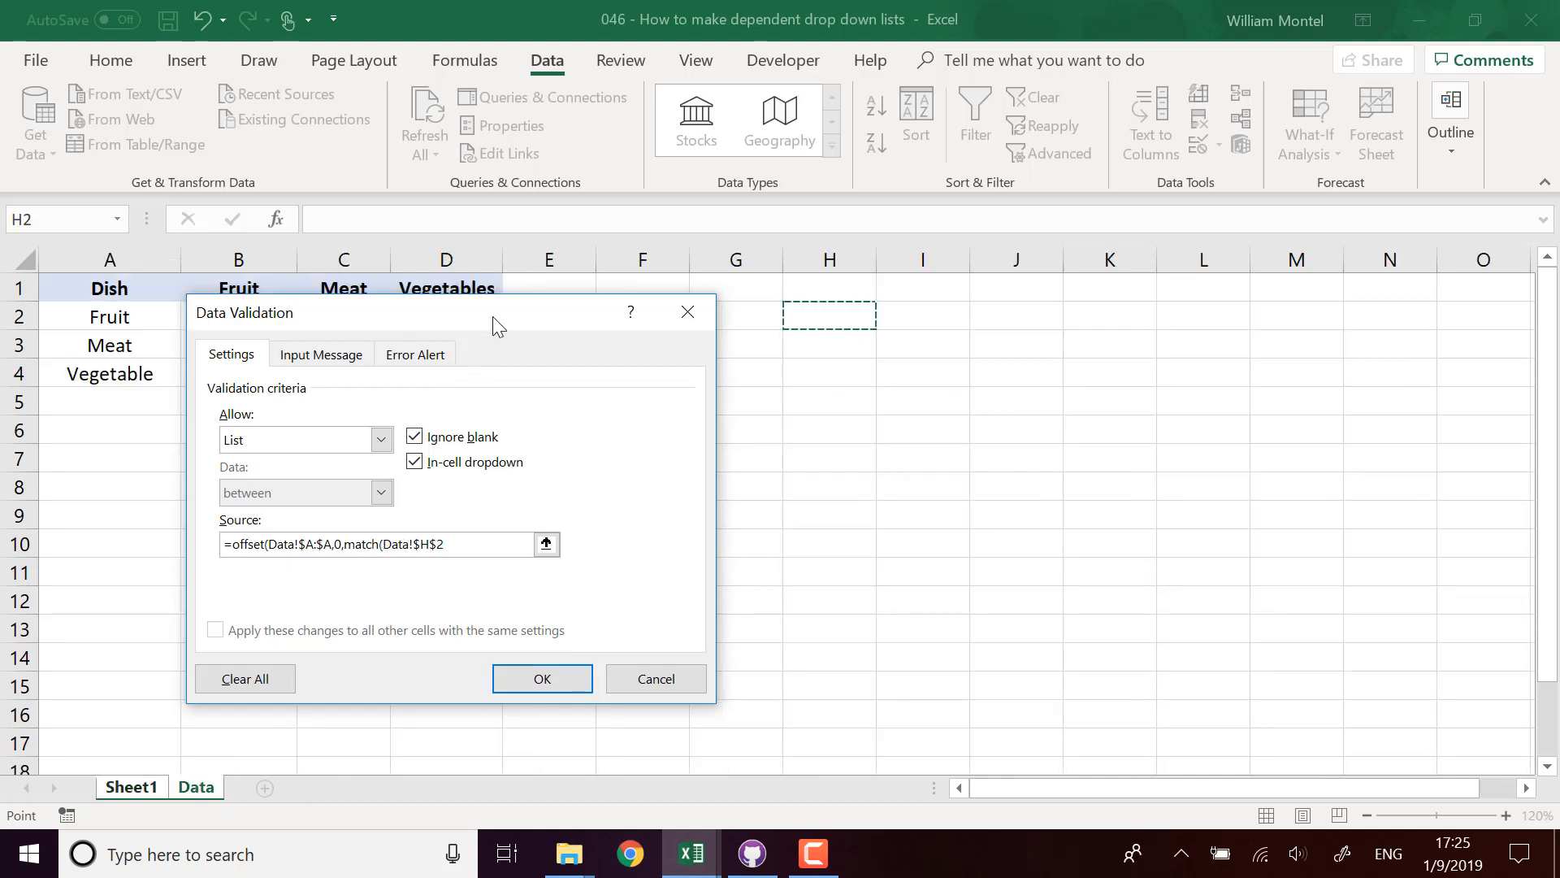
left_click_drag(492, 315, 605, 369)
left_click(25, 290)
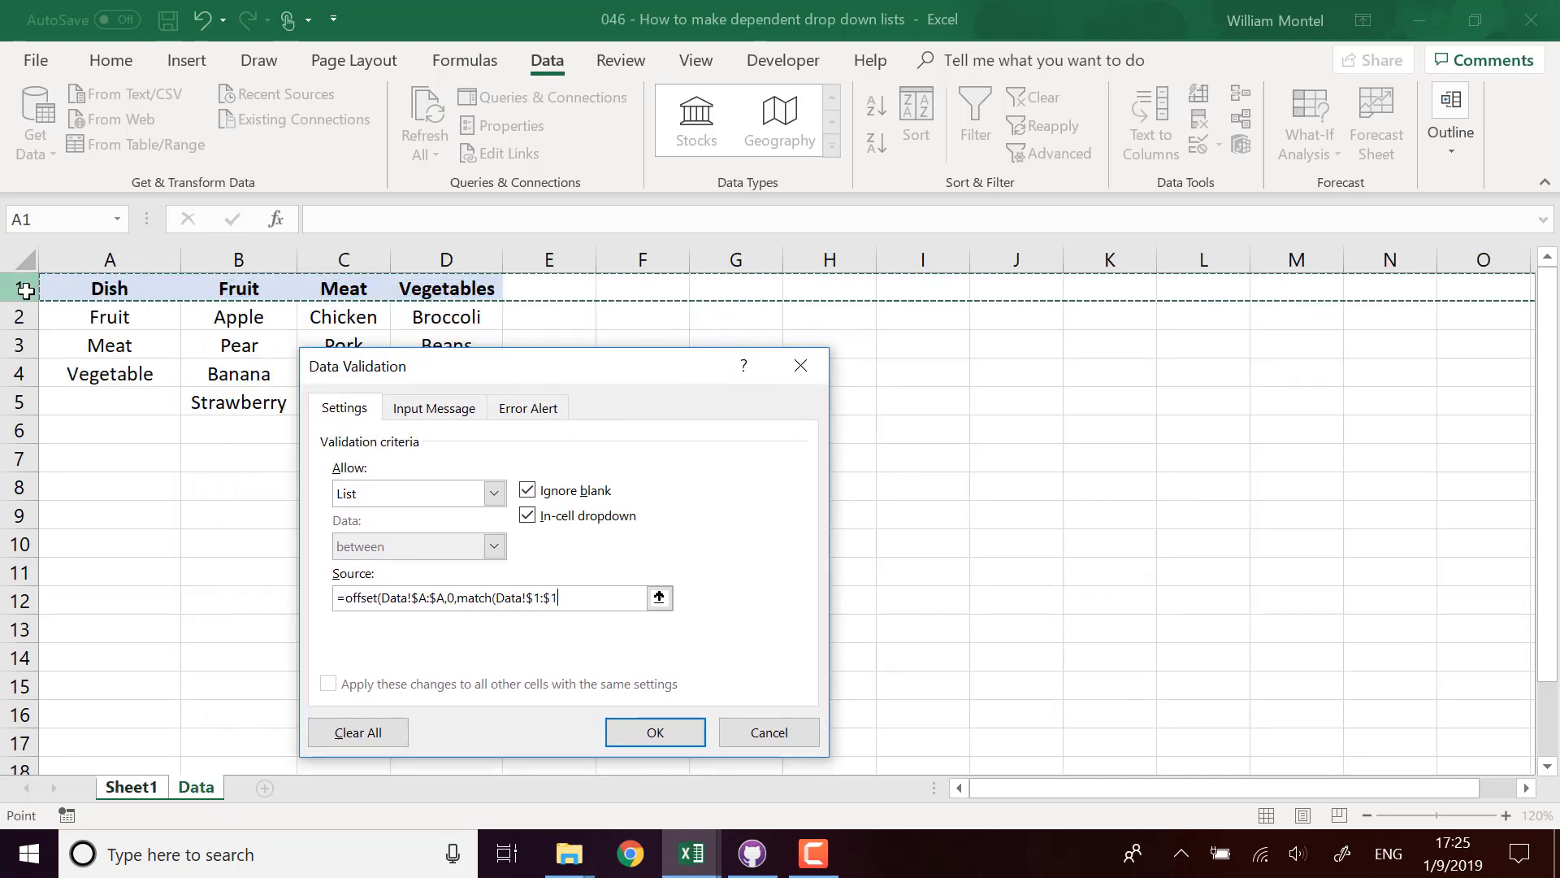
Step: Restore H2 on Sheet1 as the MATCH lookup value and use row 1 of the Data sheet as the lookup array, giving match($H$2,Data!$1:$1
left_click(161, 785)
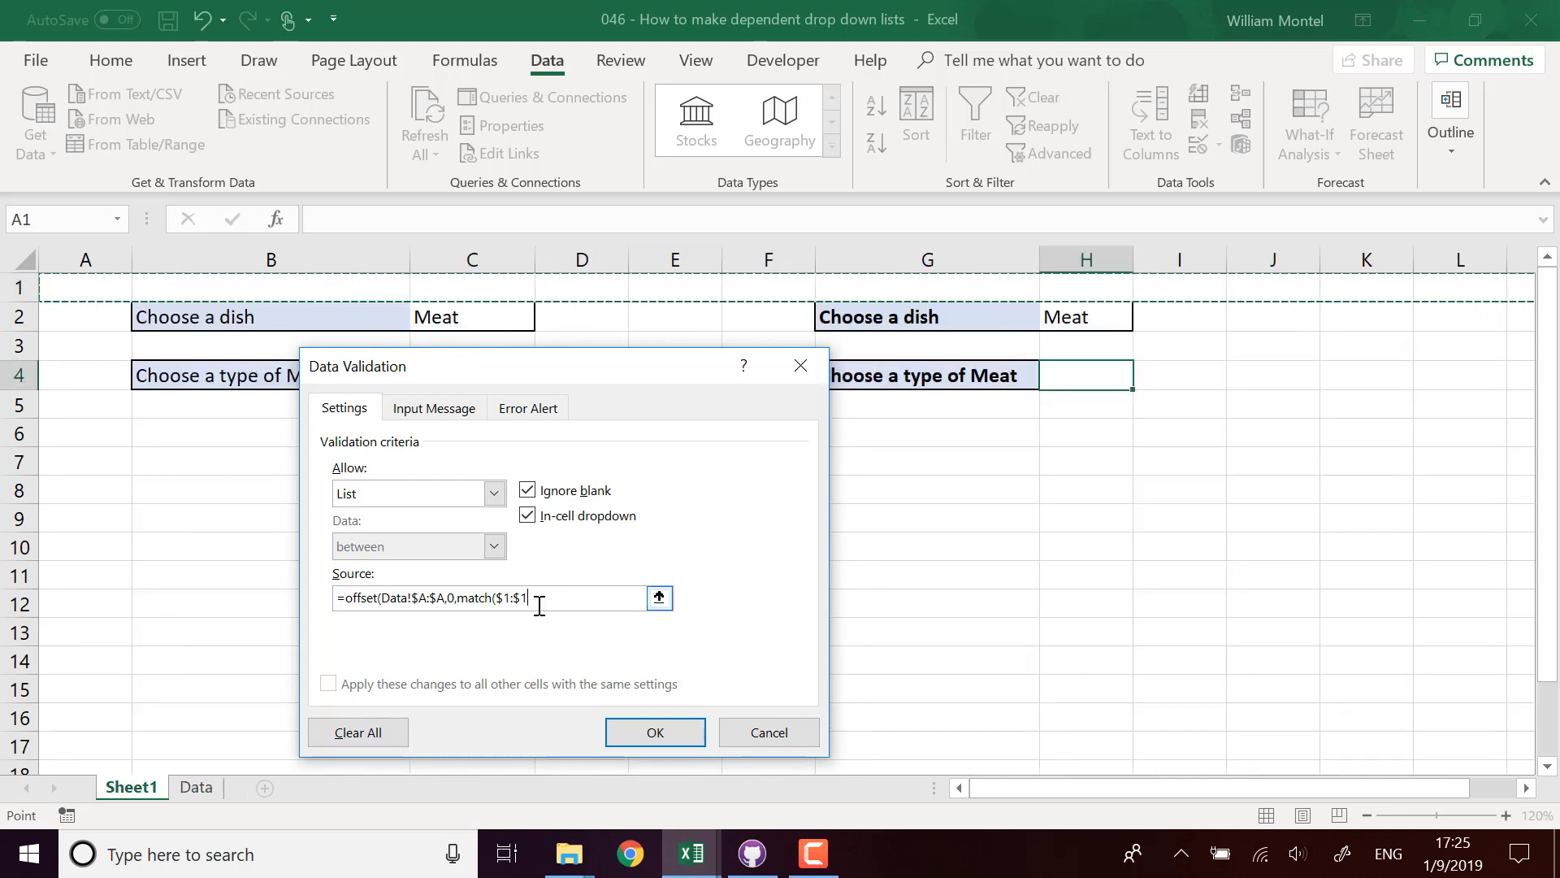
left_click(1083, 315)
type(",")
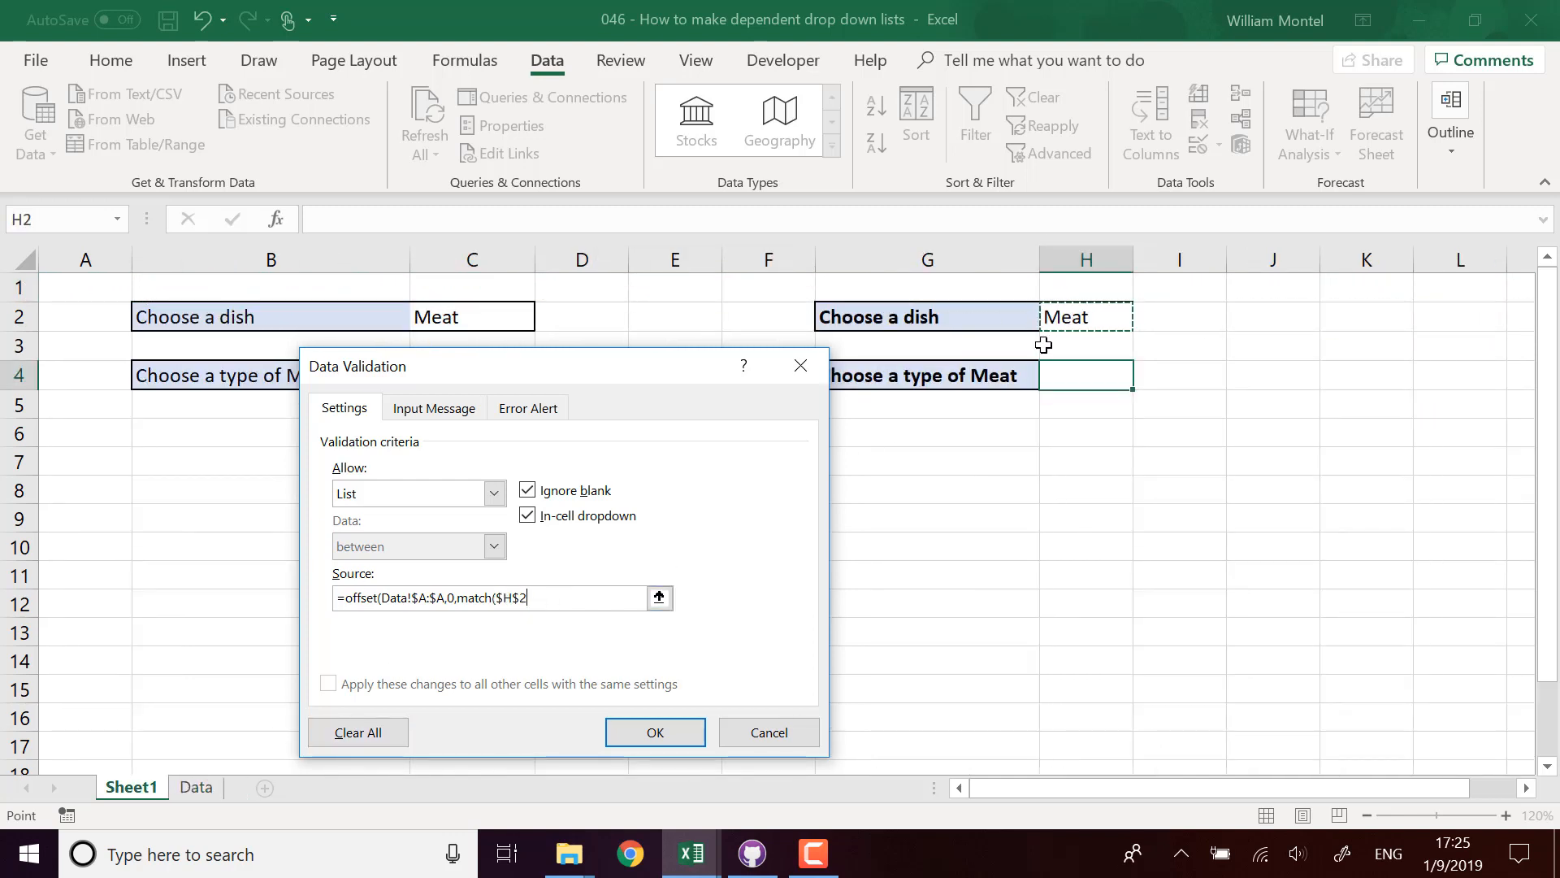
left_click(196, 786)
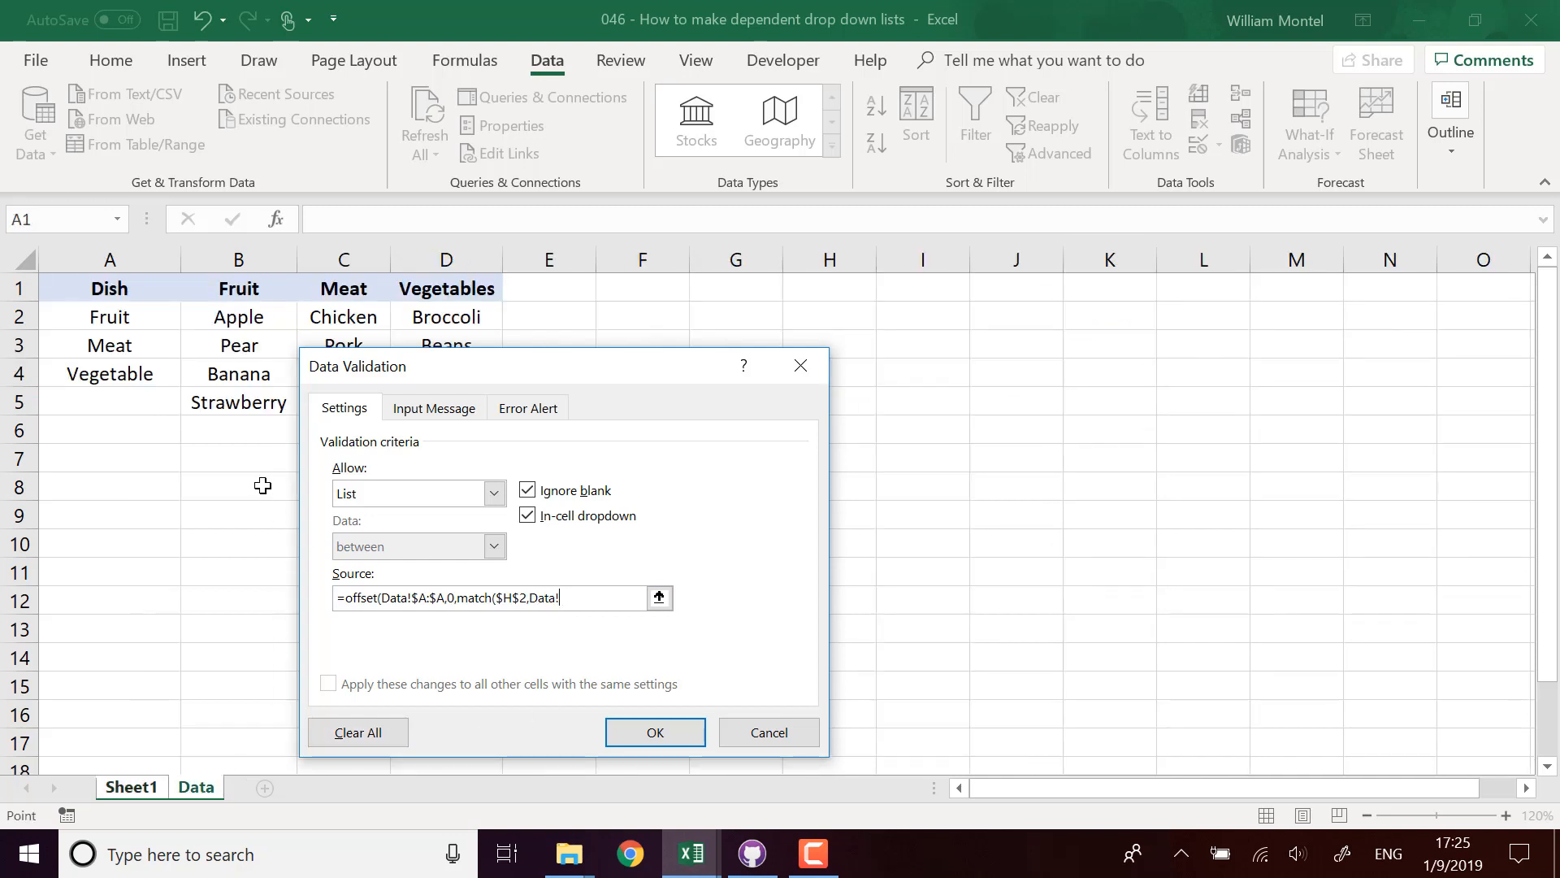
left_click(22, 287)
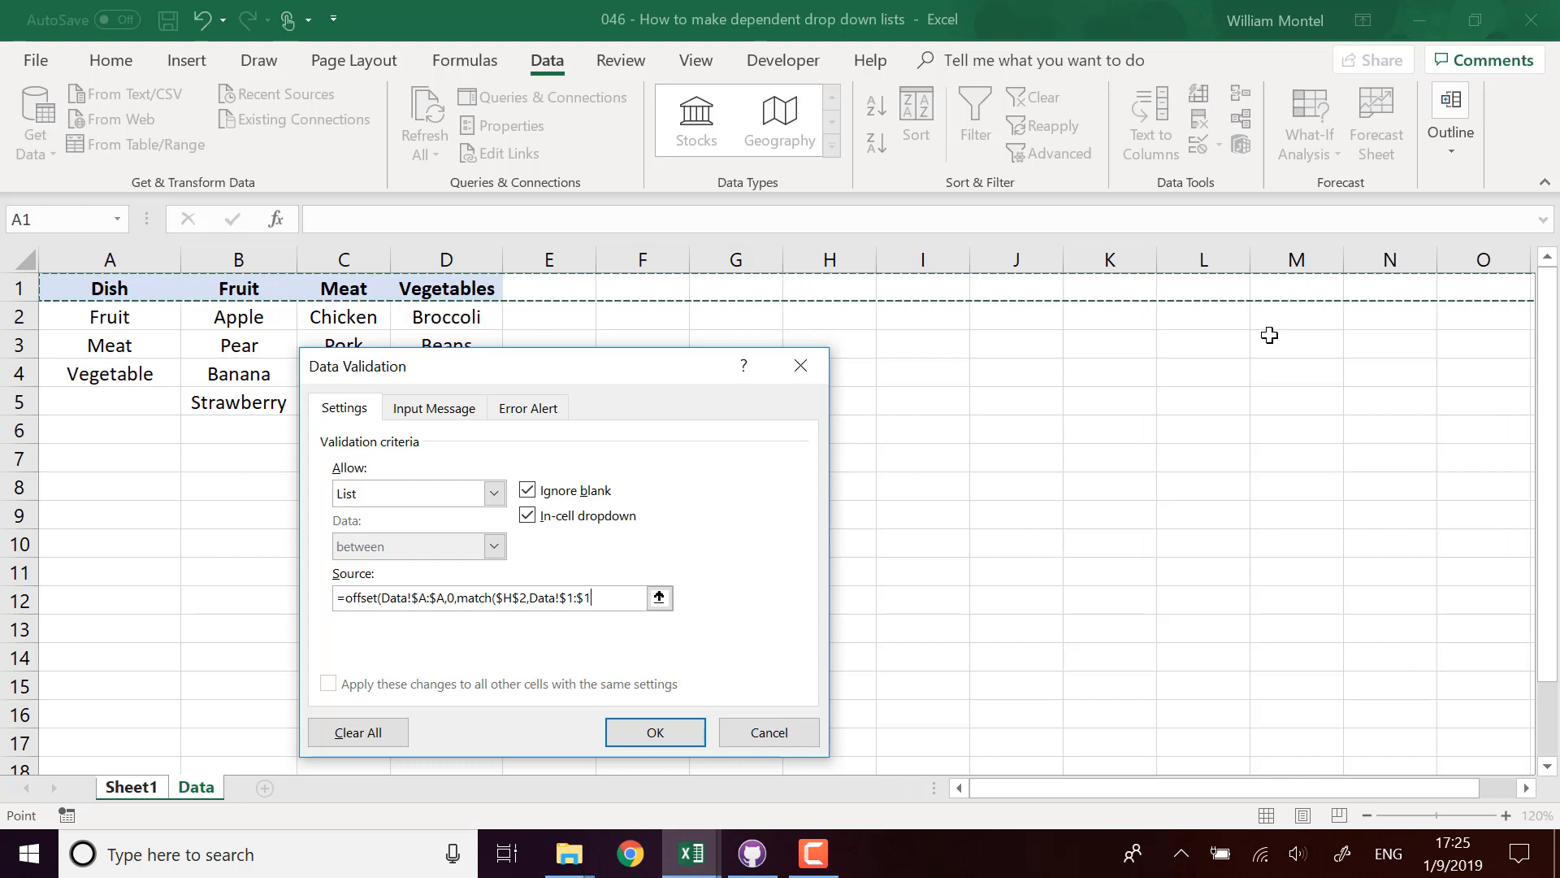
Step: Finish the source formula with match type 0 and subtract 1, giving =offset(Data!$A:$A,0,match($H$2,Data!$1:$1,0)-1), and apply the validation
type(",0)-1")
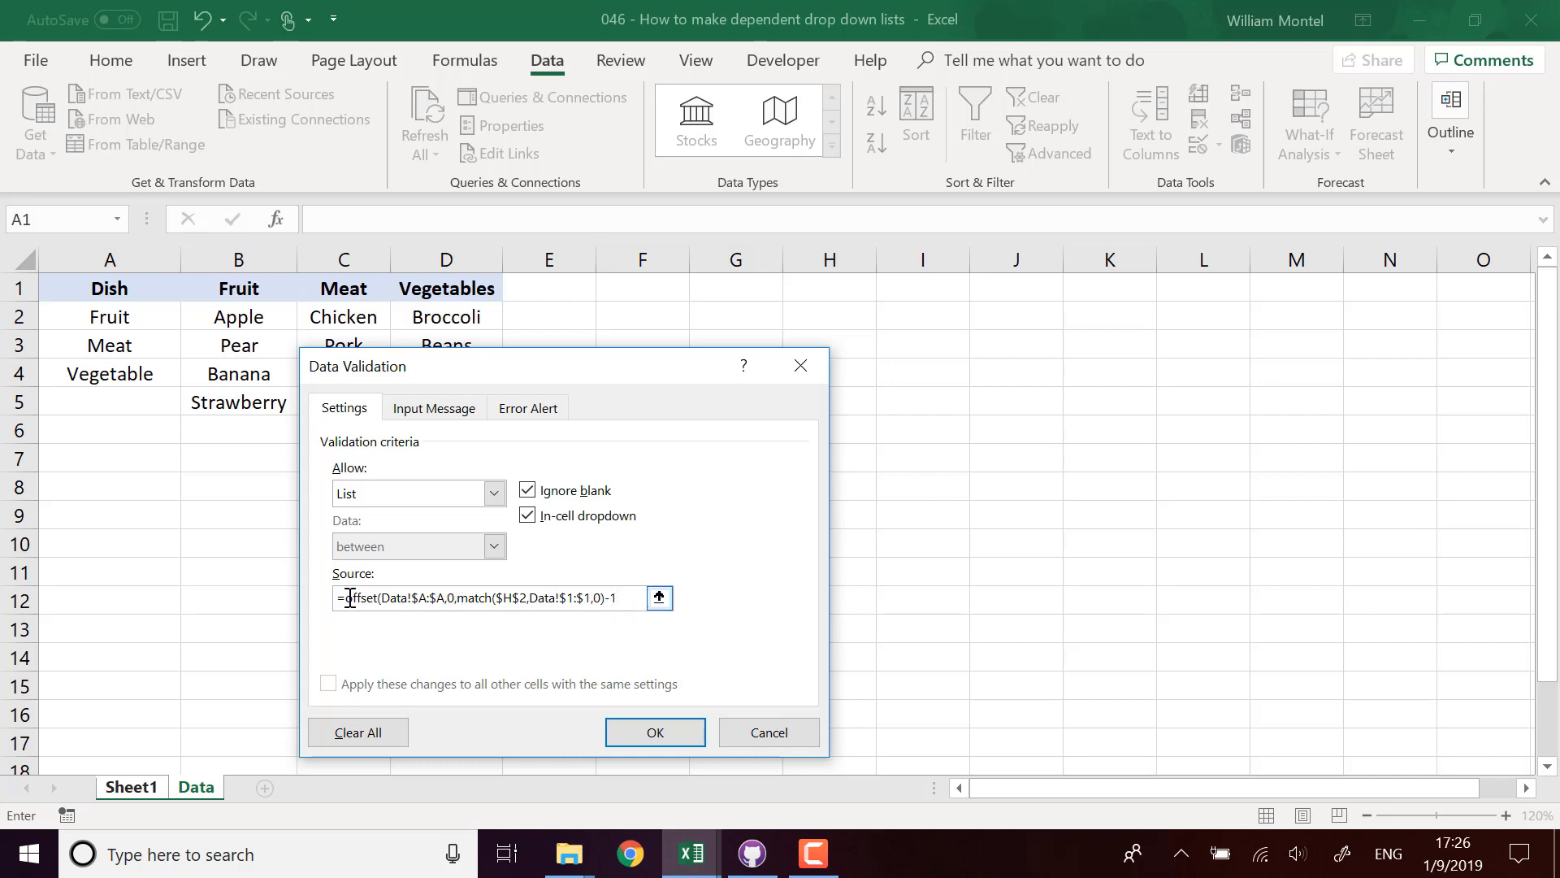
left_click_drag(548, 369, 900, 328)
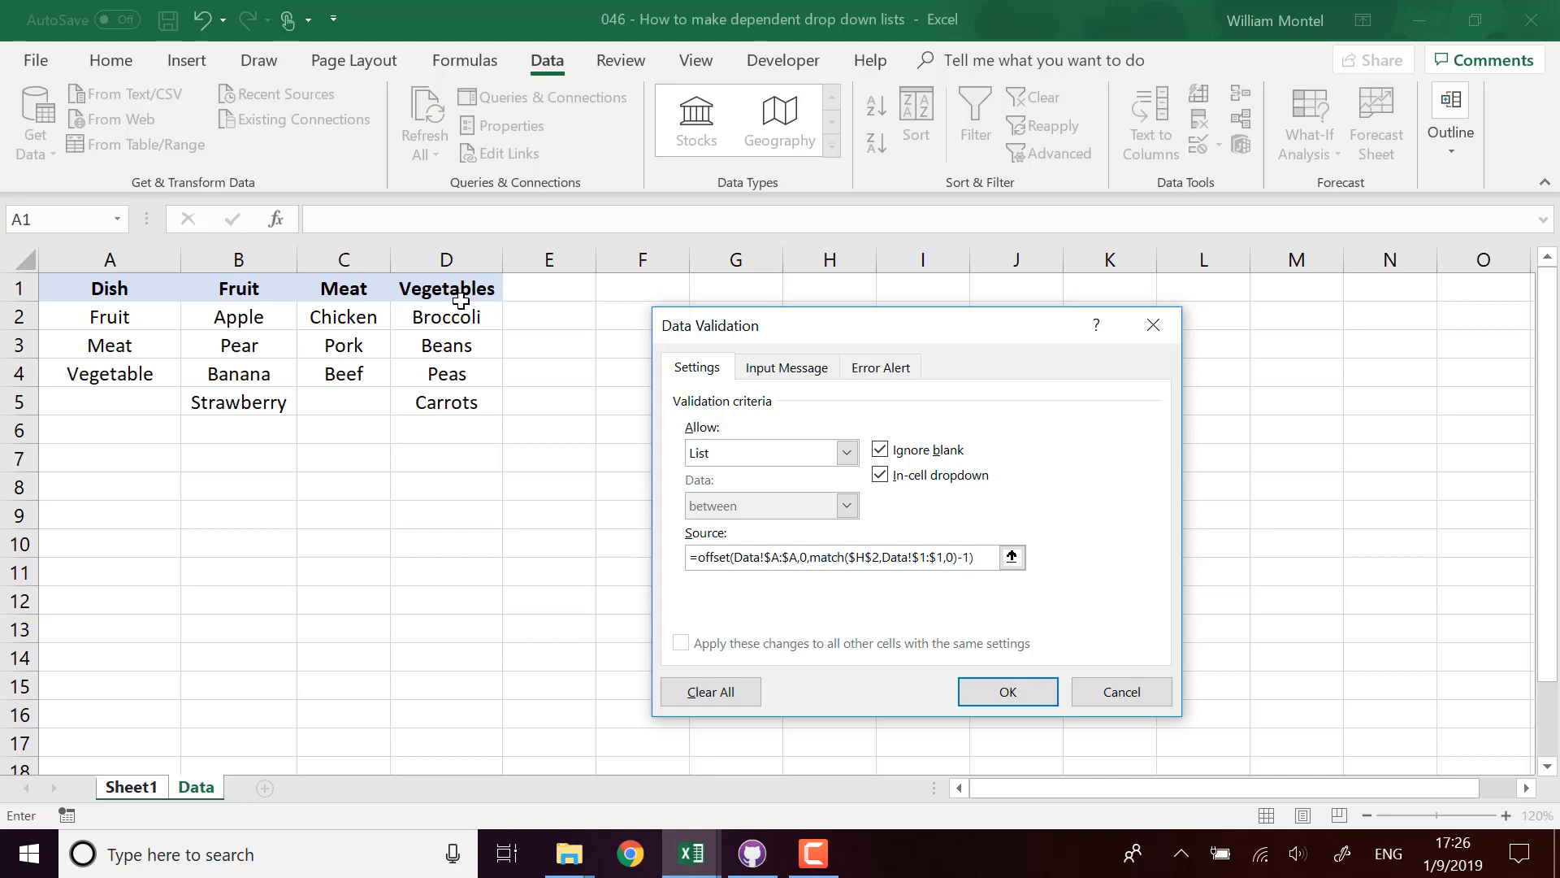
key("Return")
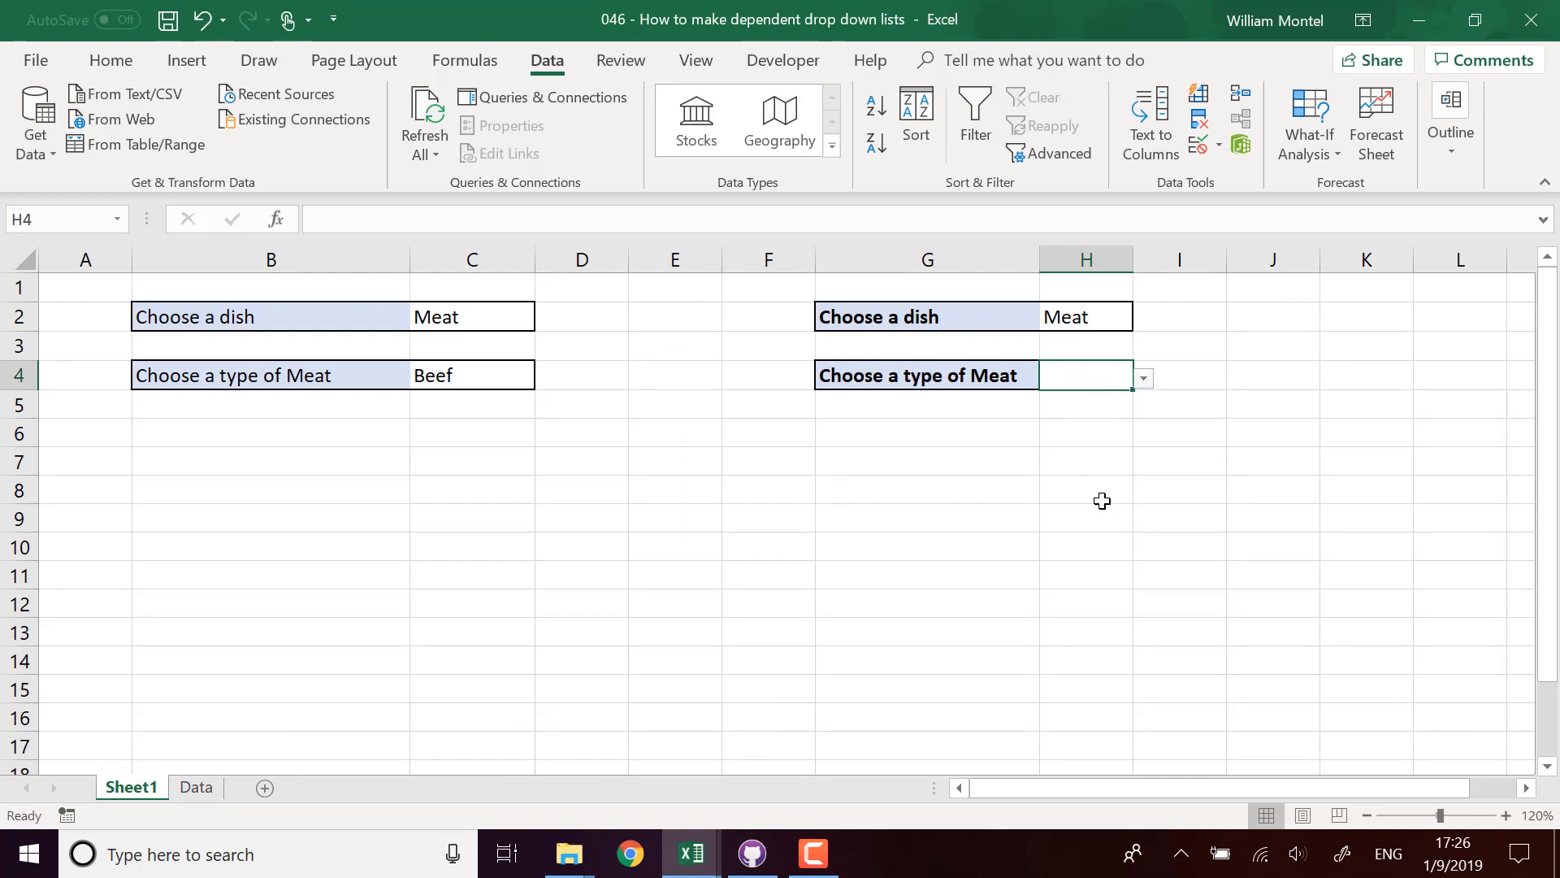
Step: Check the options H4 offers for Meat, and set H2 to Dish to check the matching options in H4
left_click(1144, 380)
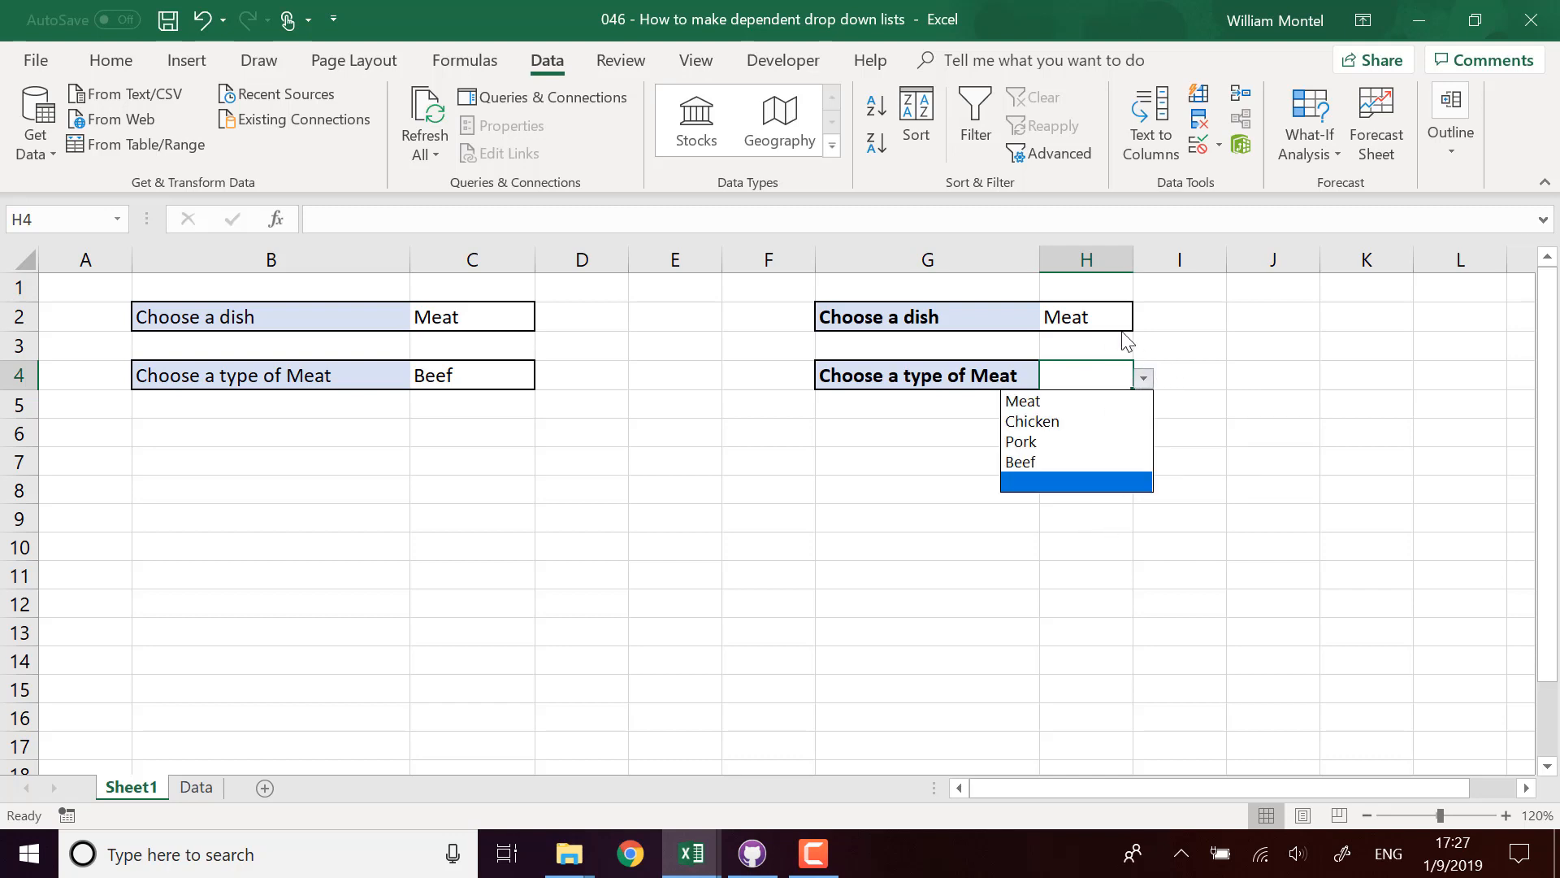
left_click(1093, 318)
left_click(1089, 317)
left_click(1144, 319)
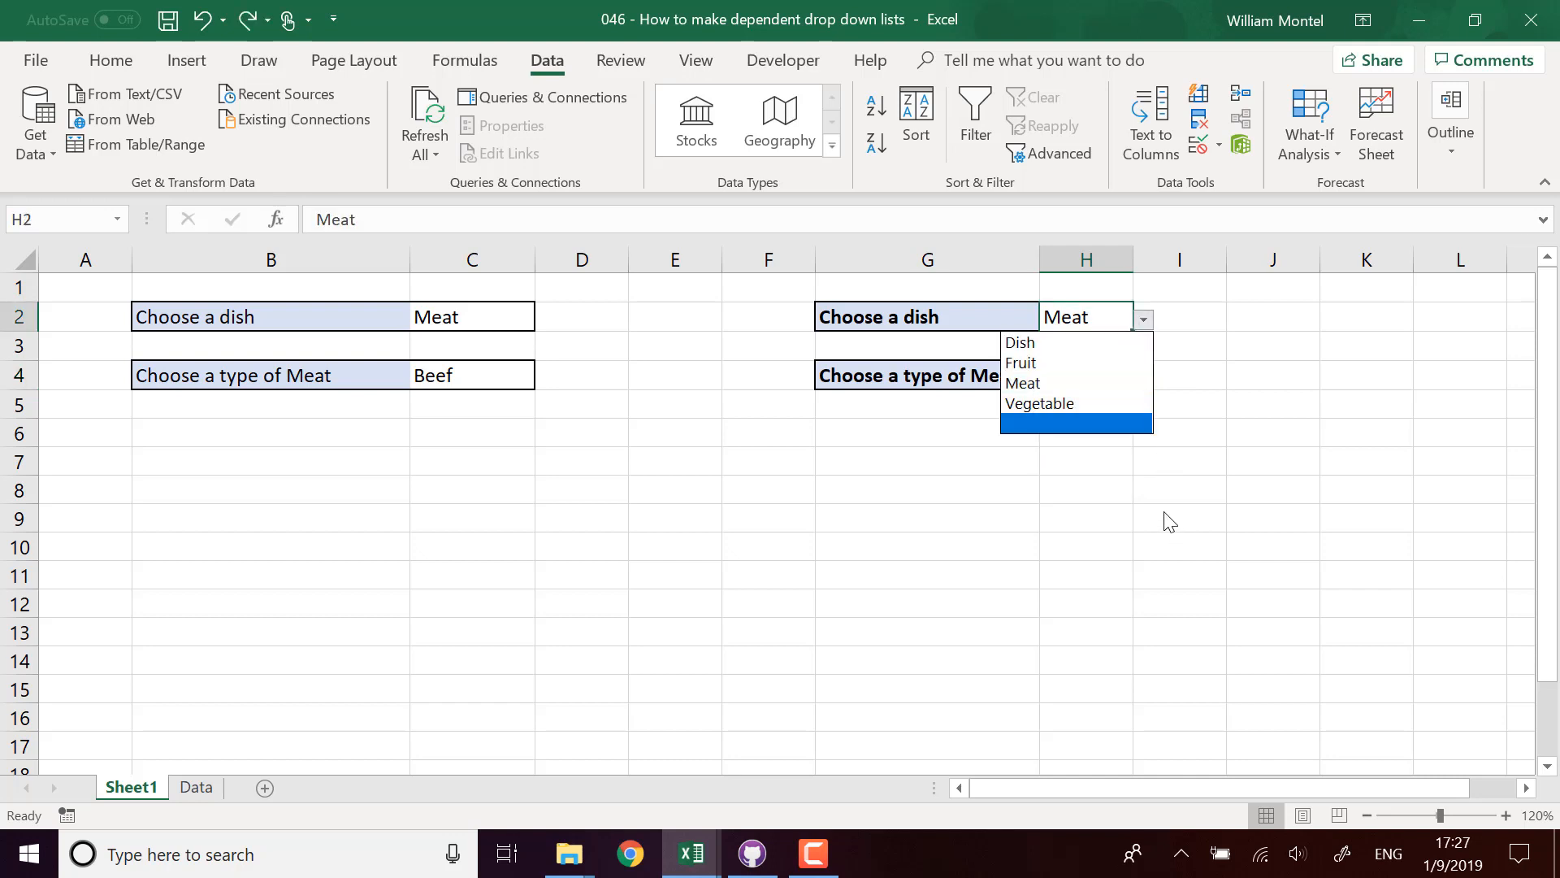
left_click(1031, 341)
left_click(1192, 442)
left_click(1097, 313)
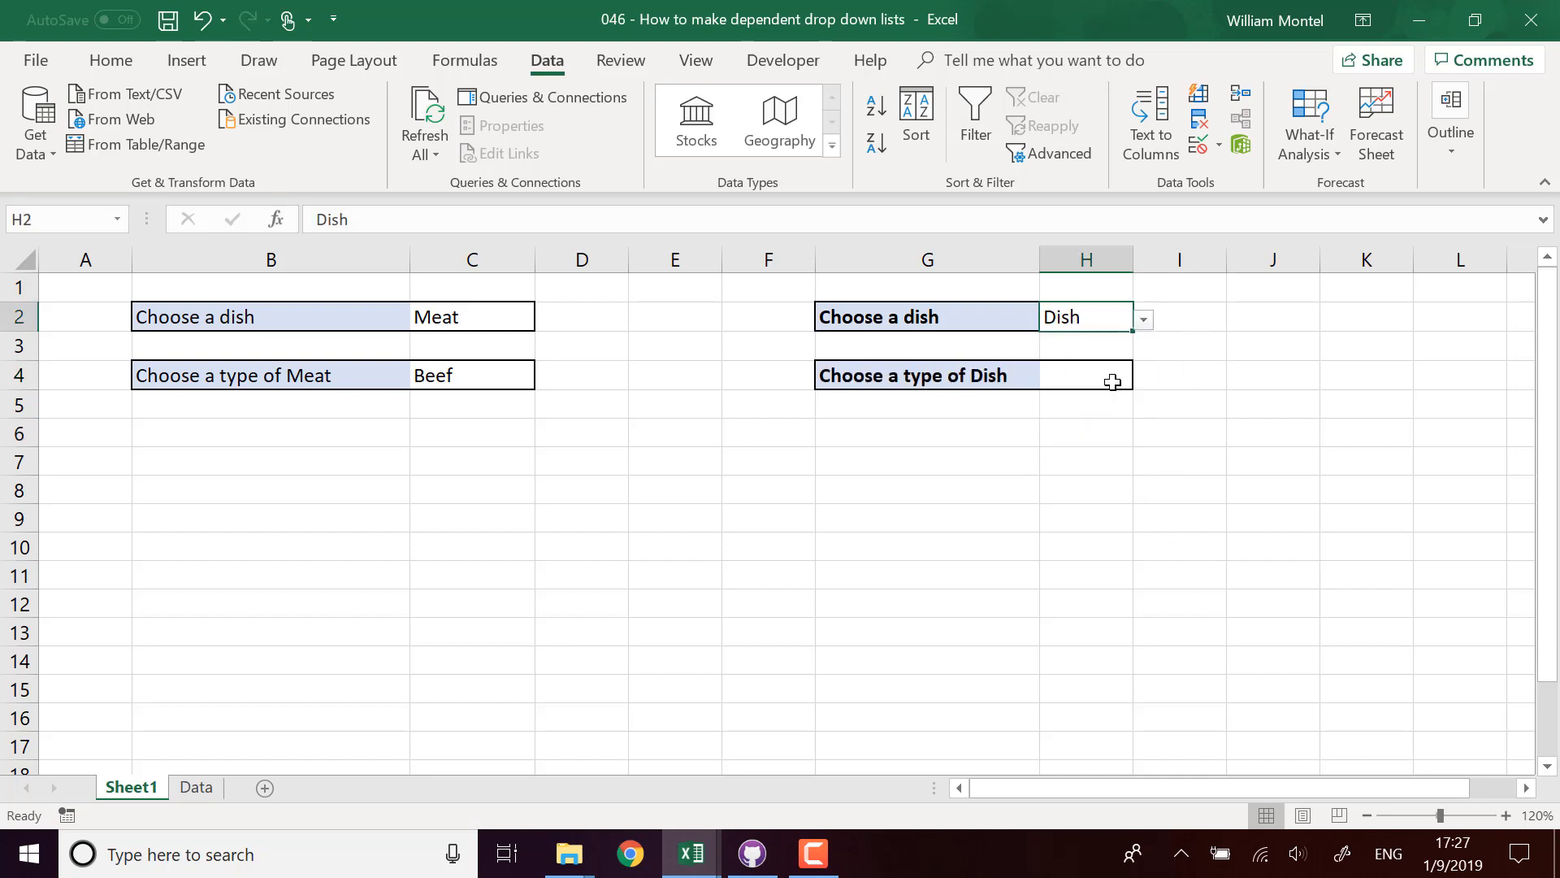
left_click(1111, 377)
left_click(1143, 378)
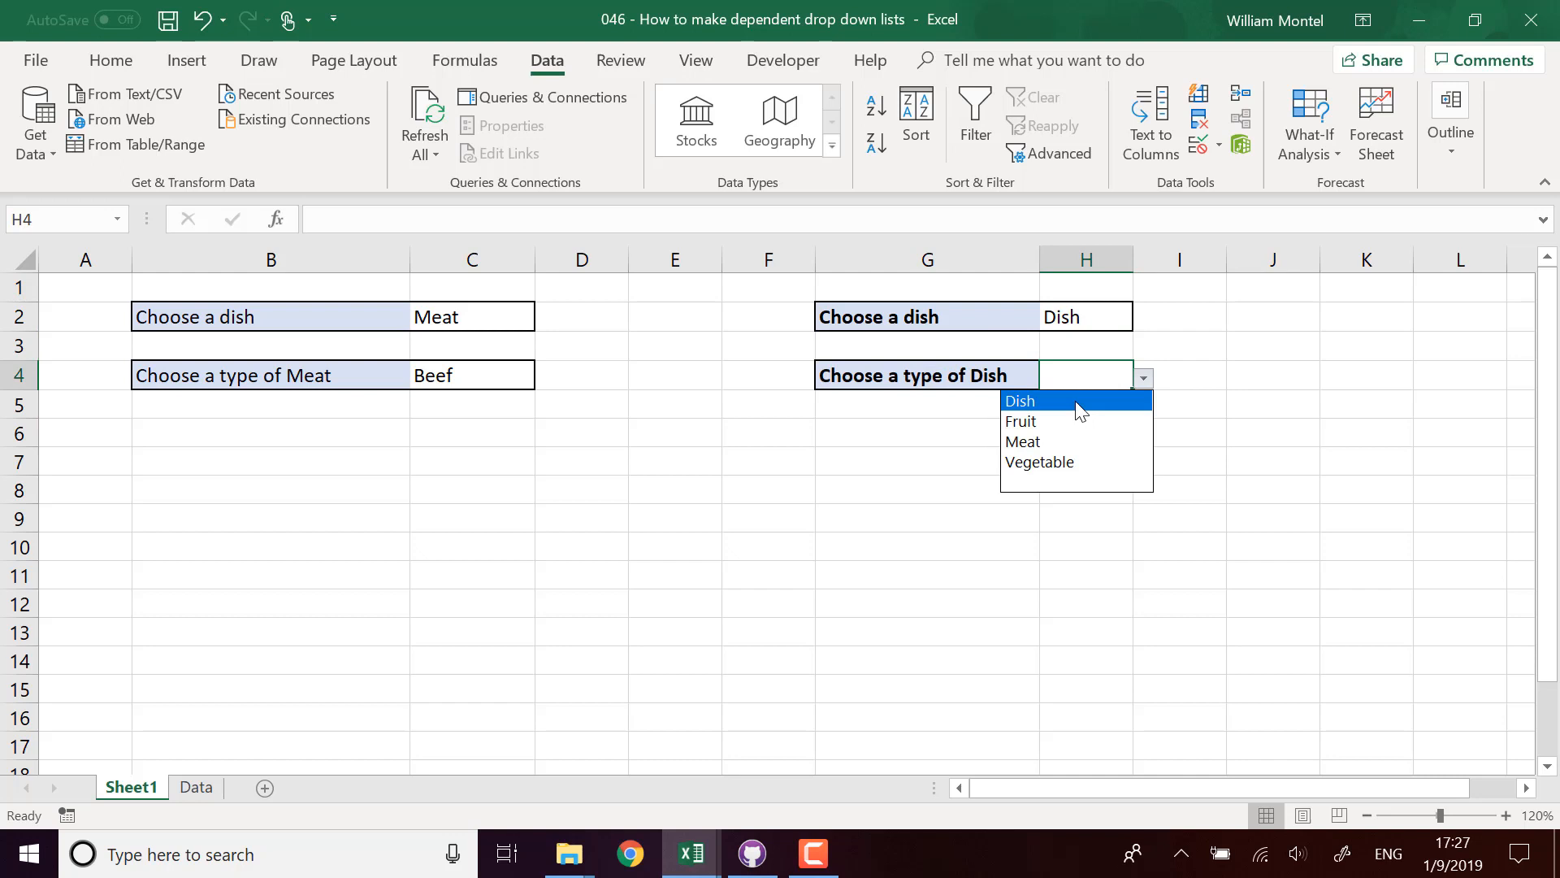
left_click(1141, 377)
Step: Set the dish in H2 to Fruit and choose Pear from the dependent list in H4
left_click(1069, 316)
left_click(1144, 321)
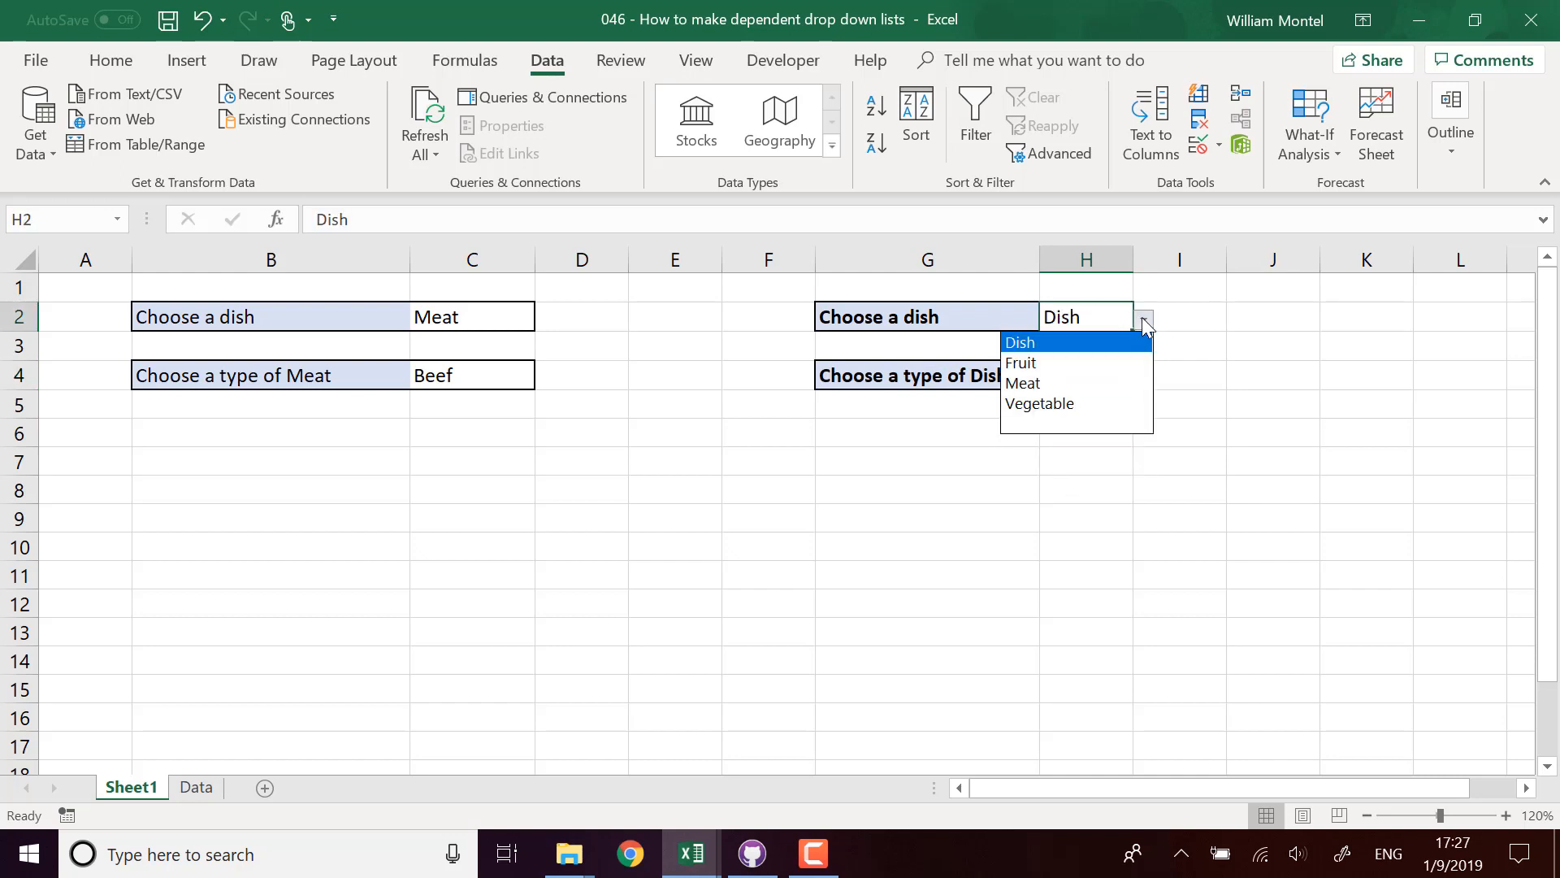
left_click(1089, 362)
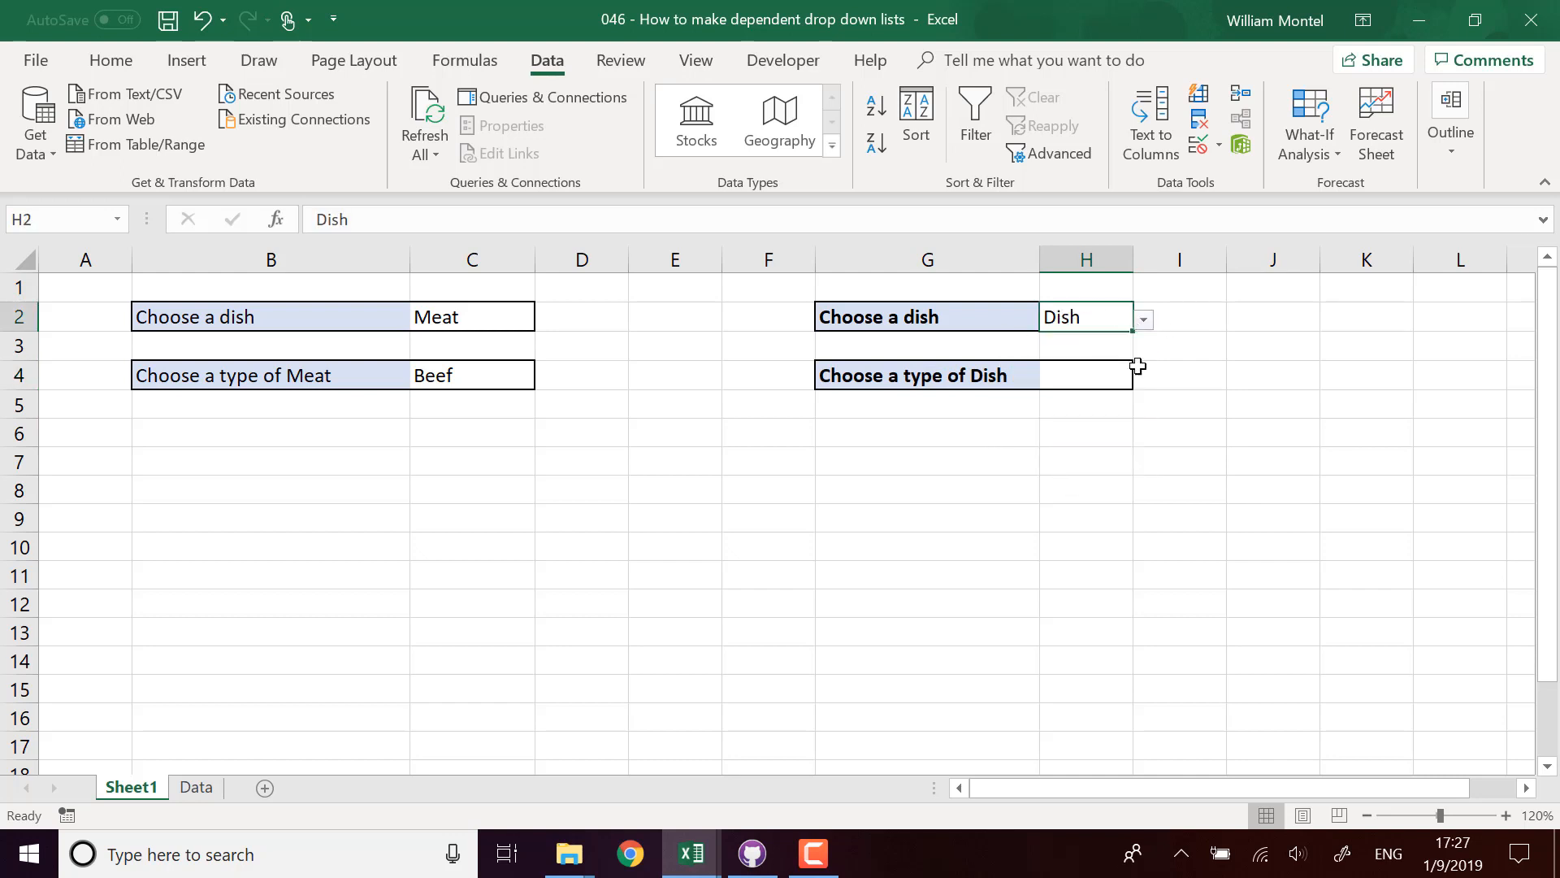
left_click(1095, 373)
left_click(1144, 379)
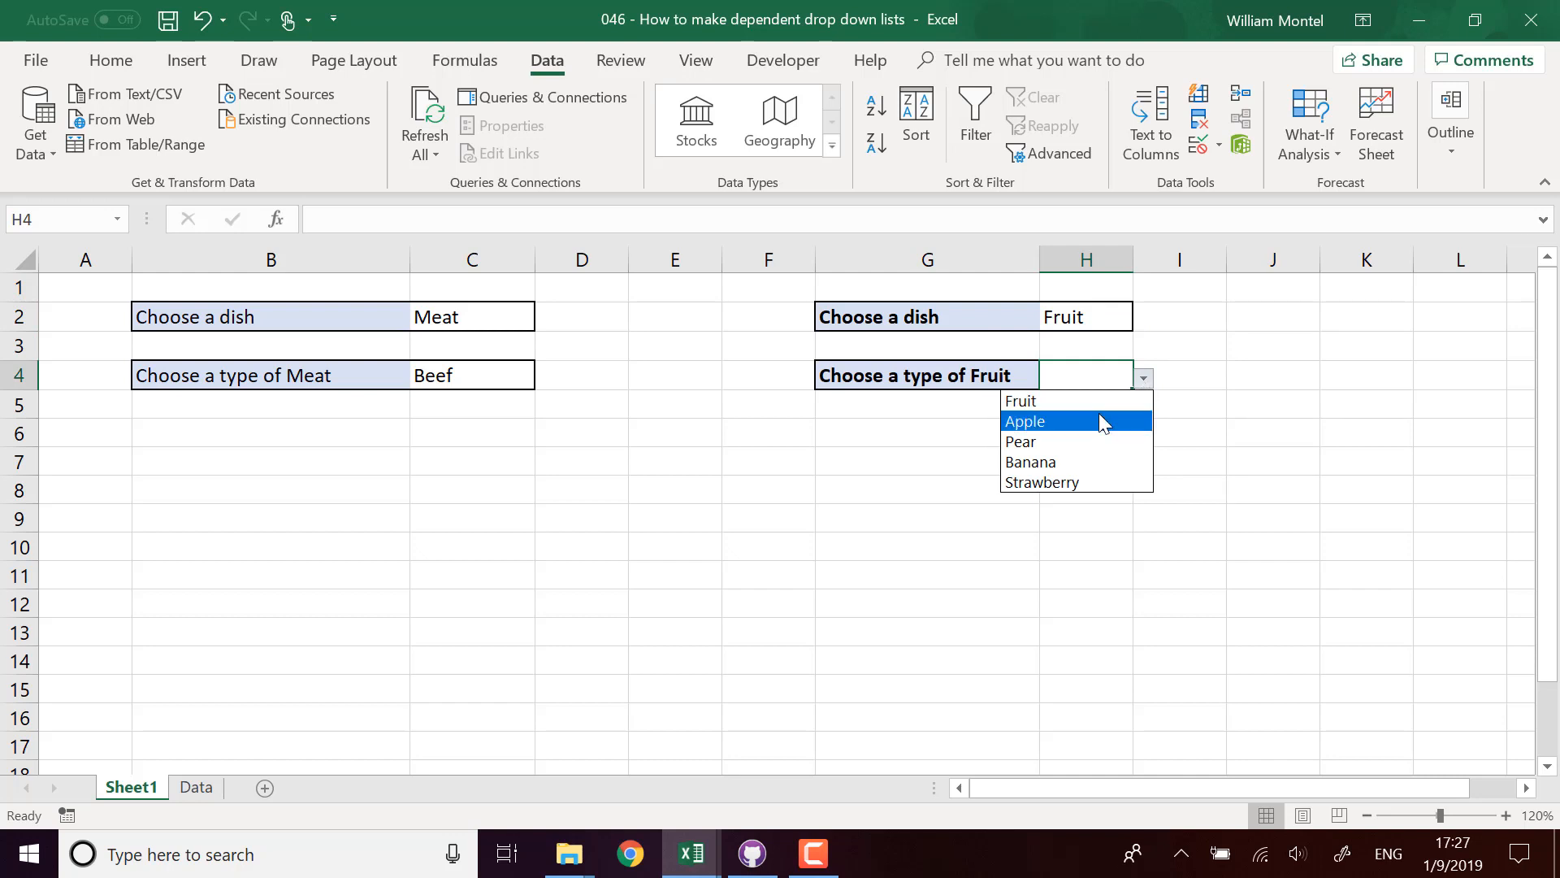
left_click(1057, 442)
Step: Set the dish in H2 to Meat and choose Beef from the dependent list in H4
left_click(1087, 313)
left_click(1142, 321)
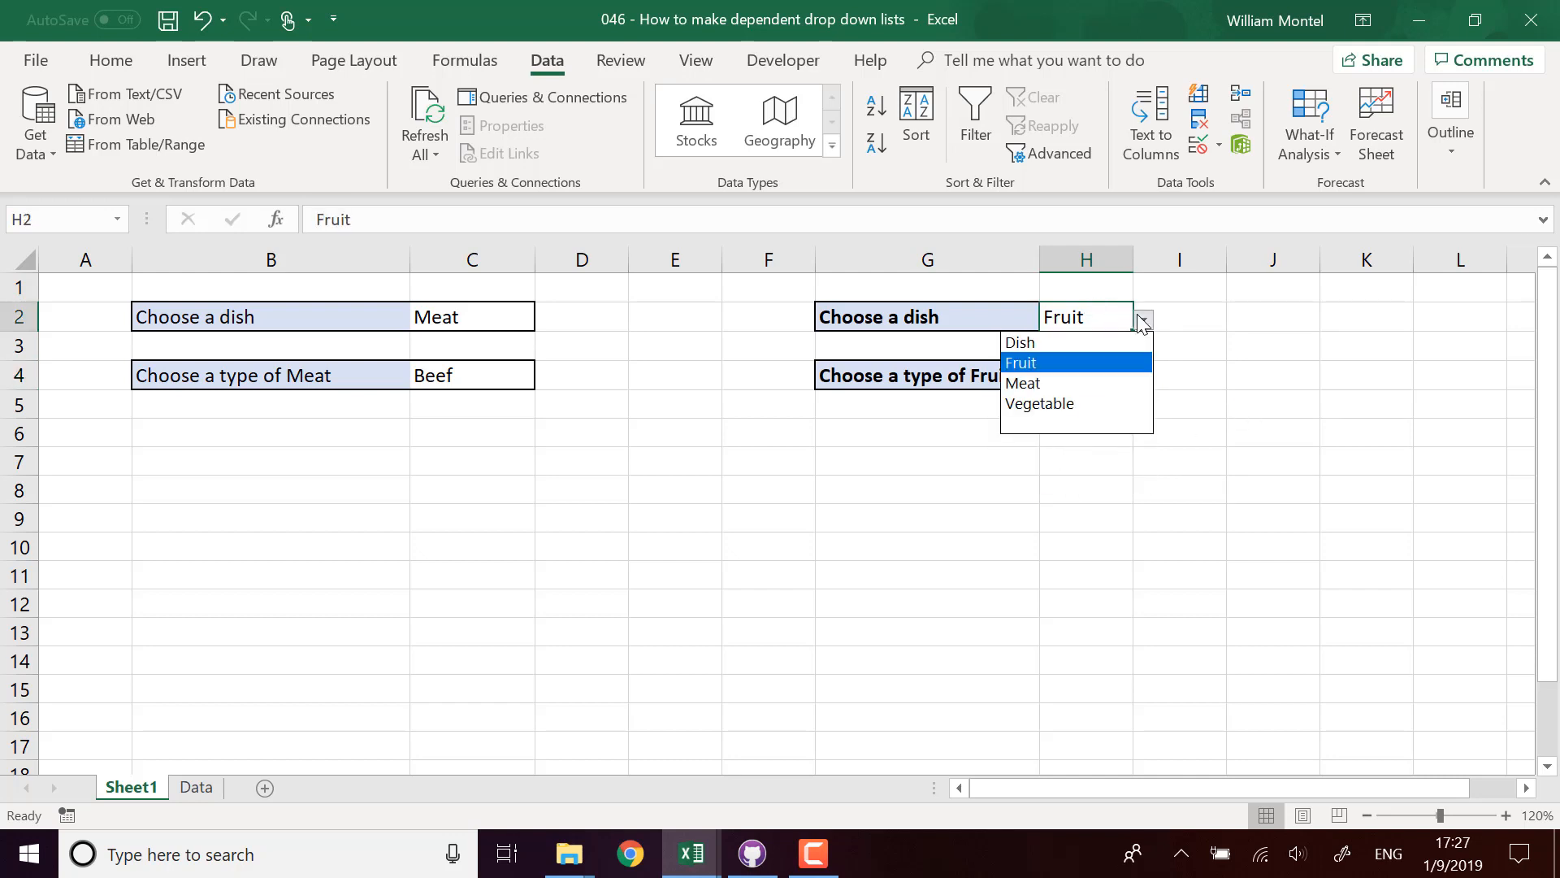
left_click(1081, 390)
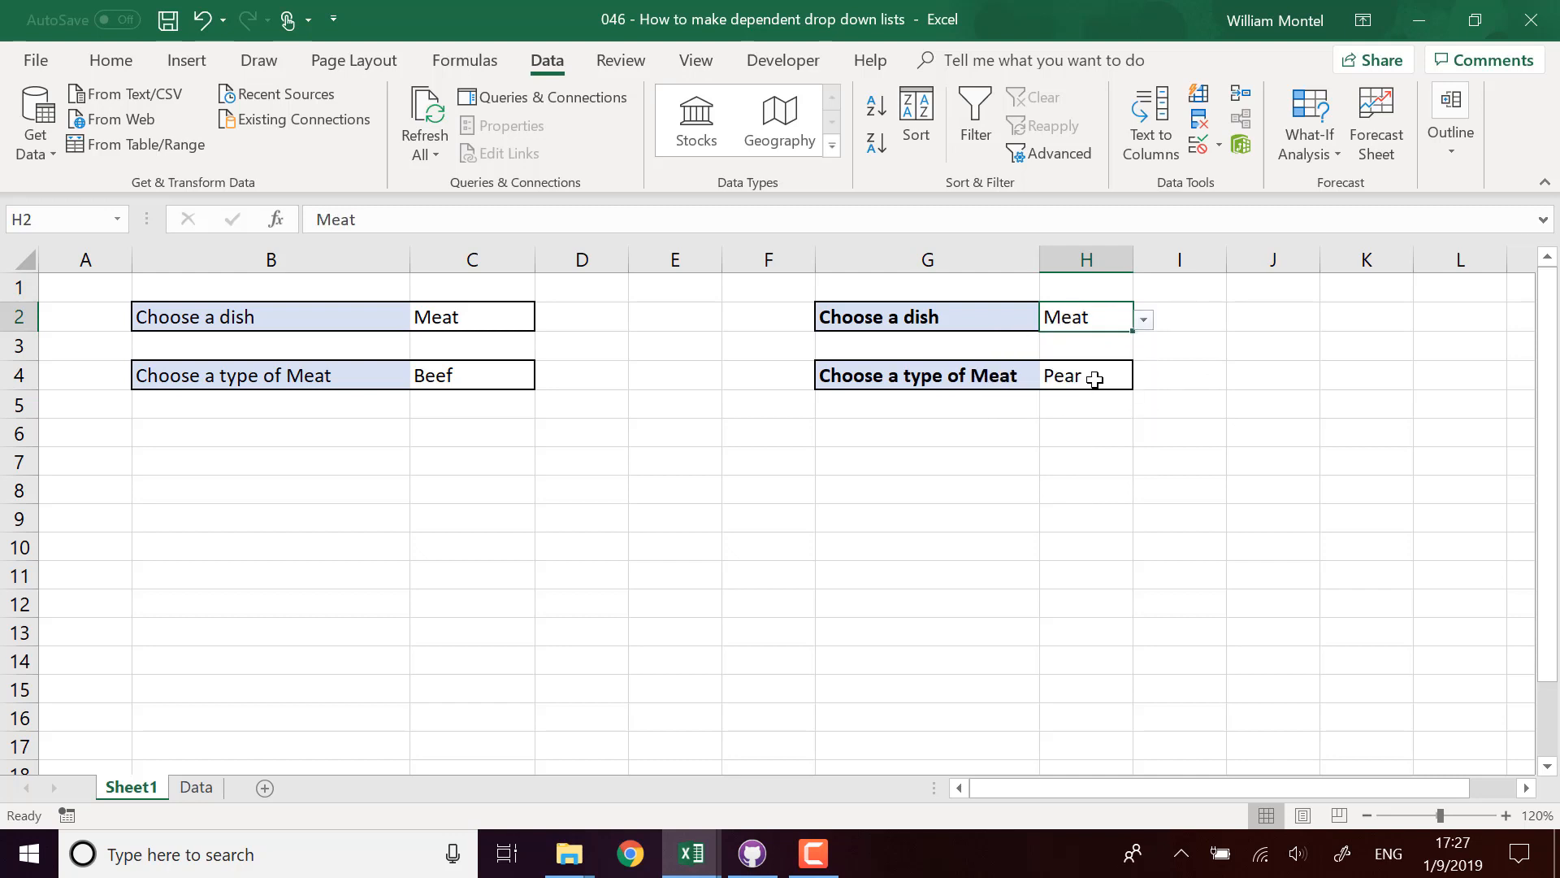
left_click(1095, 378)
left_click(1142, 379)
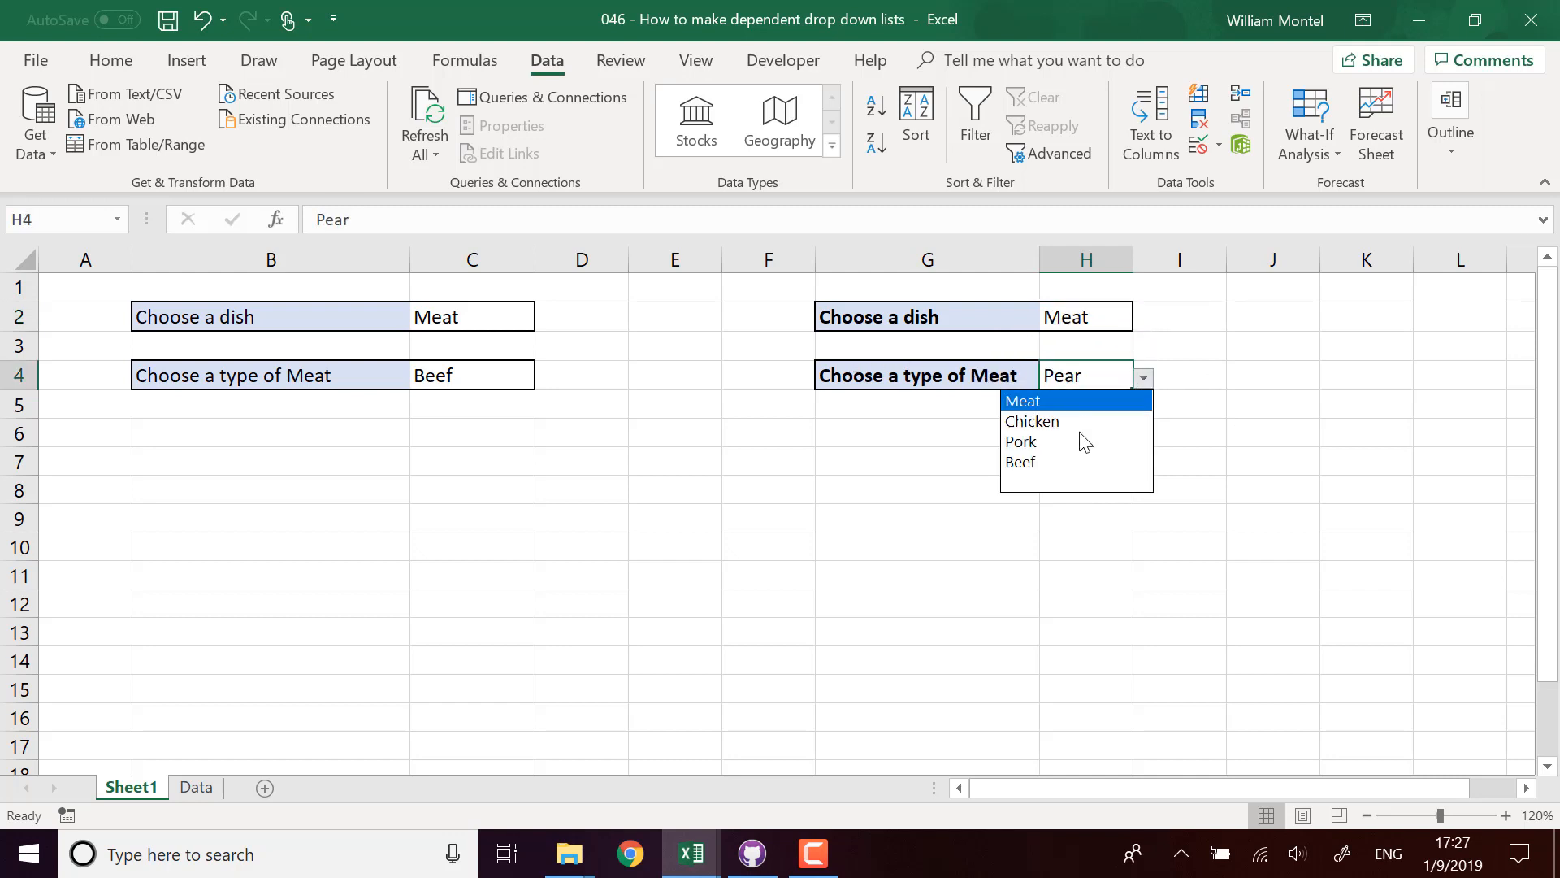
left_click(1070, 460)
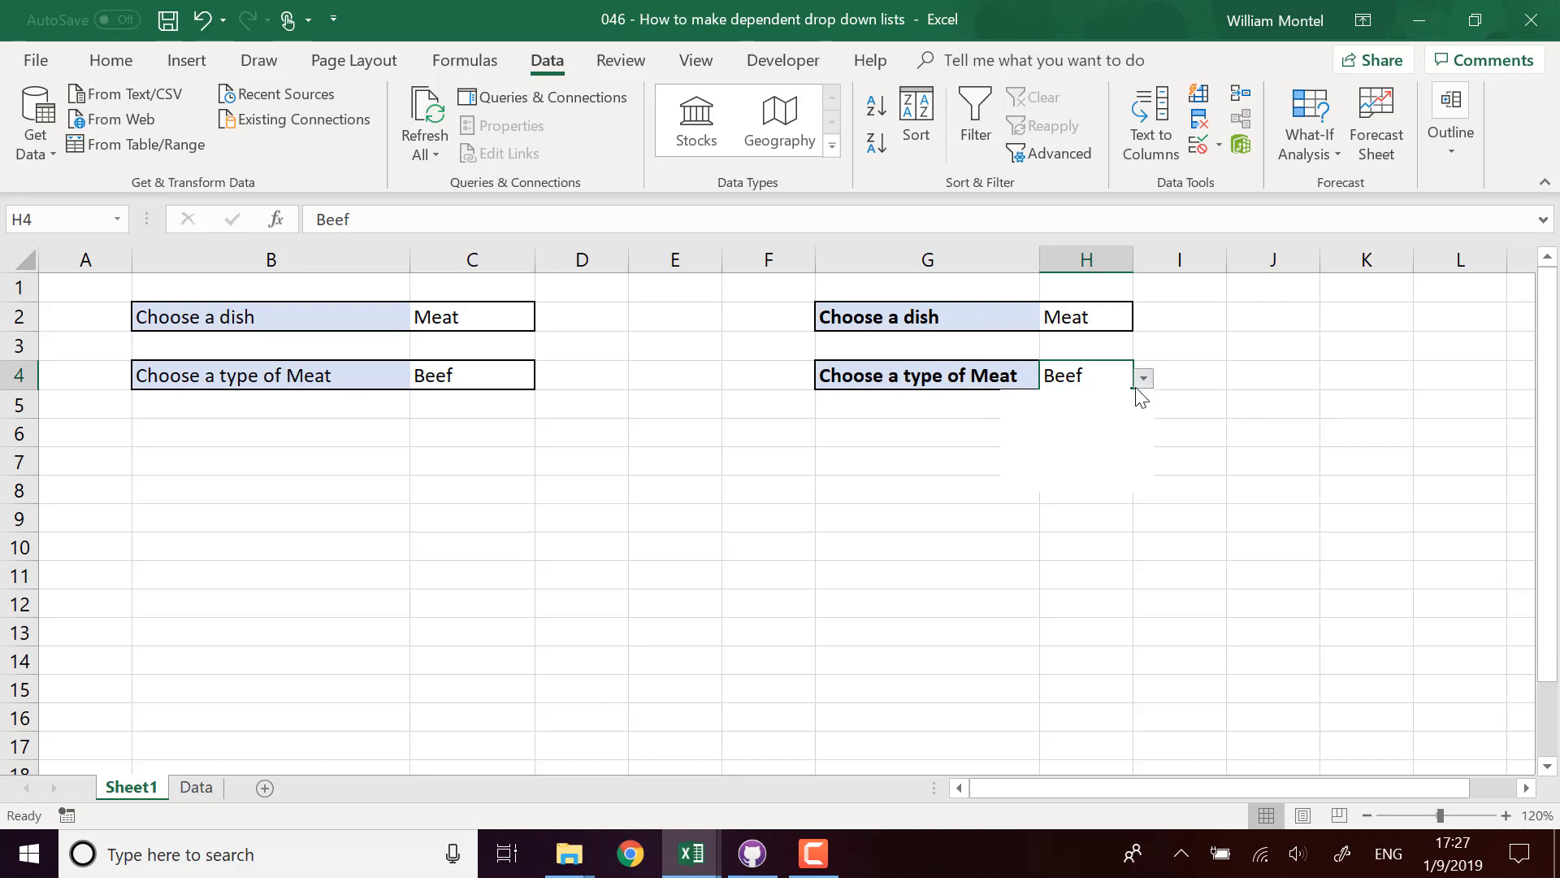
left_click(1266, 379)
Step: Set the dish in H2 to Vegetable and auto-fit column G to its label
left_click(1070, 319)
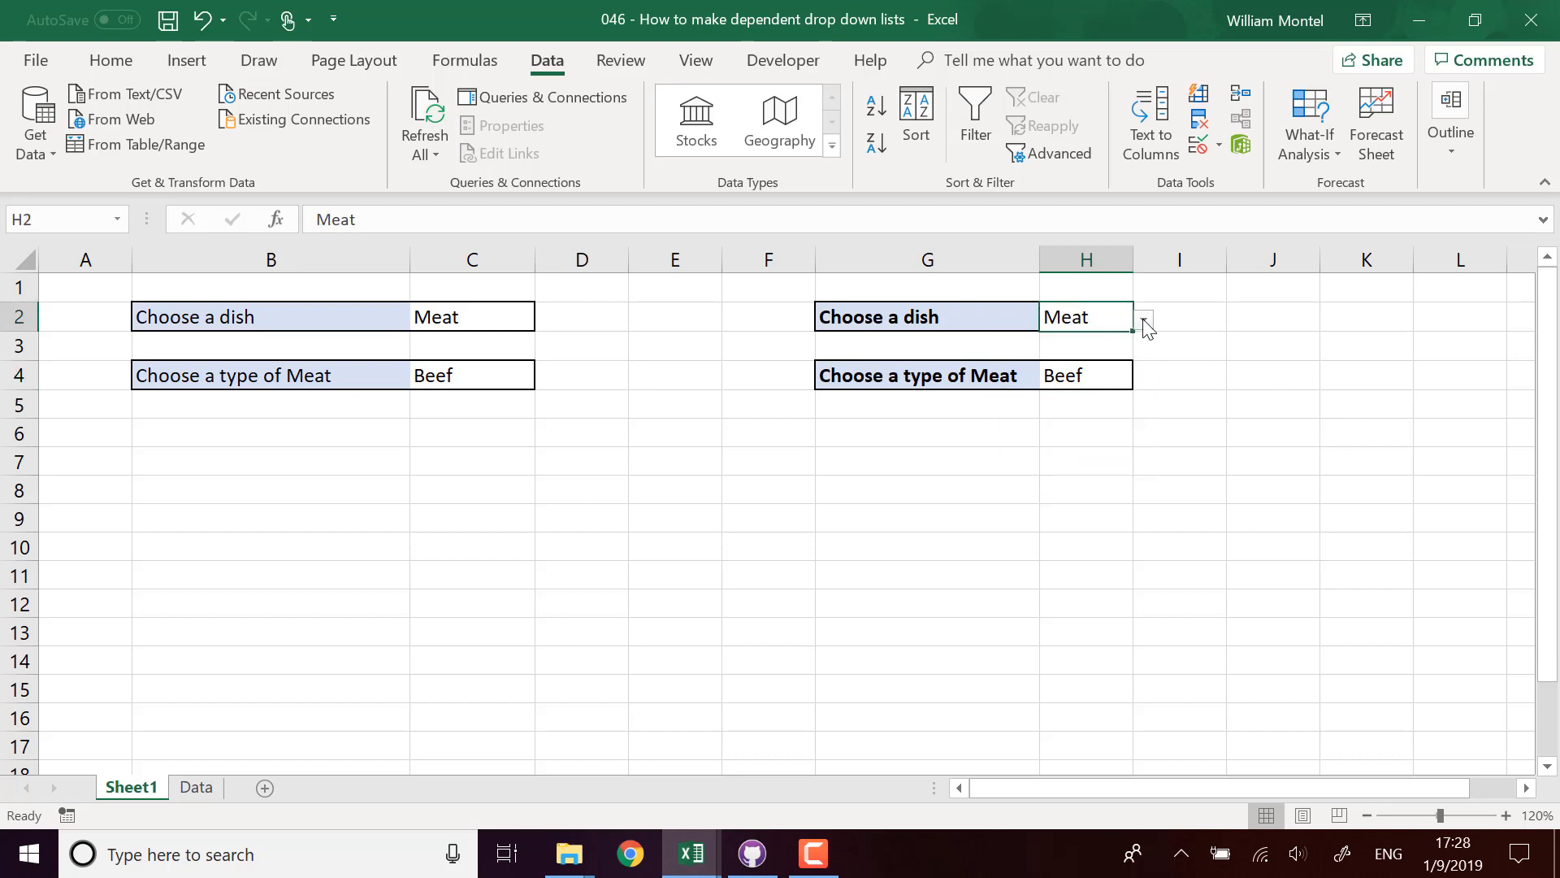
left_click(1144, 321)
left_click(1064, 404)
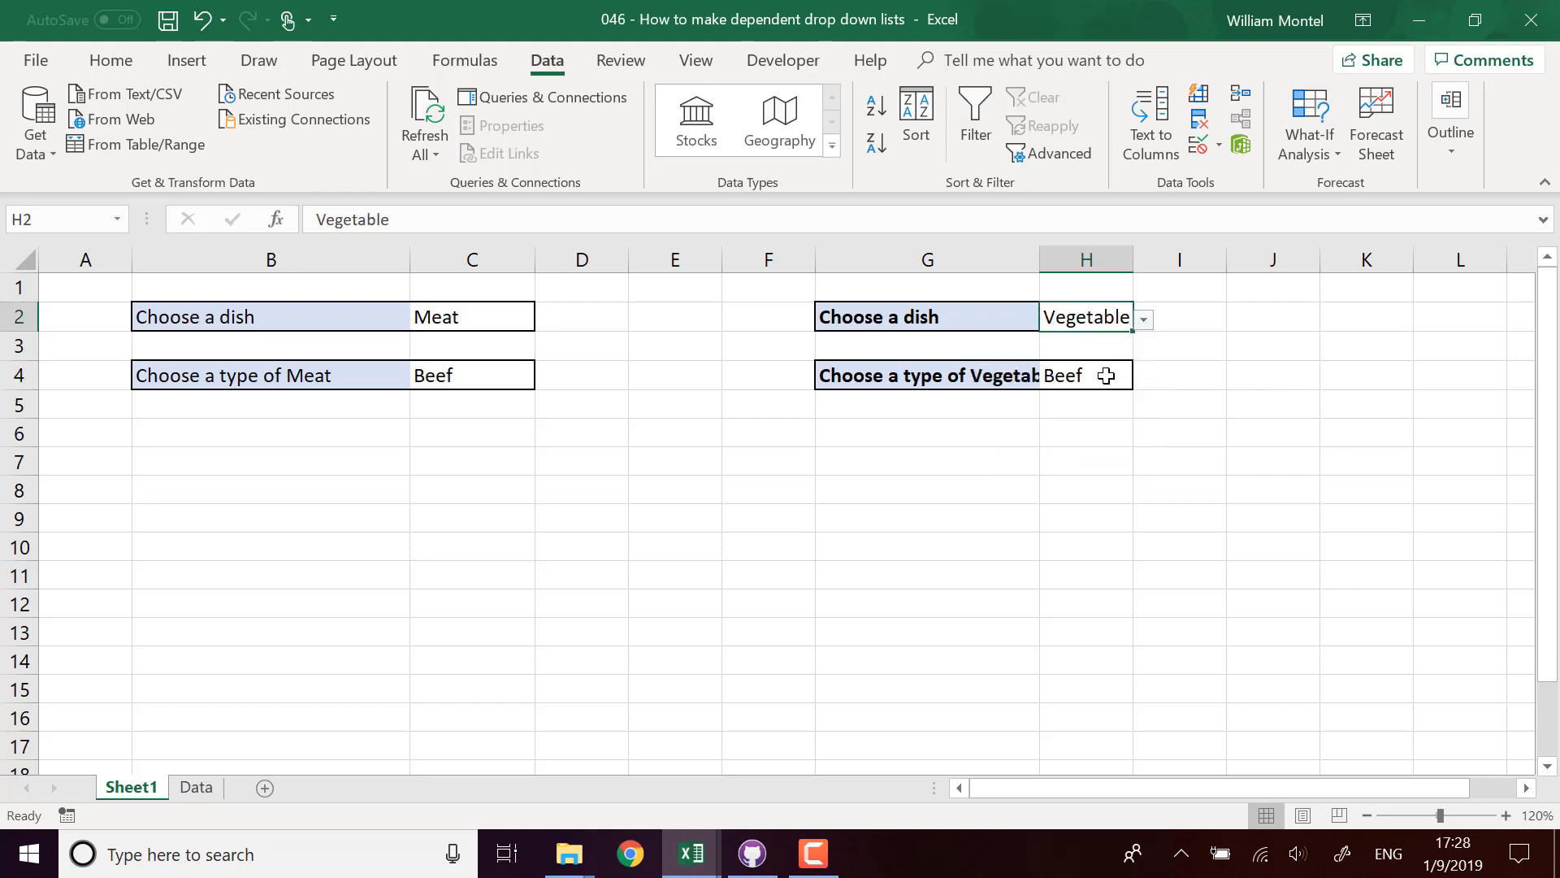
left_click(1106, 375)
double_click(1039, 259)
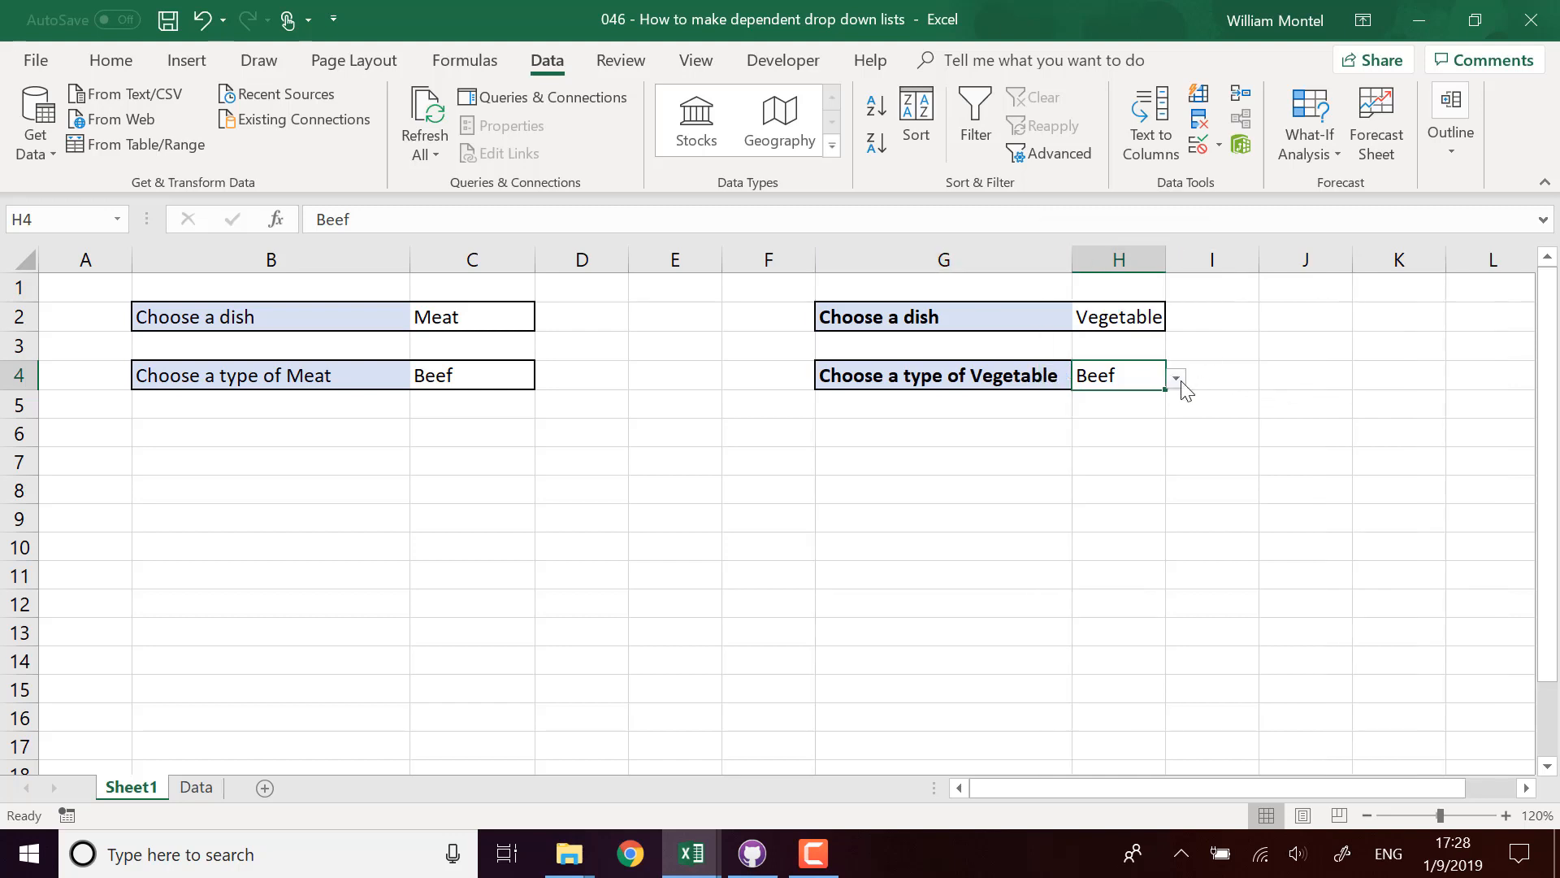
Step: Inspect the G4 label and the H4 list for Vegetable, and widen column H slightly
left_click(1069, 469)
left_click(1030, 384)
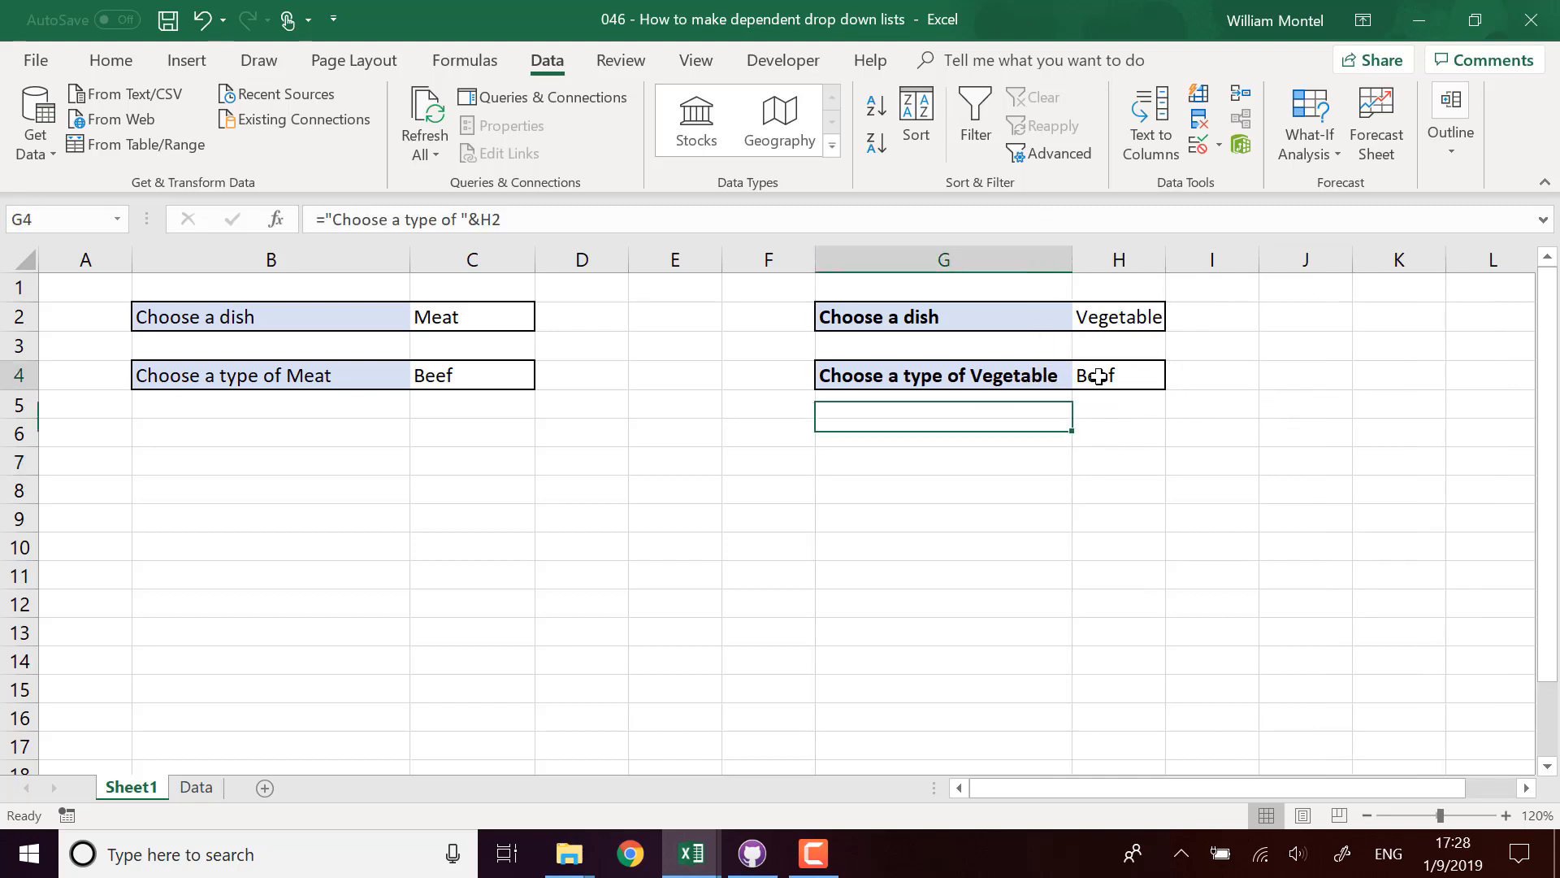
left_click(1102, 375)
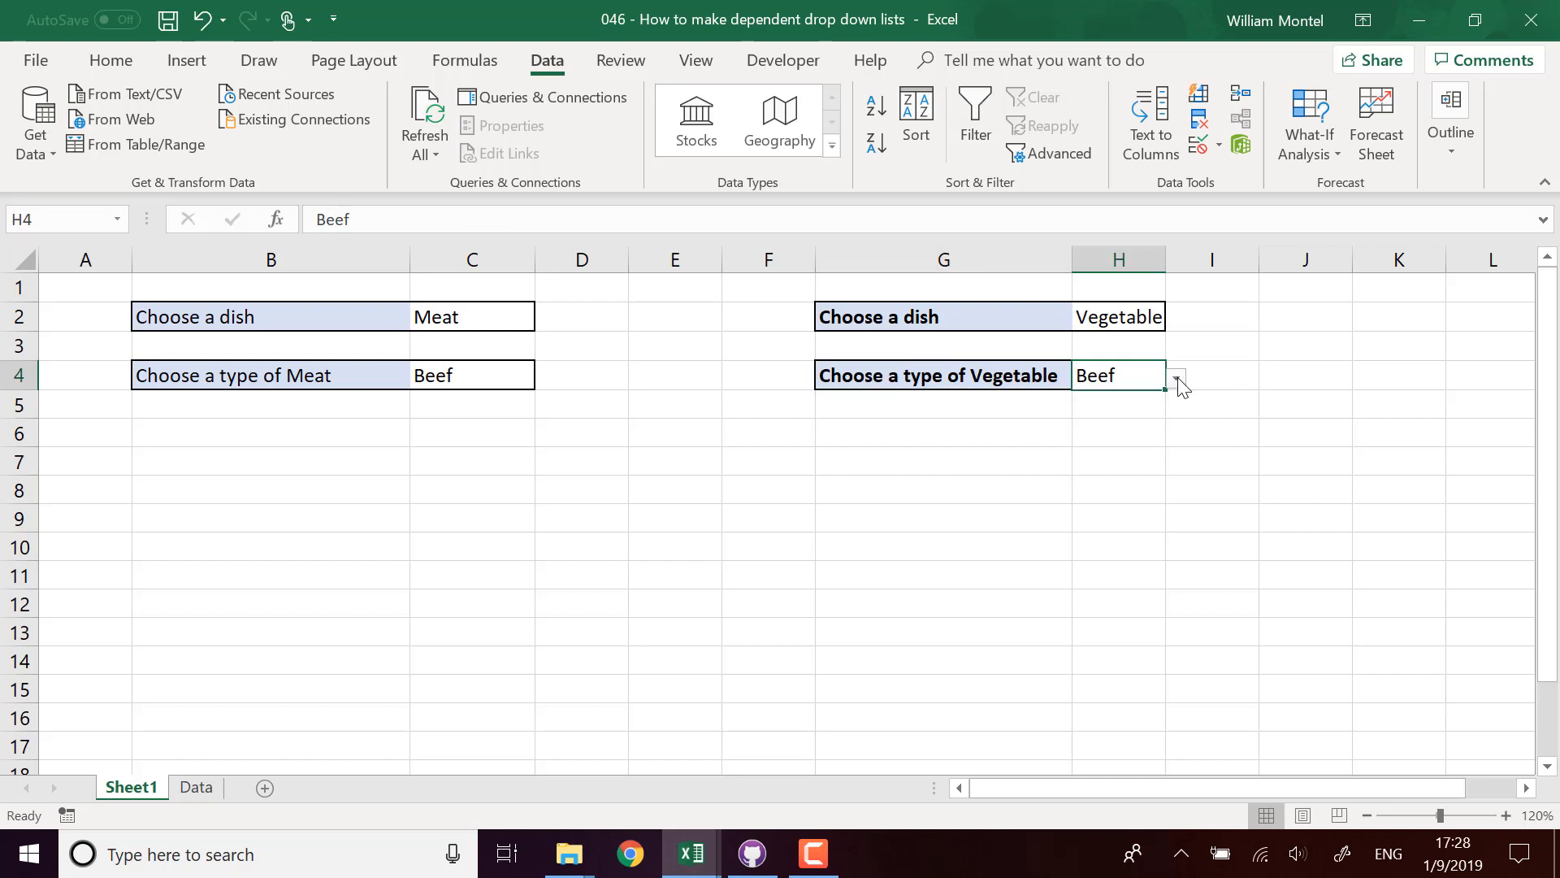
left_click(196, 787)
left_click(138, 788)
left_click_drag(1165, 260, 1187, 260)
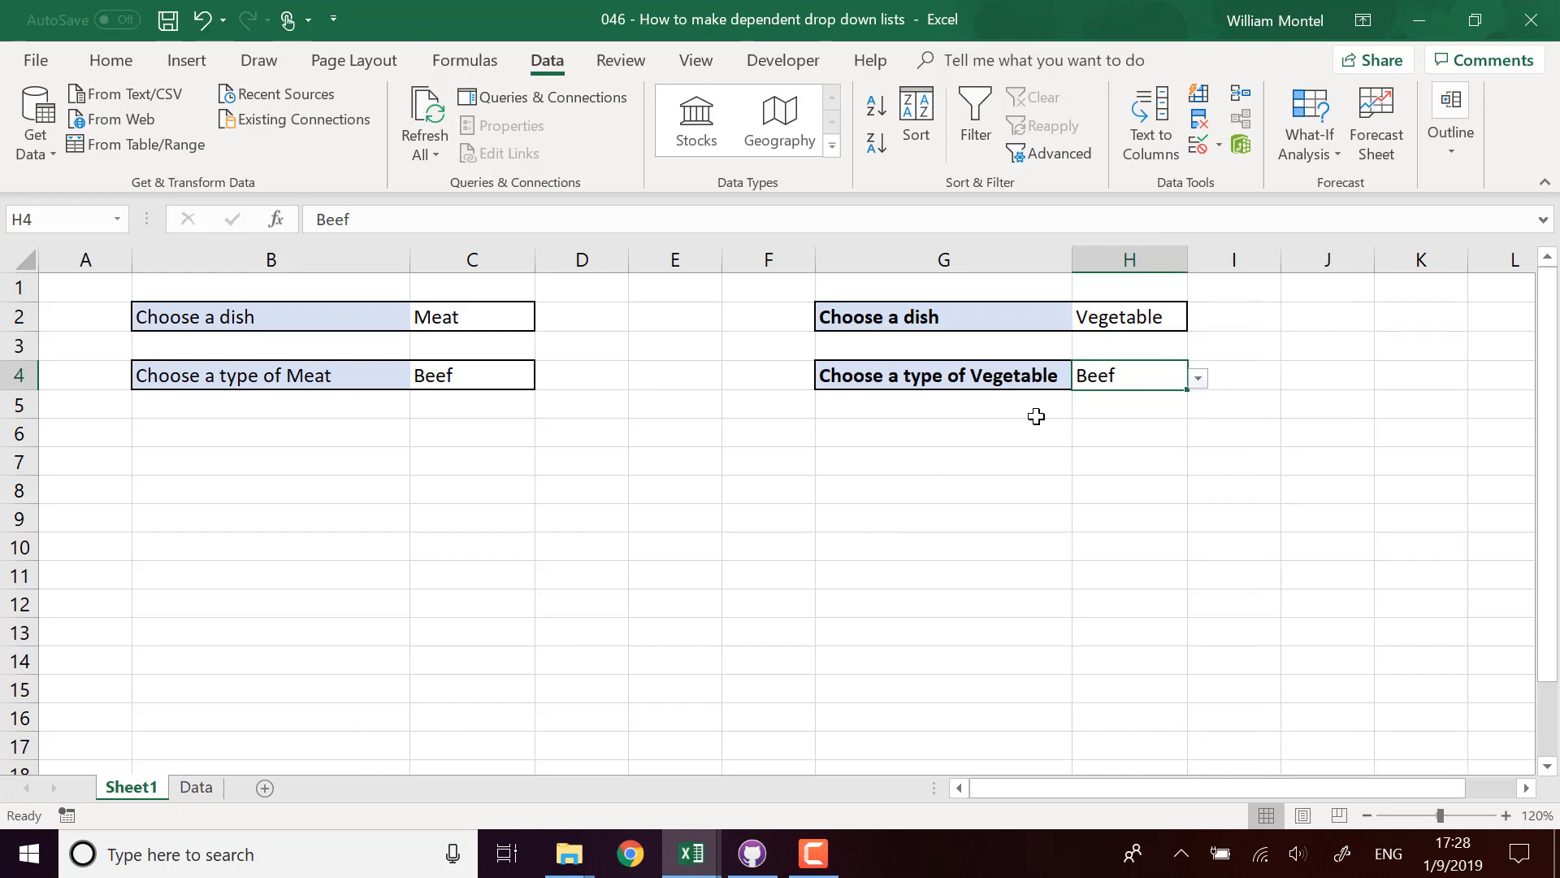
Step: Compare the Vegetable choice in H2 and the H4 list on Sheet1 with the dish names and column headings on the Data sheet
left_click(1149, 310)
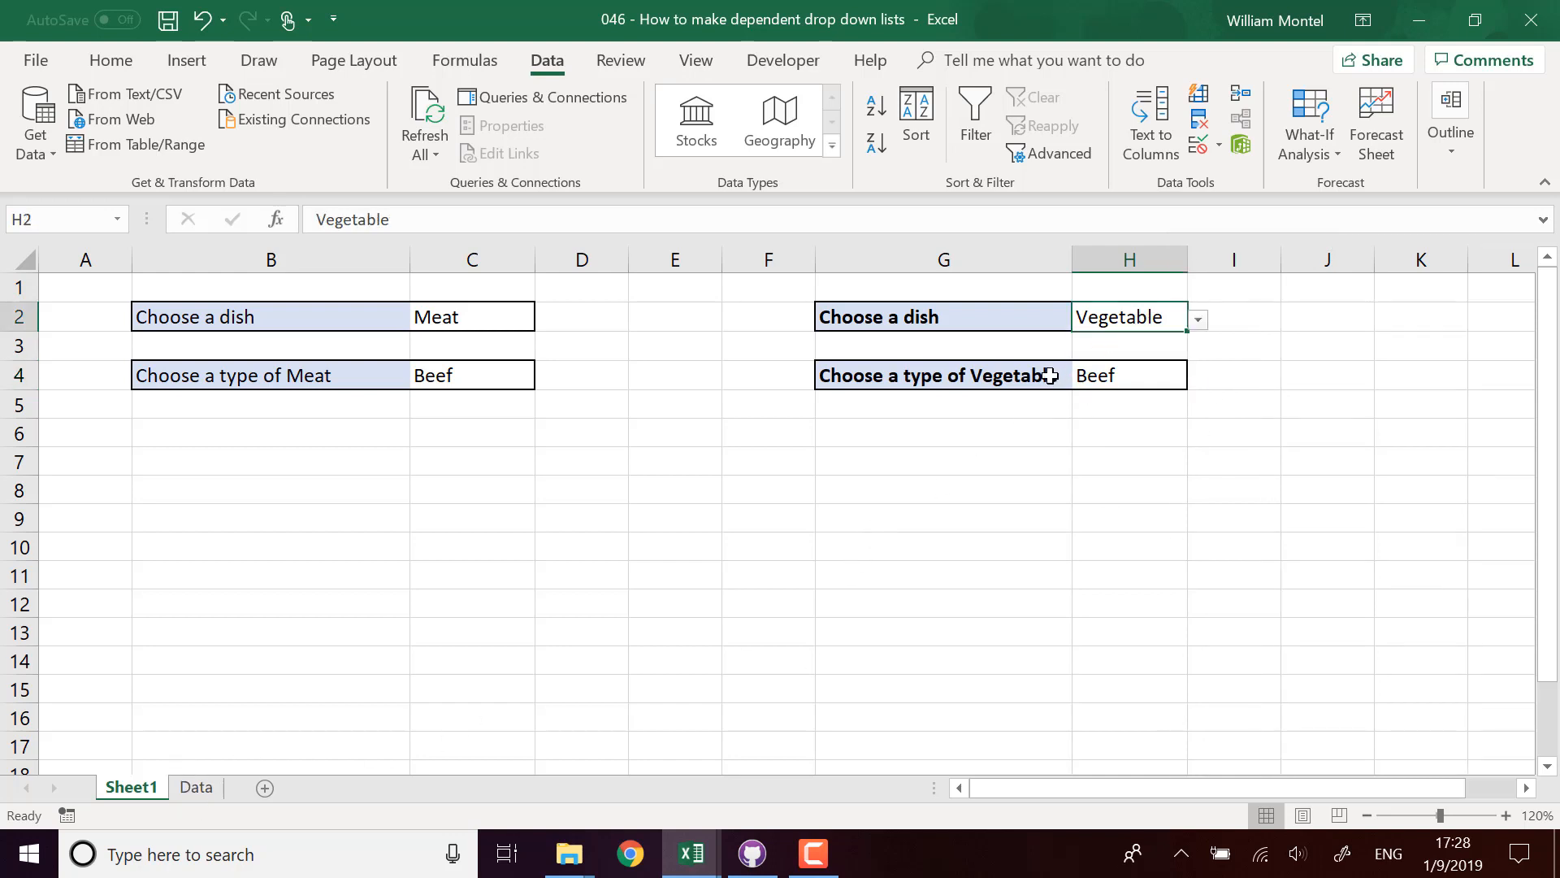
left_click(1051, 375)
left_click(195, 786)
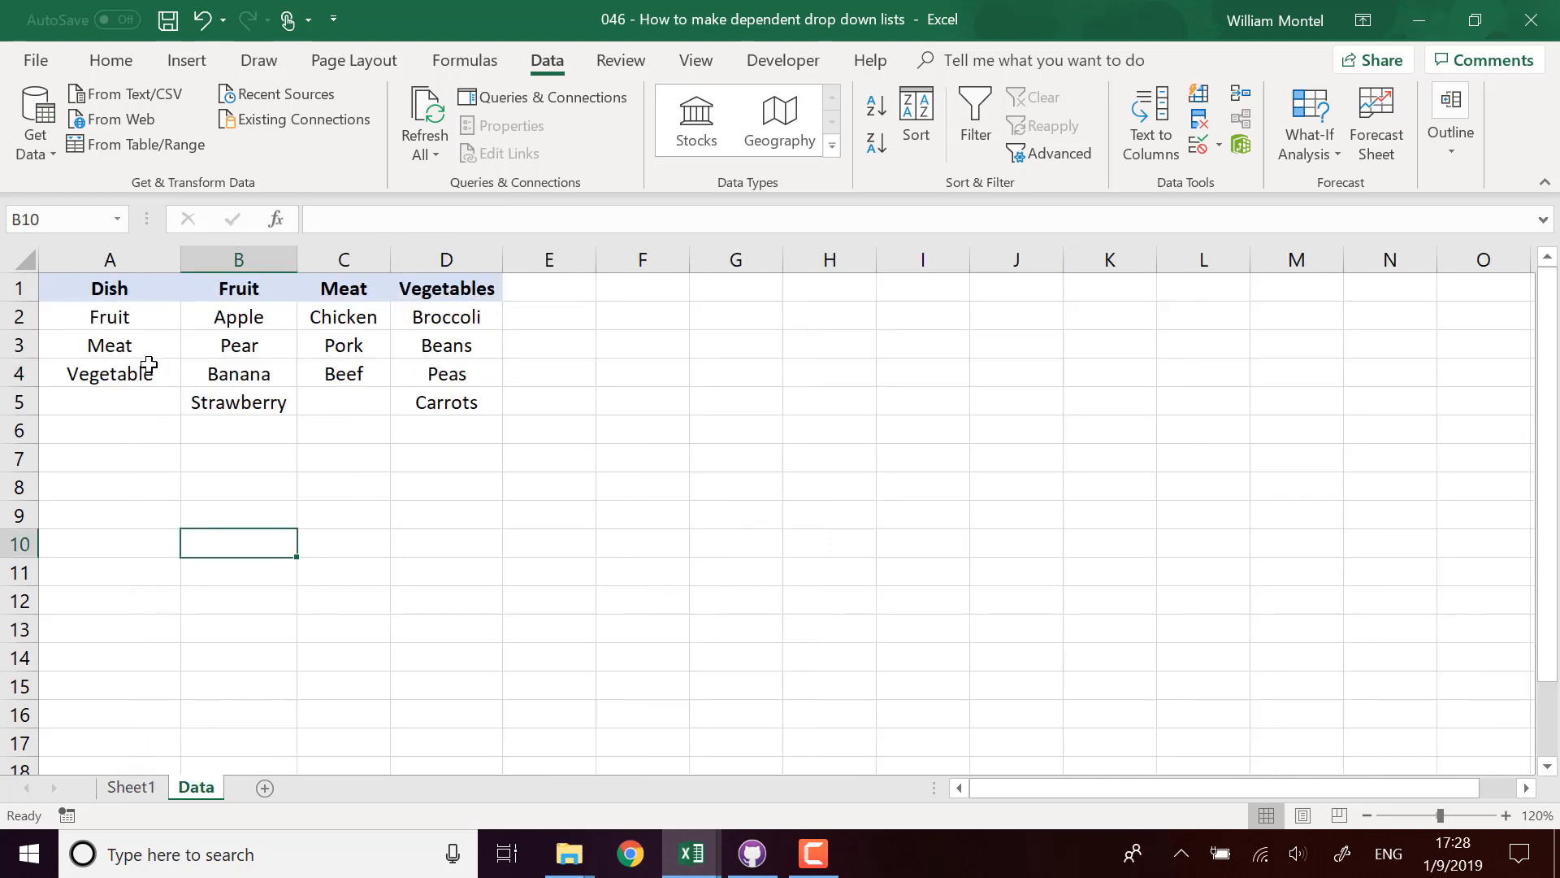
left_click(139, 795)
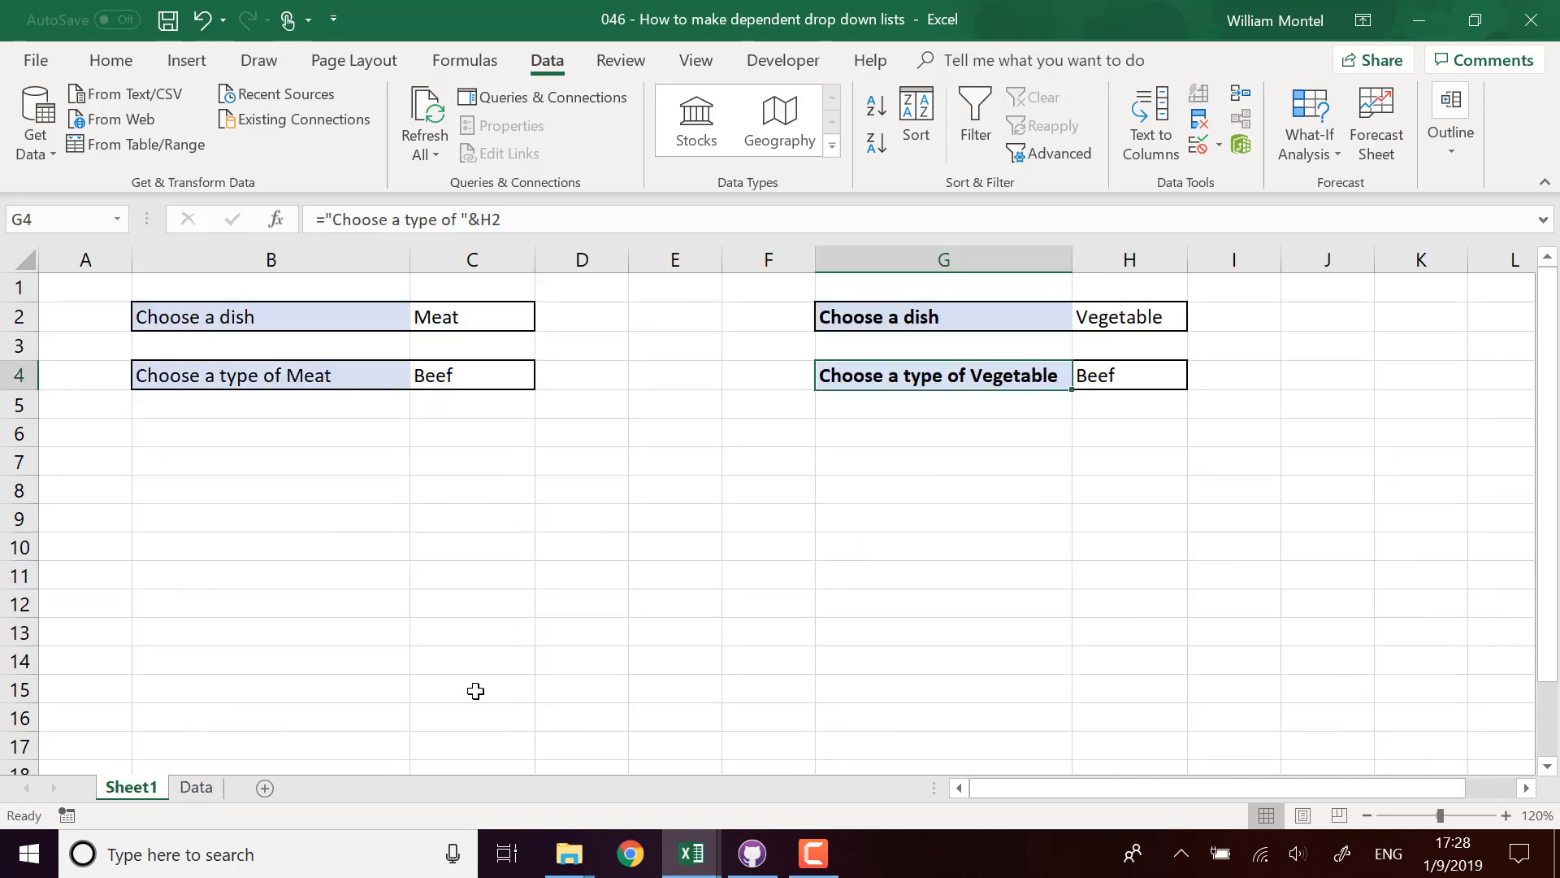
left_click(1154, 374)
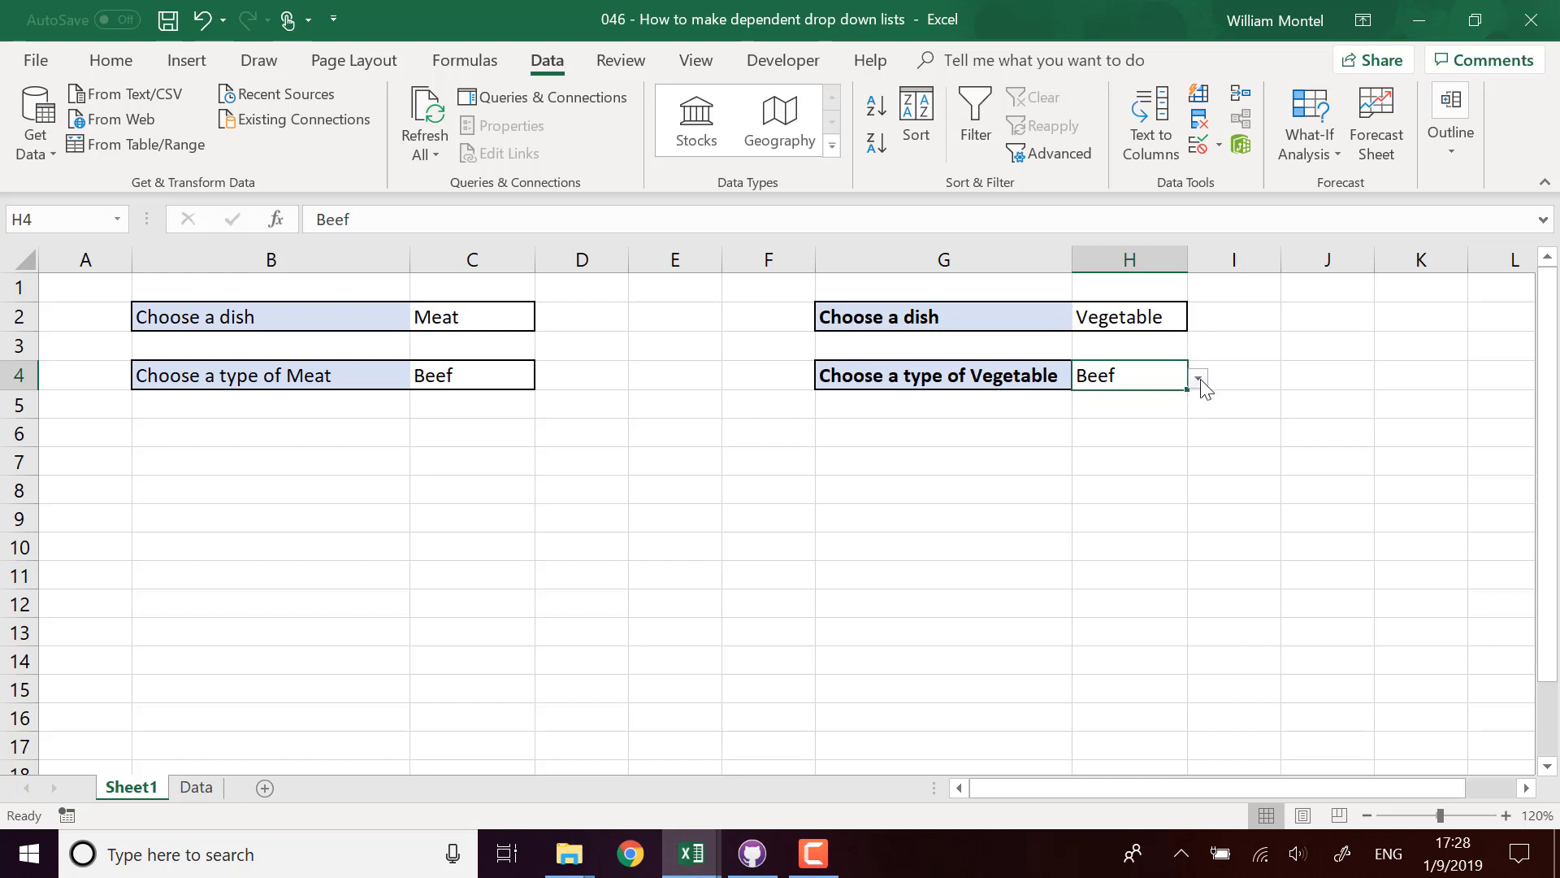
left_click(203, 790)
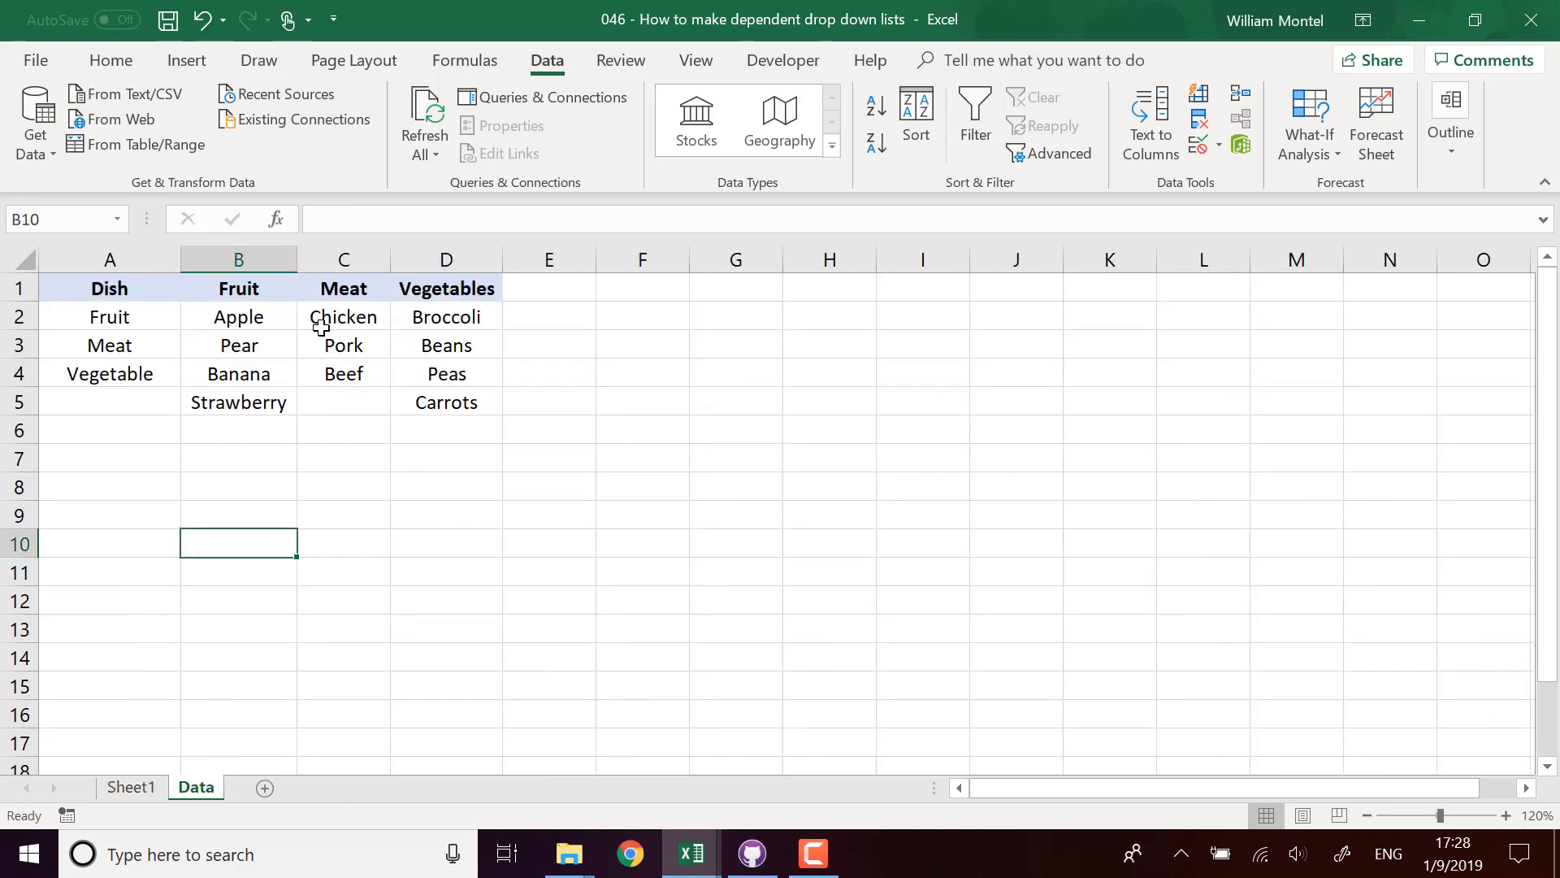
left_click_drag(425, 289, 1091, 288)
left_click(567, 368)
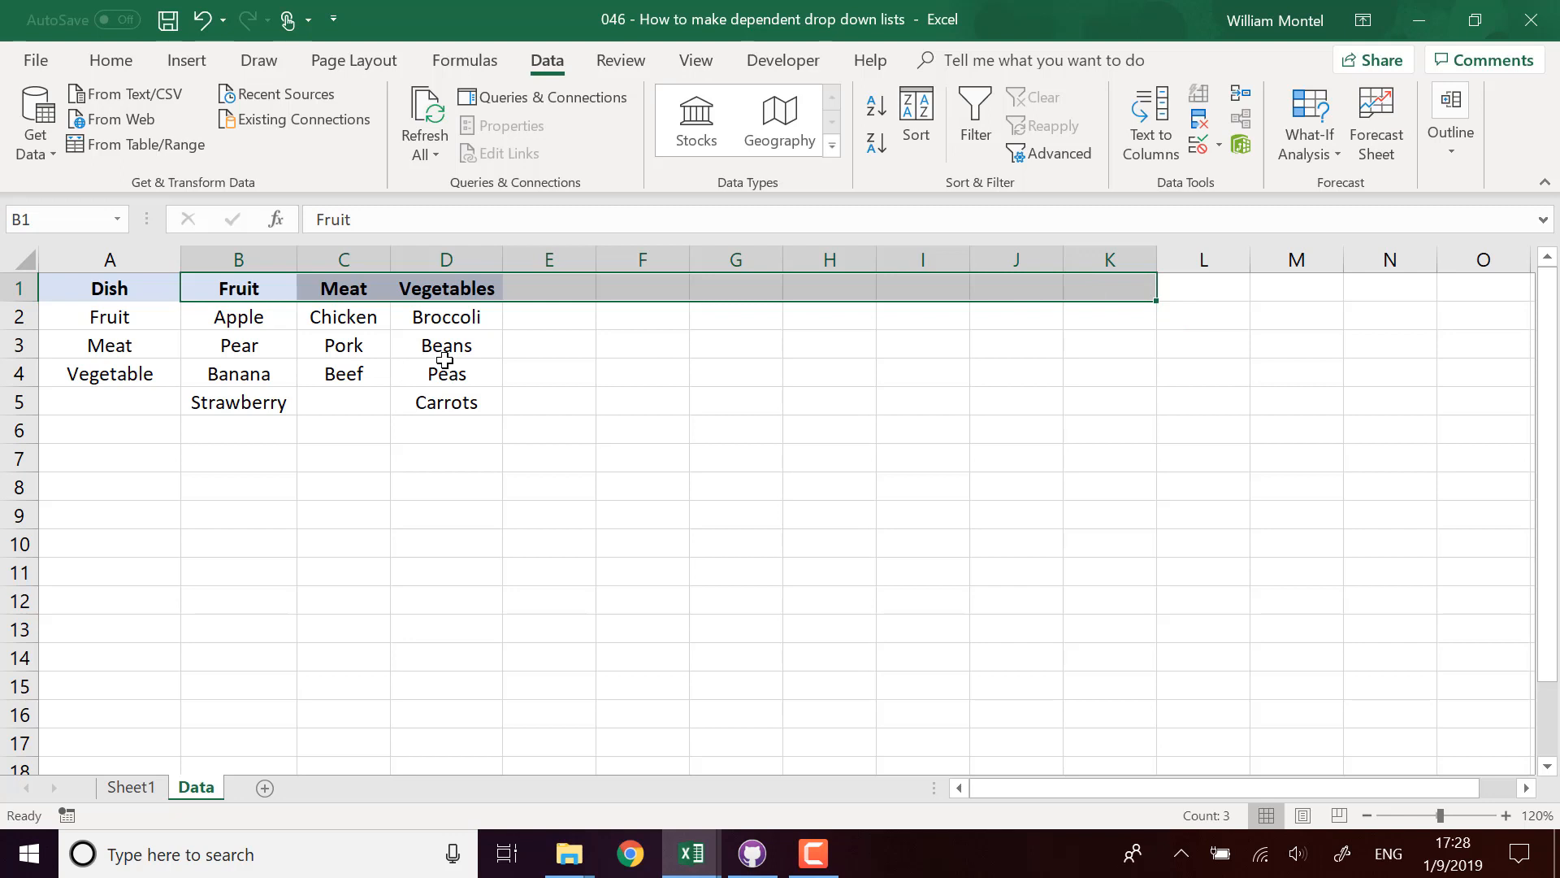
key("ctrl+q")
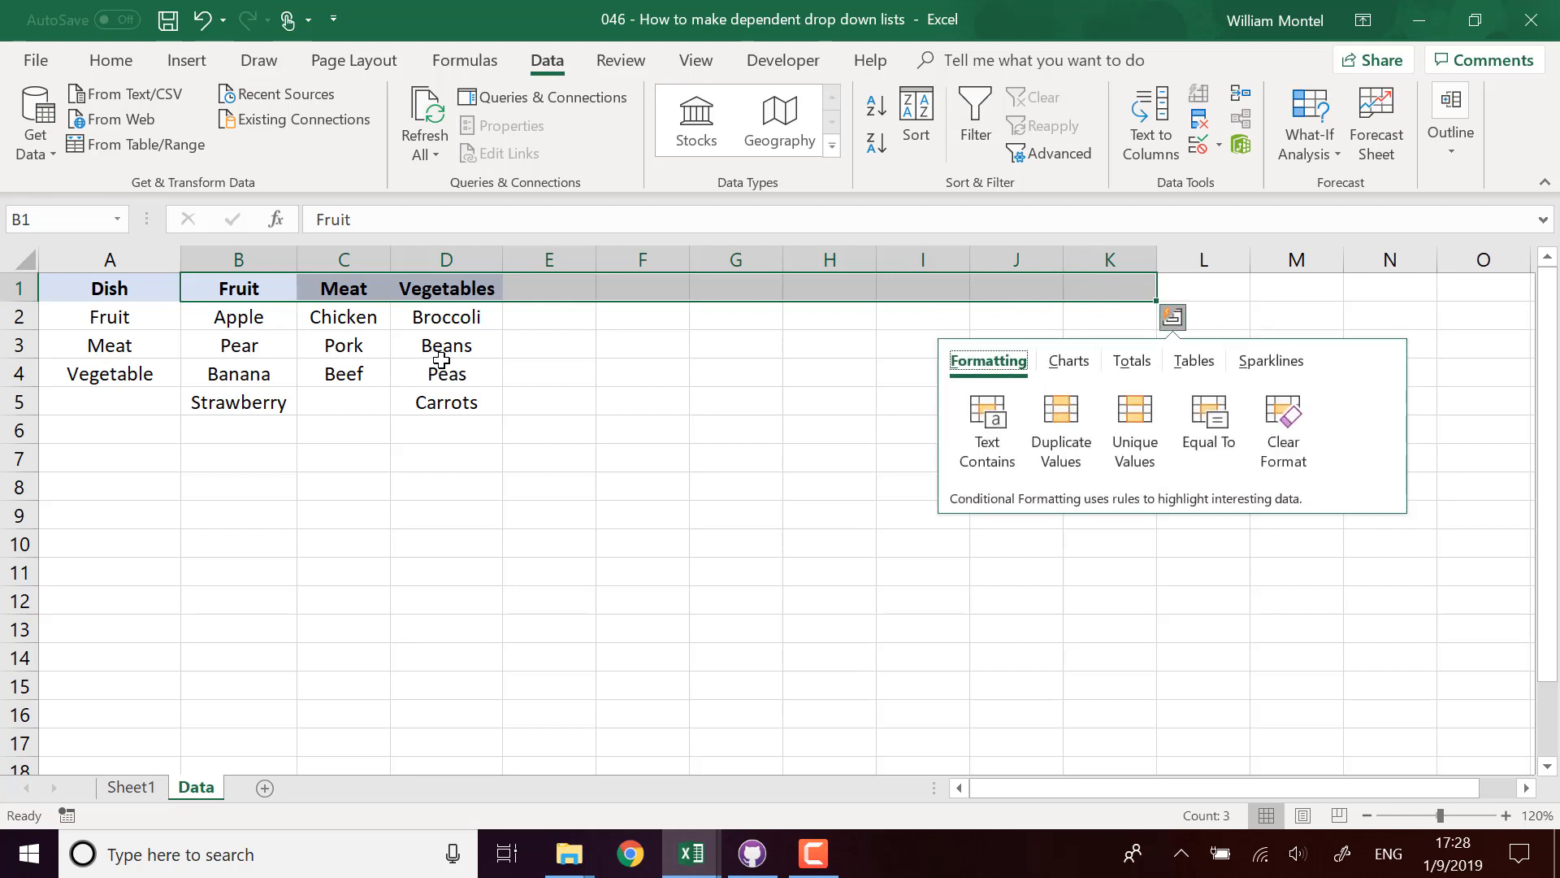
left_click(624, 349)
Step: Copy the Data sheet's column headings in B1:I1 and paste them as transposed values into the Dish column starting at A2
left_click_drag(255, 289, 926, 298)
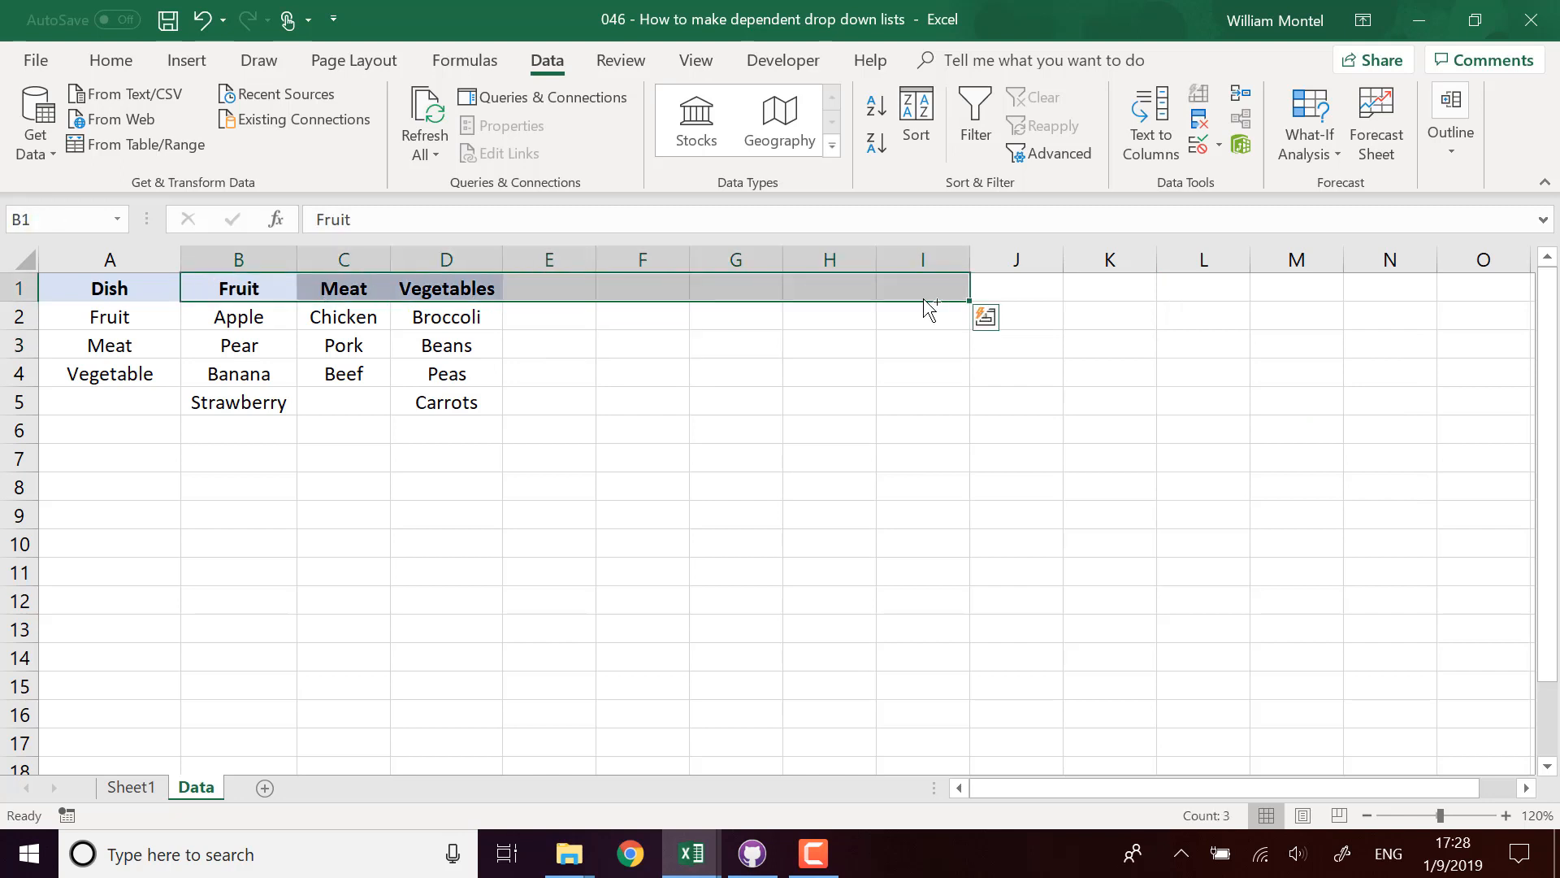
key("ctrl+c")
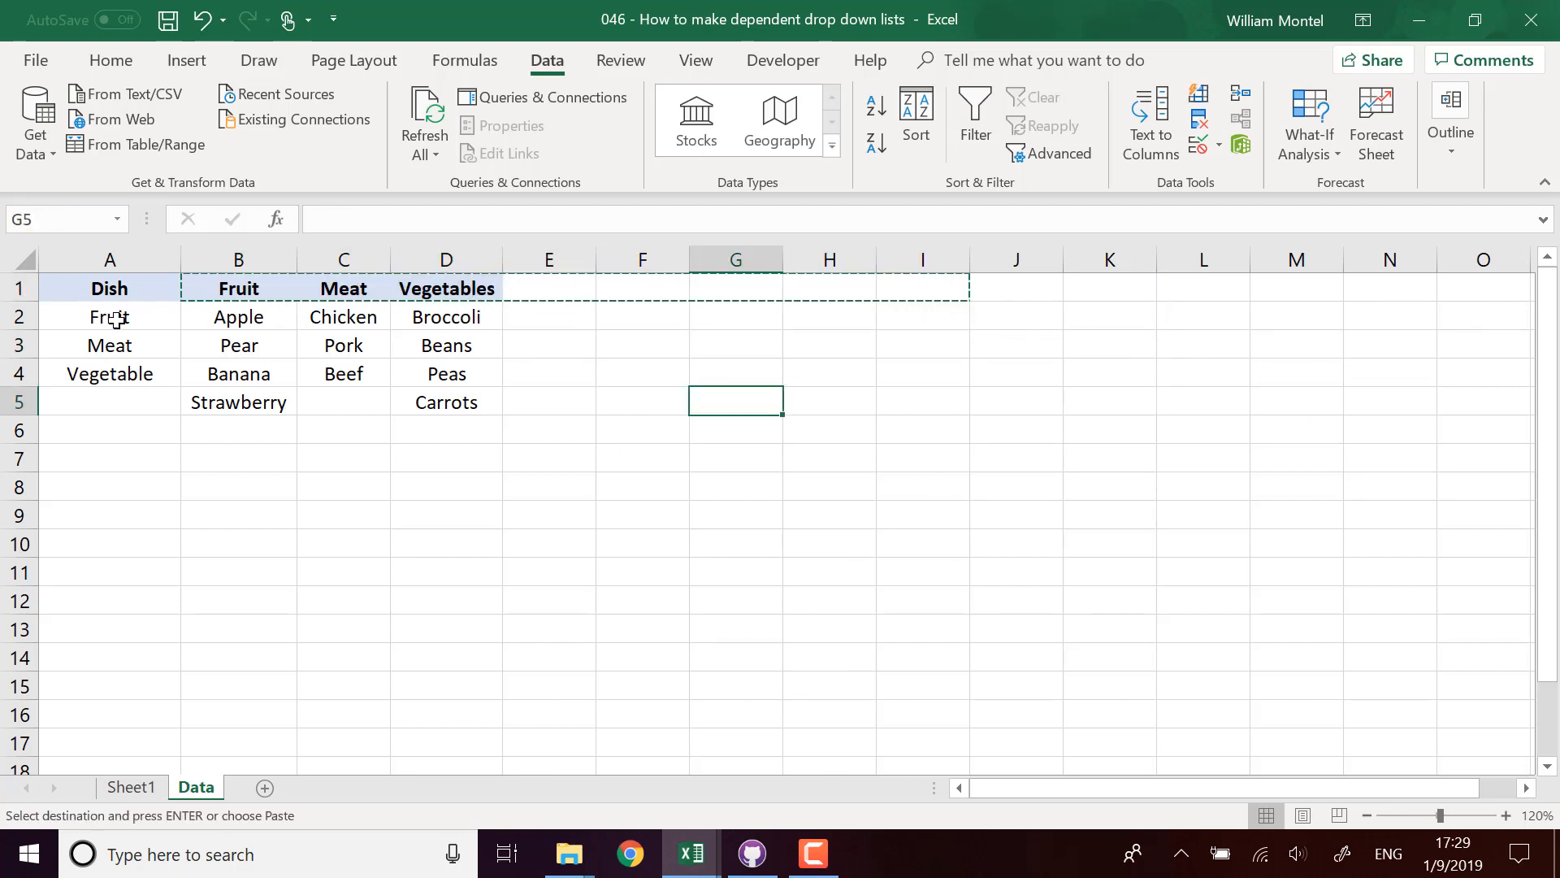
left_click(116, 317)
right_click(116, 317)
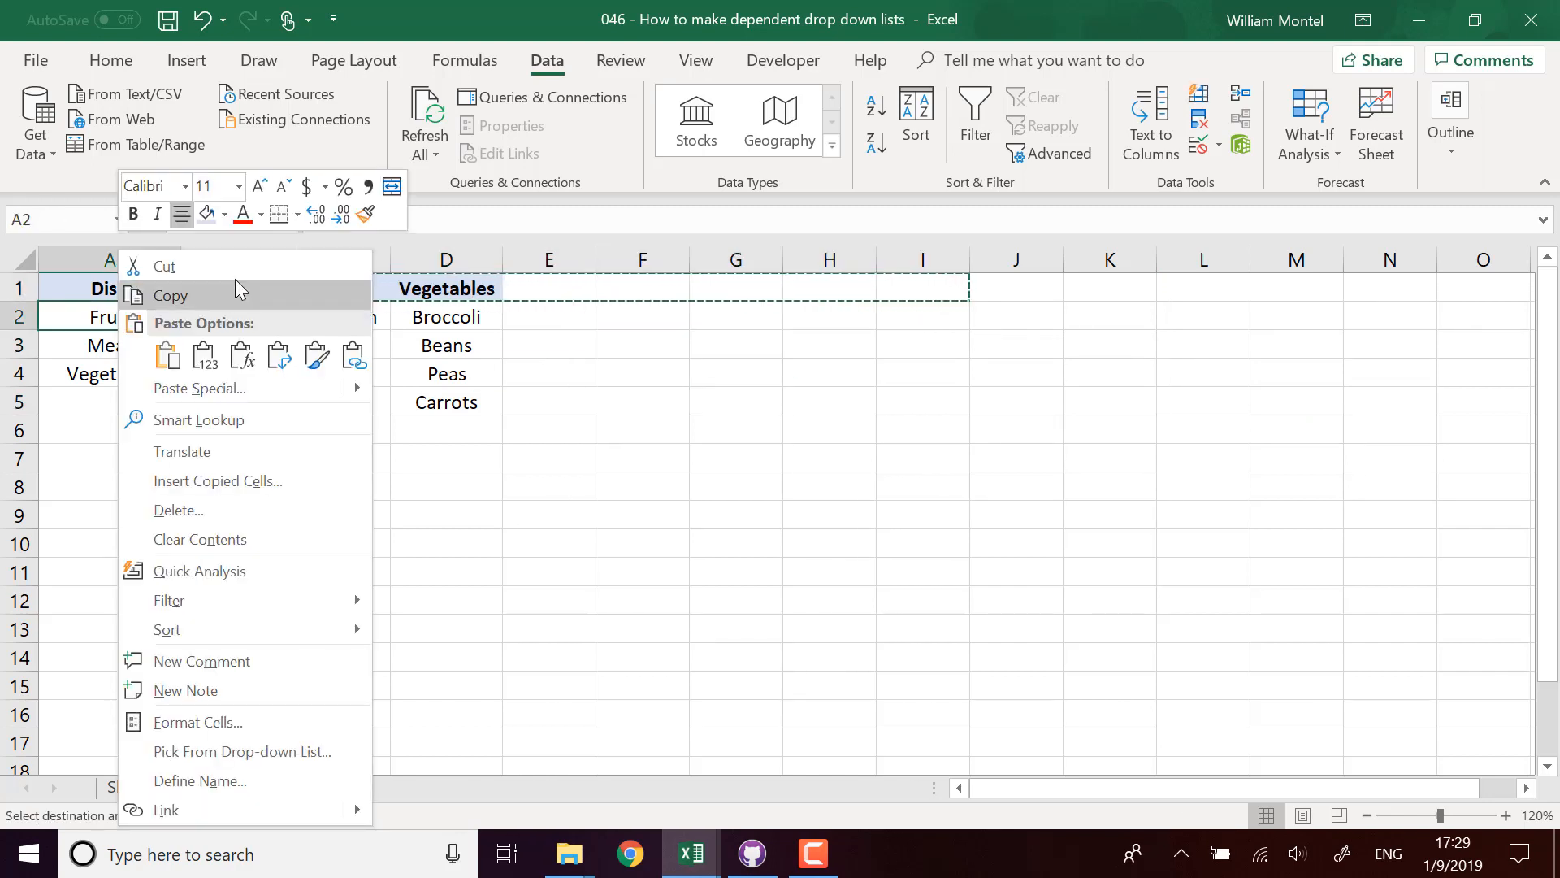
key("Escape")
key("ctrl+alt+v")
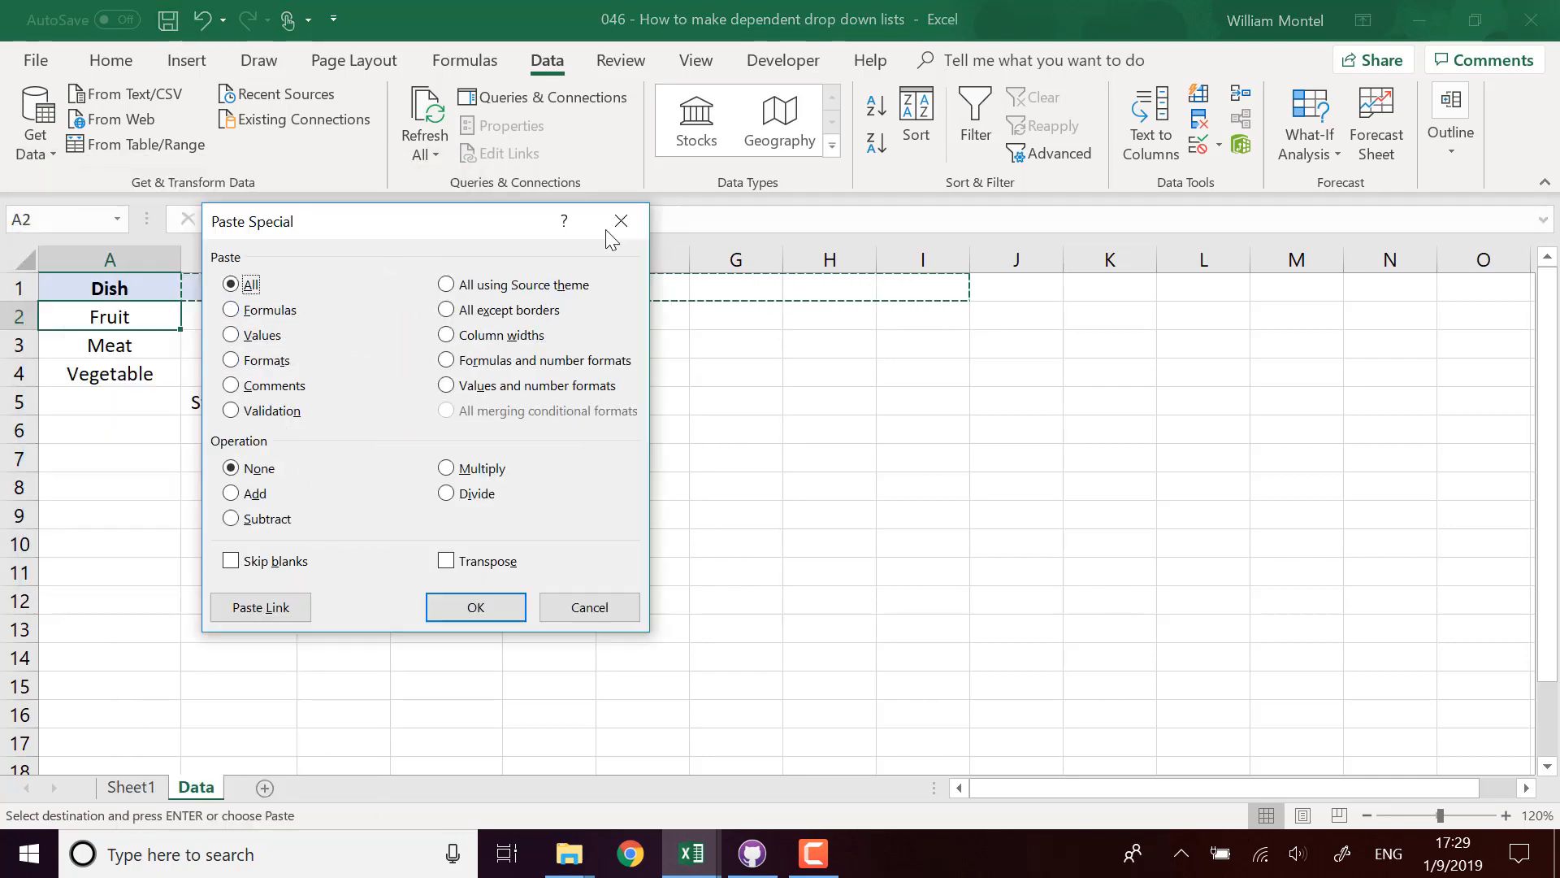
left_click(647, 331)
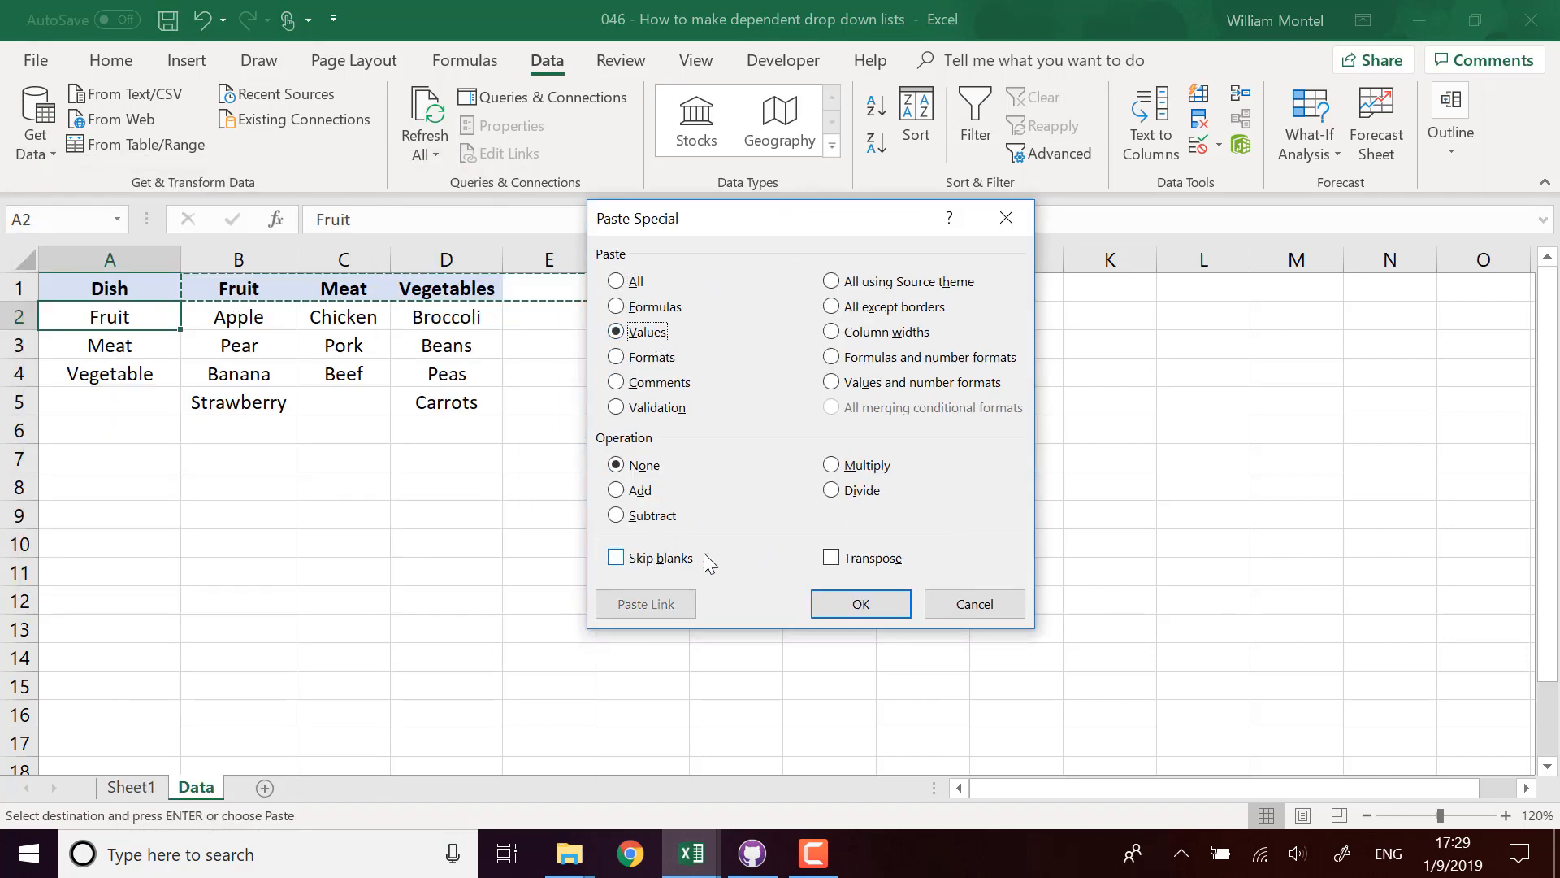
left_click(876, 559)
left_click(854, 604)
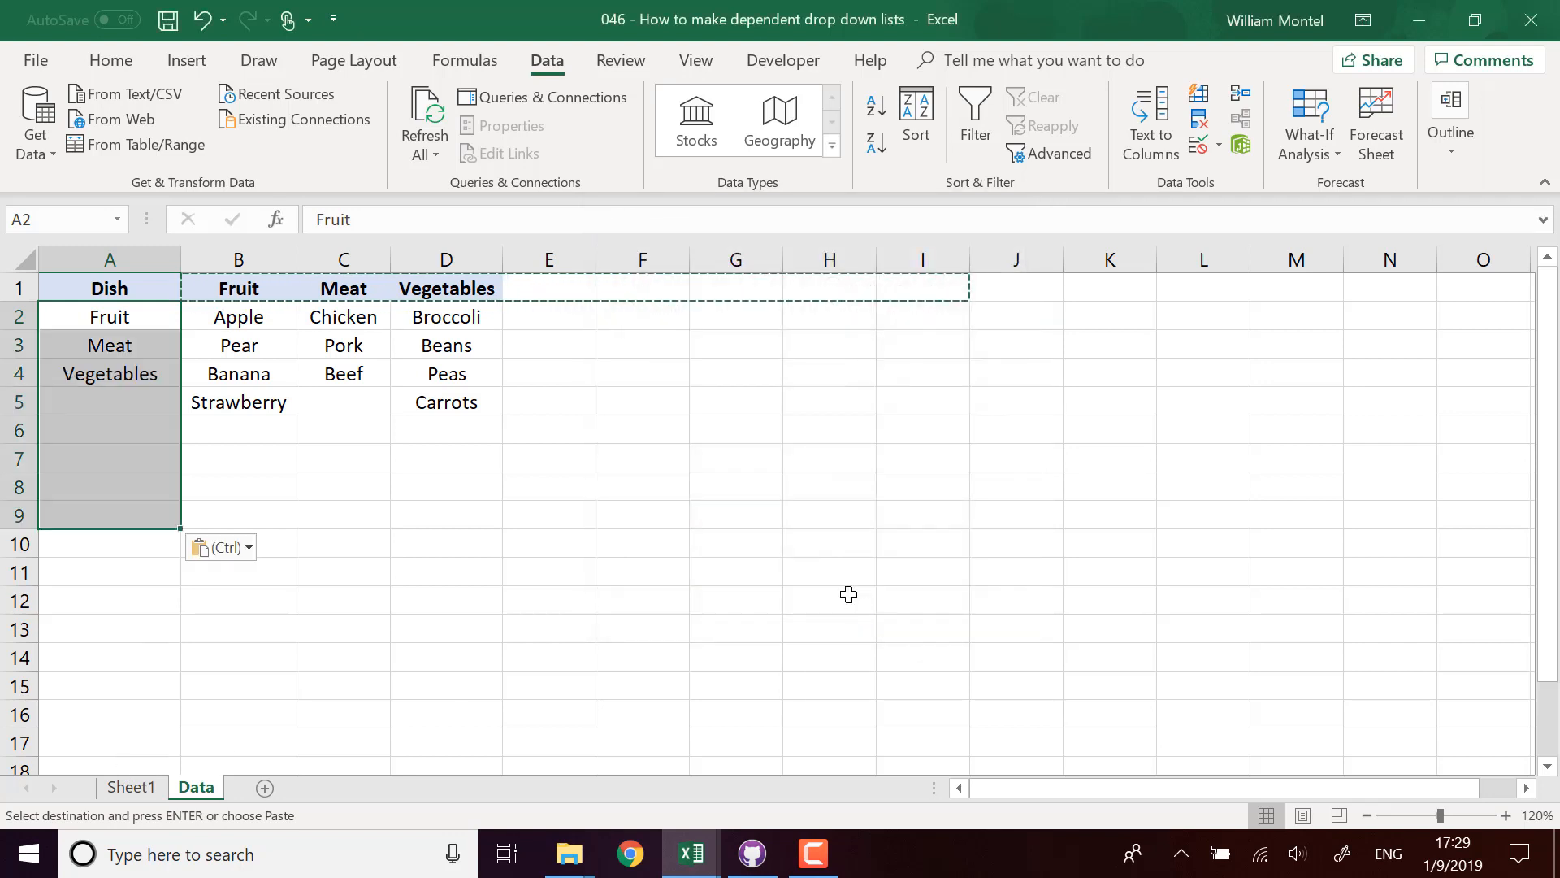
left_click(617, 478)
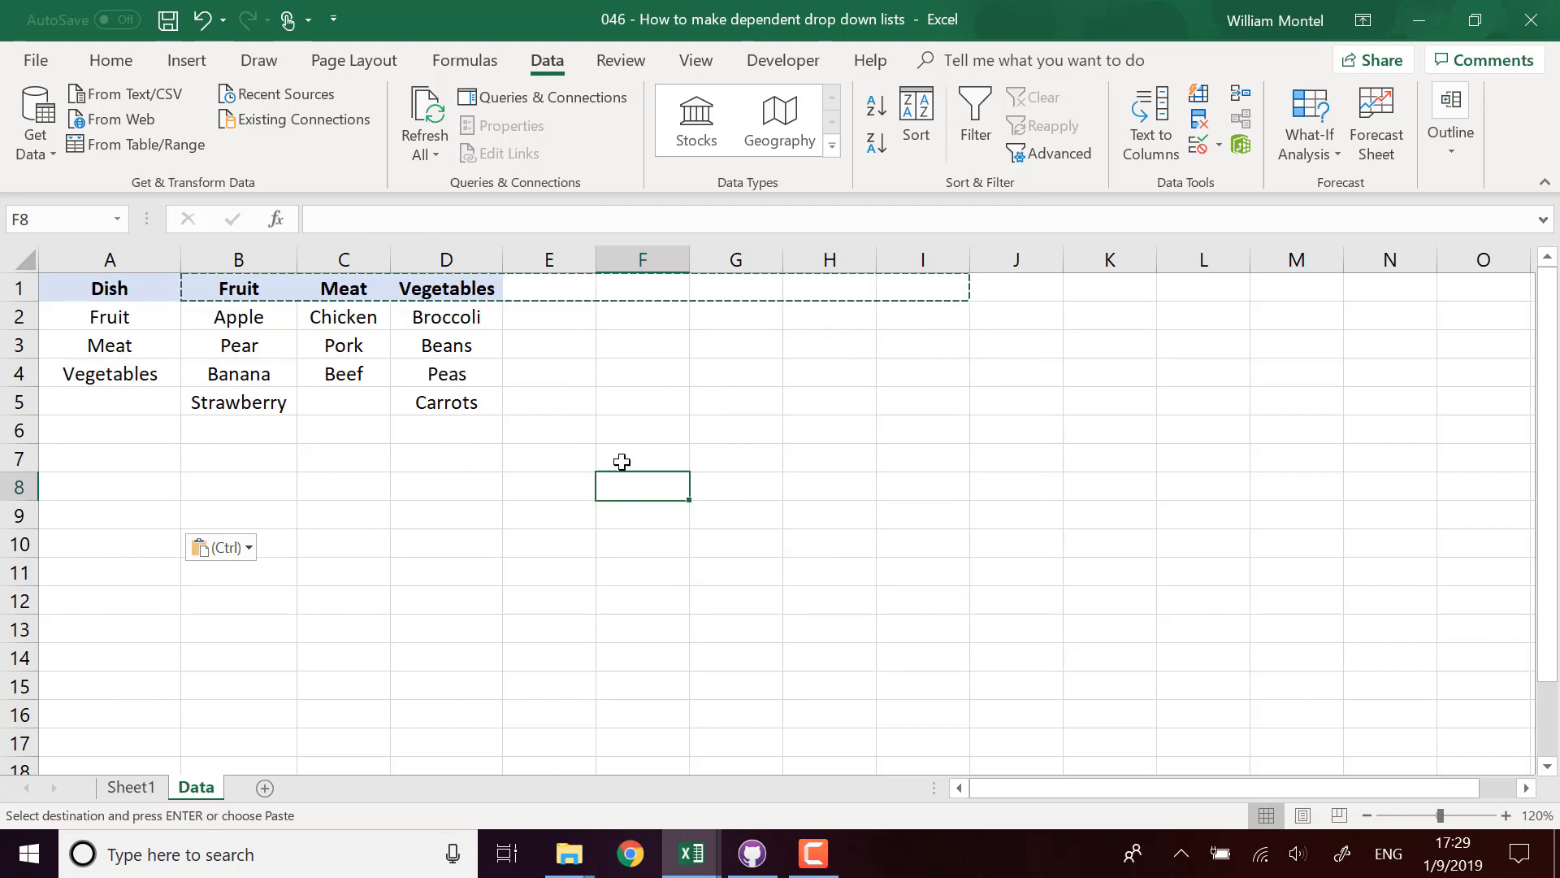
key("Escape")
Step: On Sheet1, set the dish in H2 to Vegetables and choose Broccoli from the dependent list in H4
left_click(126, 787)
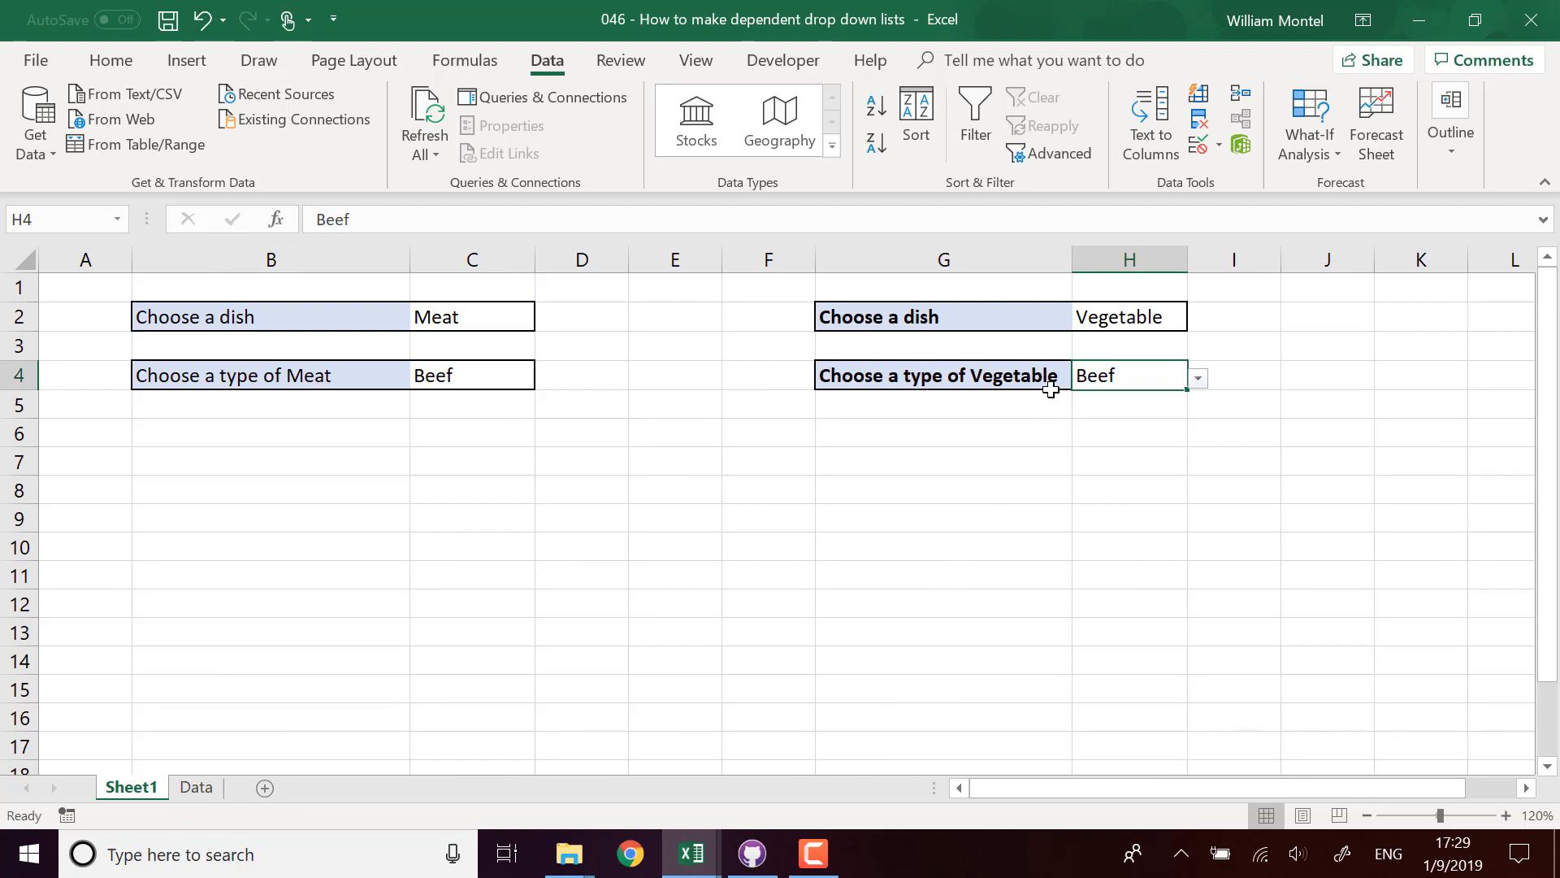
left_click(1152, 320)
left_click(1198, 320)
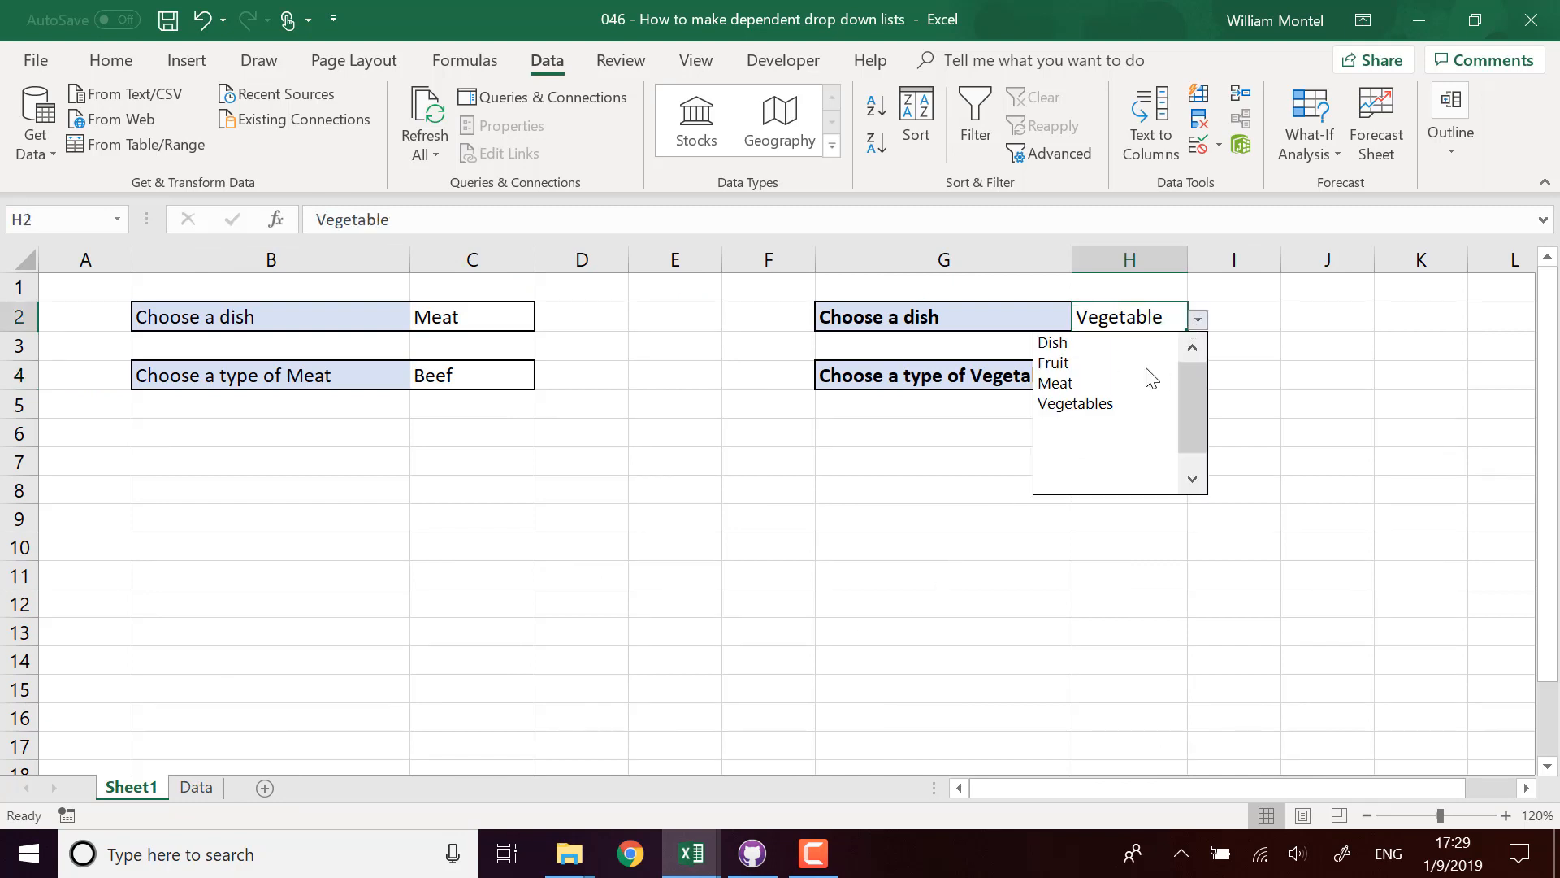
left_click(1128, 404)
left_click(1141, 376)
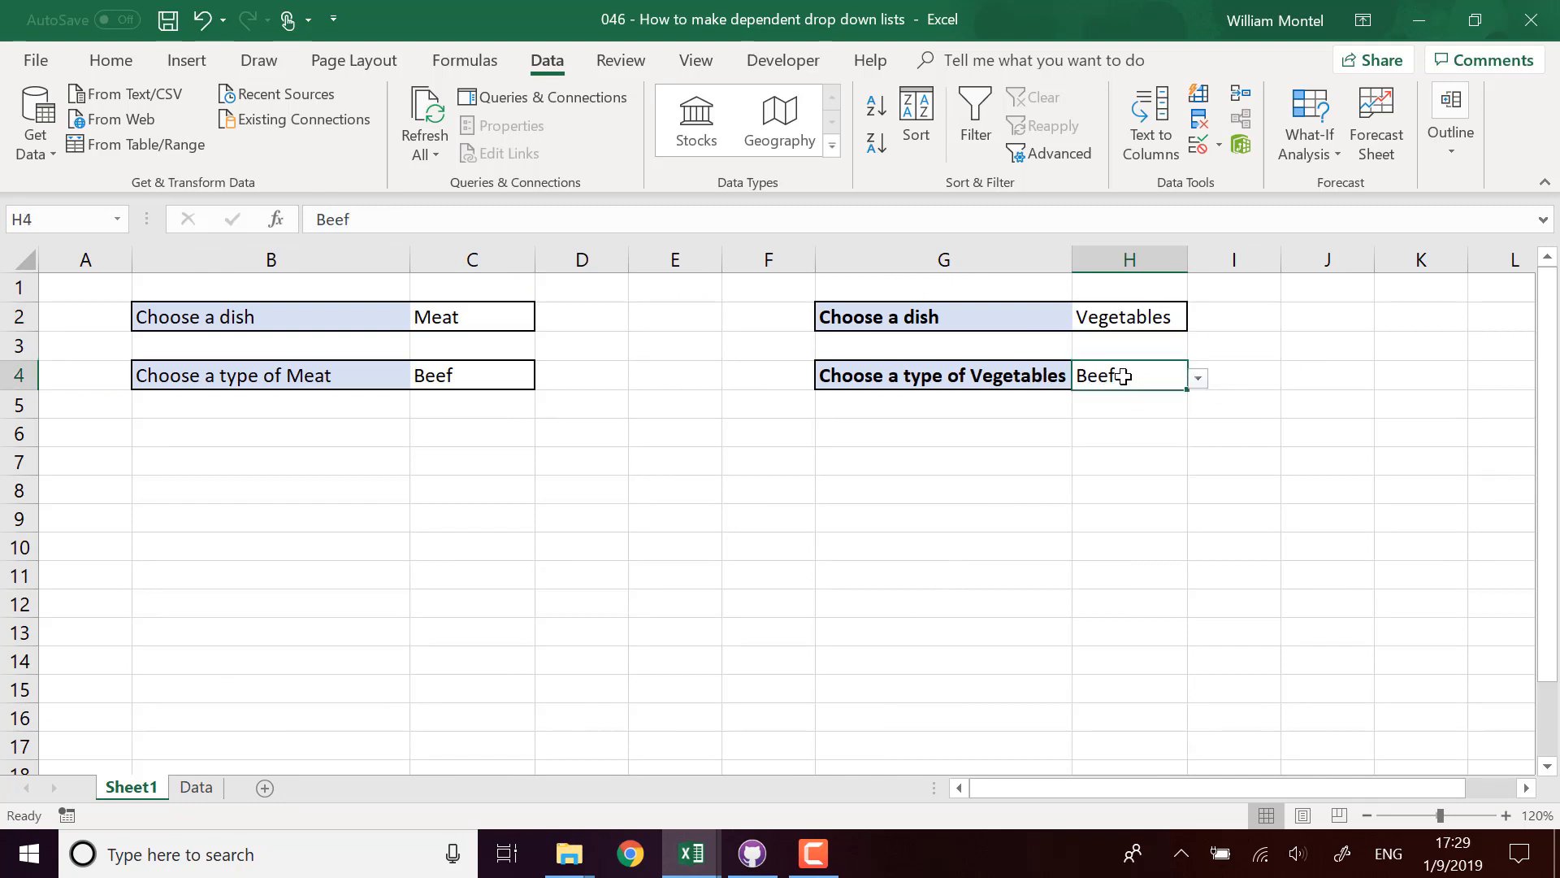
left_click(1198, 379)
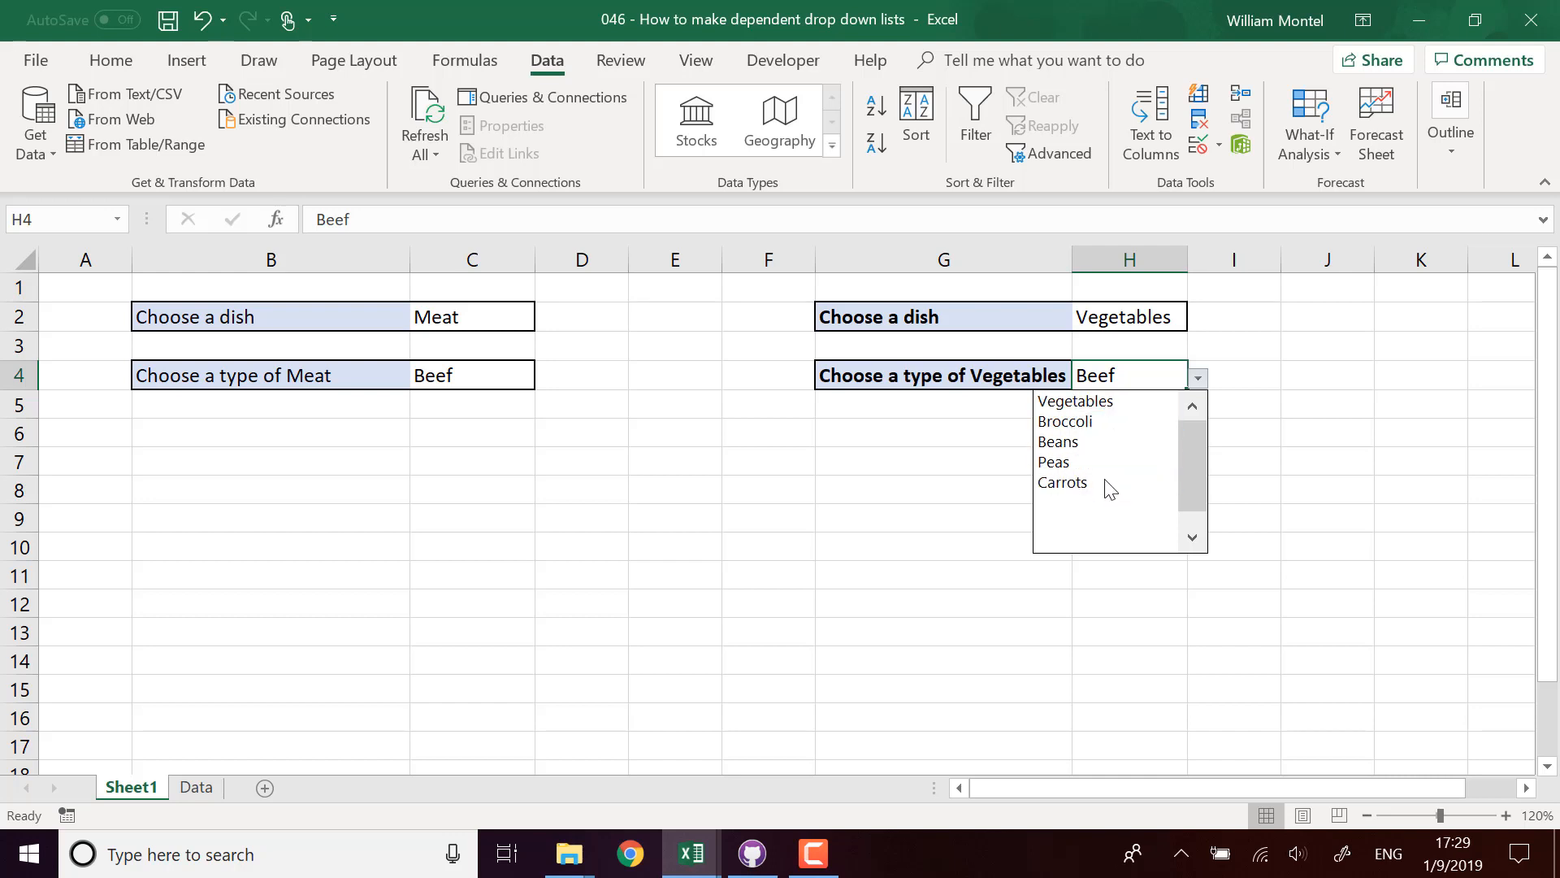
left_click(1115, 422)
left_click(1299, 423)
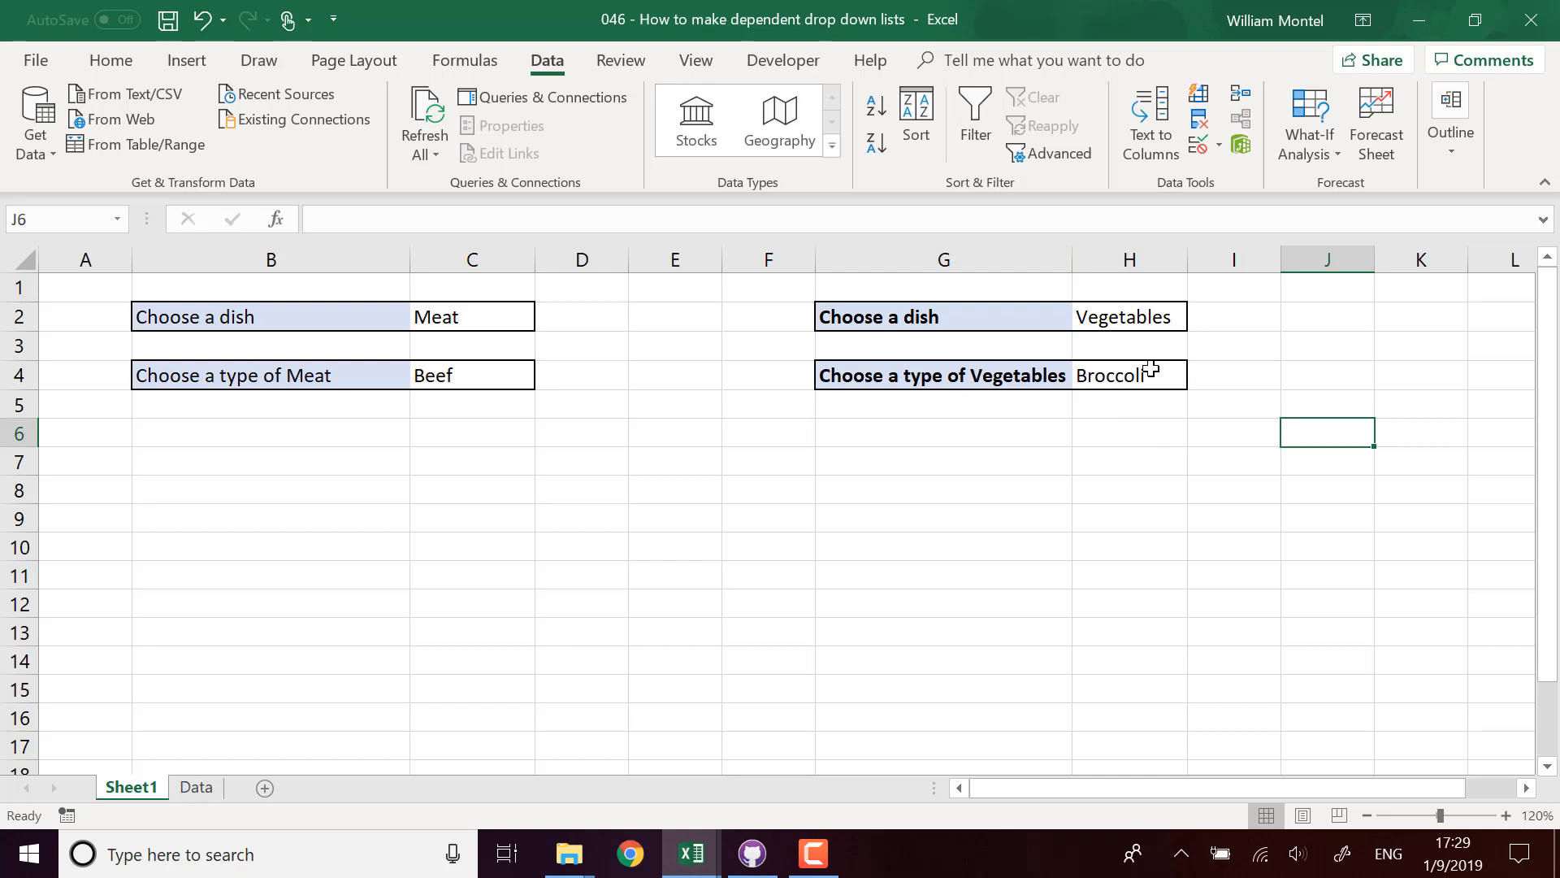
Step: Examine the options offered by the dependent list in H4 for the Vegetables dish
left_click(841, 578)
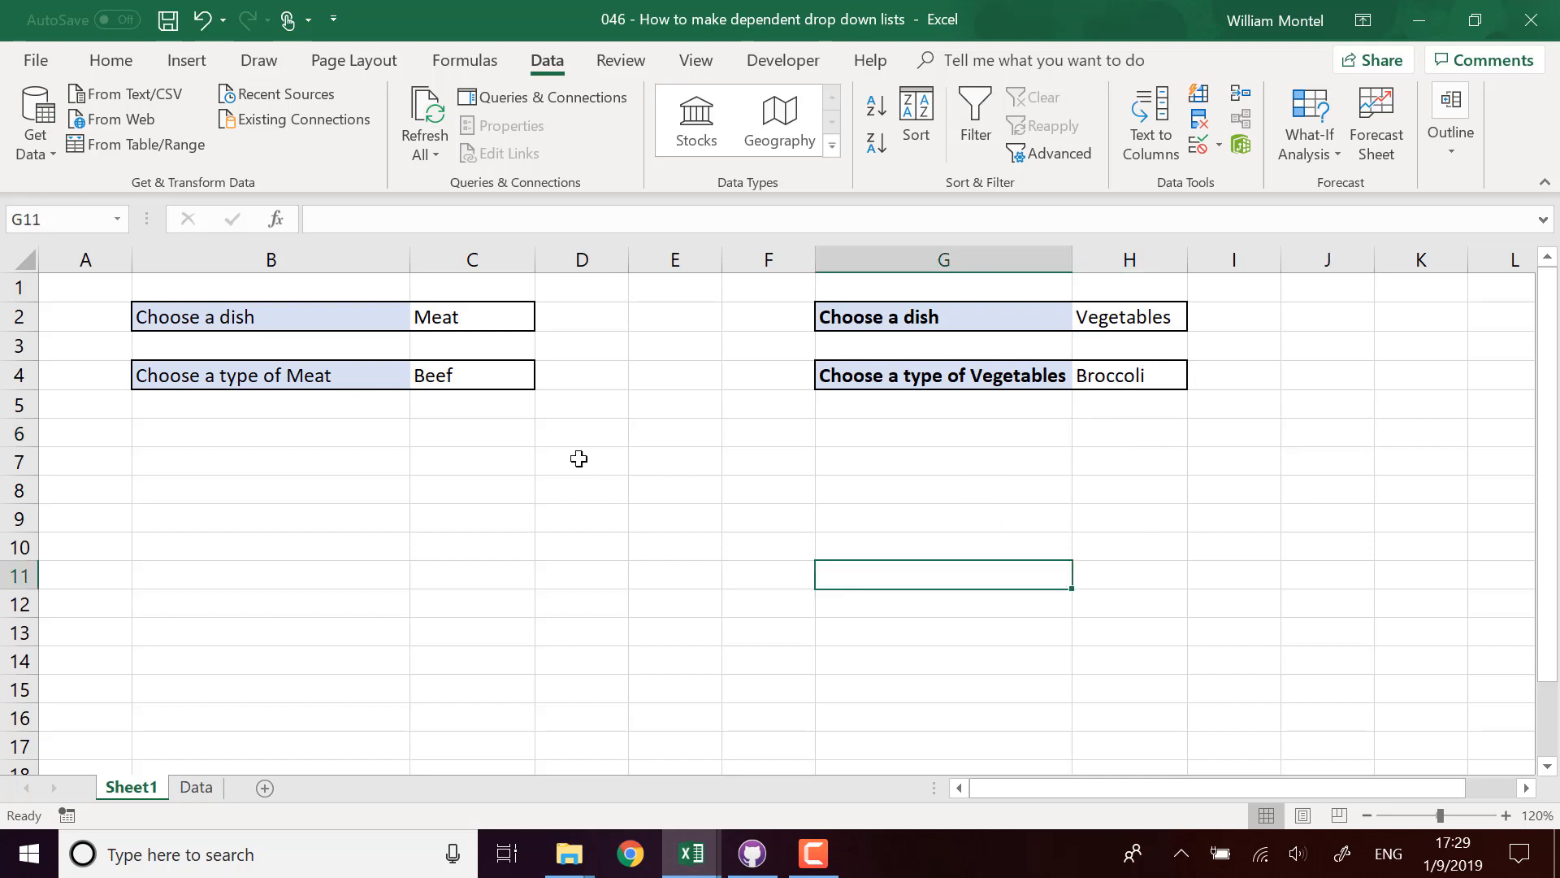
left_click(1167, 380)
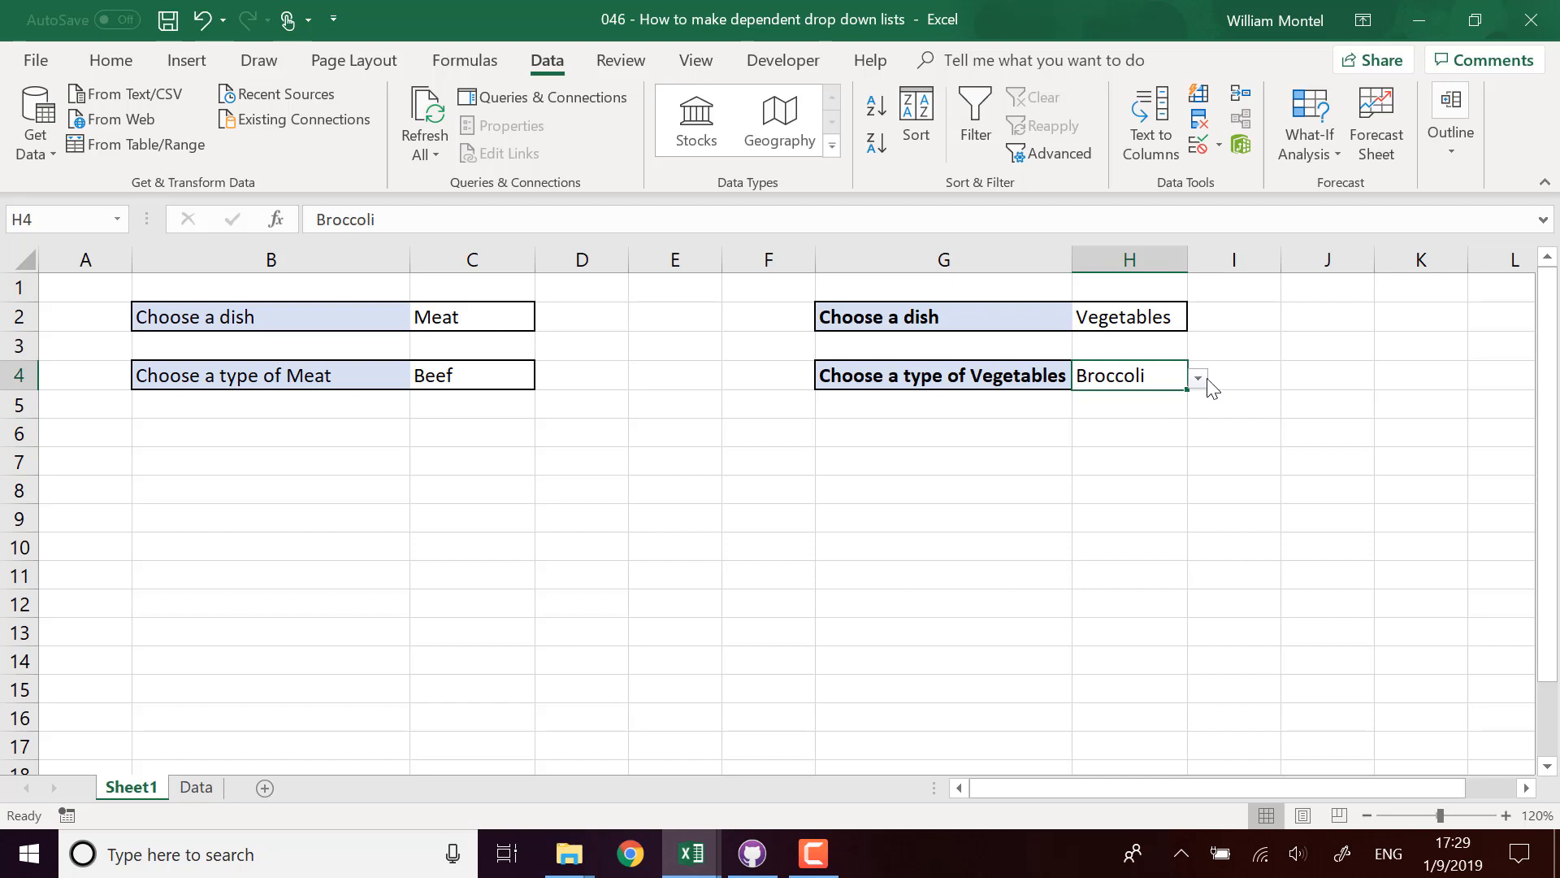
left_click(1032, 509)
left_click(1146, 376)
left_click(1199, 378)
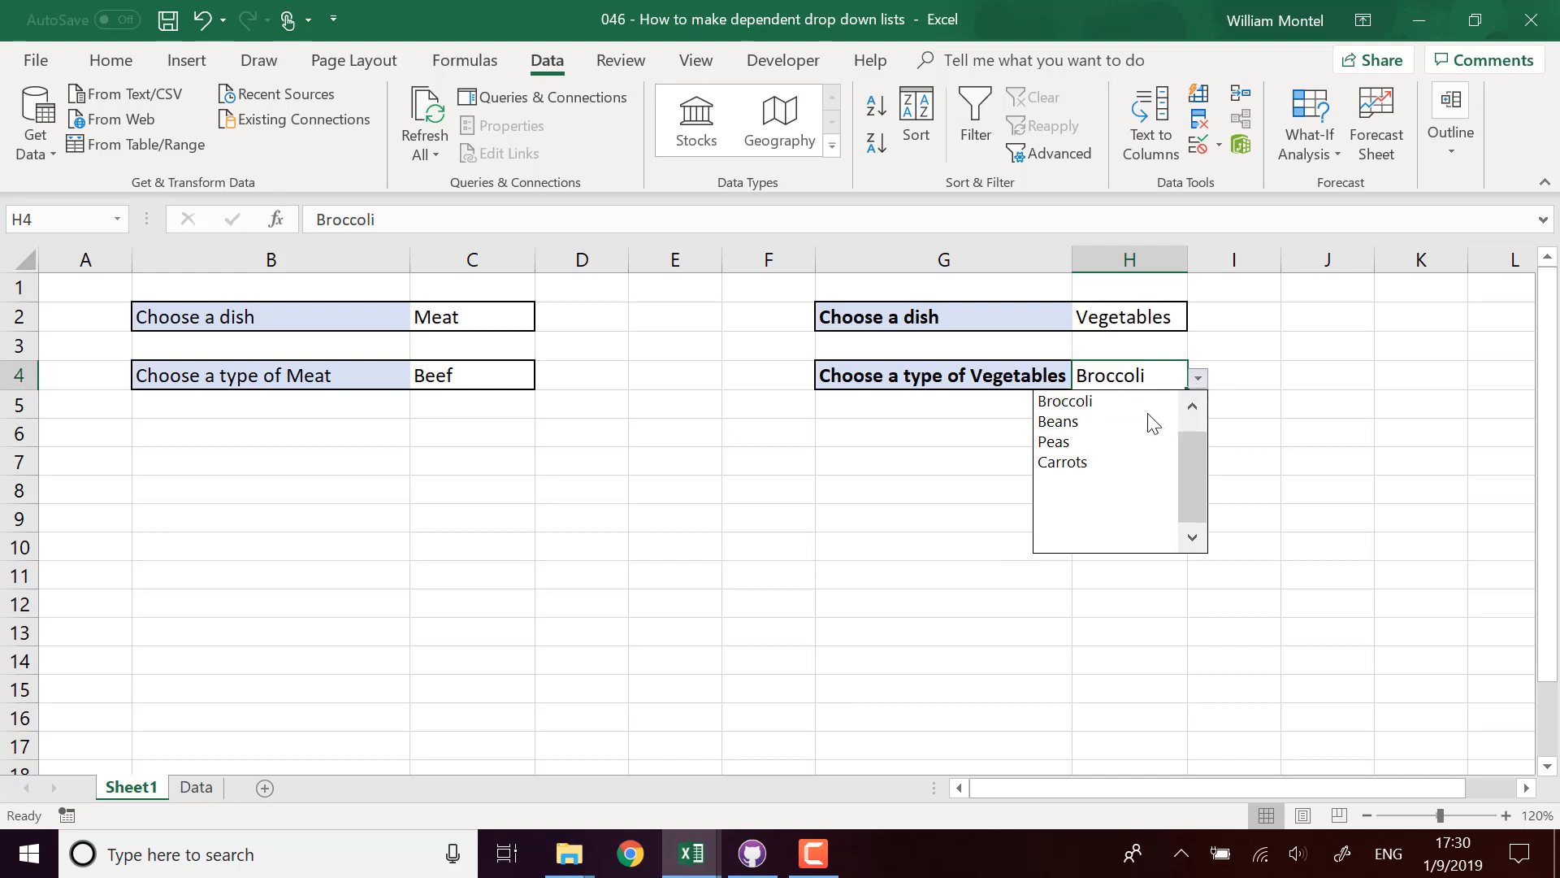
left_click(803, 542)
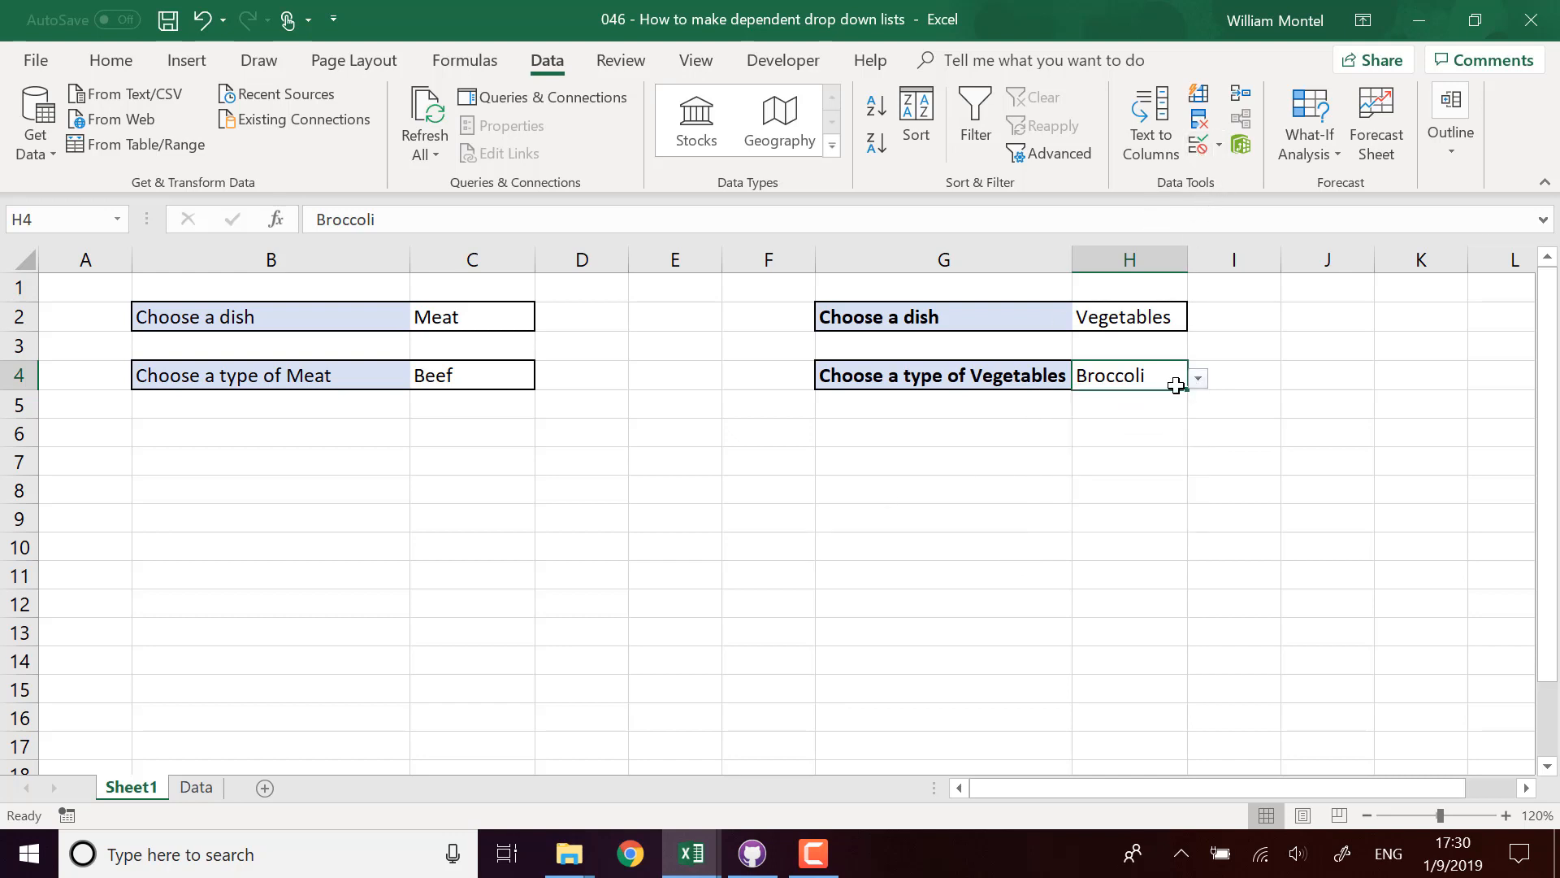